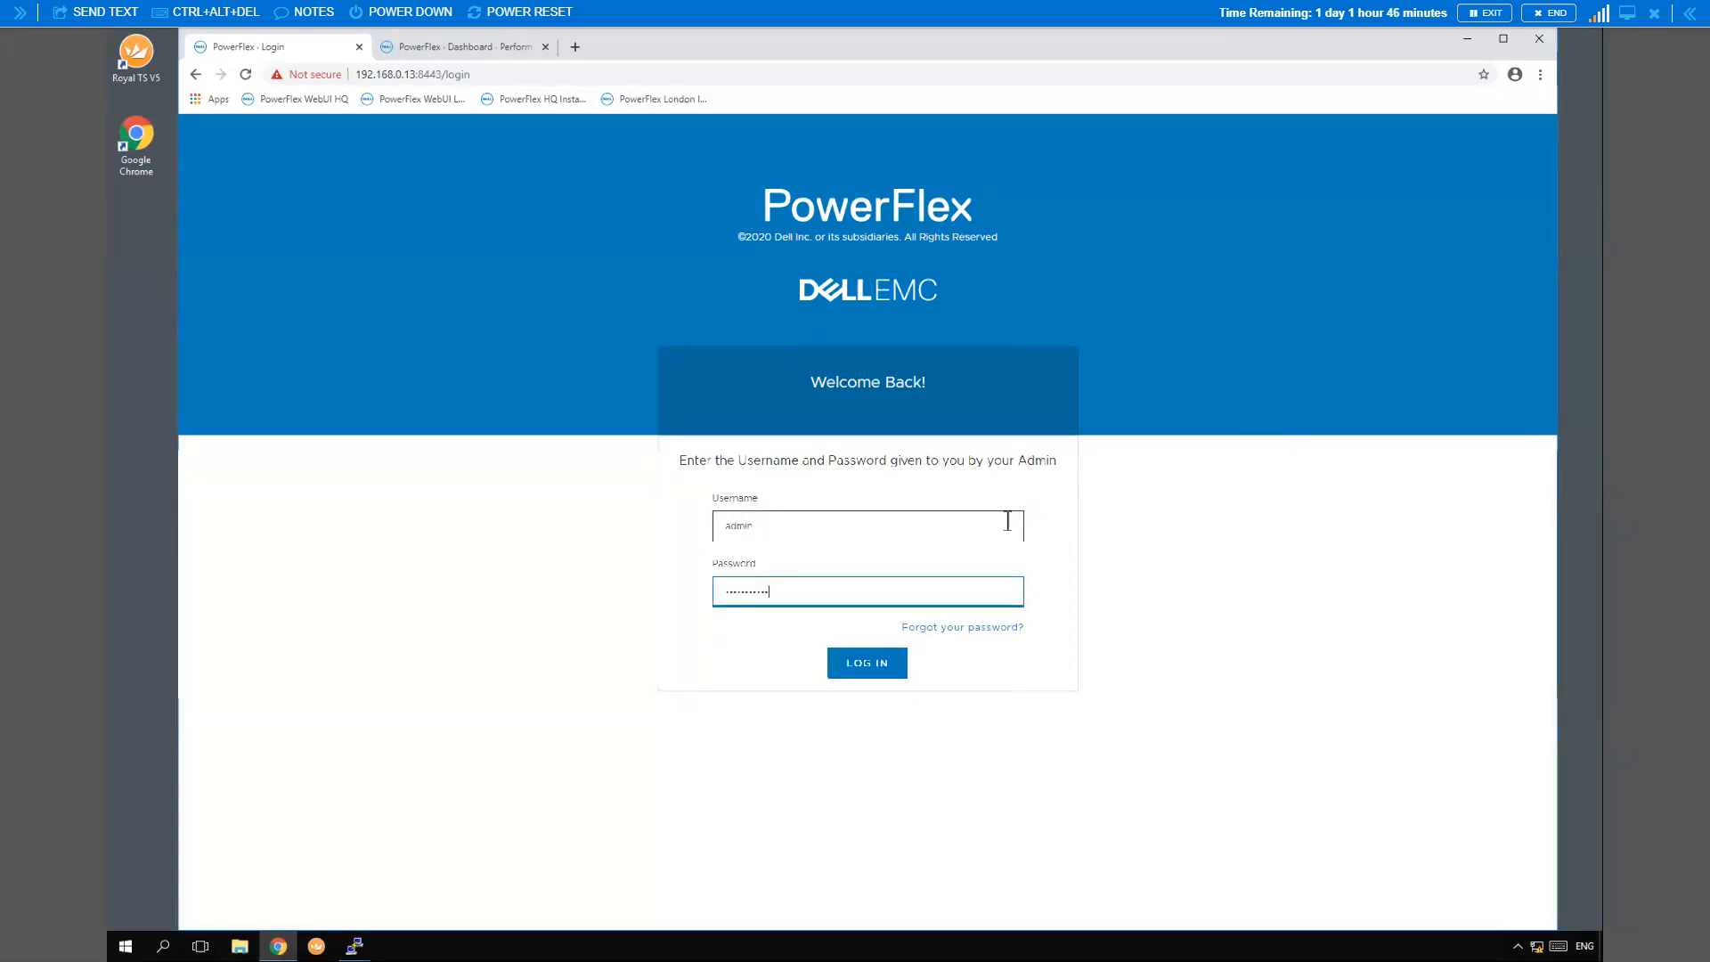
Log in to the Acme_HQ system and view the dashboard's health and capacity overviews
key("Return")
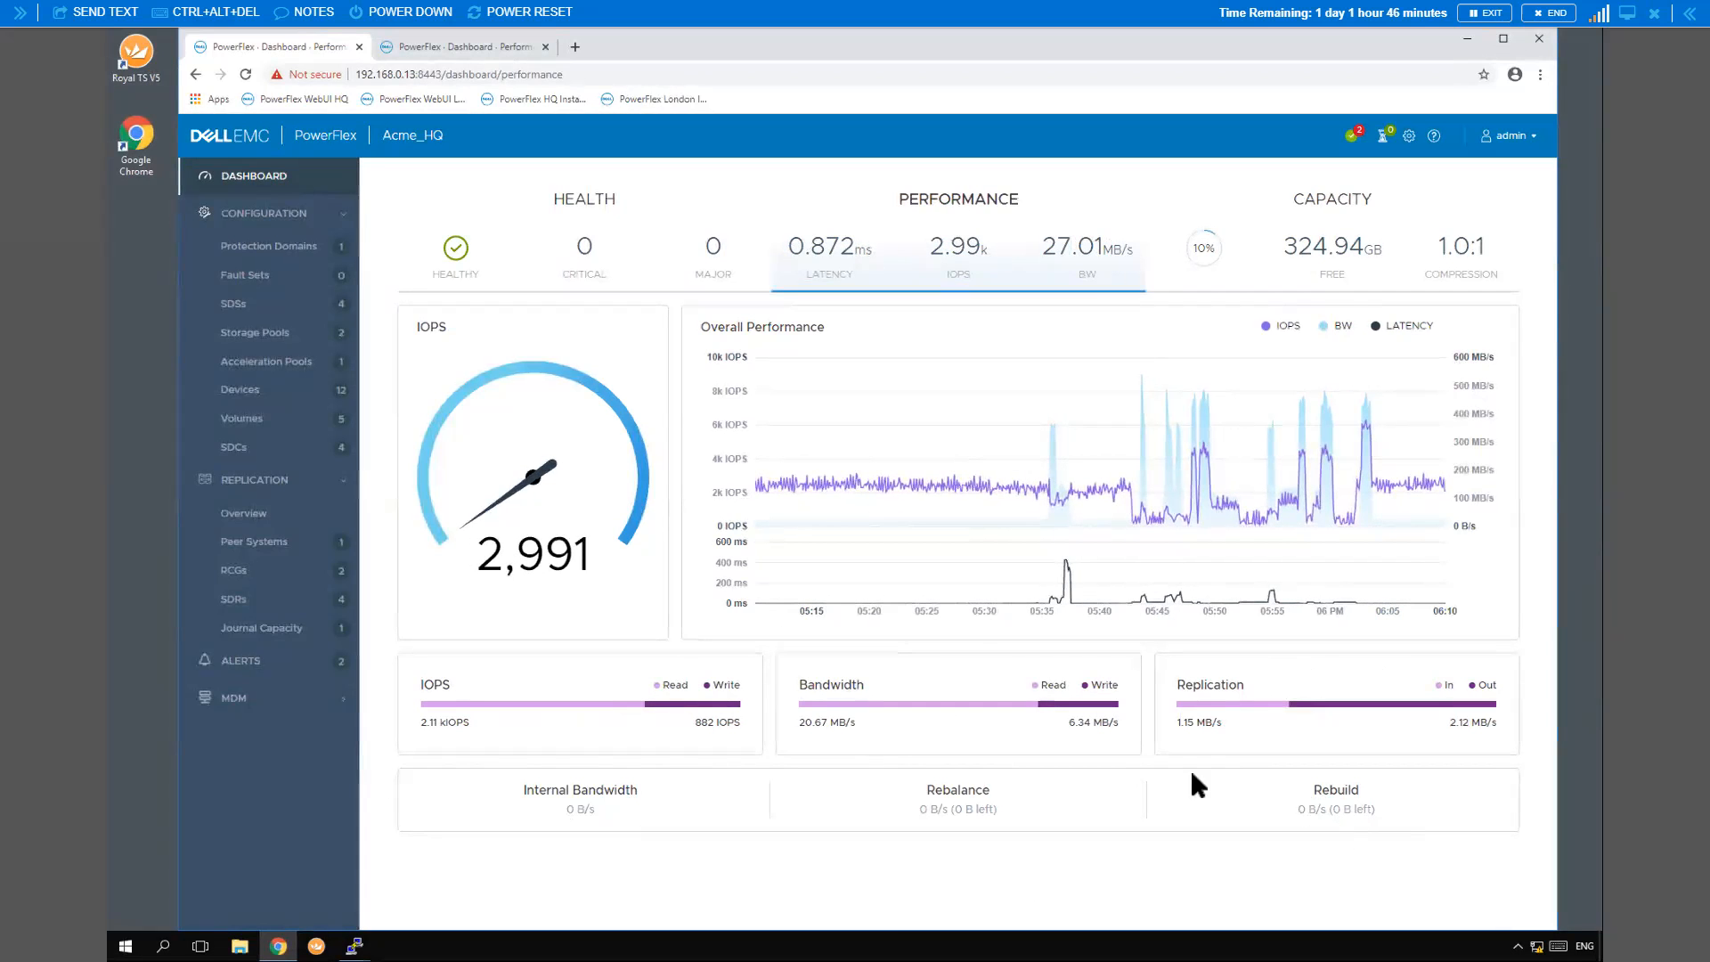
left_click(577, 265)
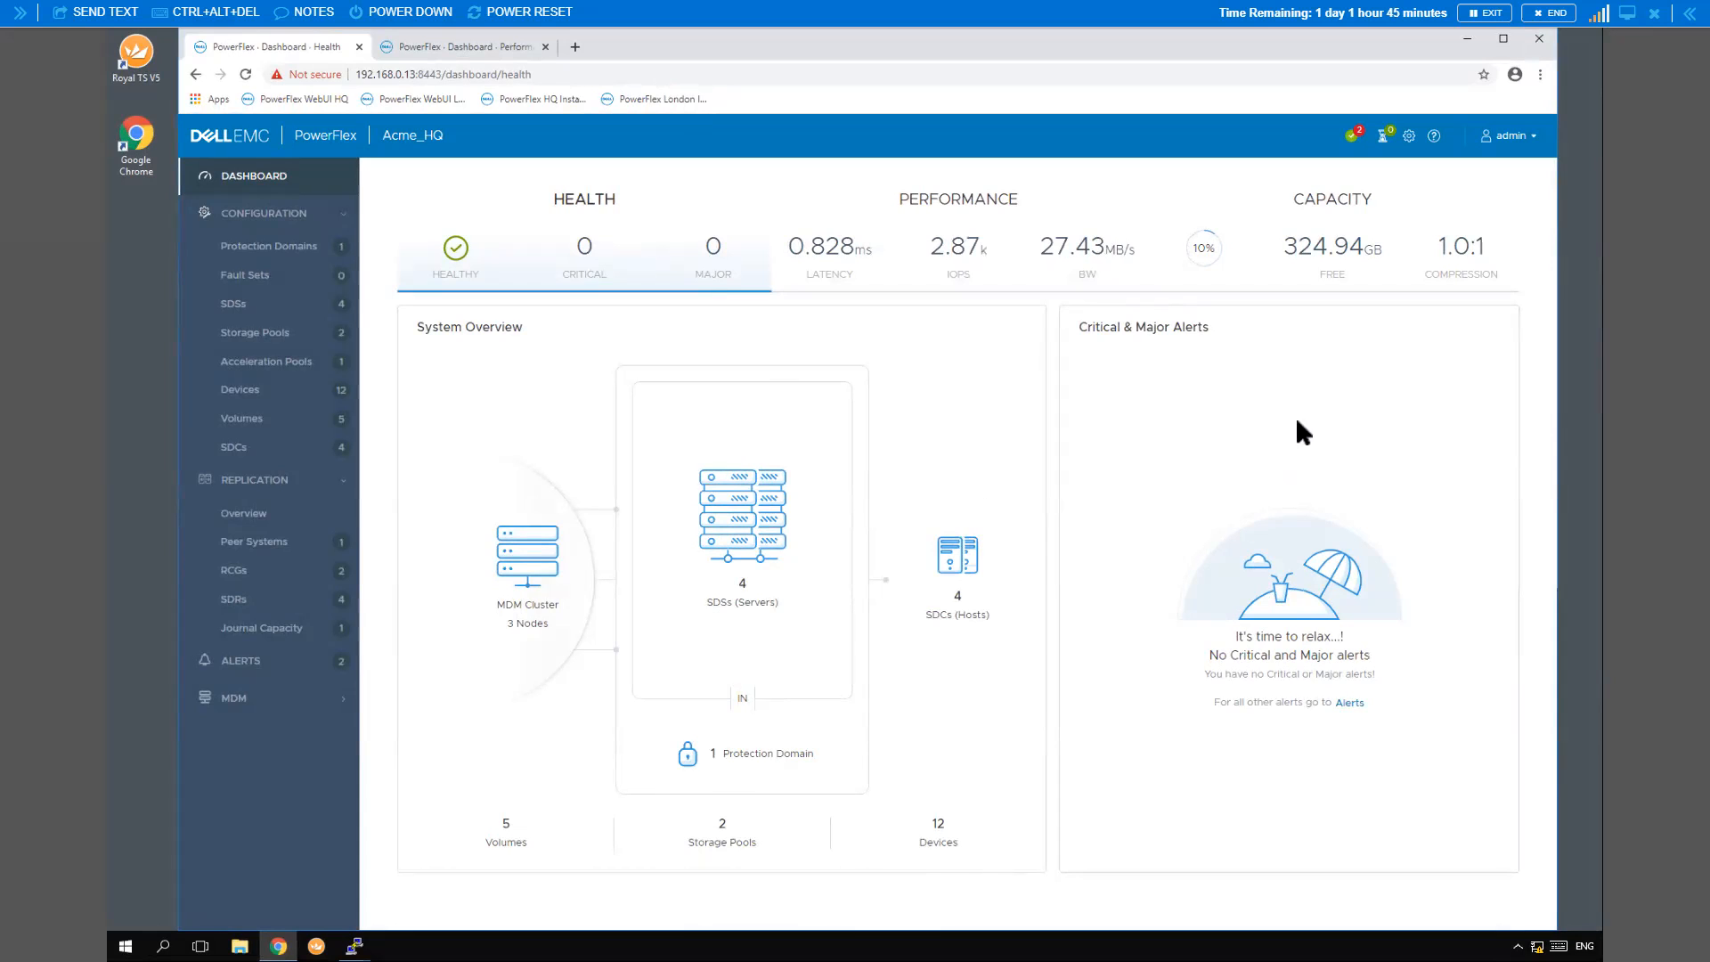
left_click(1313, 261)
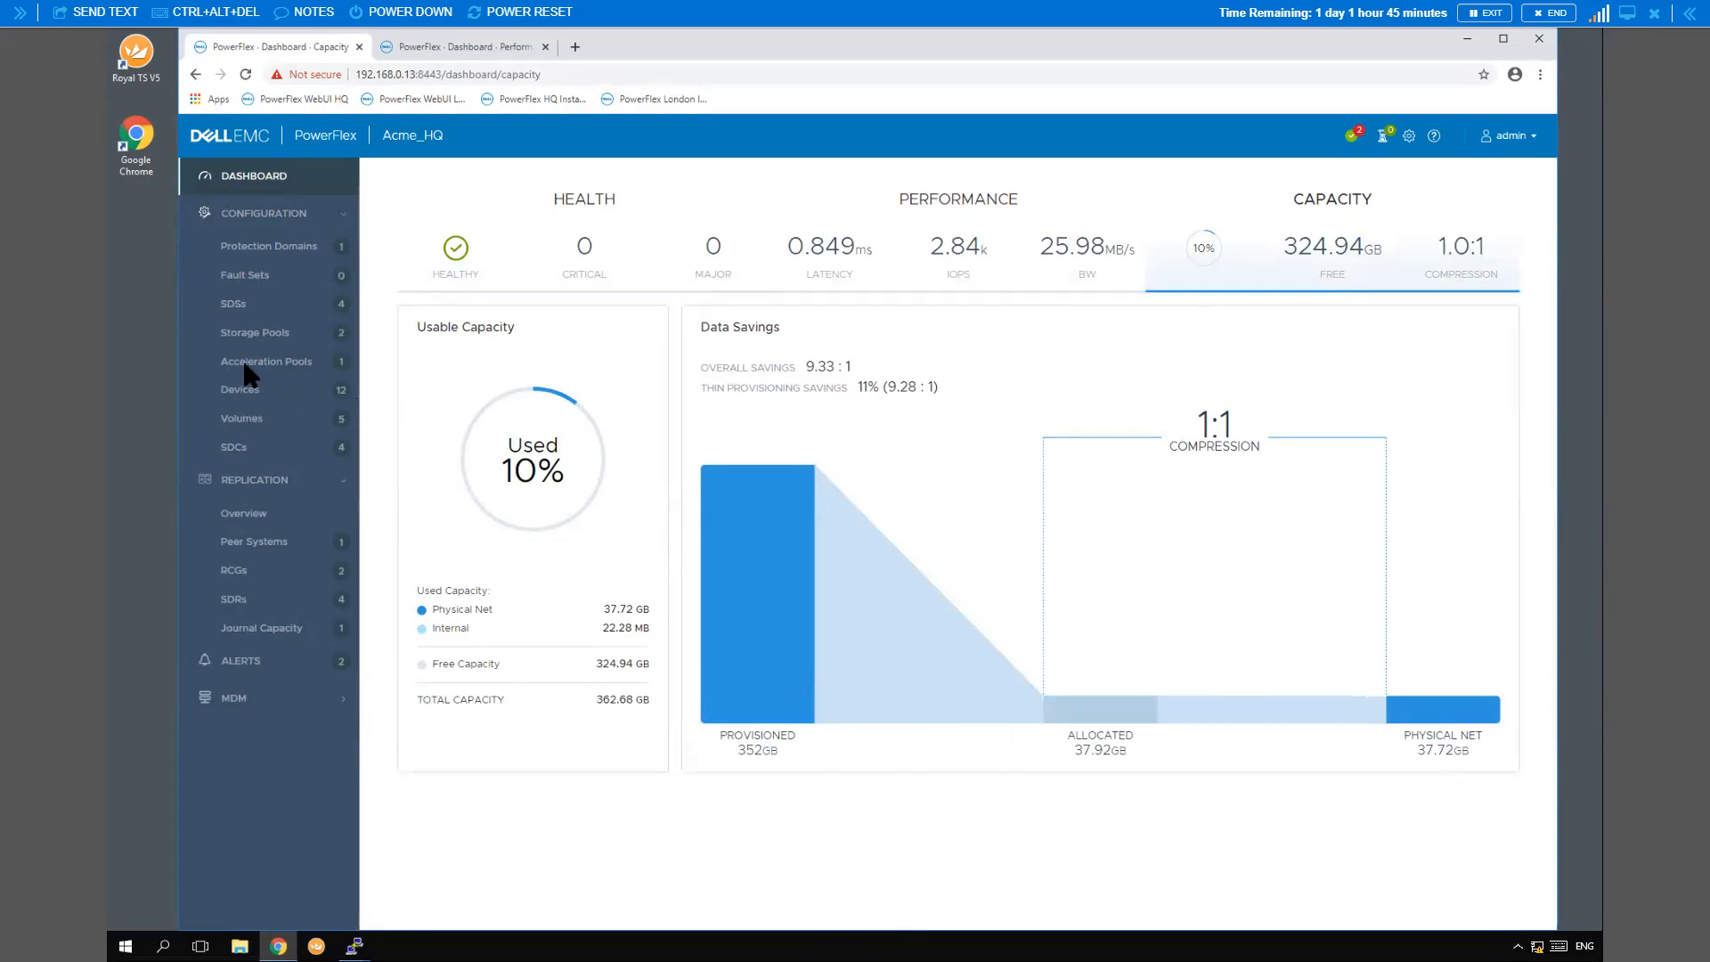
Open the SDS configuration list, check its available columns, and view the details of sds1
left_click(258, 313)
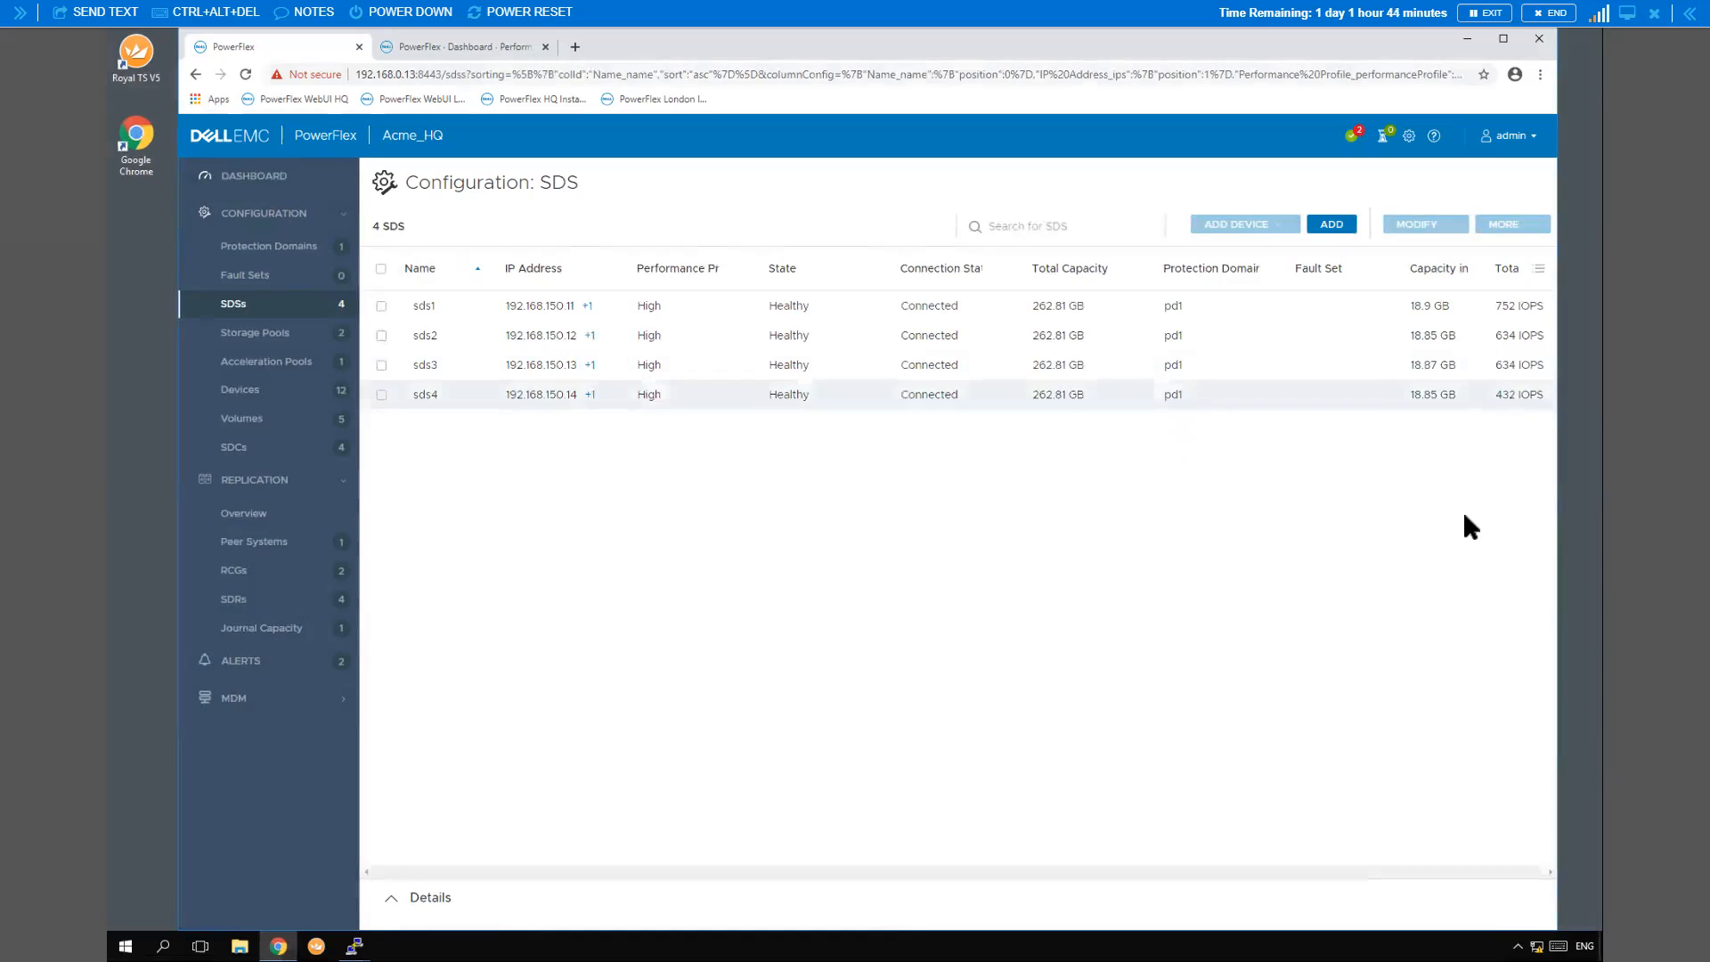
left_click(1538, 269)
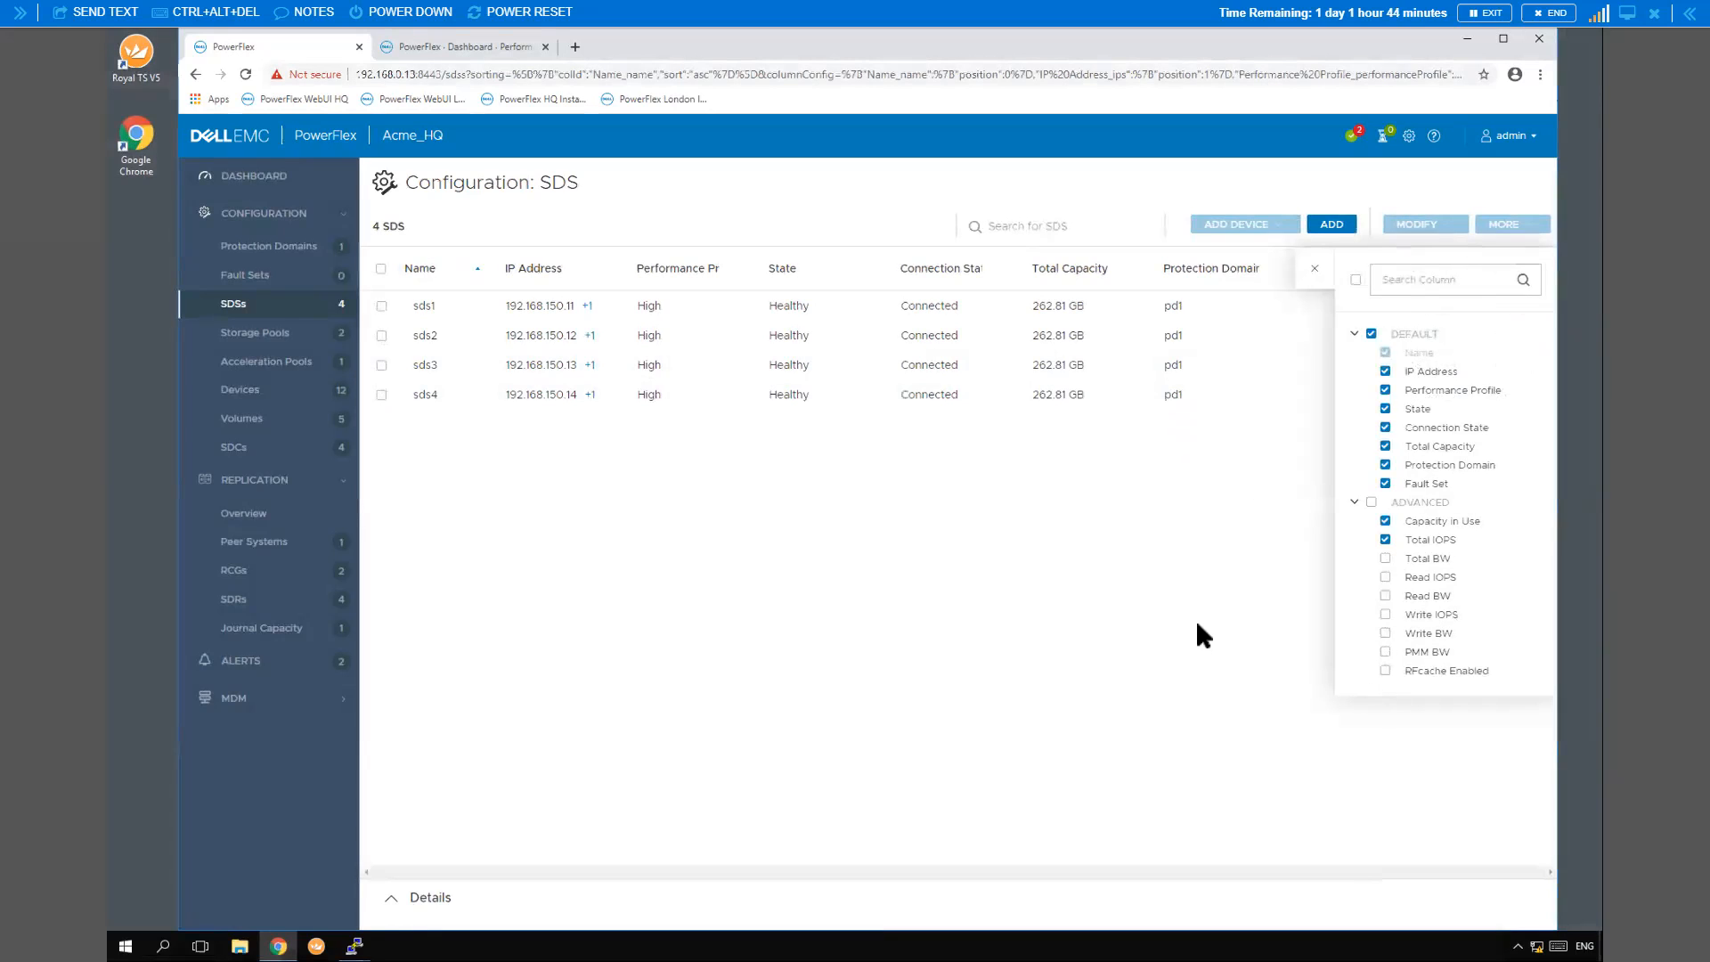
left_click(1314, 268)
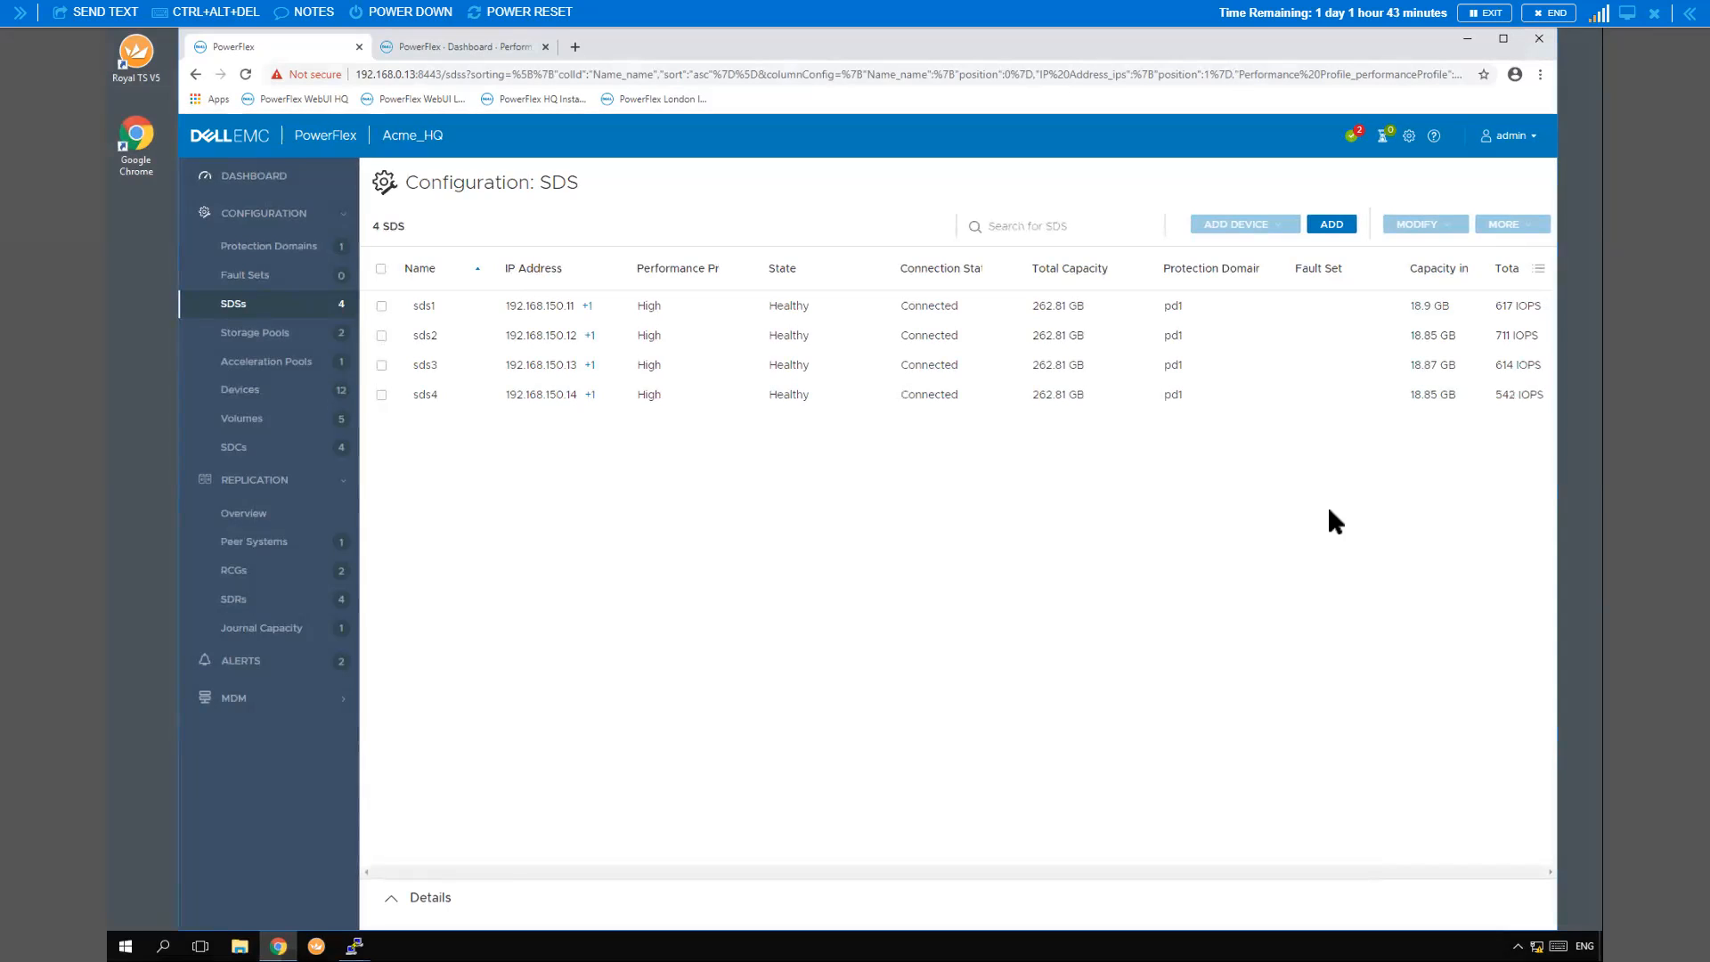
left_click(380, 305)
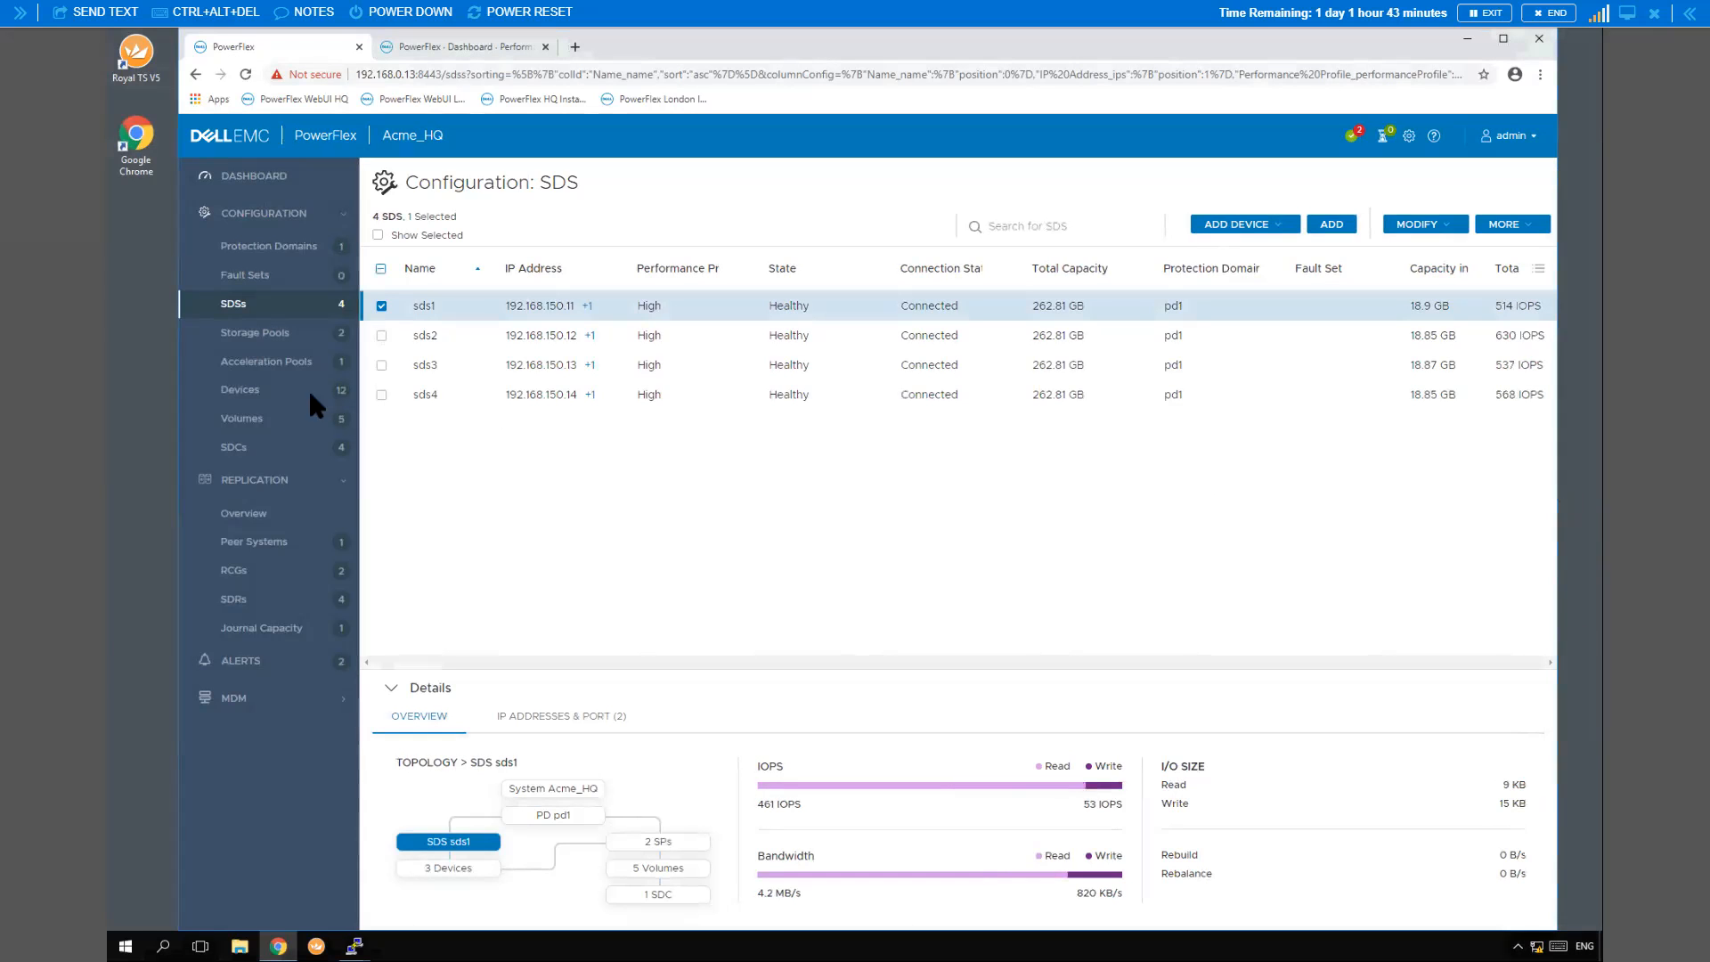
Open the SDCs list, check its available columns, and view the overview and mapped volumes of sdc1
left_click(244, 453)
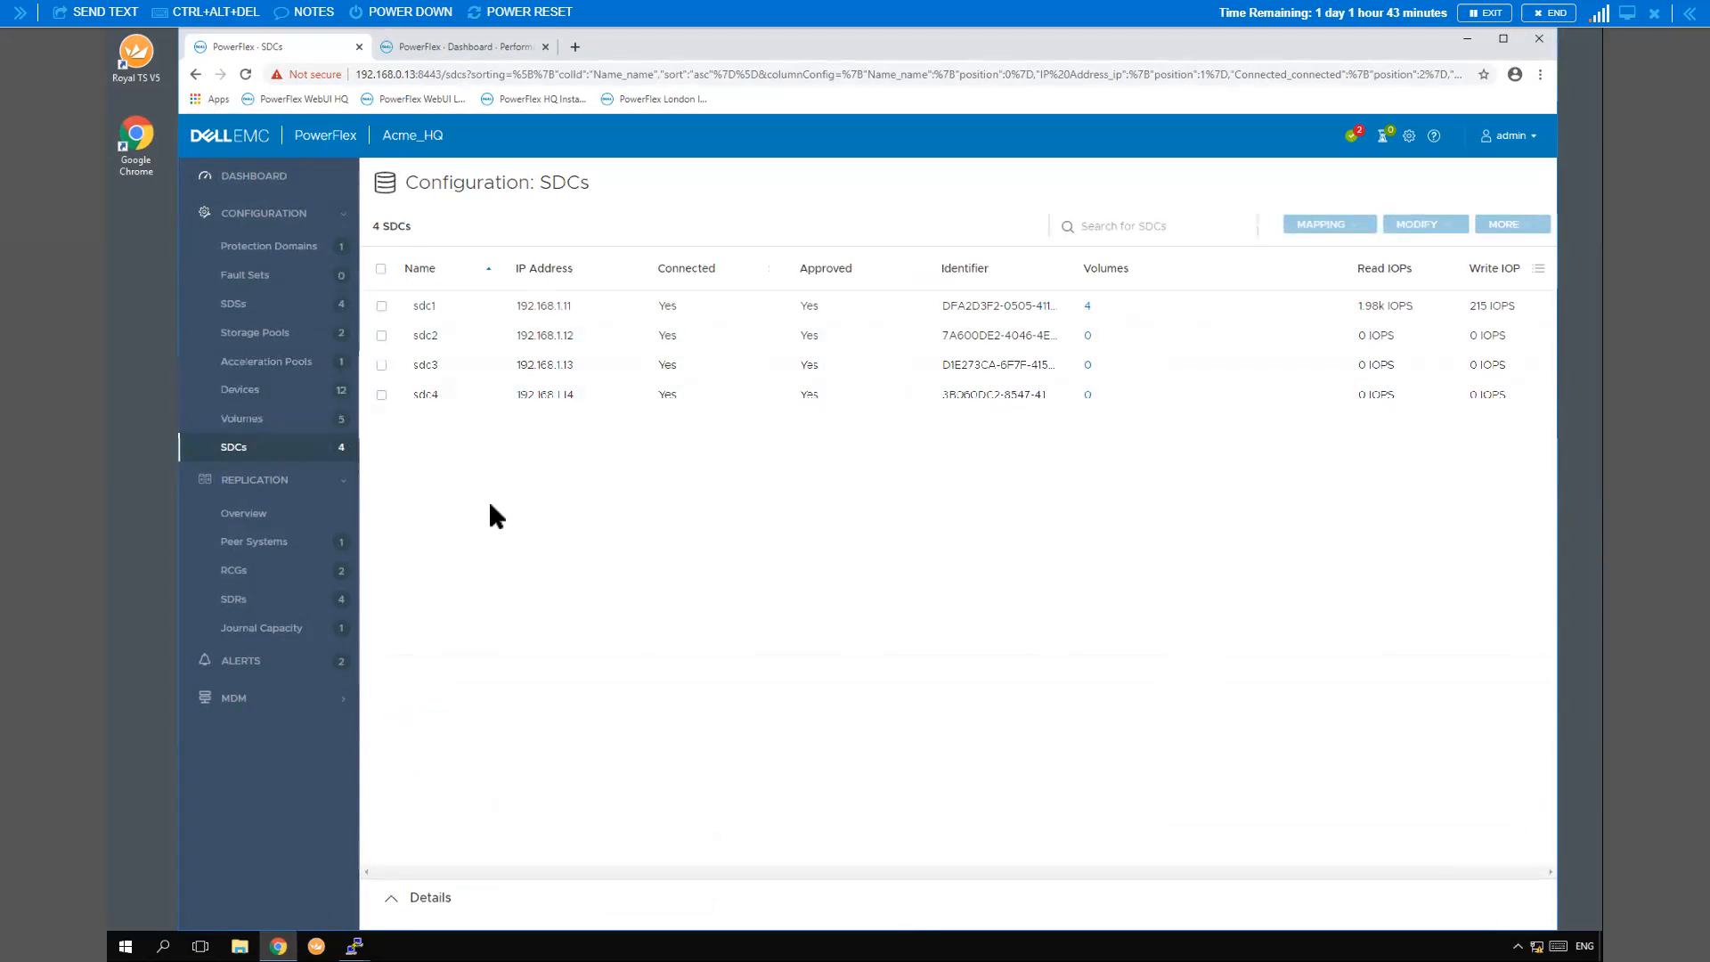
left_click(1538, 268)
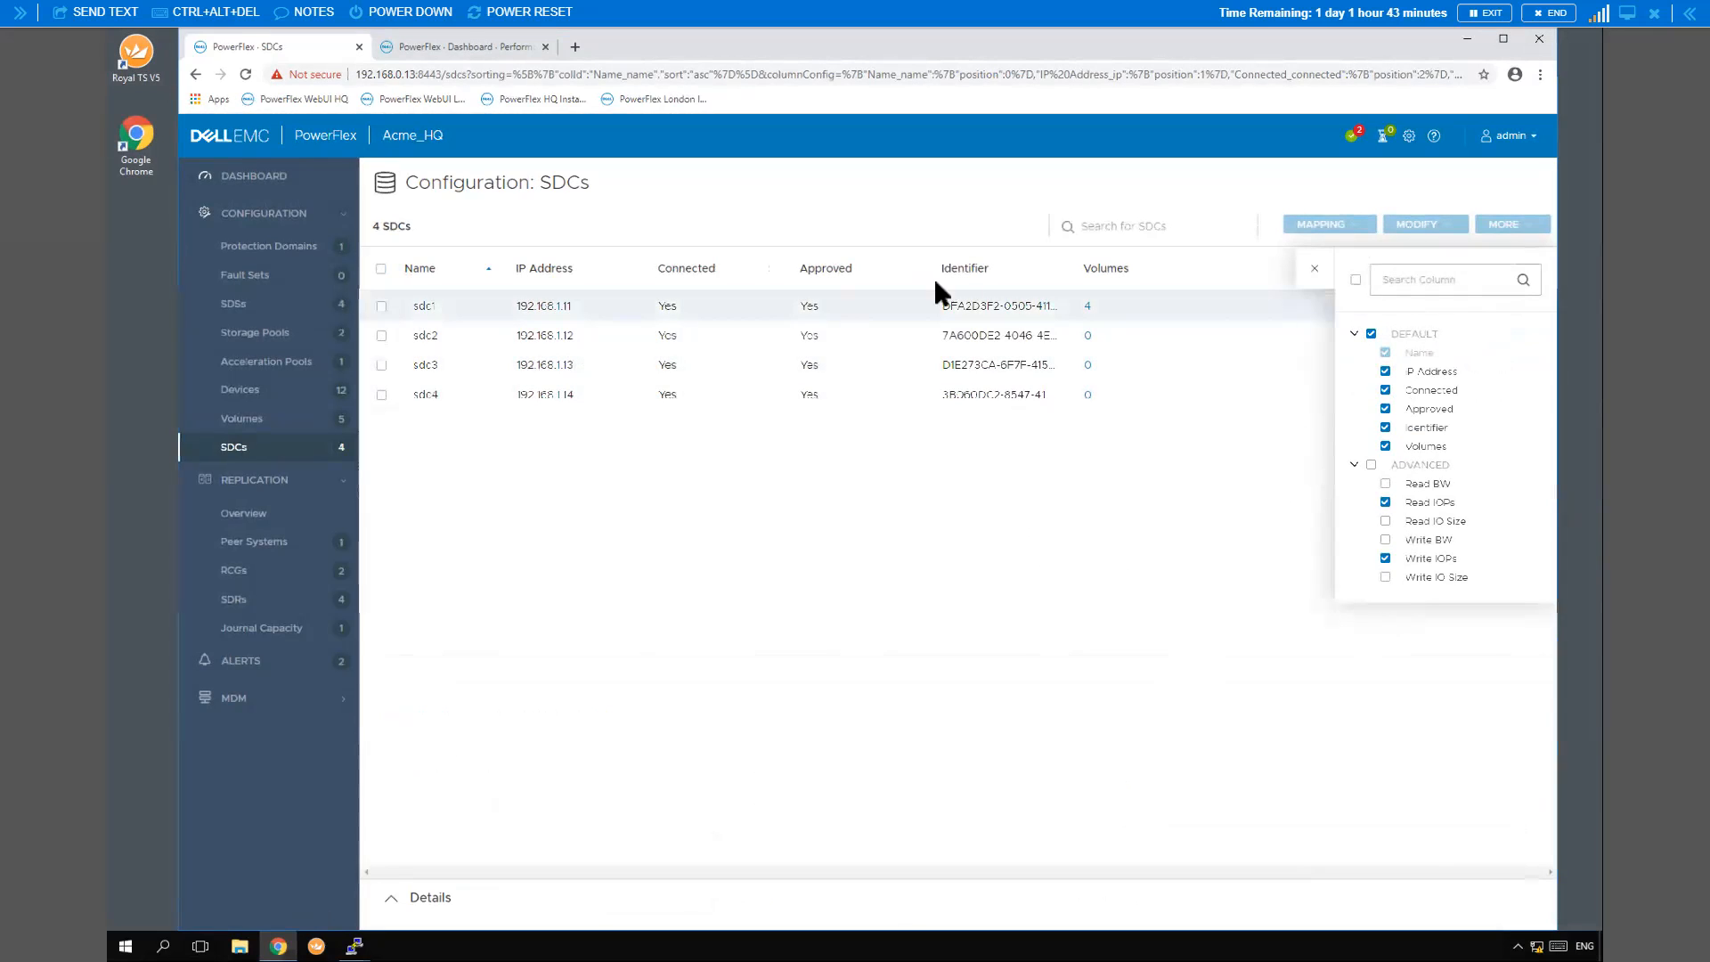
left_click(1313, 268)
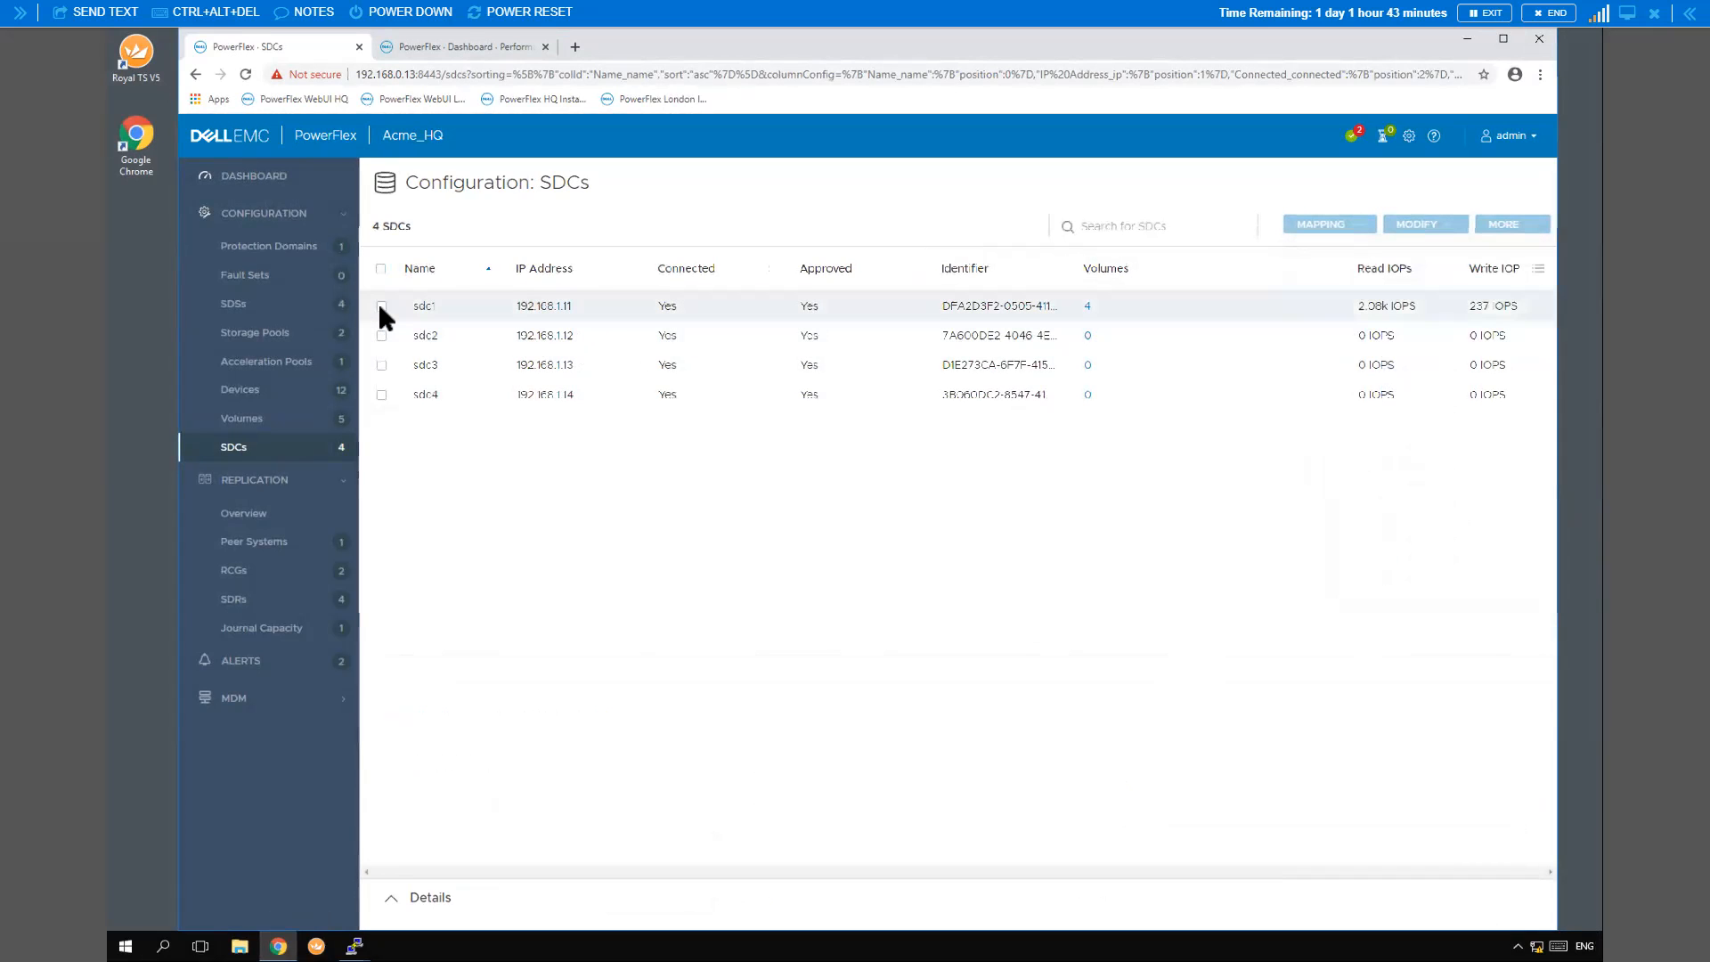
left_click(381, 306)
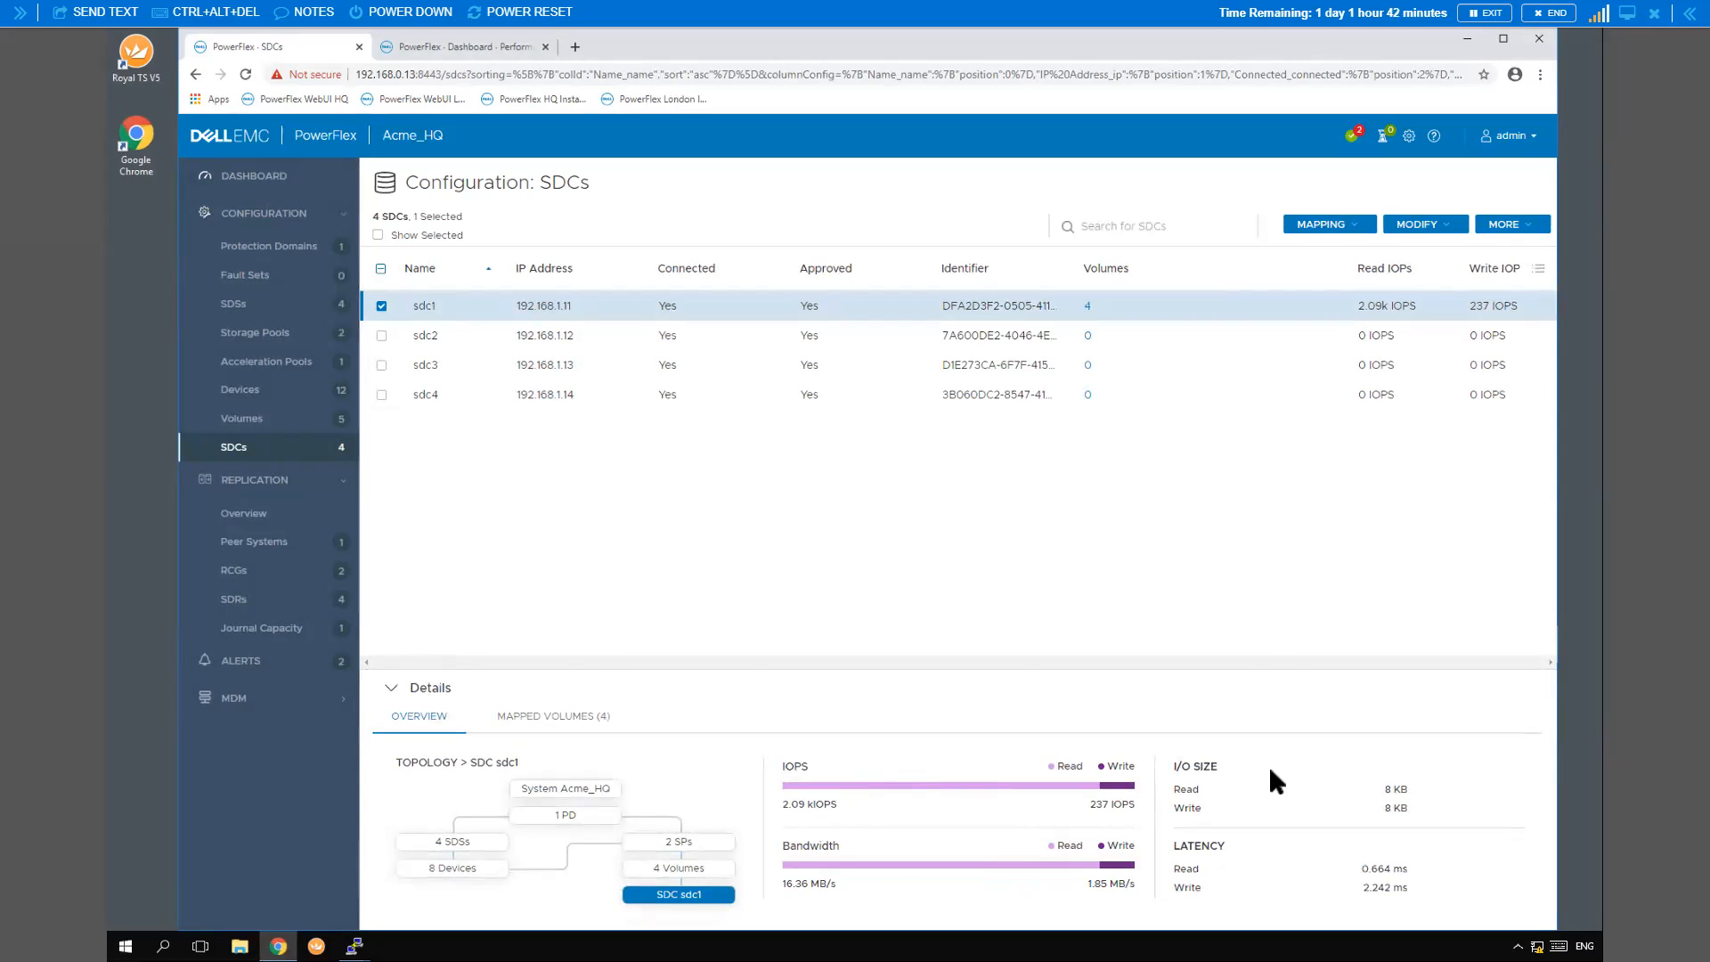
left_click(545, 717)
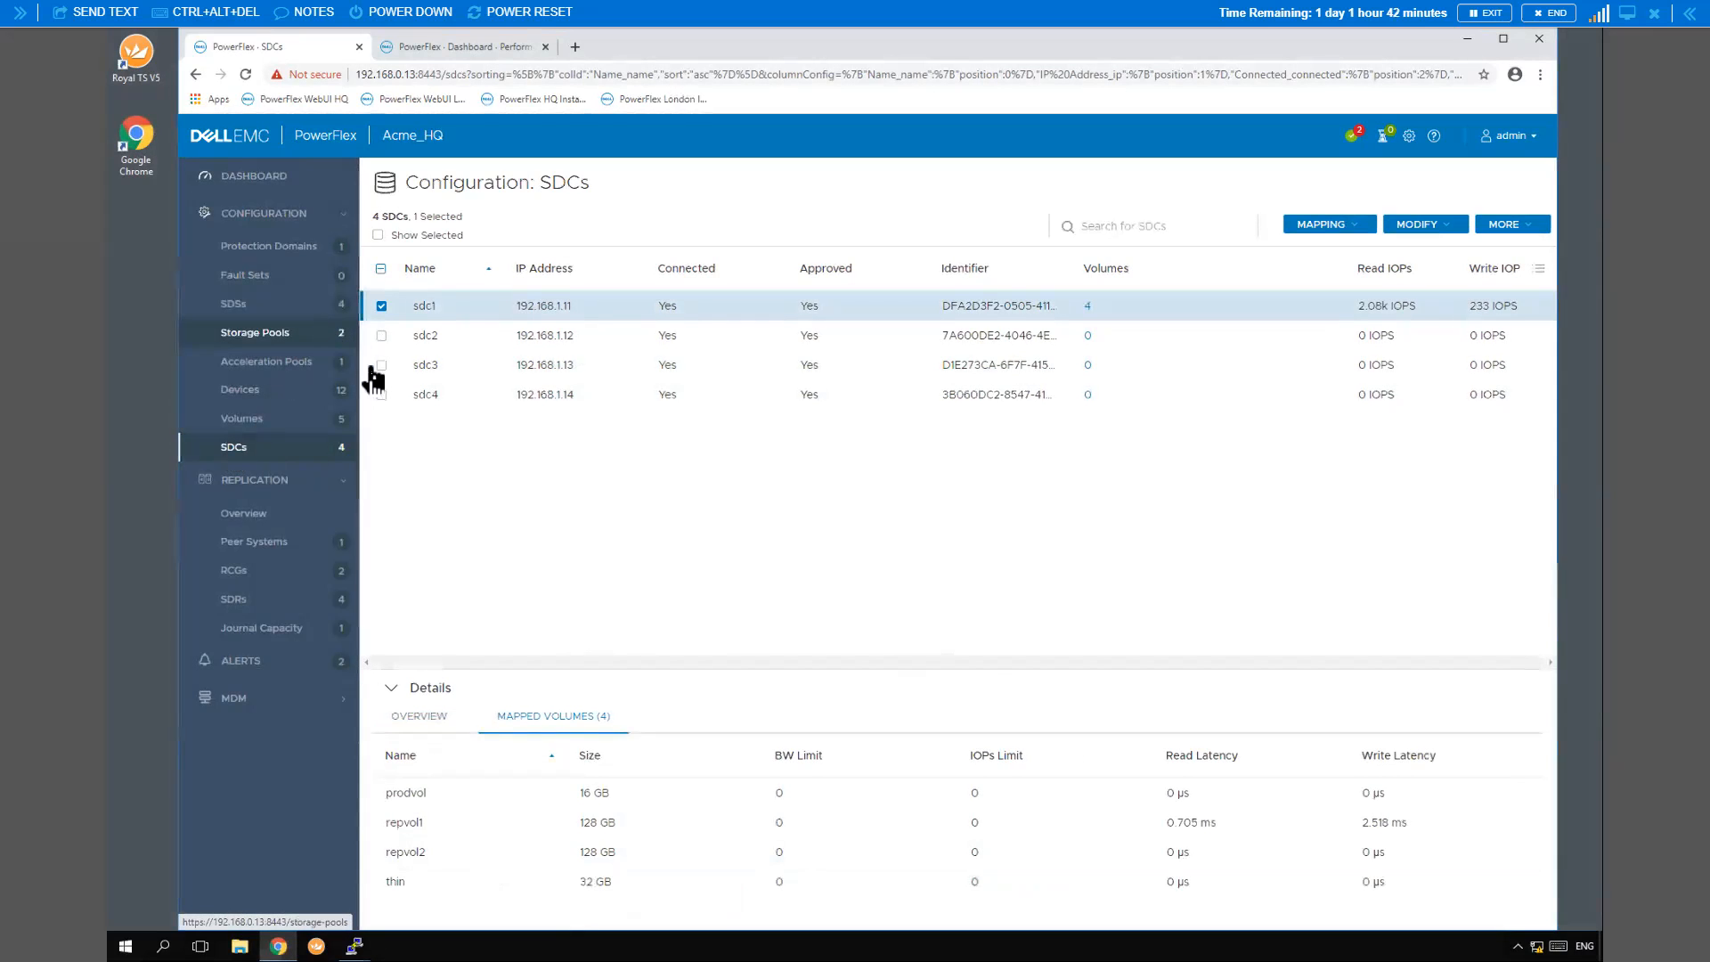
In the Volumes list, examine the overview, SDCs, snapshots and consistency group details of repvol1
left_click(278, 424)
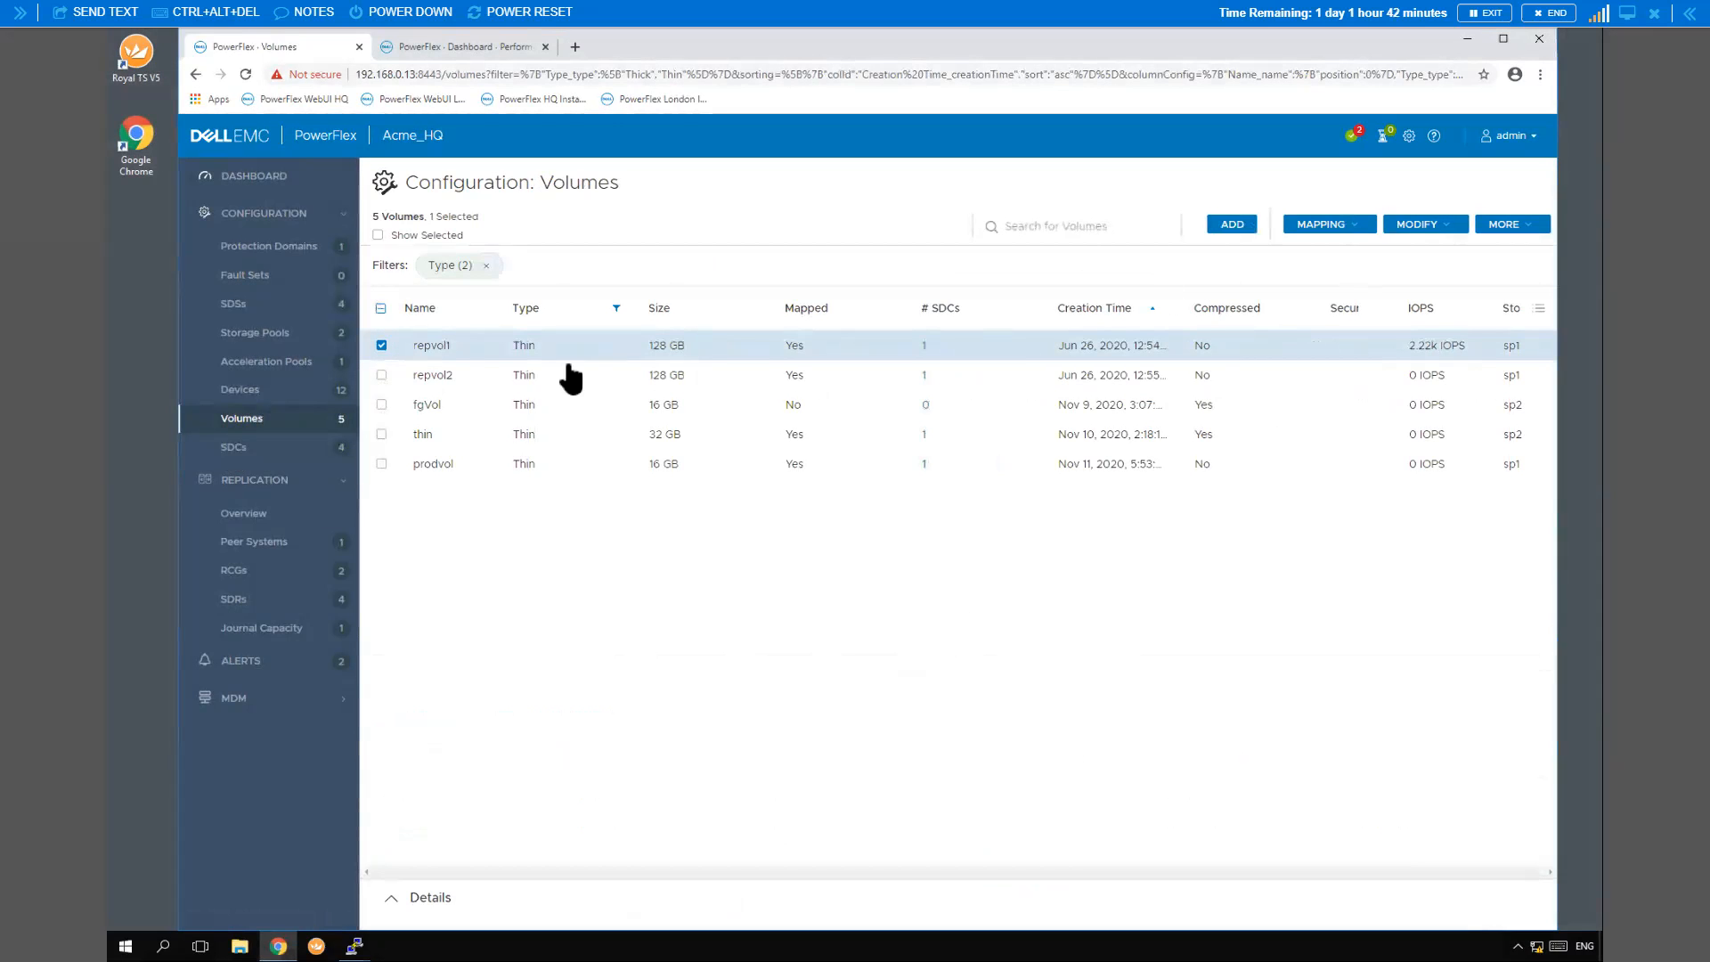
left_click(438, 339)
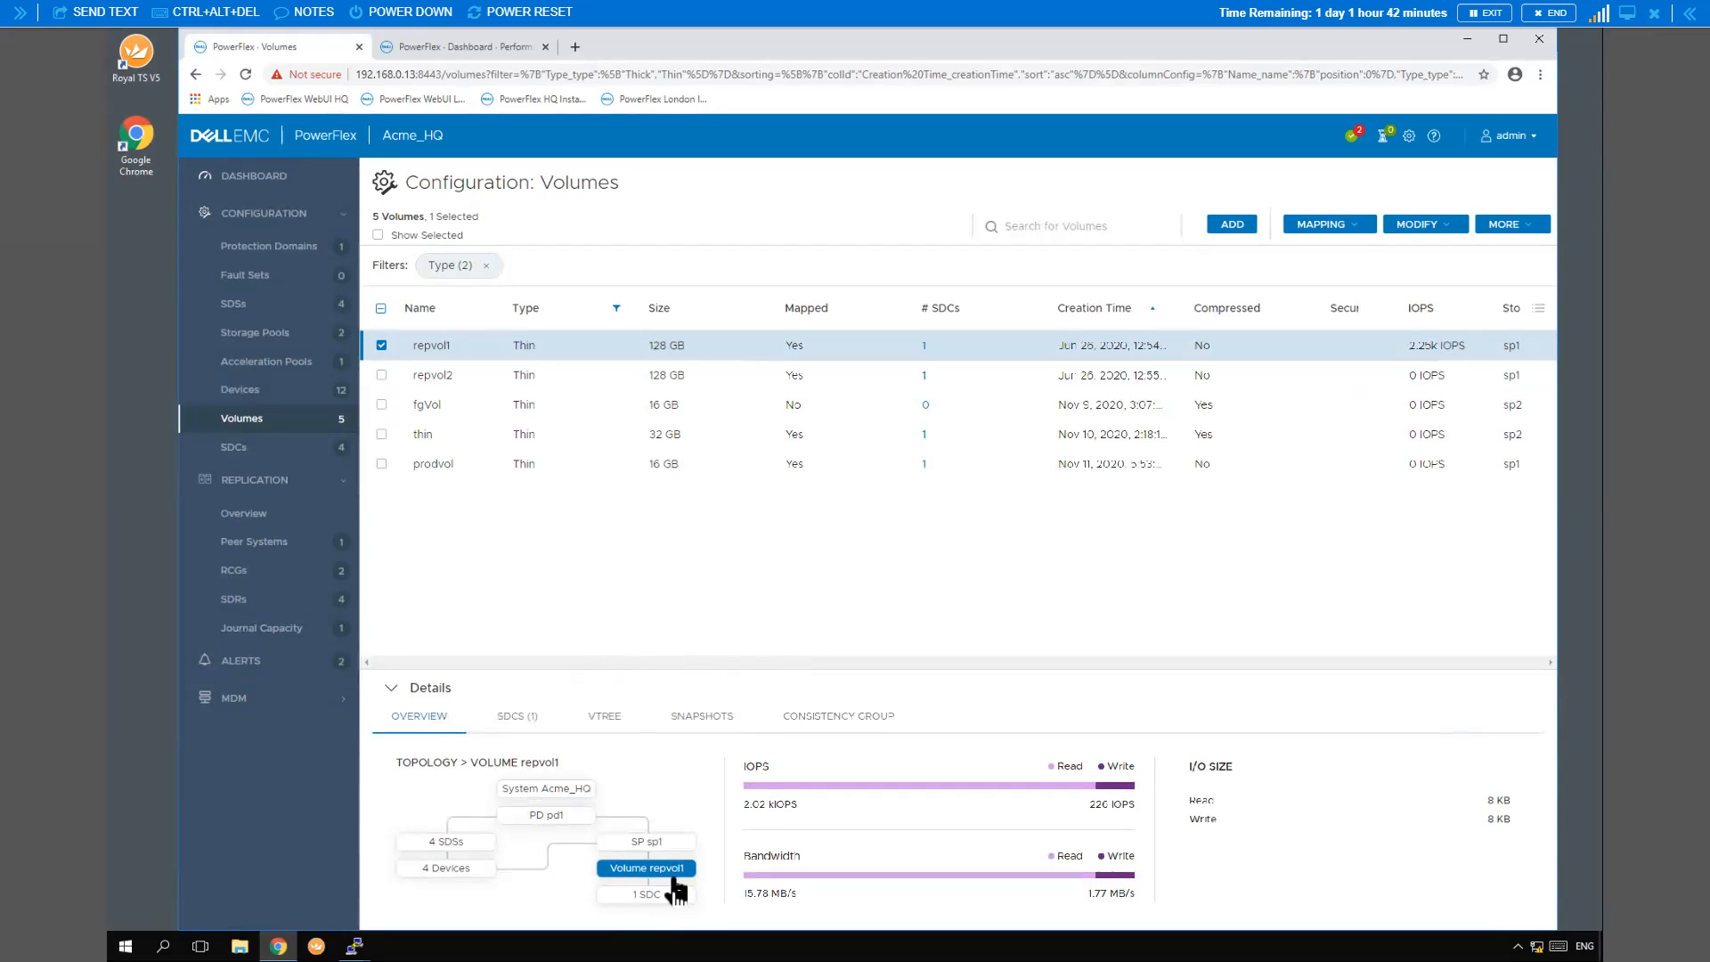
left_click(521, 721)
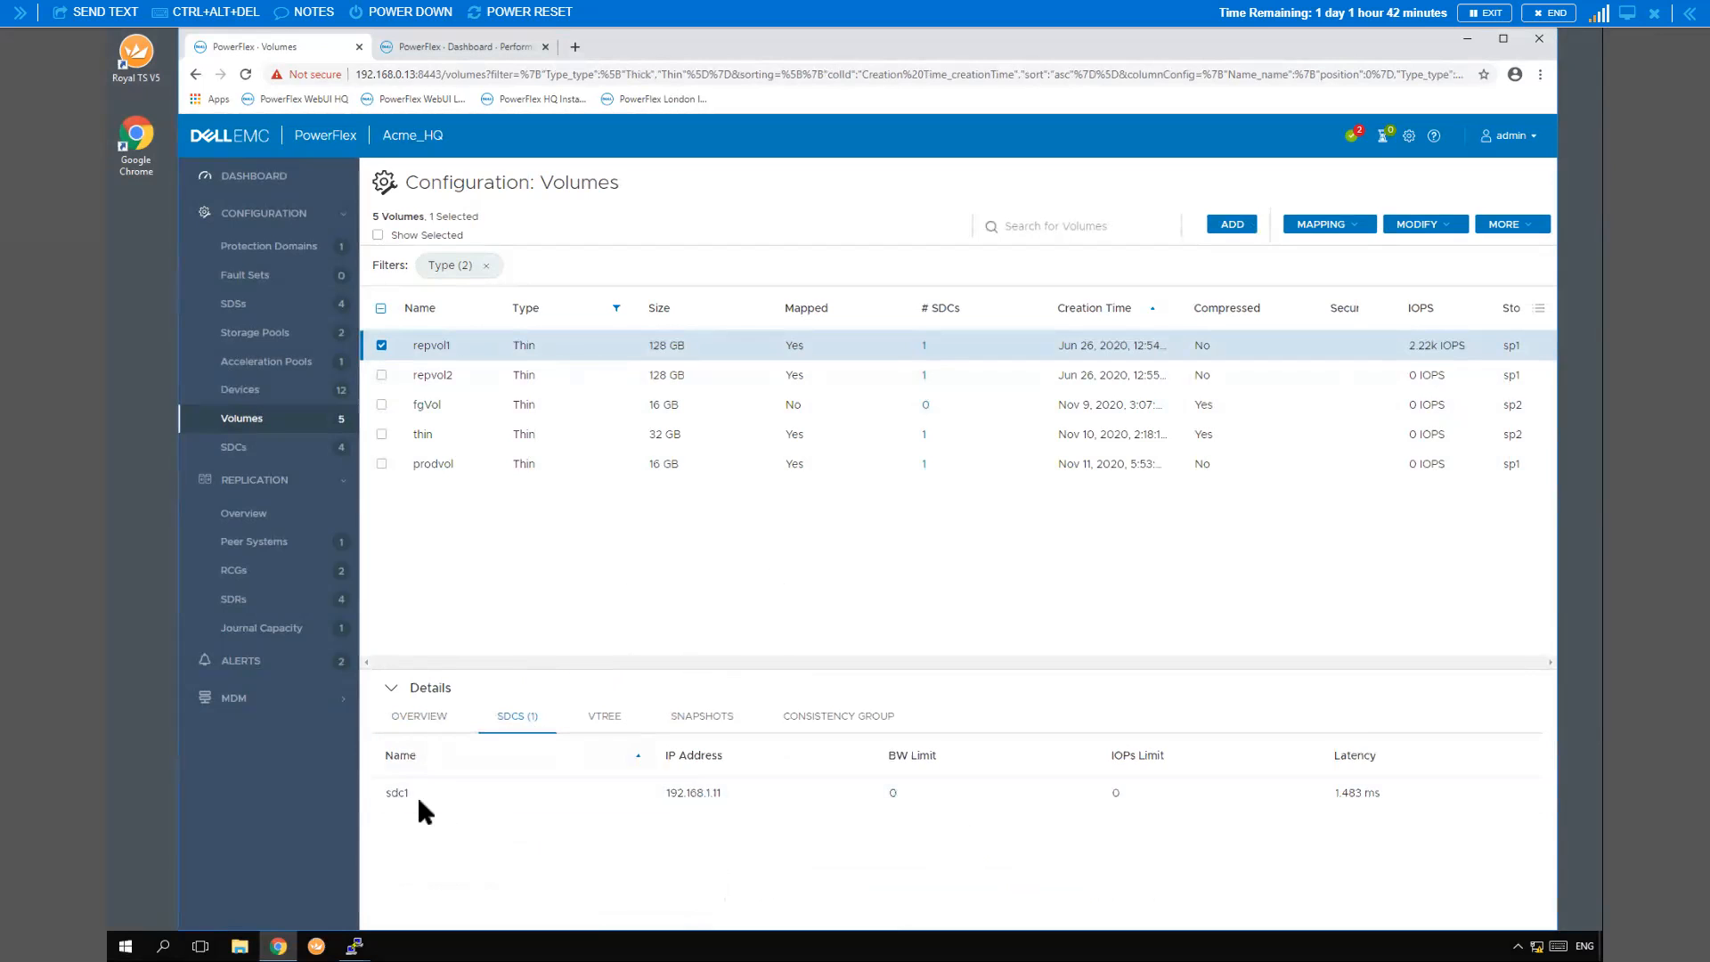
left_click(705, 720)
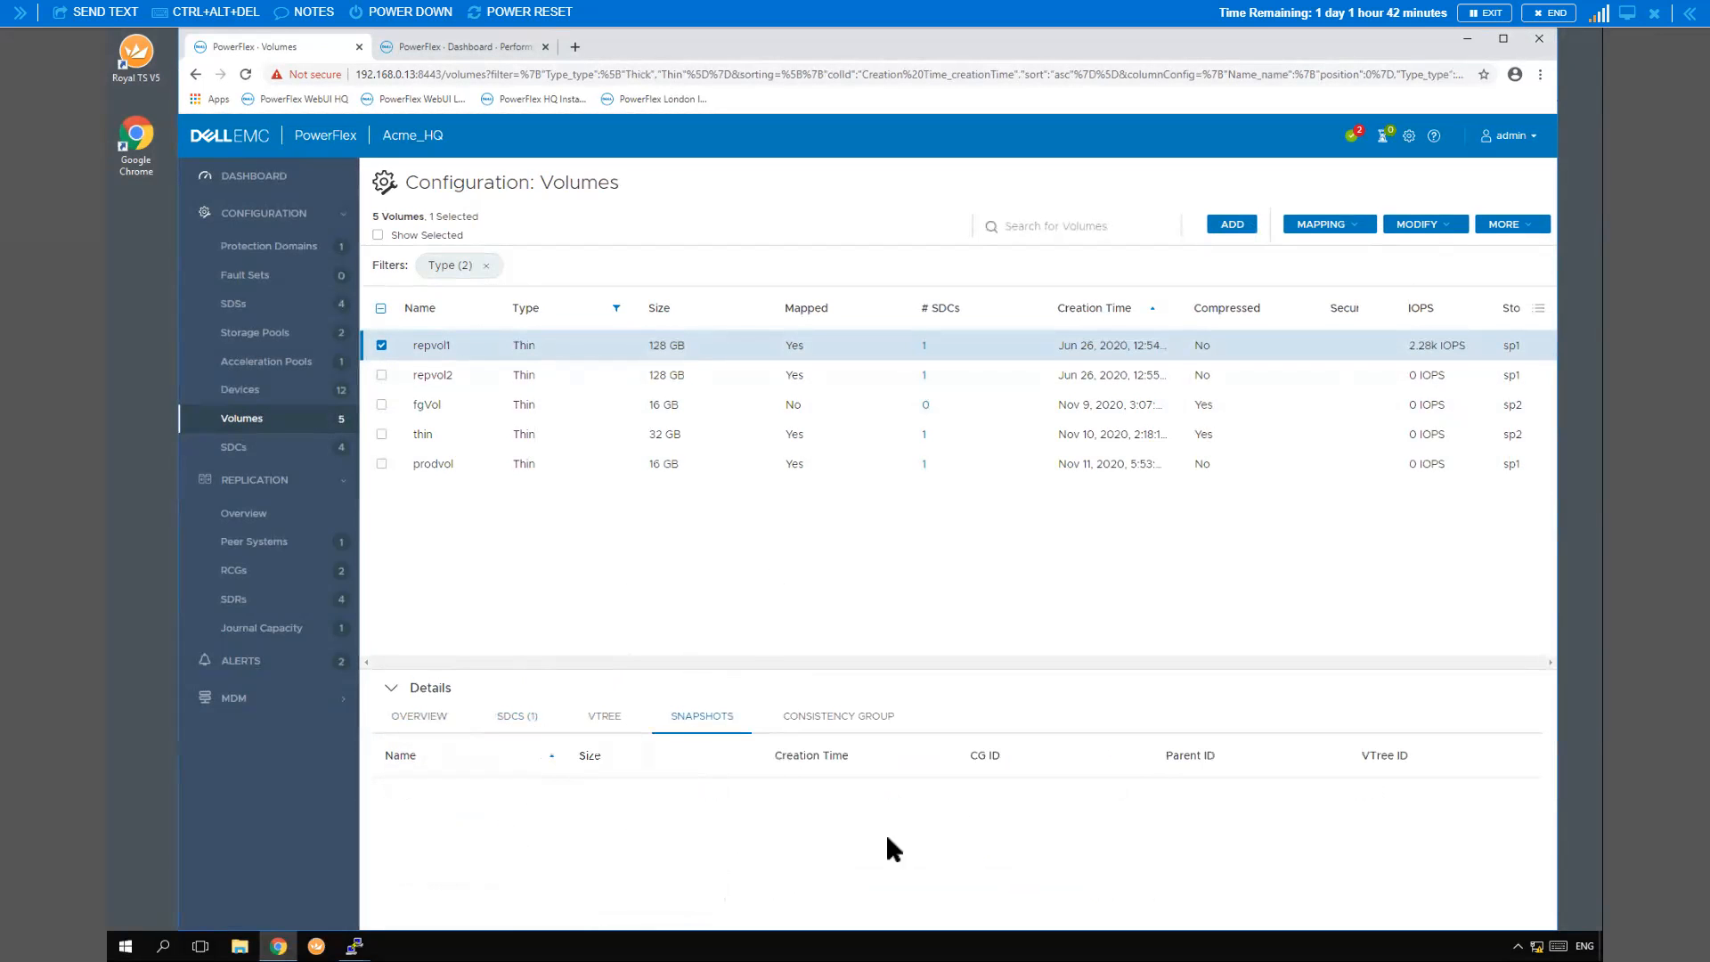
left_click(863, 726)
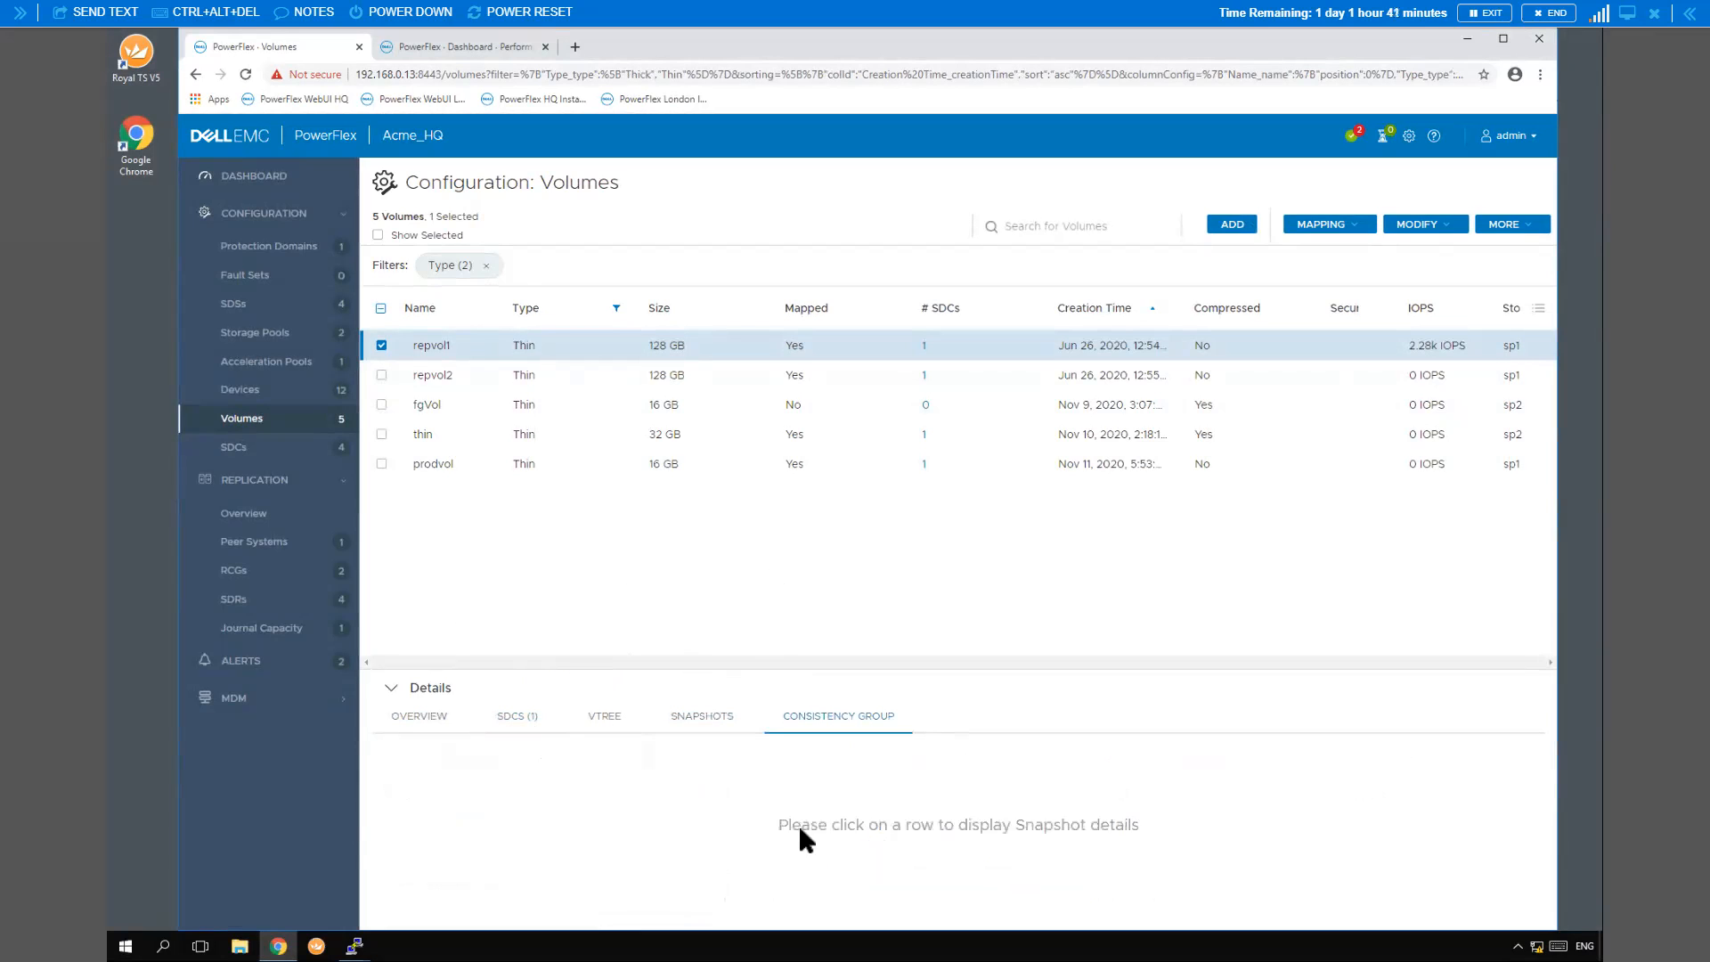
left_click(688, 723)
left_click(510, 723)
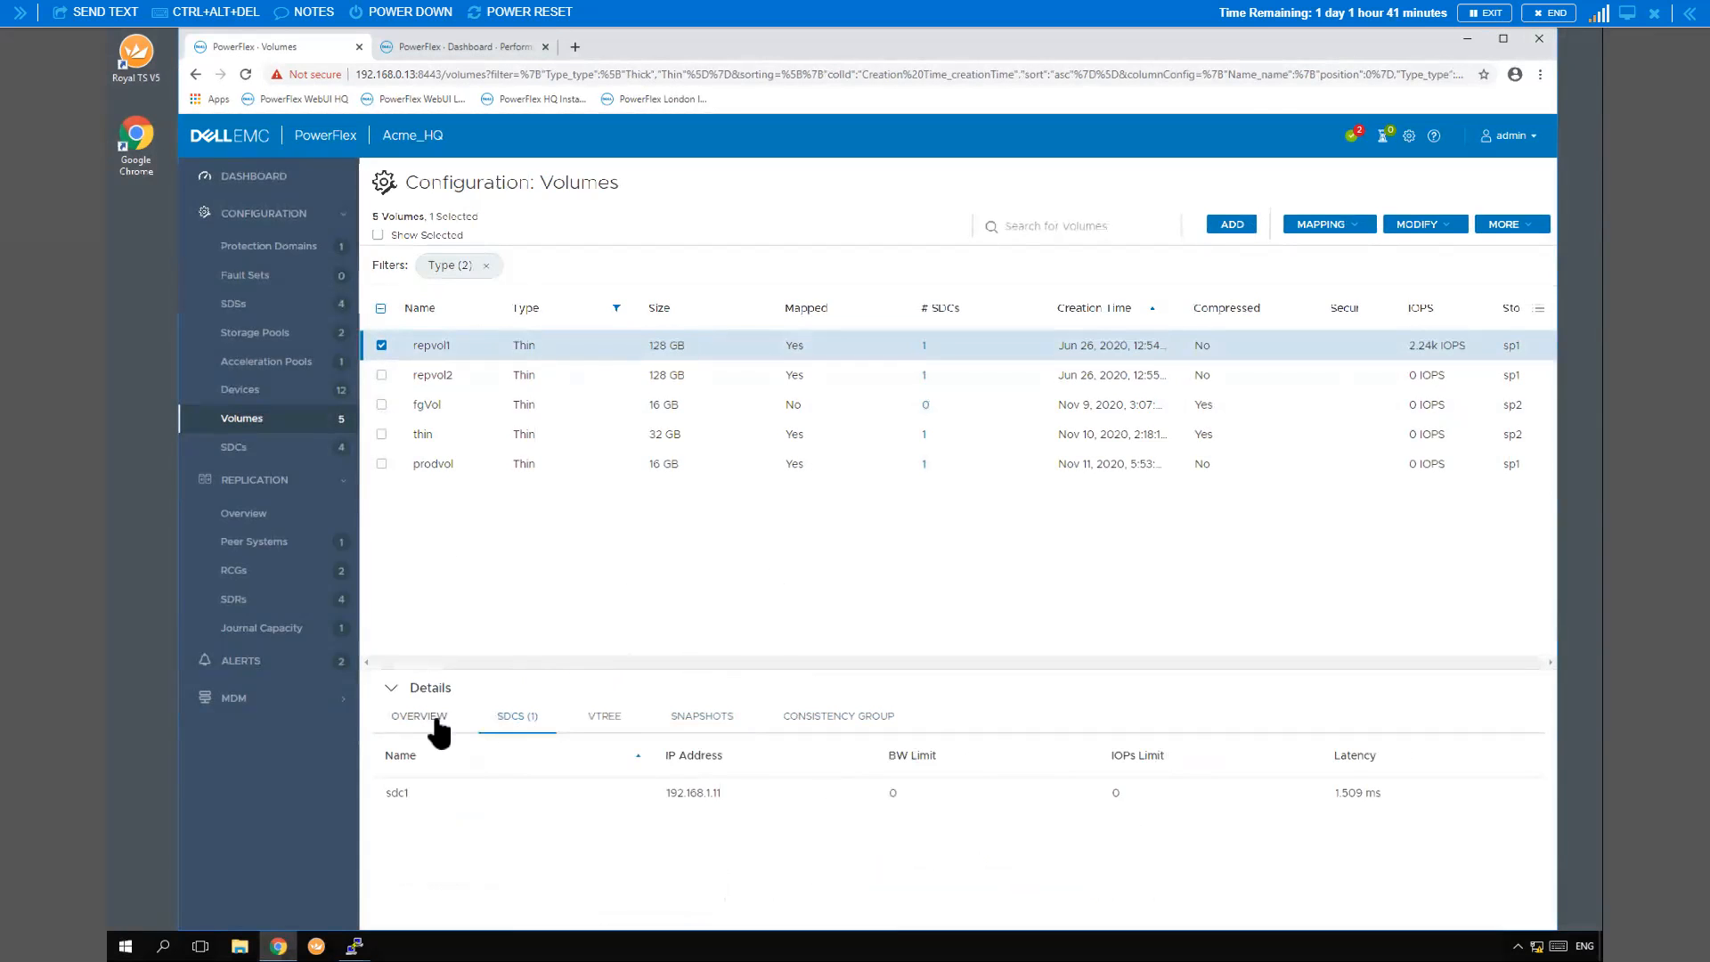
left_click(438, 721)
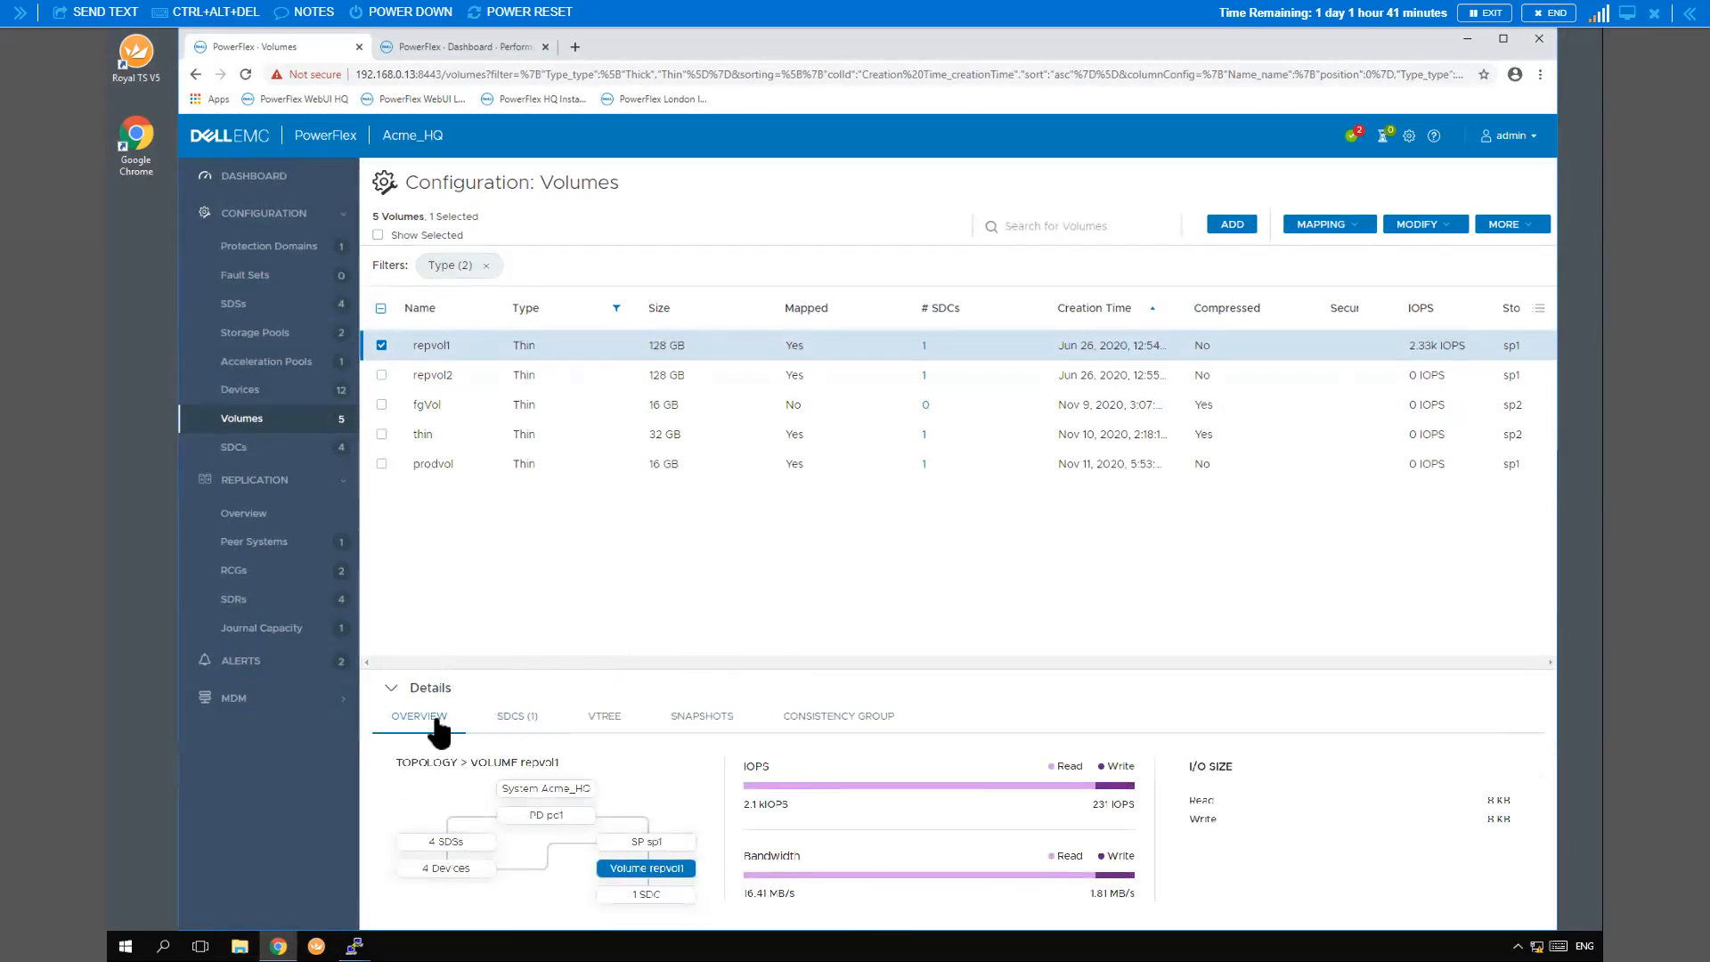
Add one thin 16 GB volume named testvol in storage pool sp1, and start mapping it
left_click(1234, 225)
left_click(602, 502)
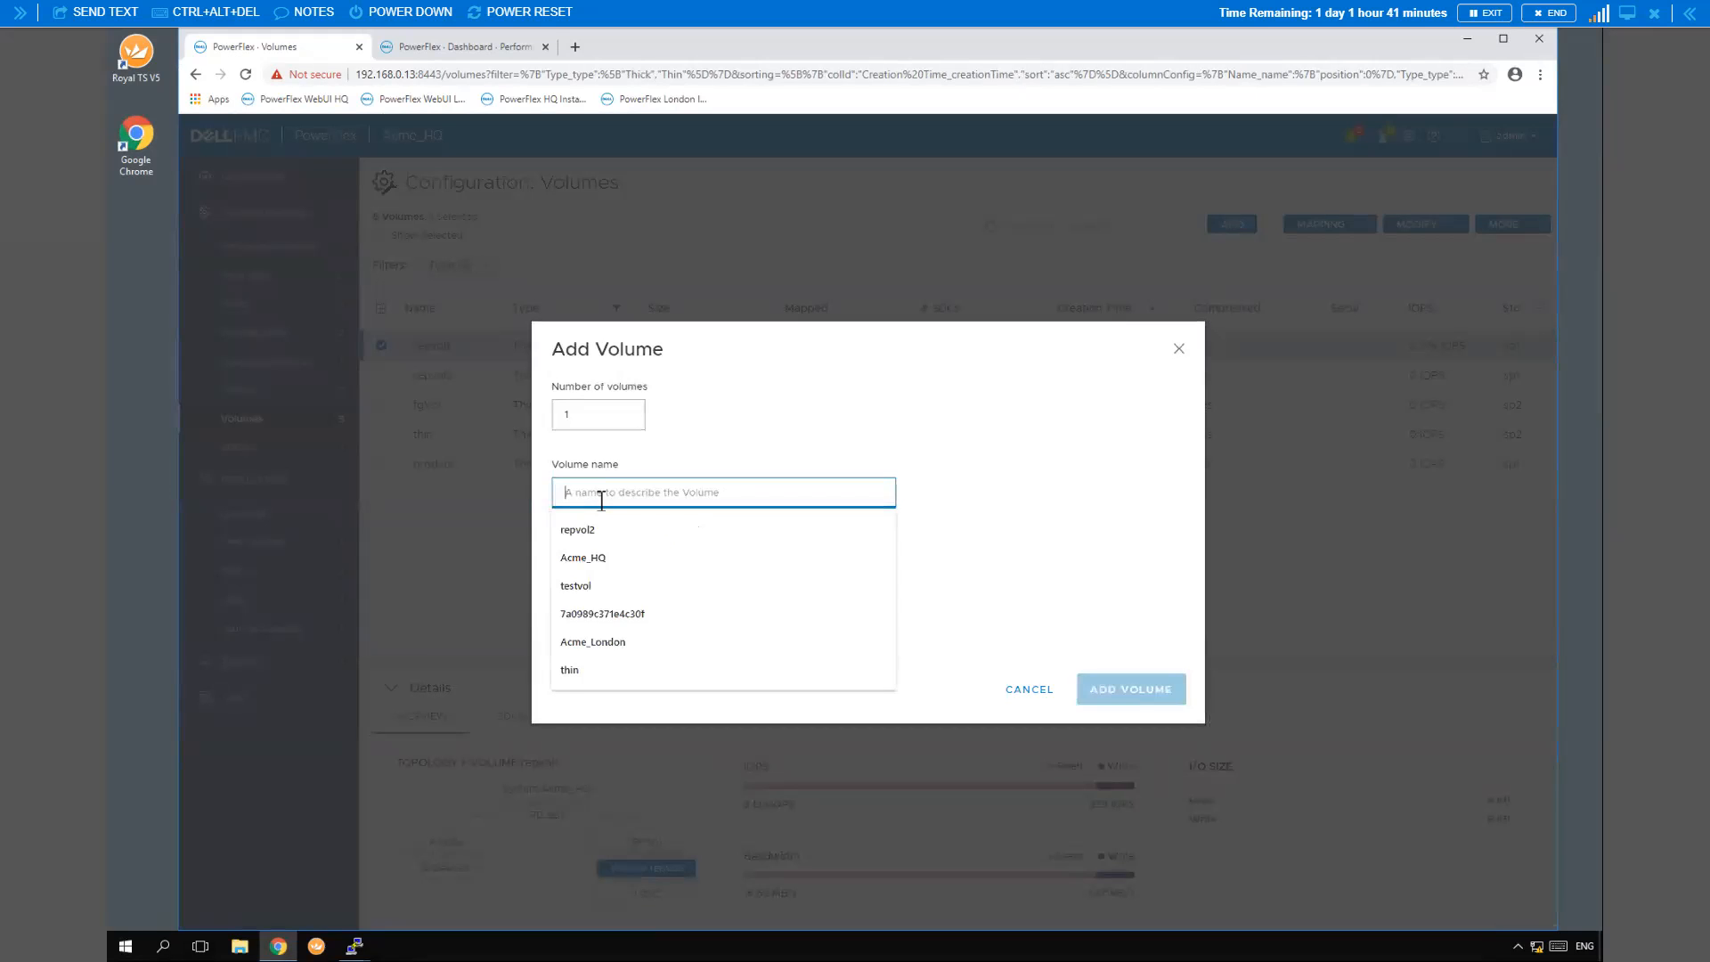
type("testvol")
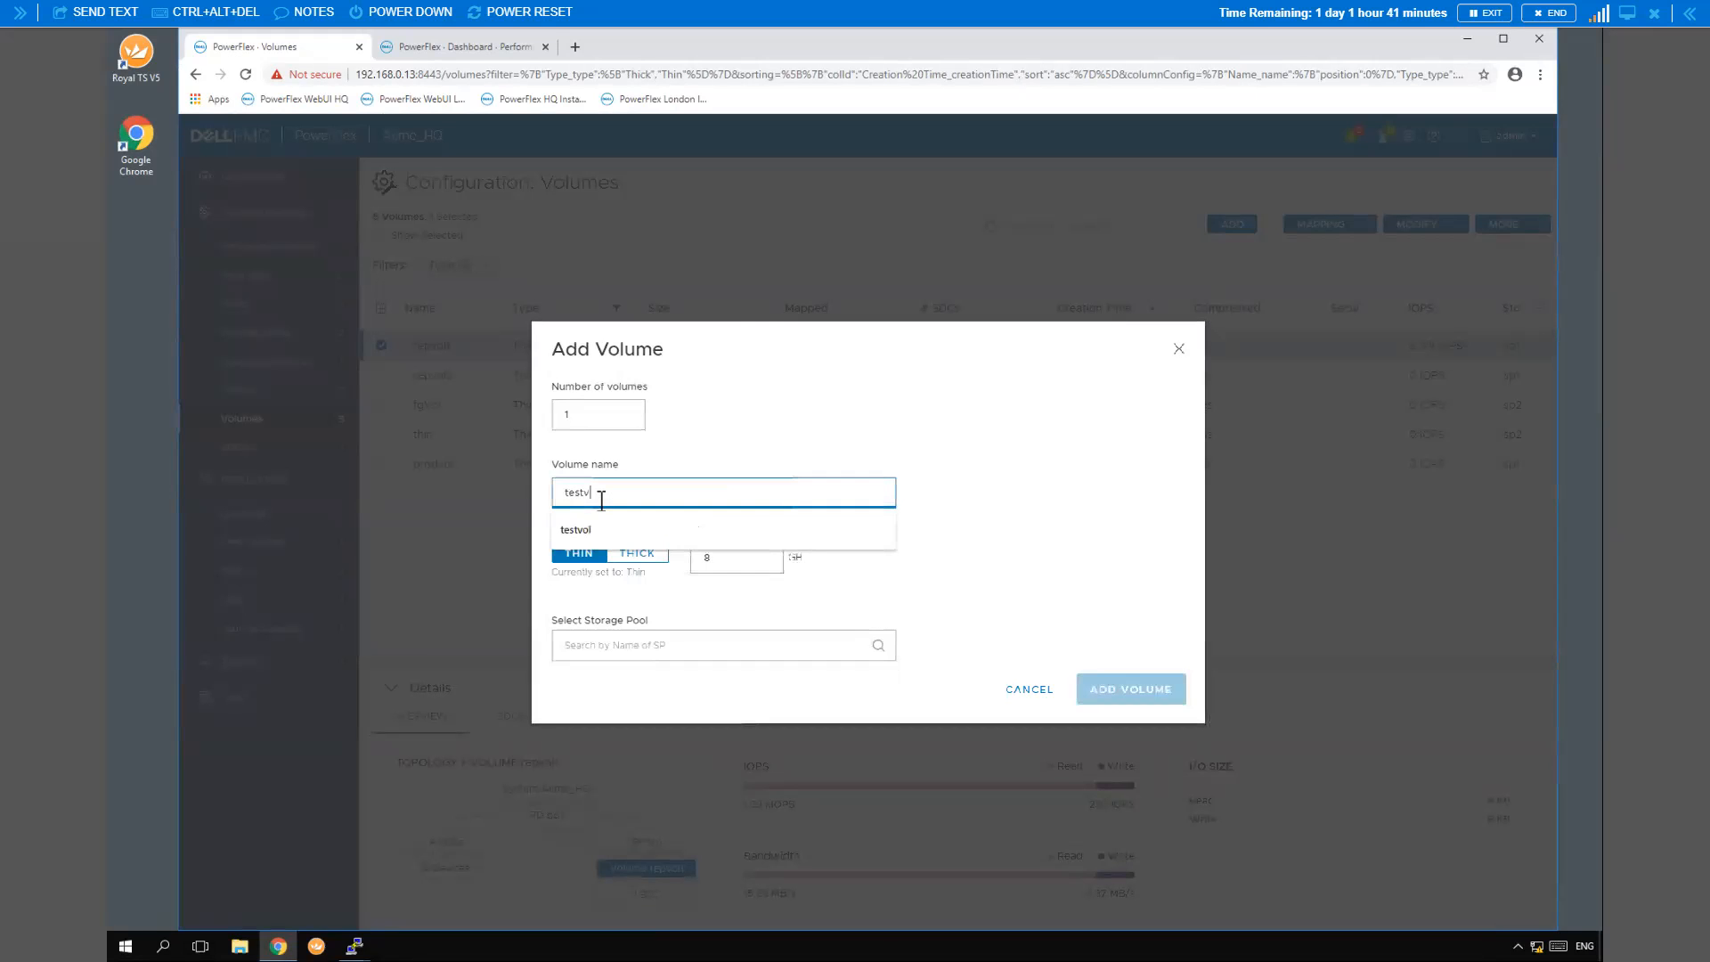
left_click(718, 559)
key("BackSpace")
type("16")
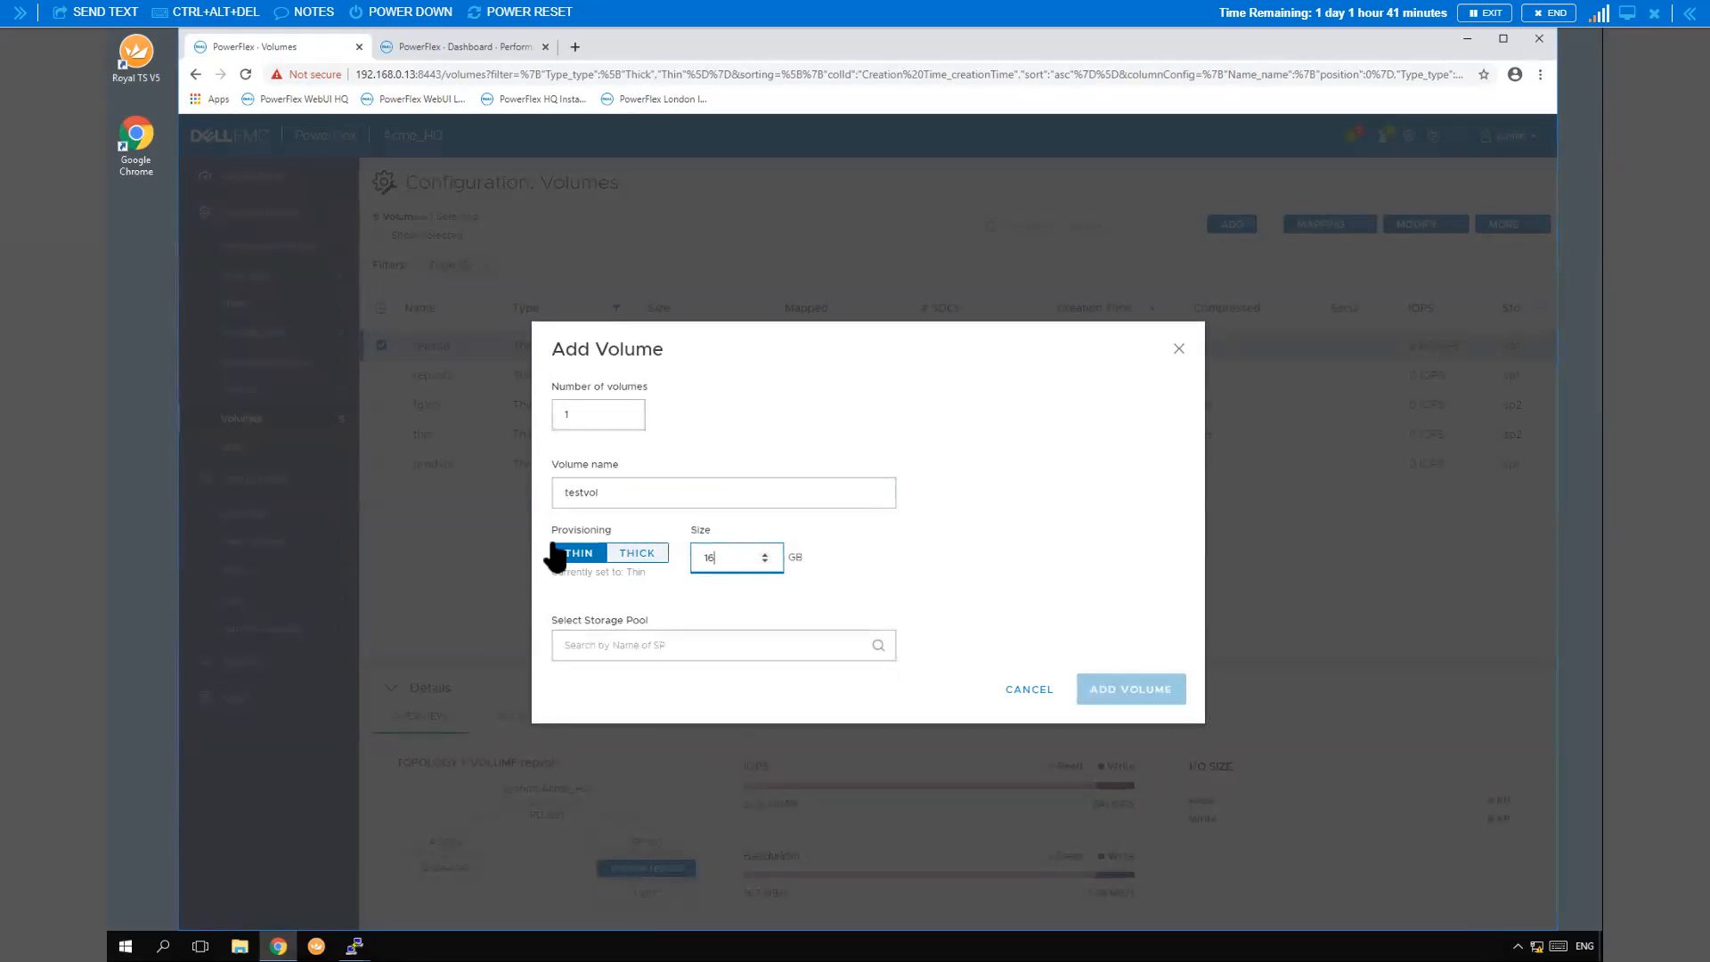
left_click(648, 643)
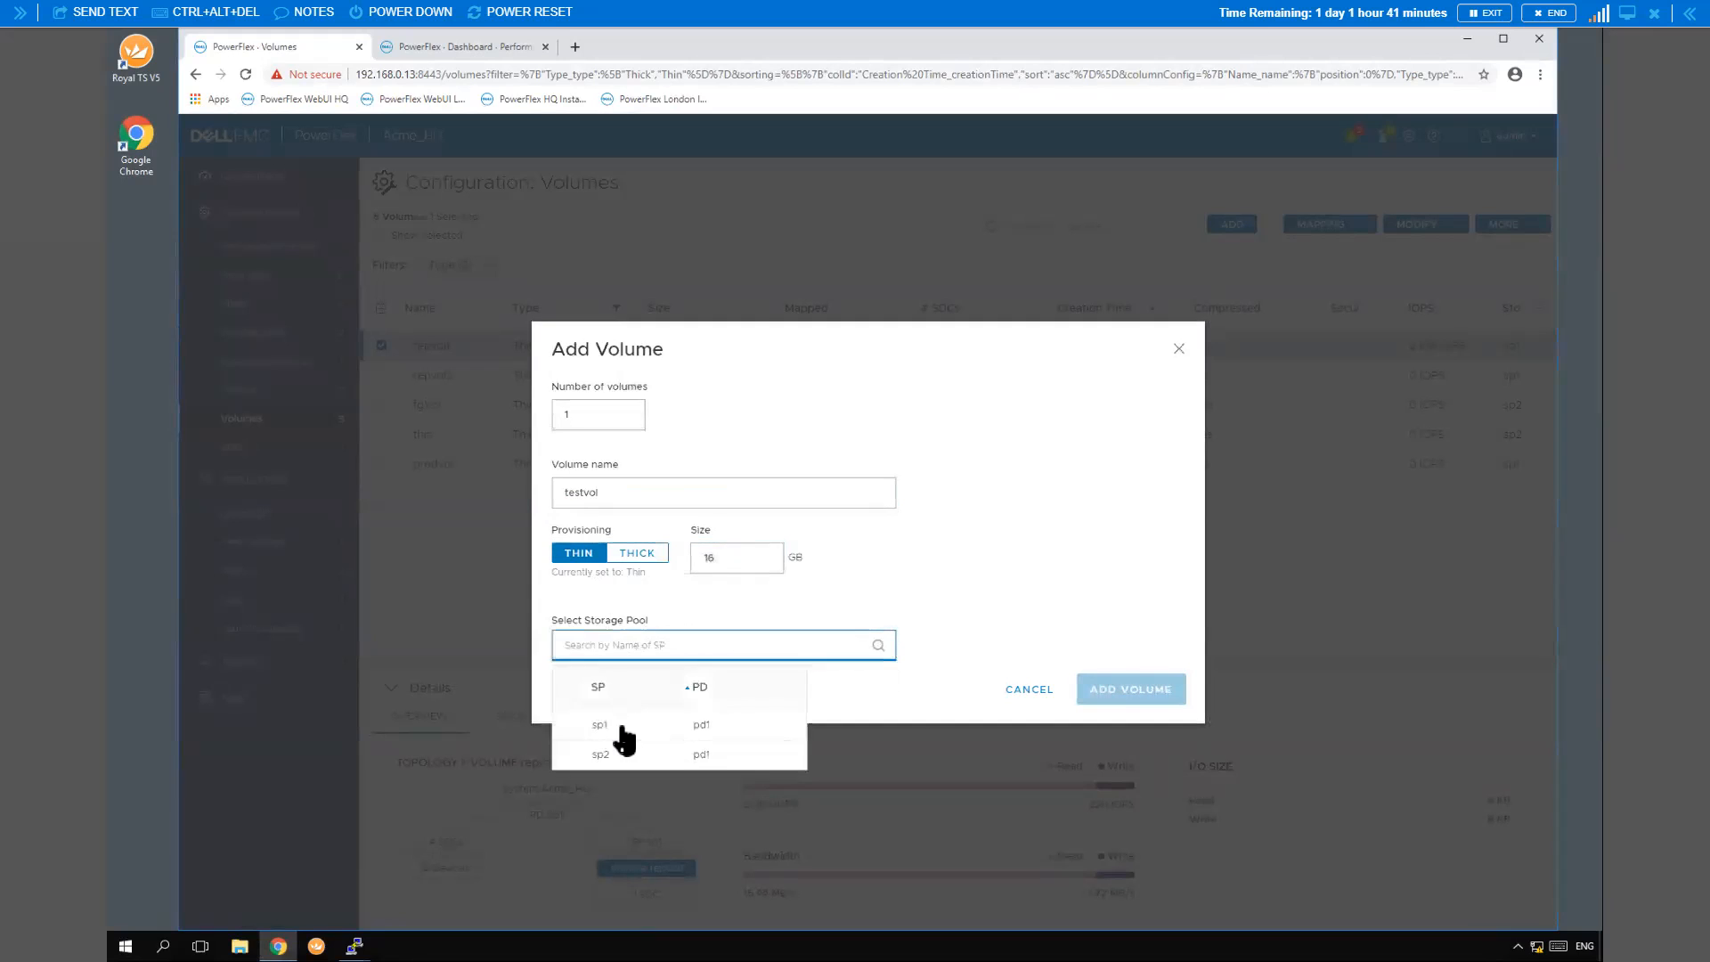
left_click(767, 721)
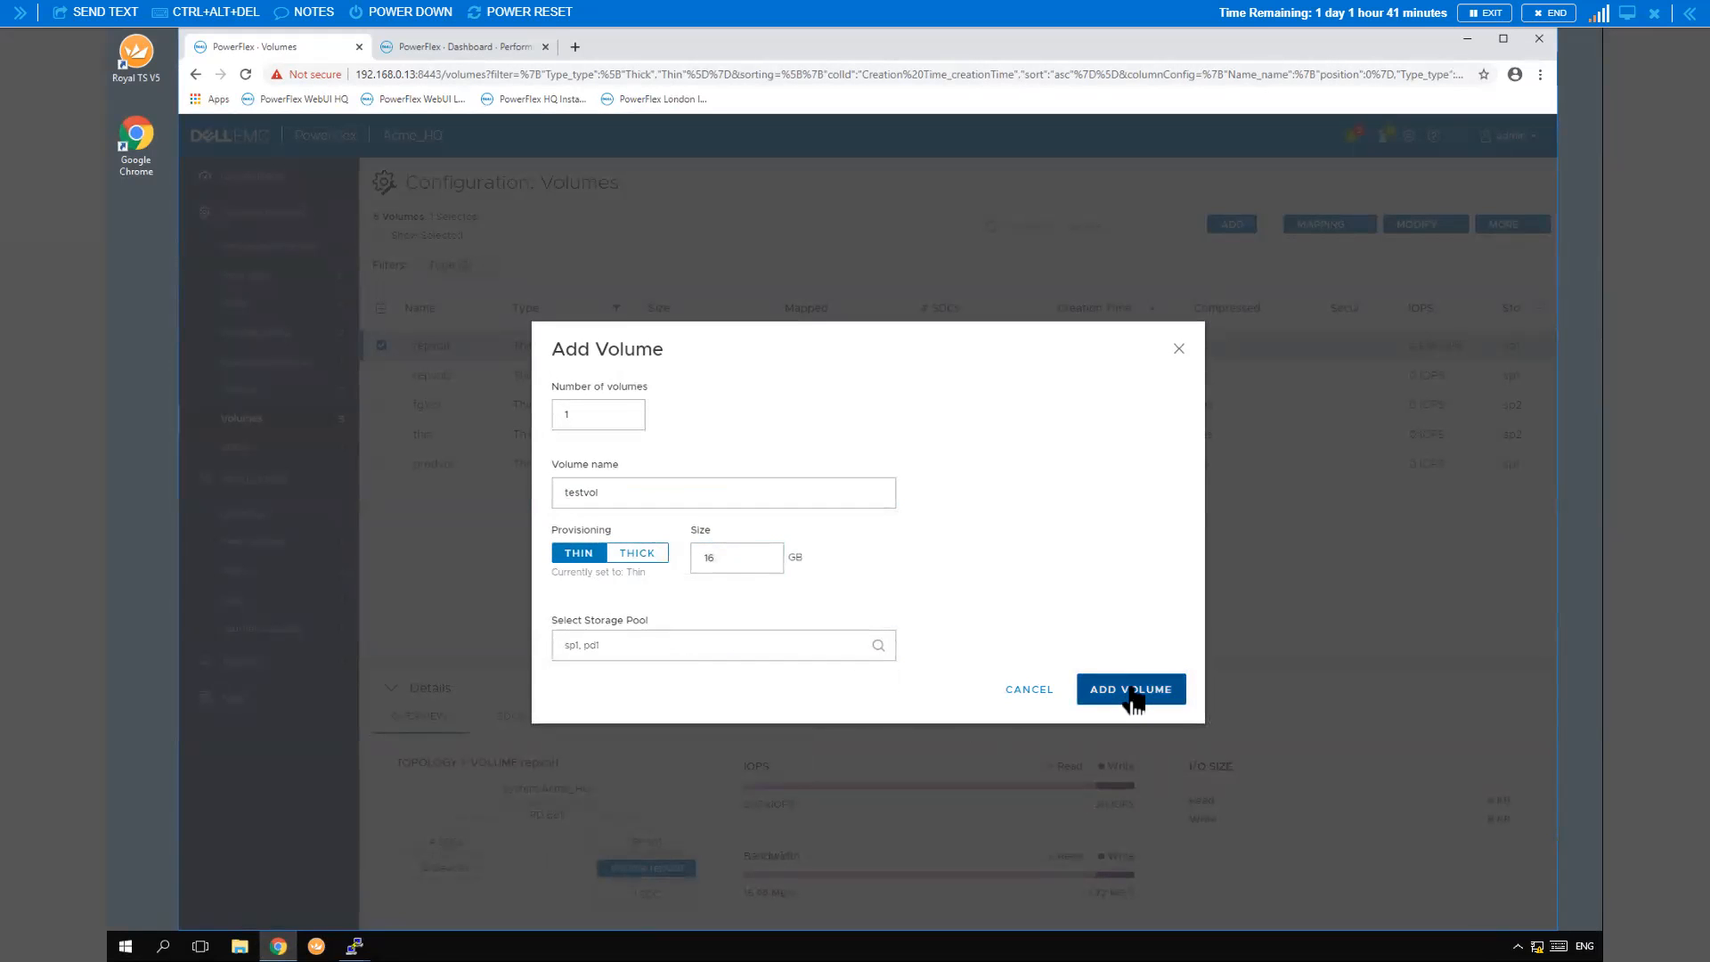
left_click(1131, 690)
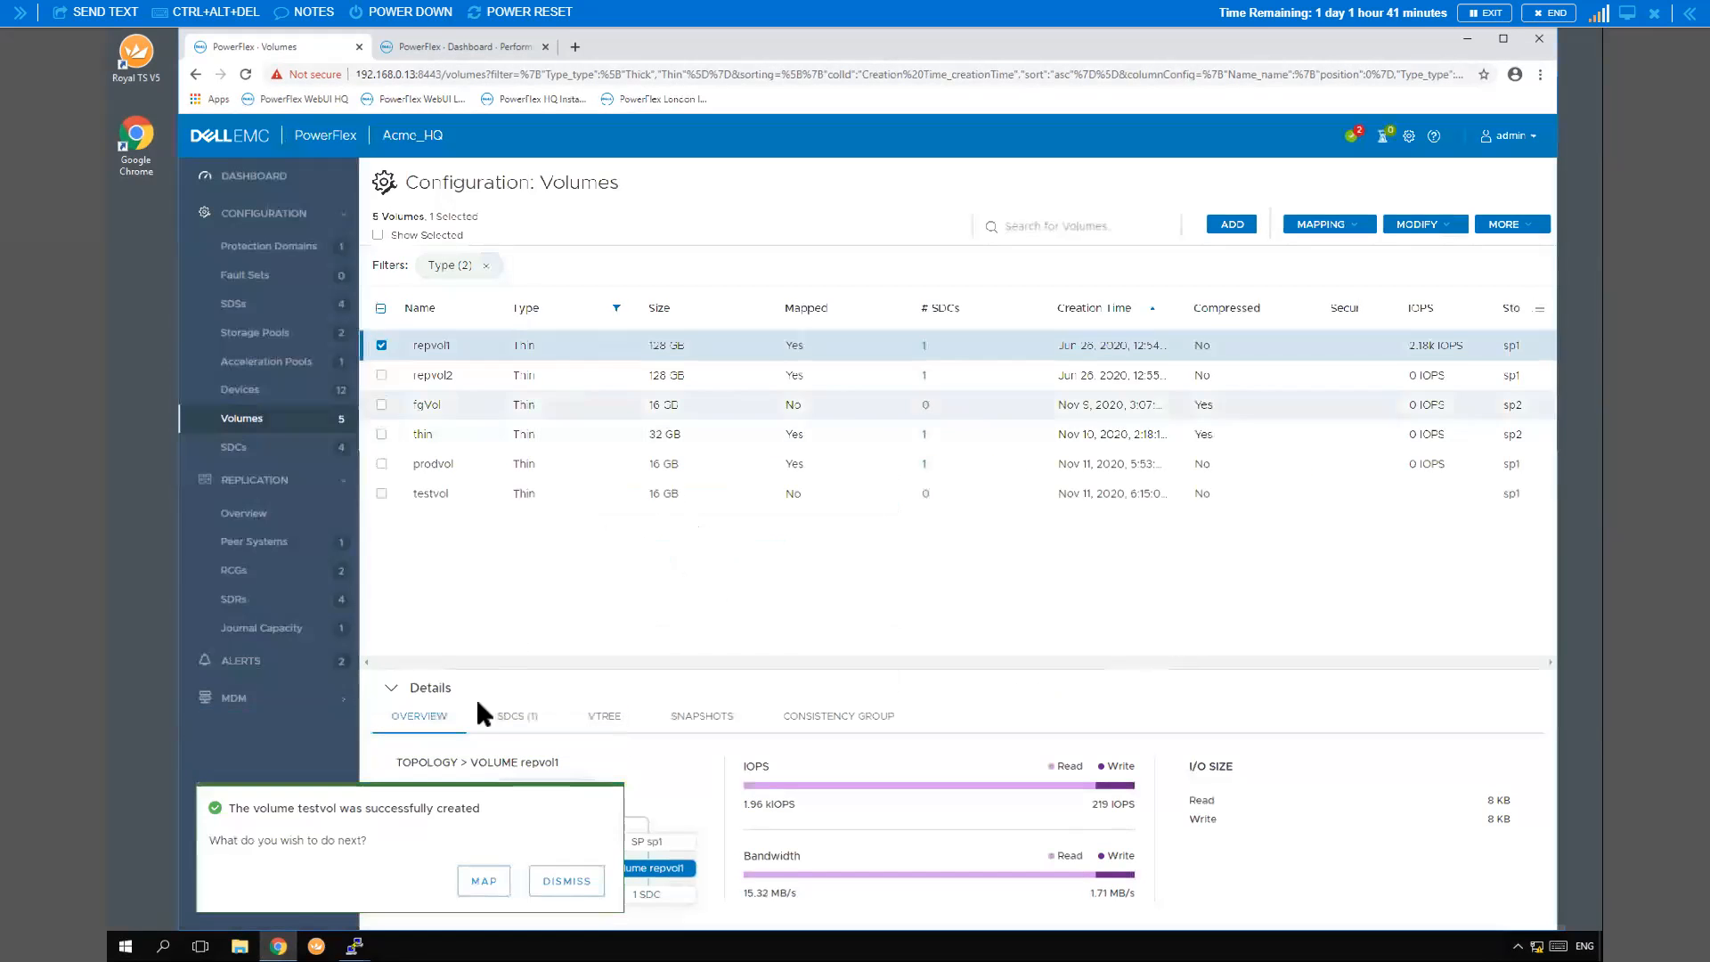
left_click(484, 881)
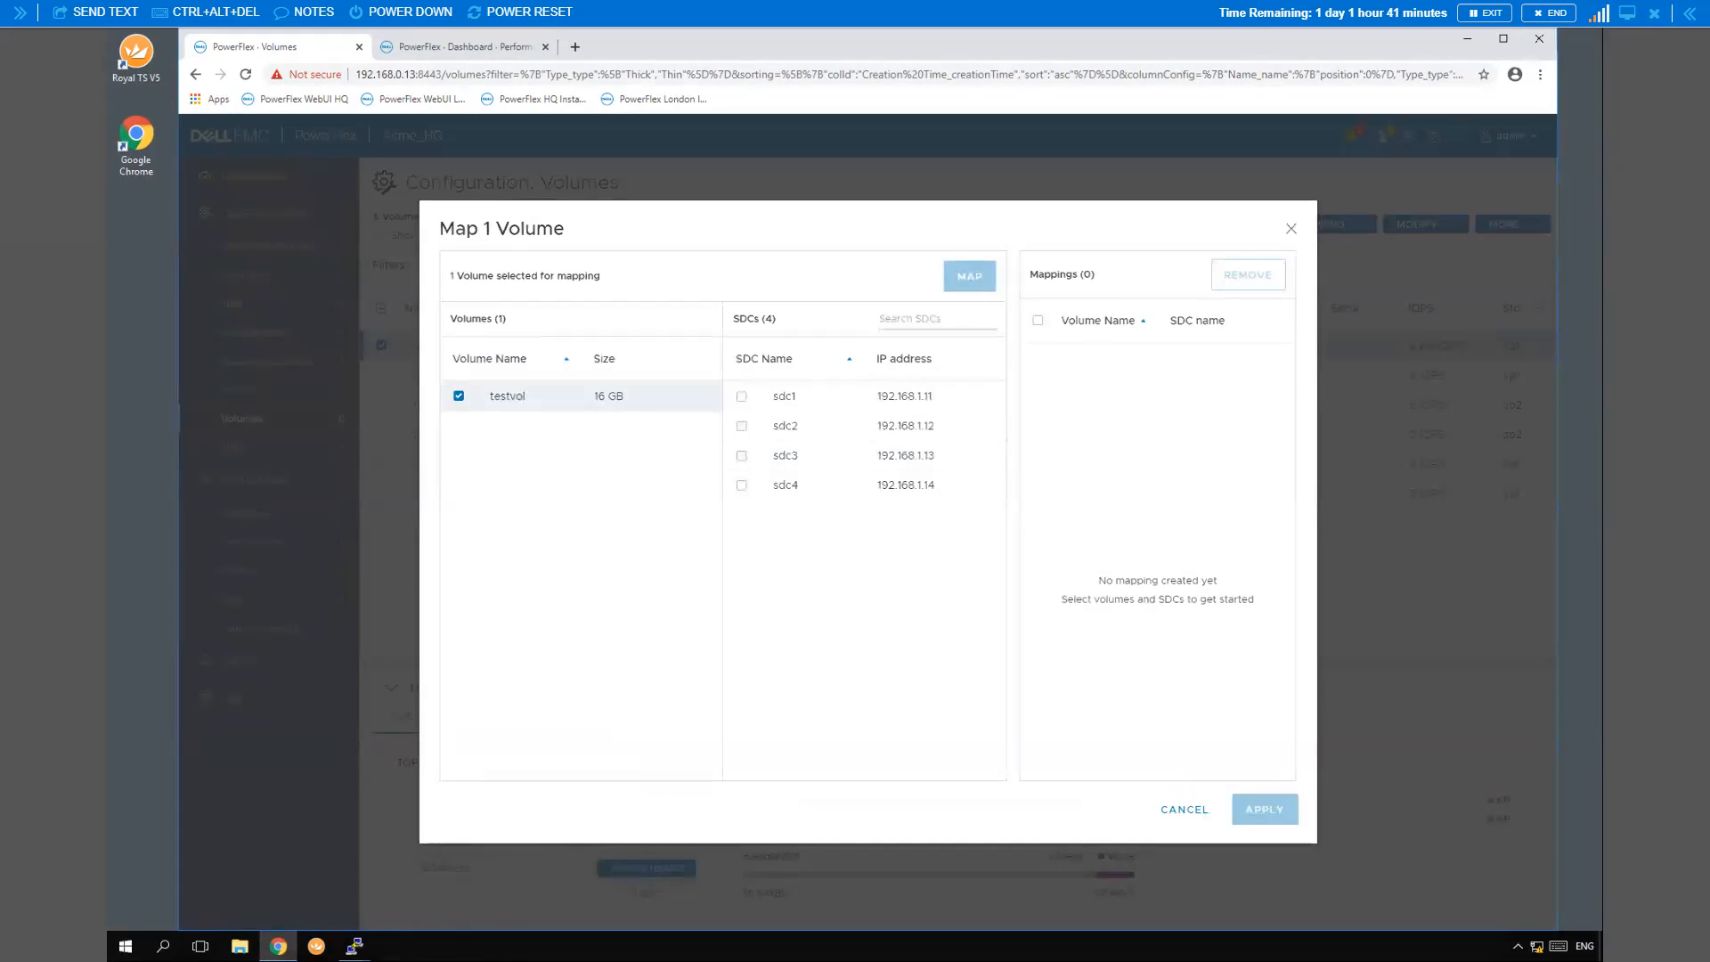
Switch to the sitea1 root terminal, list the host's scini disks with "fdisk -l |grep scini", and return to the mapping dialog
left_click(353, 946)
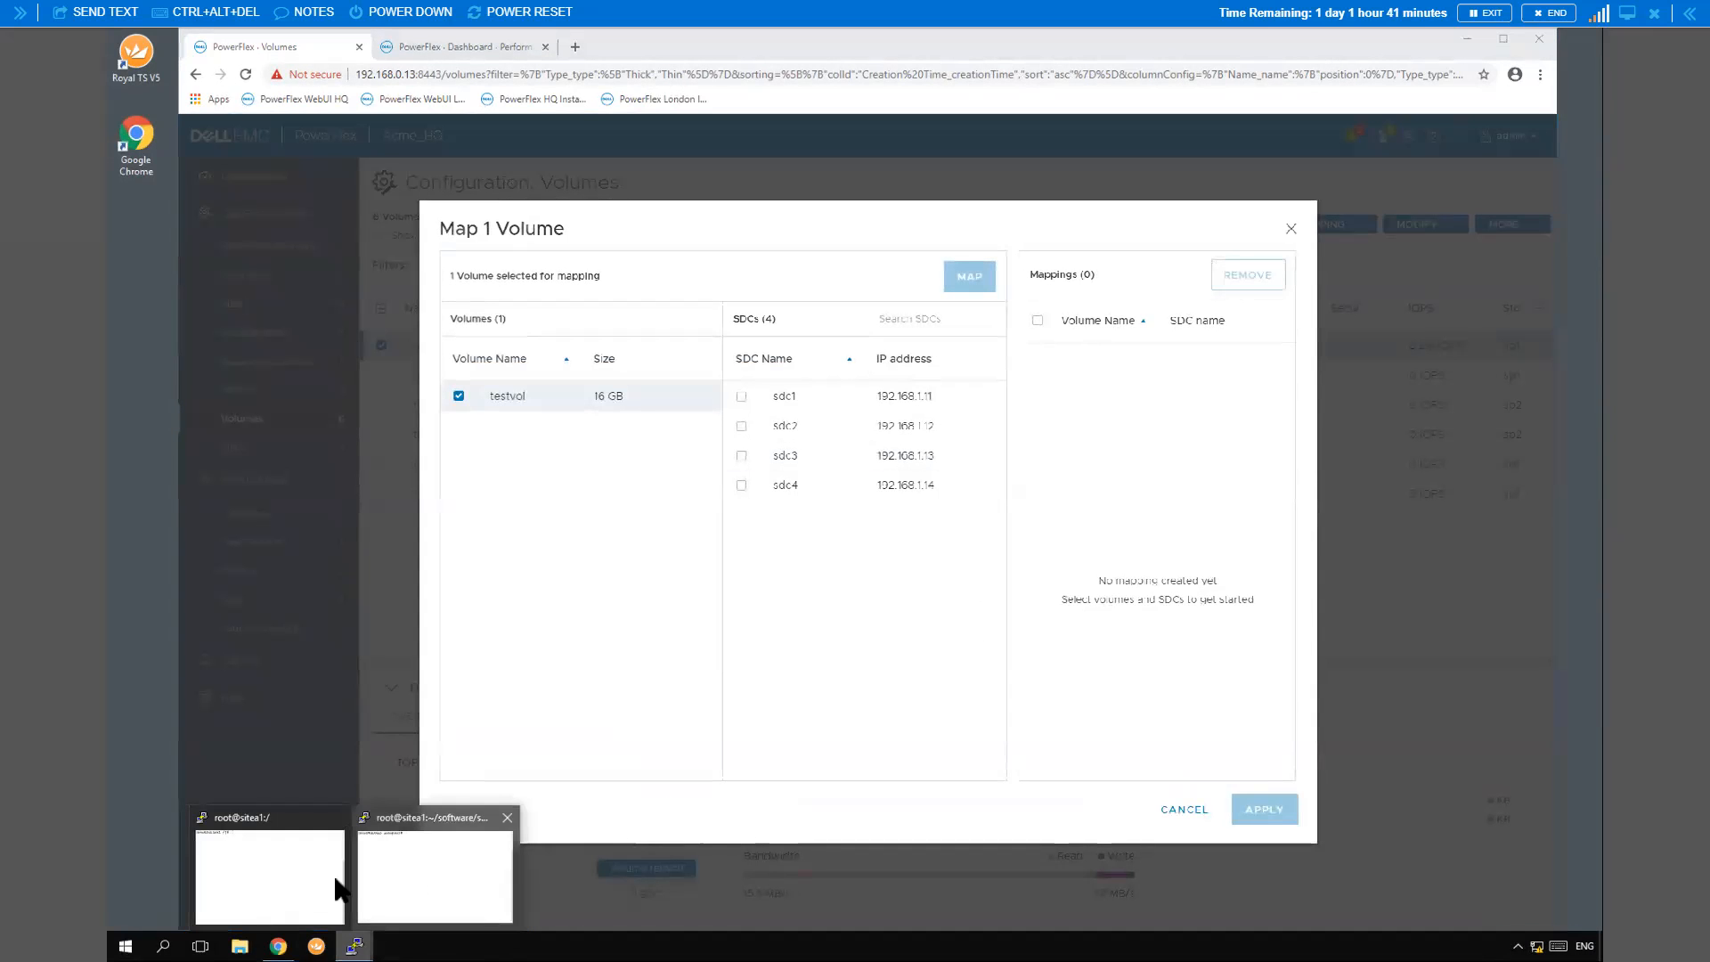
left_click(290, 874)
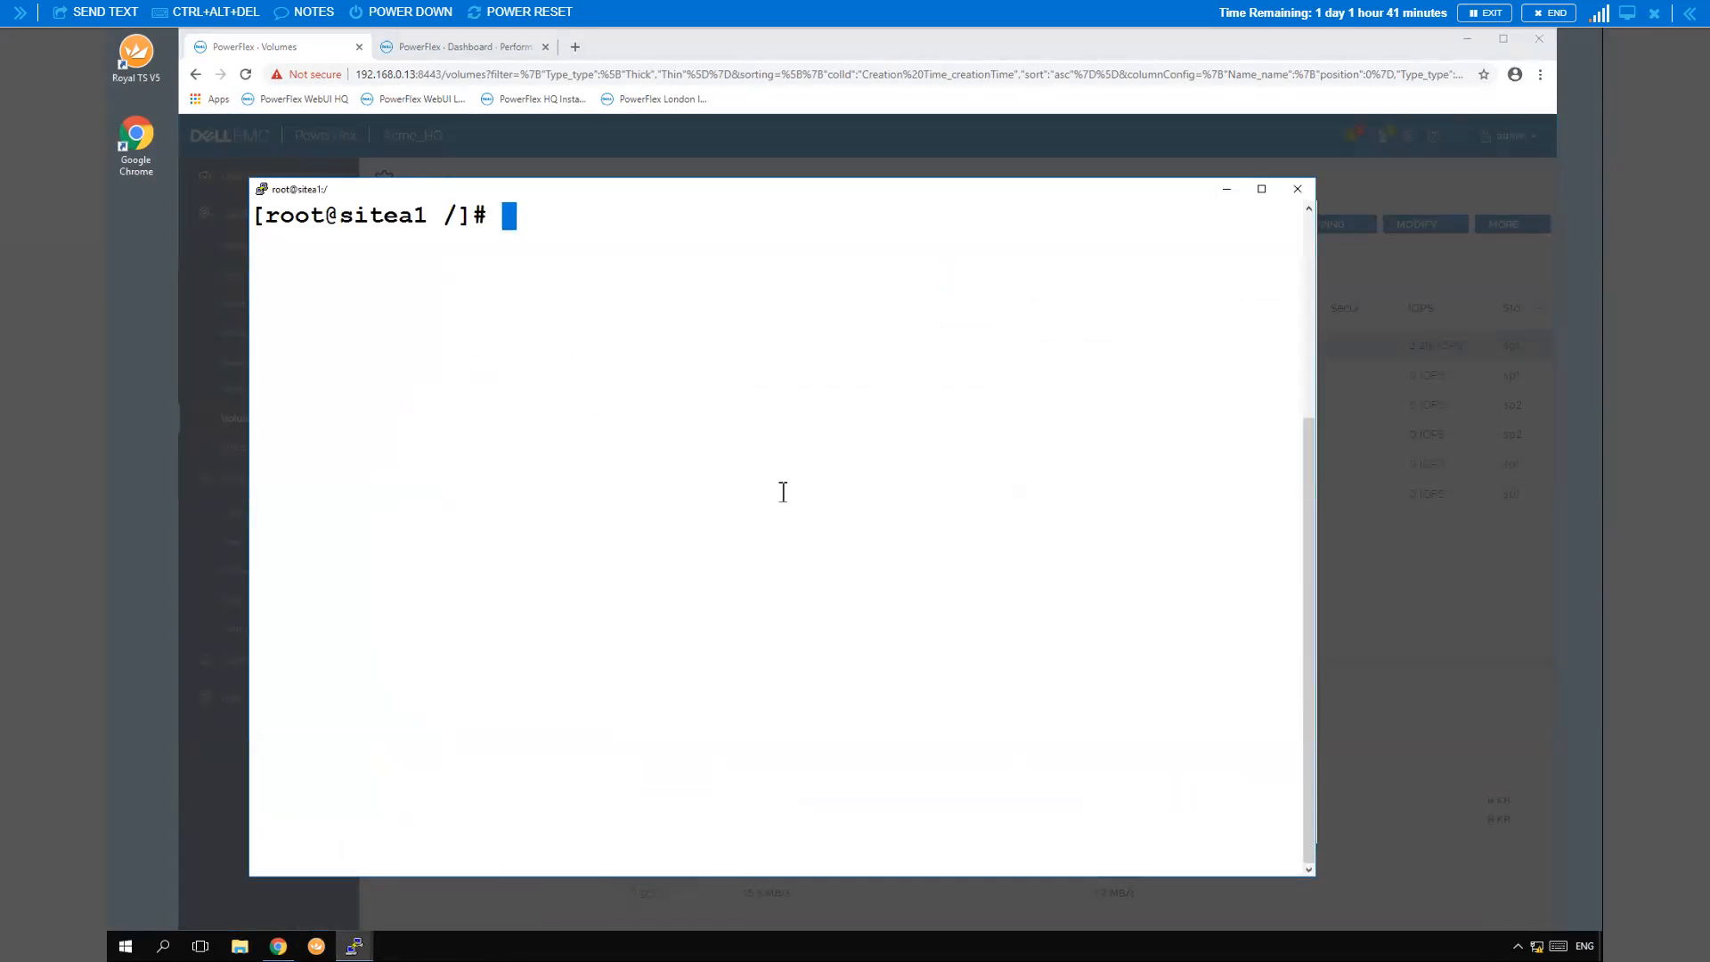
type("fdisk -l |grep scini")
key("Return")
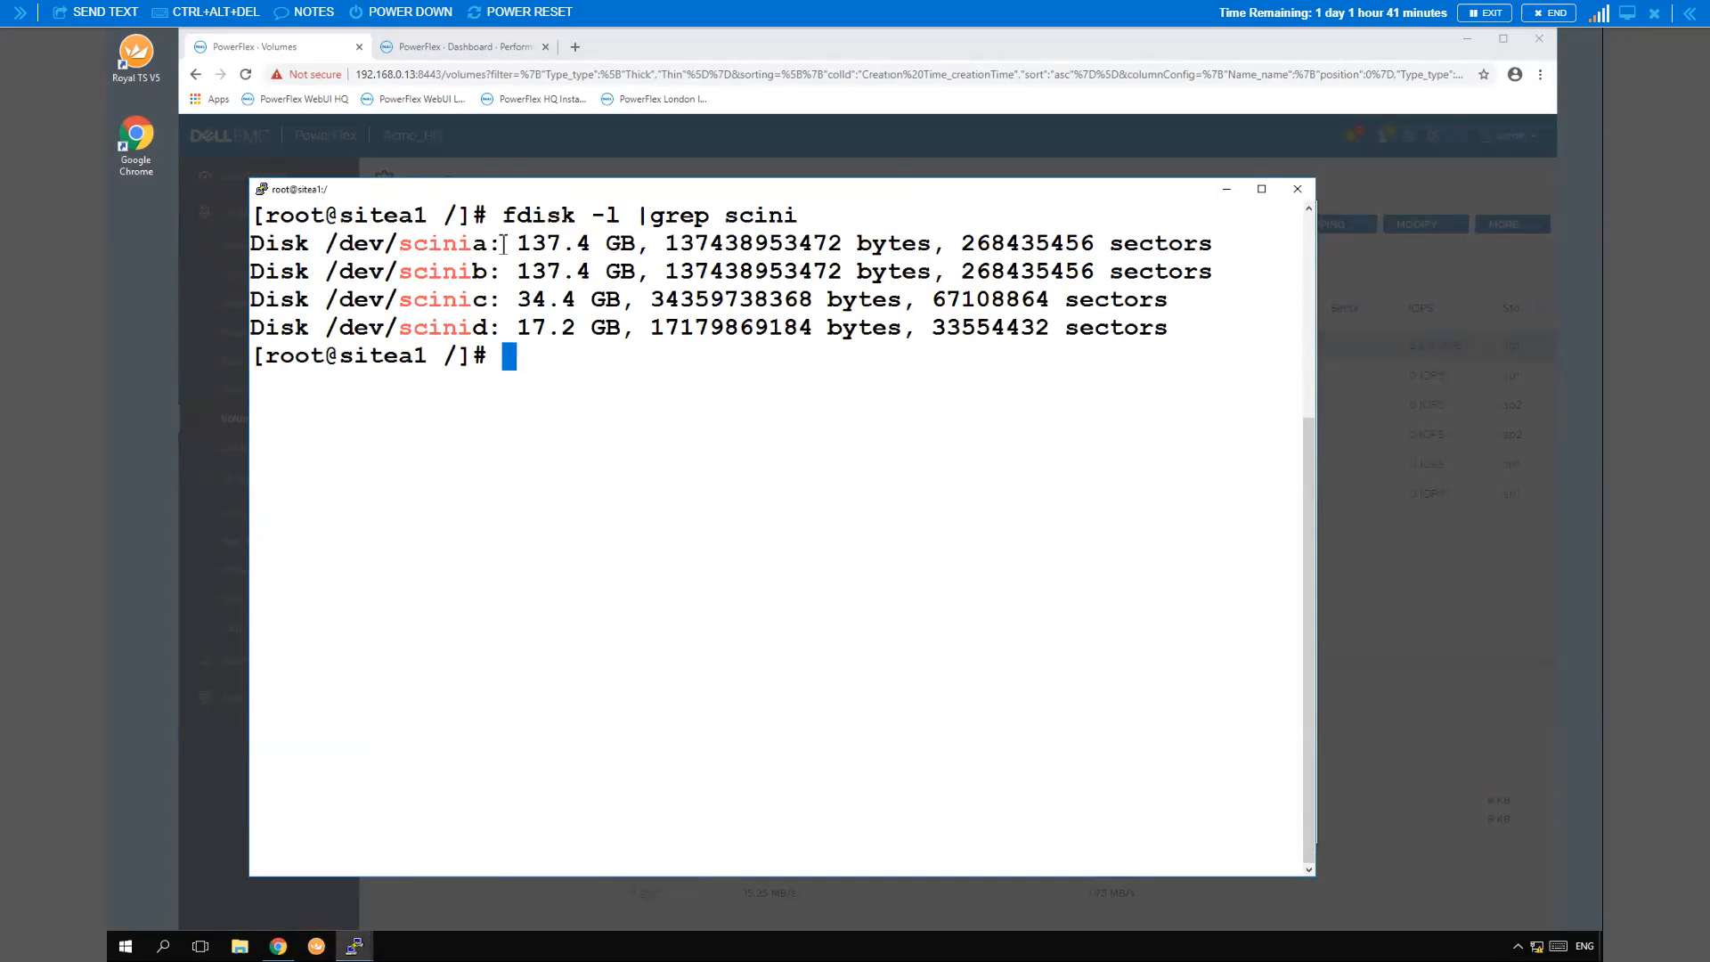
left_click_drag(488, 242, 504, 328)
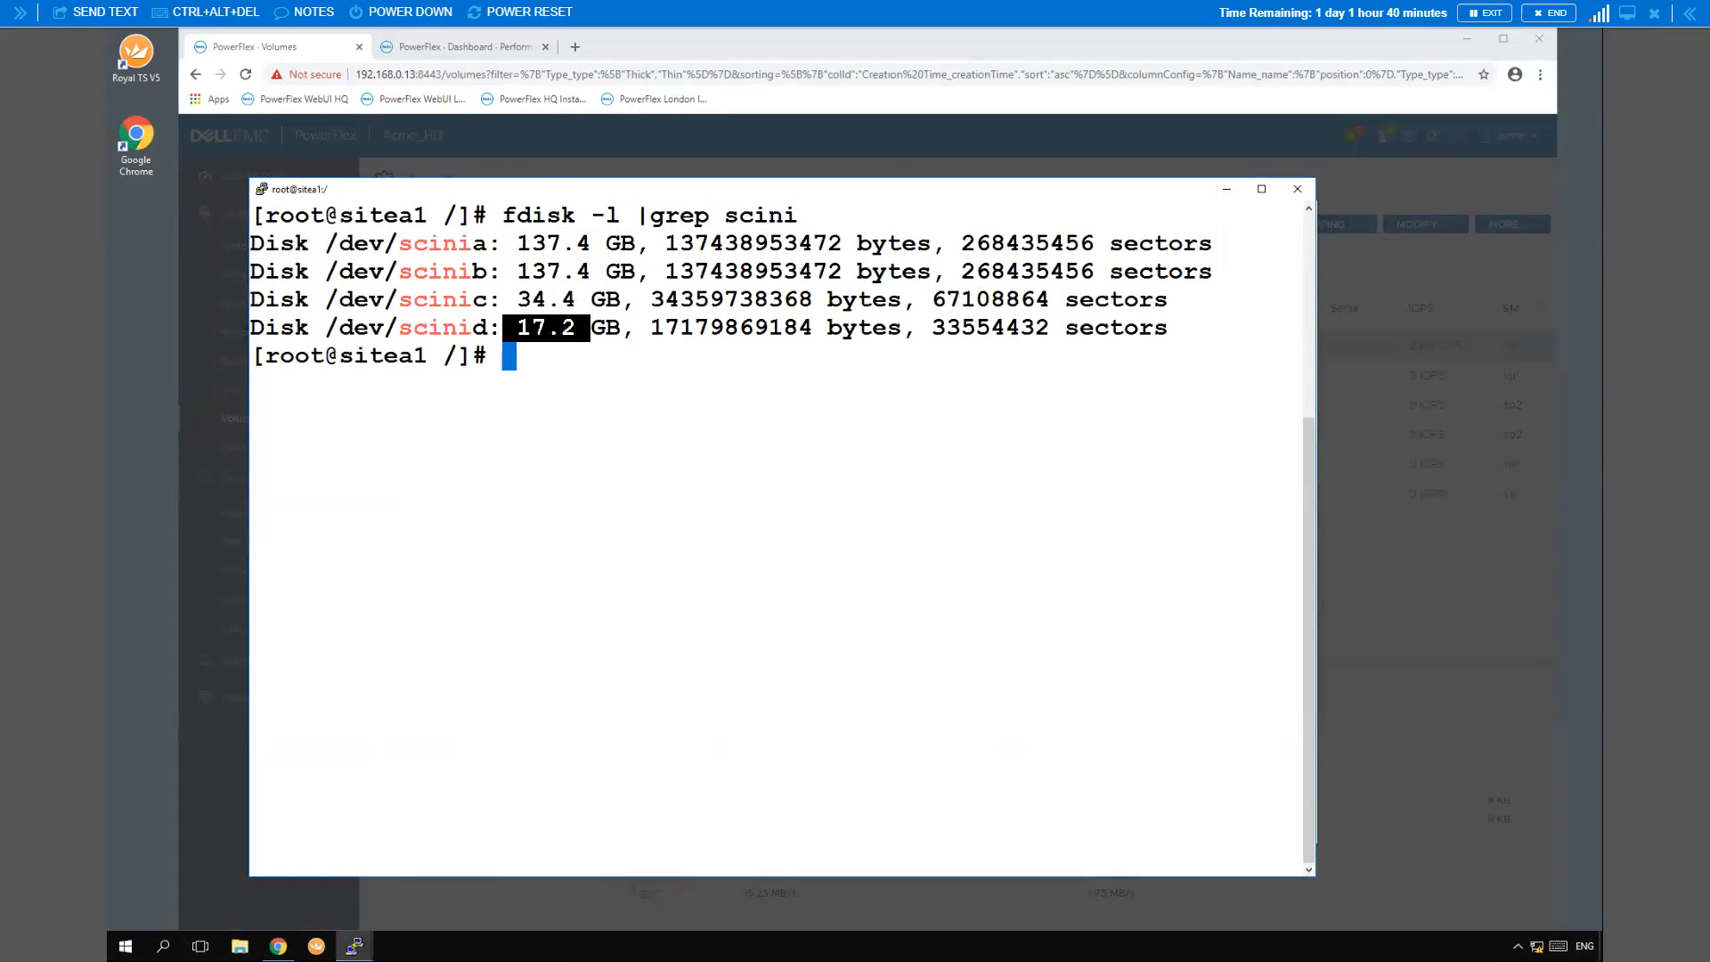
left_click(647, 369)
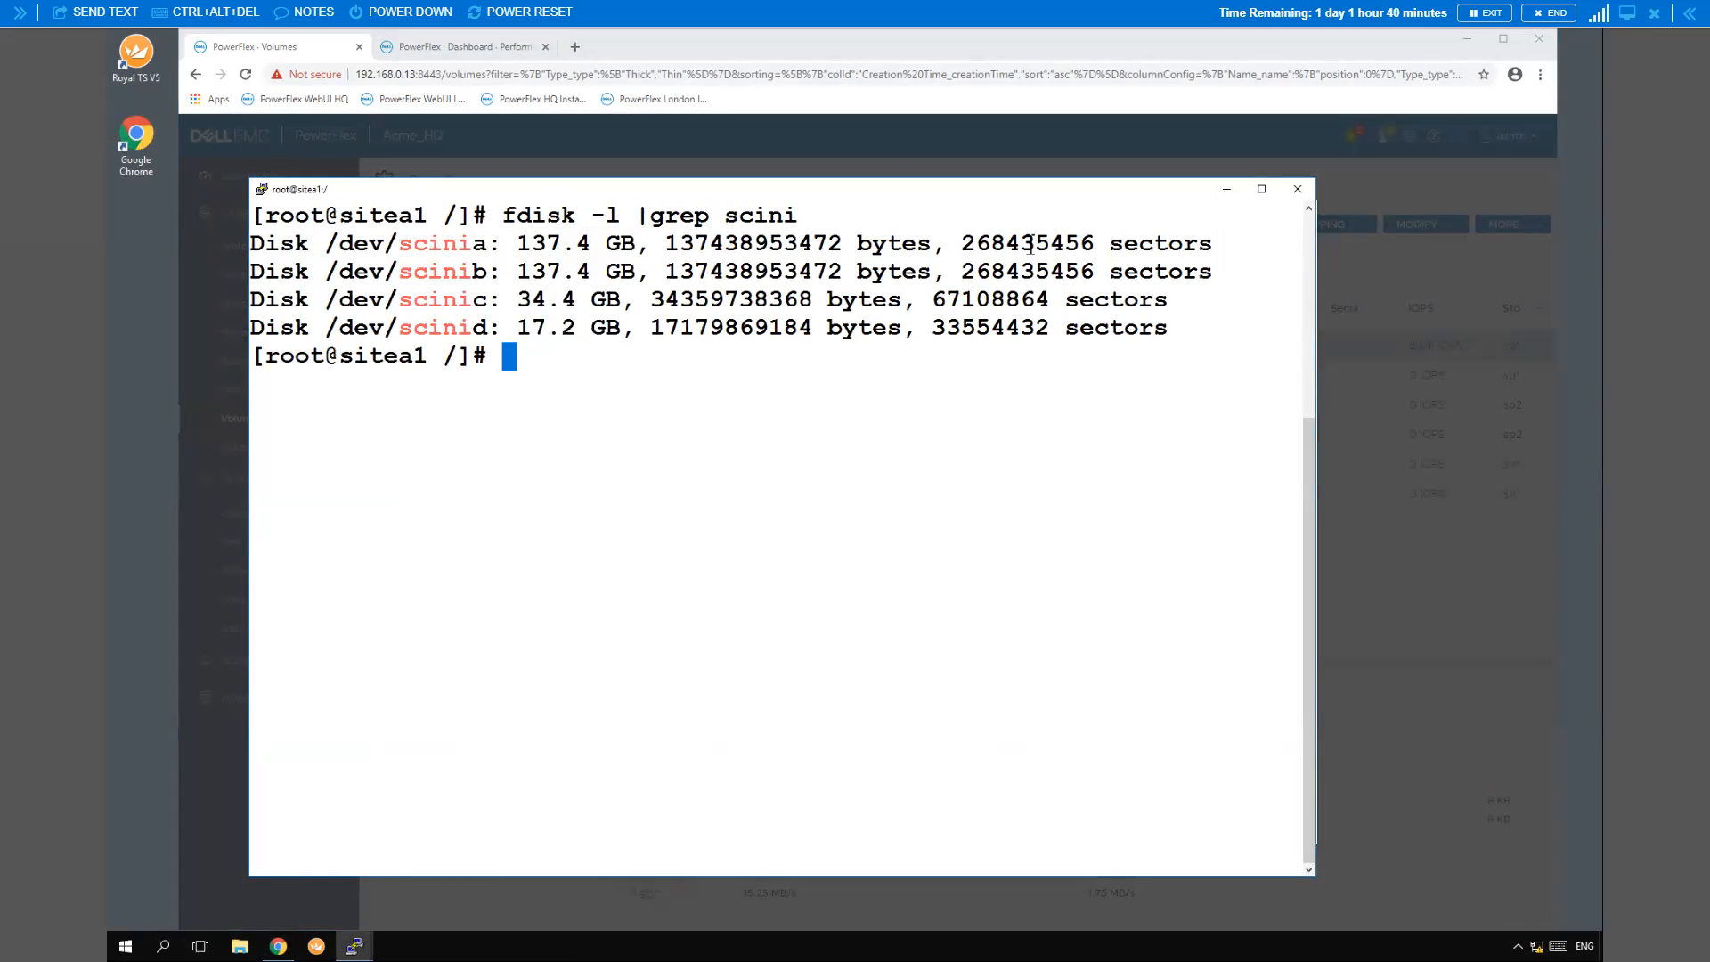
left_click(1226, 191)
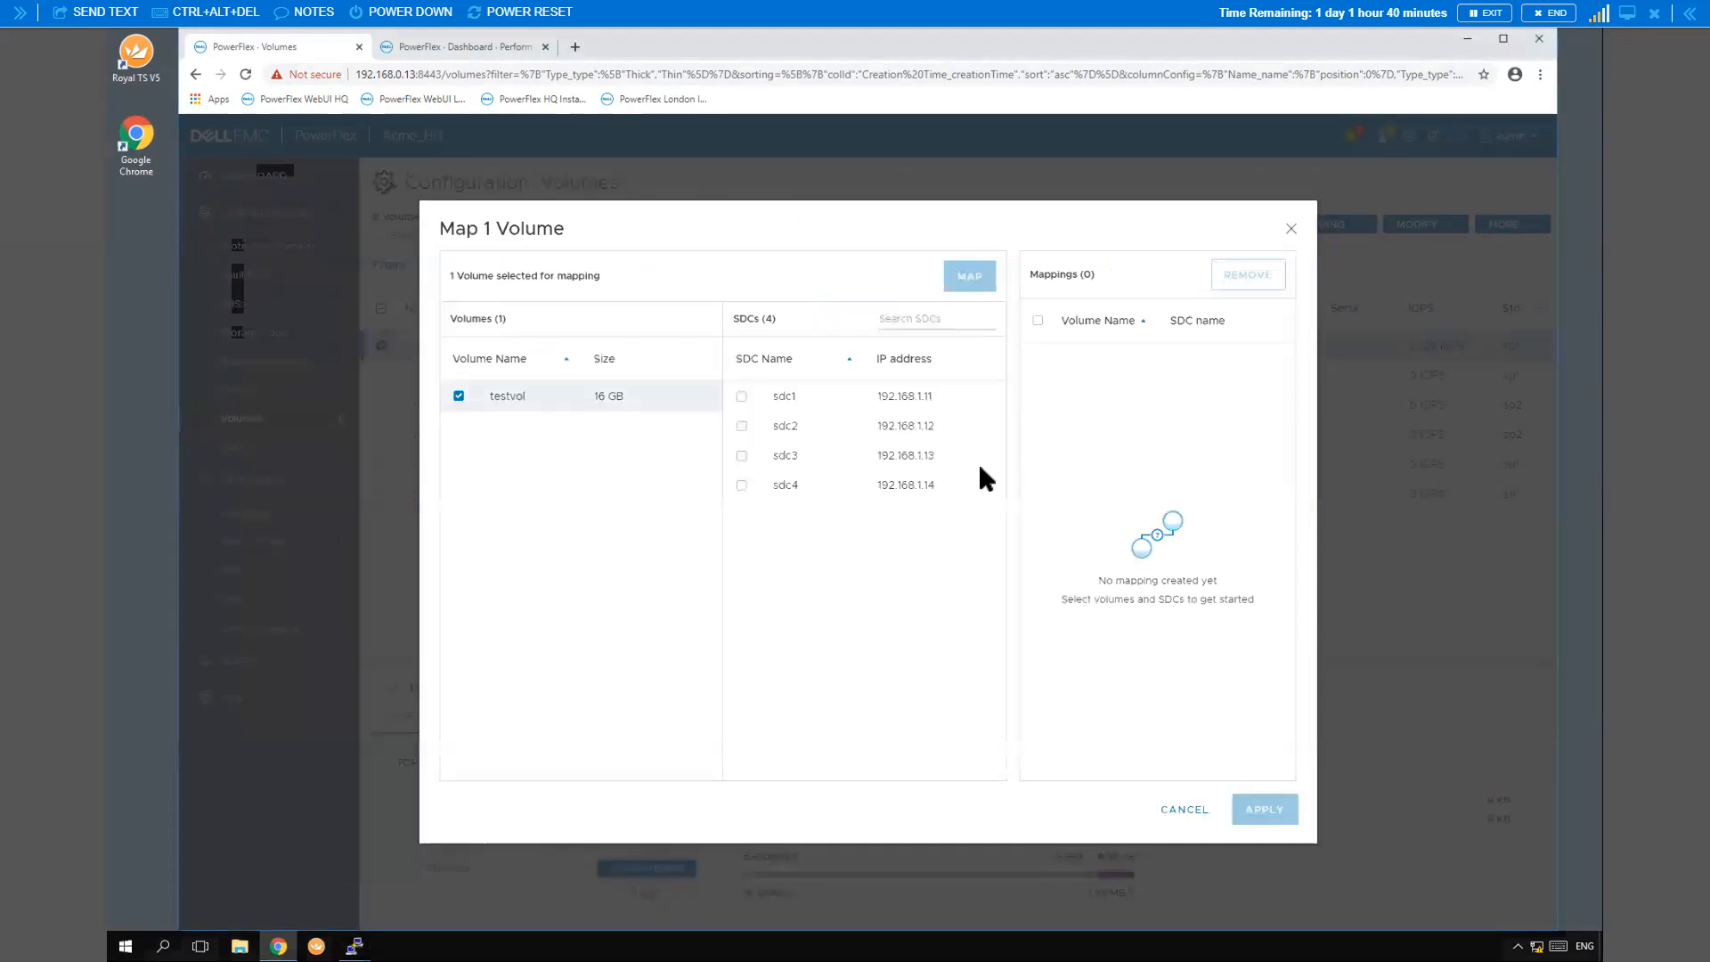
Map testvol to sdc1 and apply the mapping
left_click(740, 394)
left_click(978, 278)
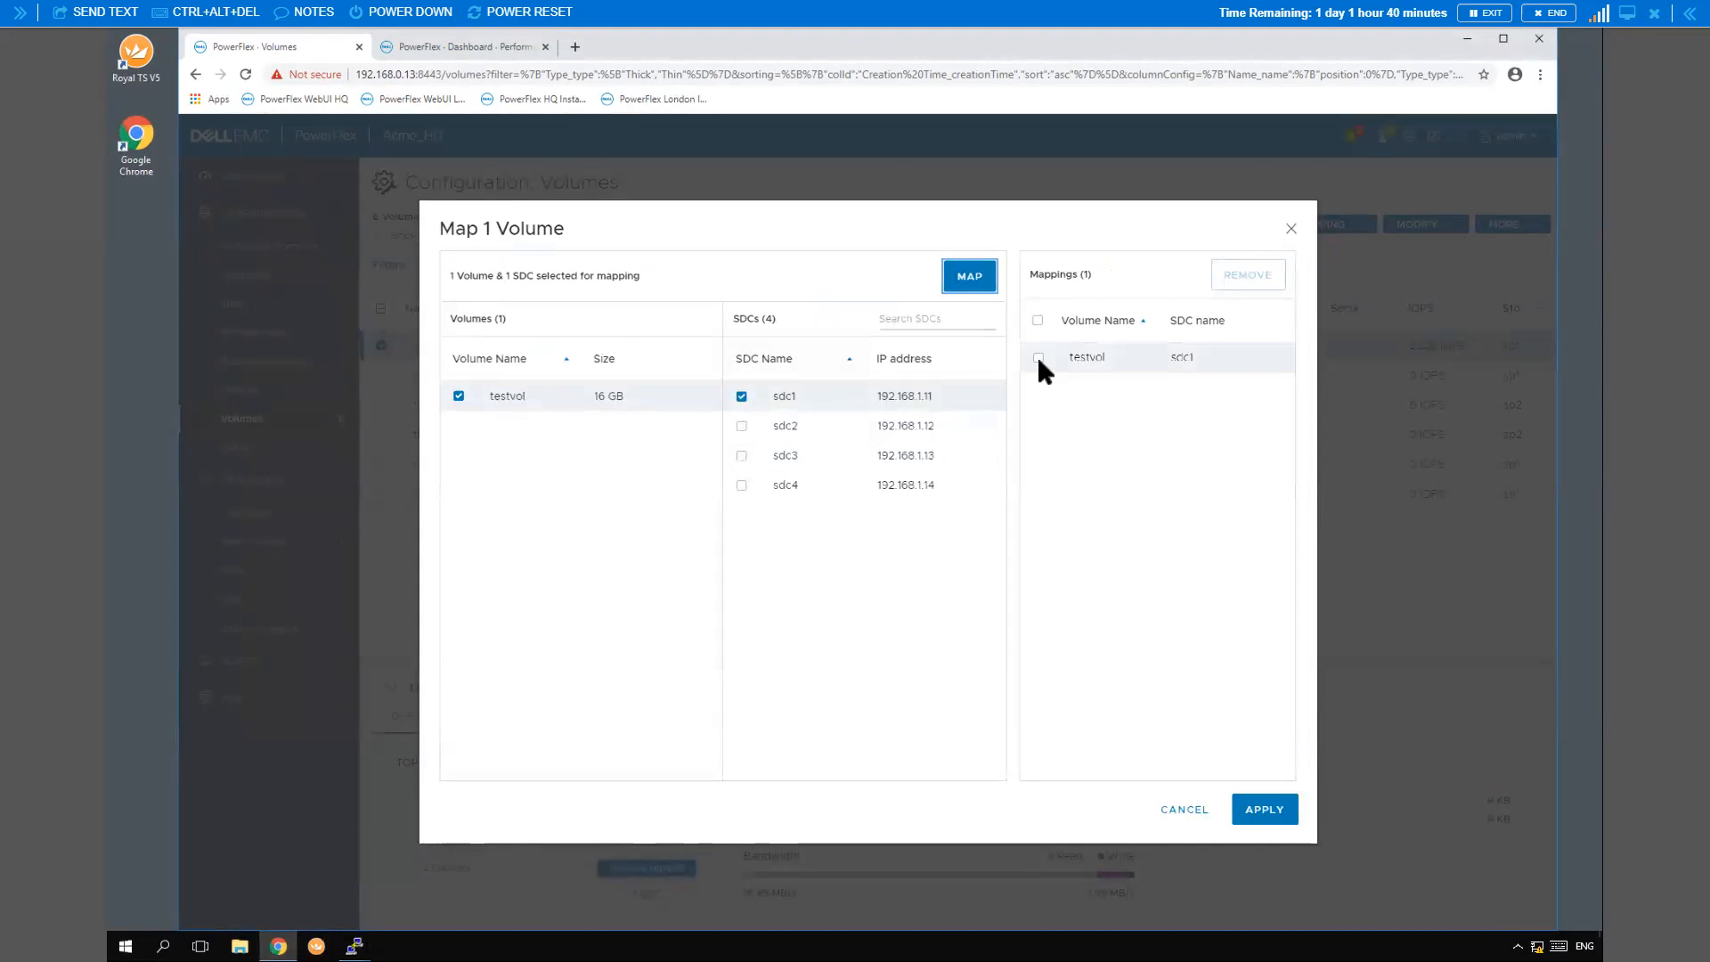
left_click(1265, 811)
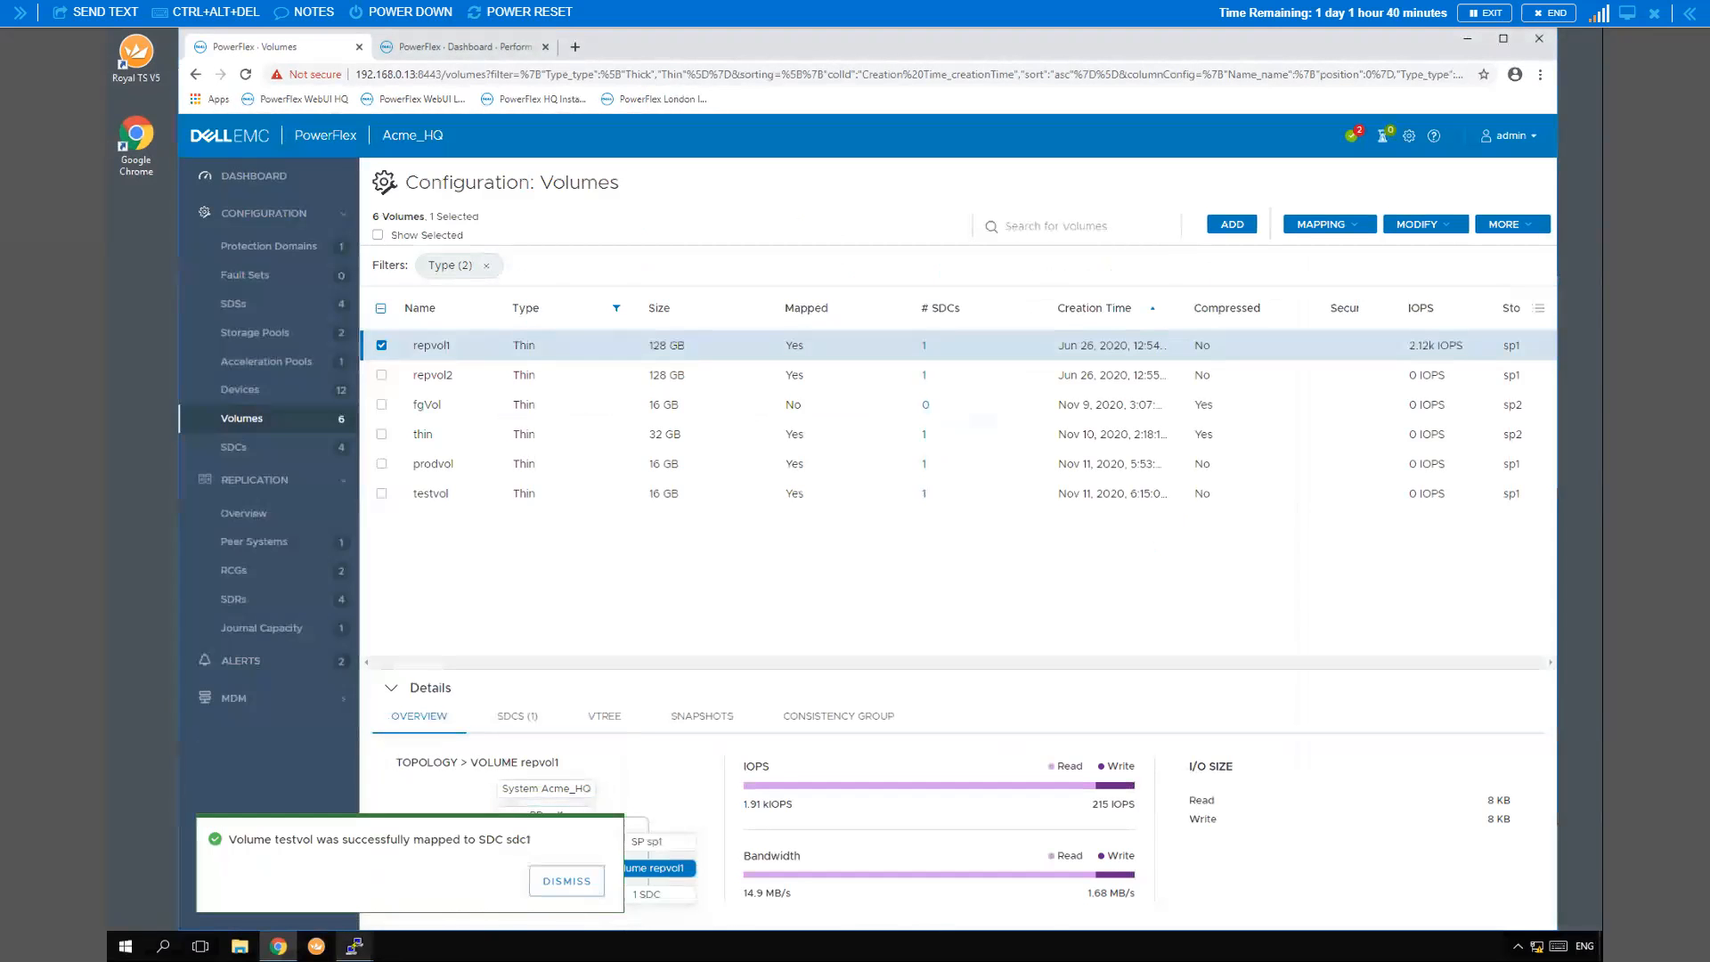
Switch to the sitea1 root terminal and list the host's scini disks again with "fdisk -l |grep scini", checking the /dev/scinie entry
mouse_move(354, 946)
left_click(309, 870)
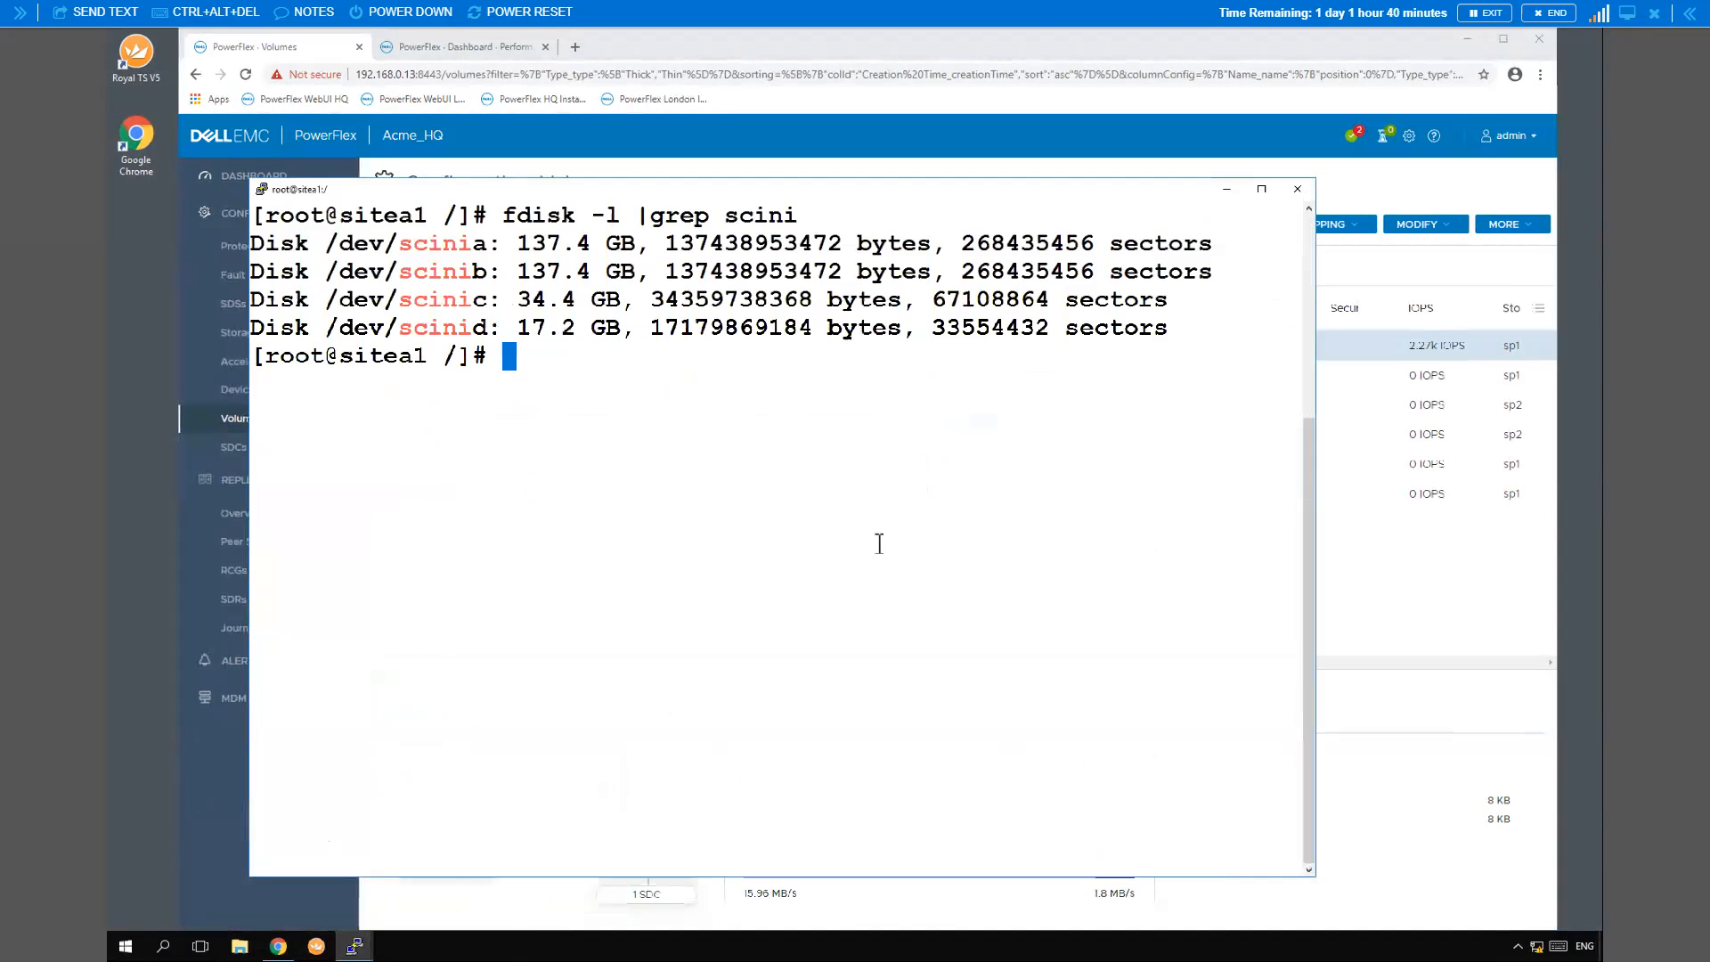
key("Up")
key("Return")
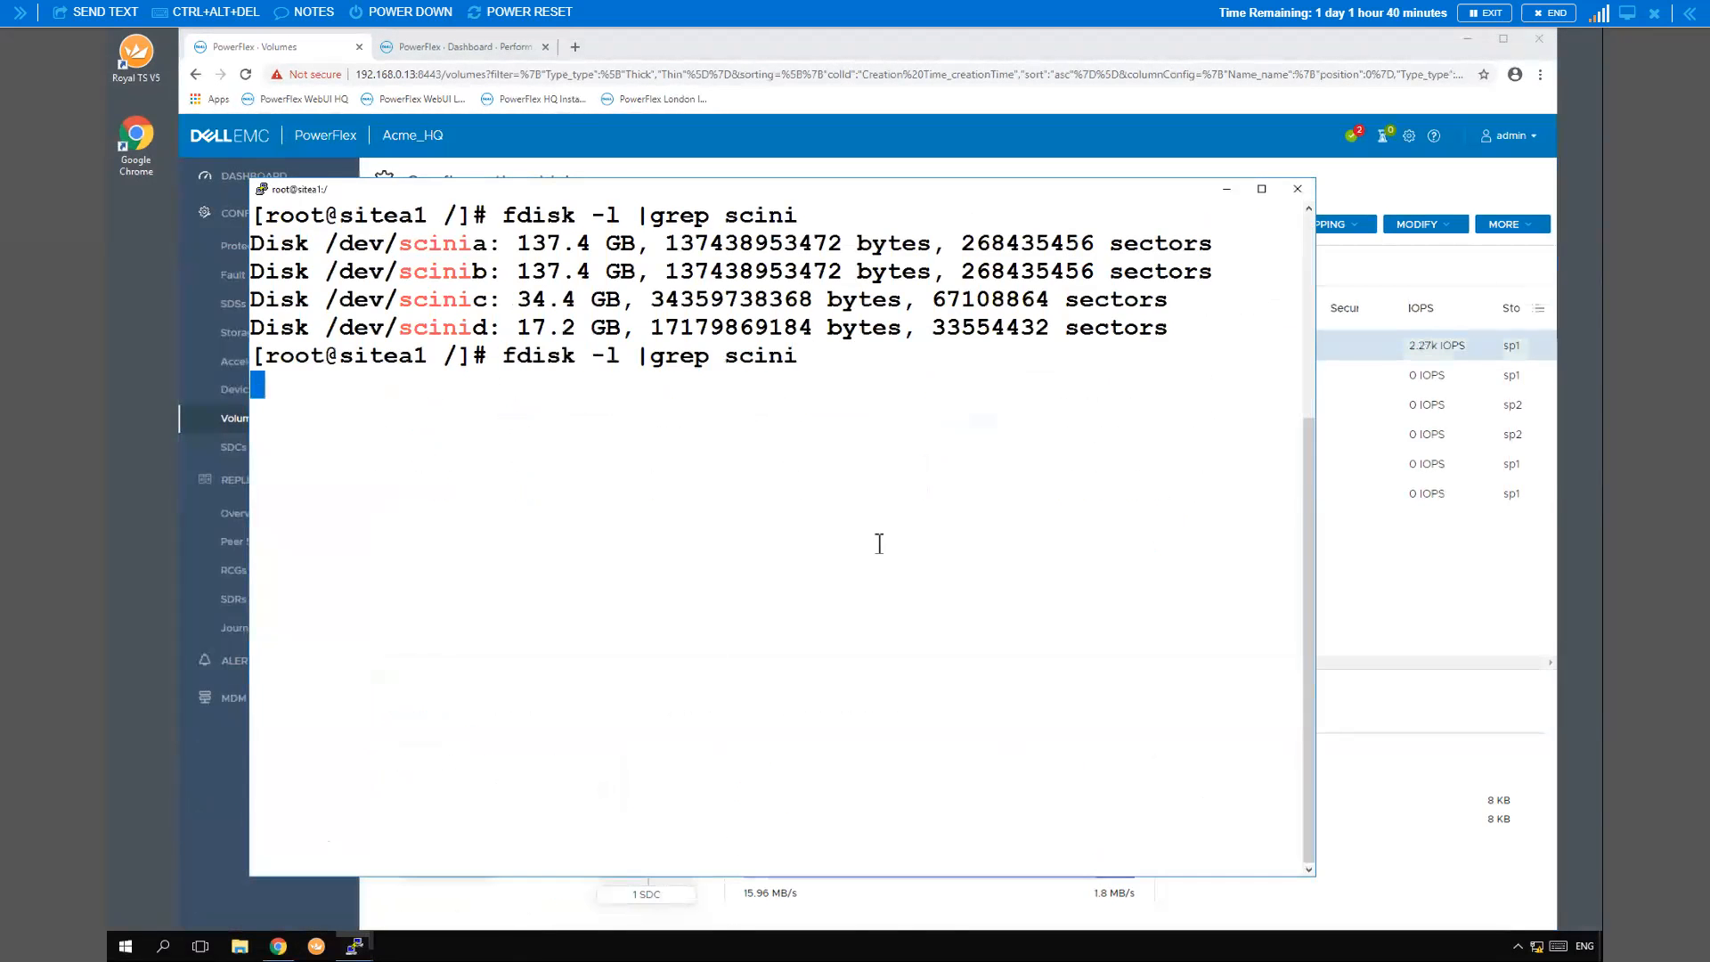
left_click_drag(429, 495, 631, 563)
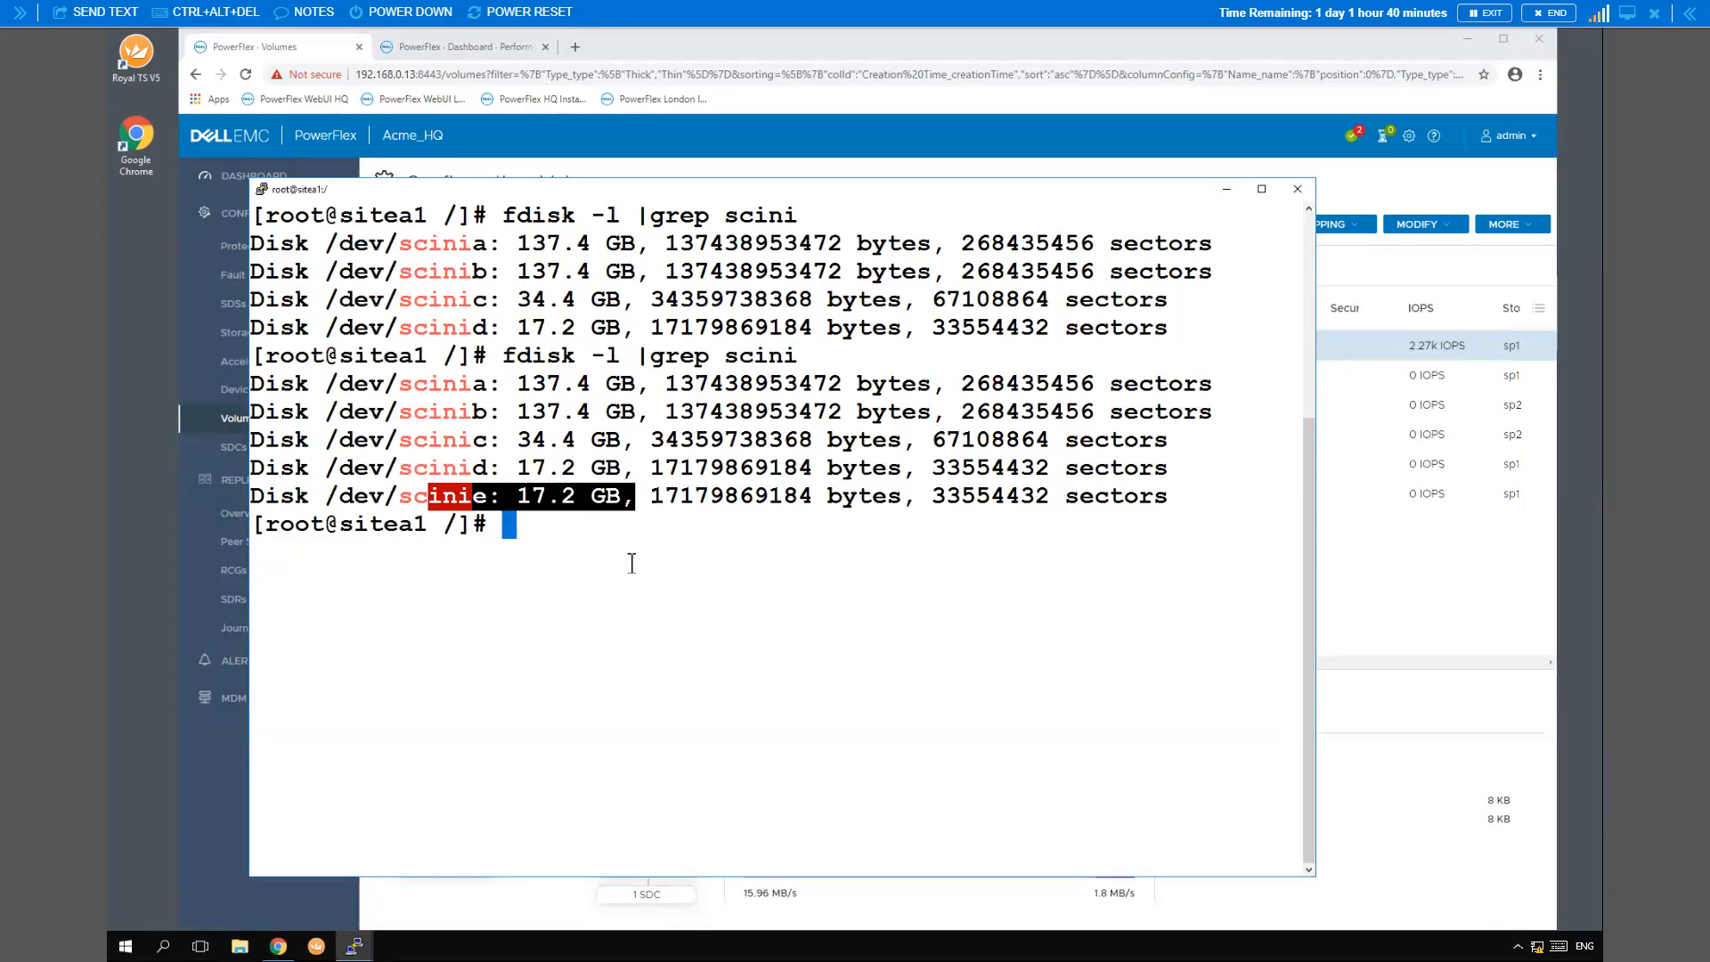
left_click(631, 563)
List the mounted scini file systems on the host with "df -h |grep sci"
type("df -h")
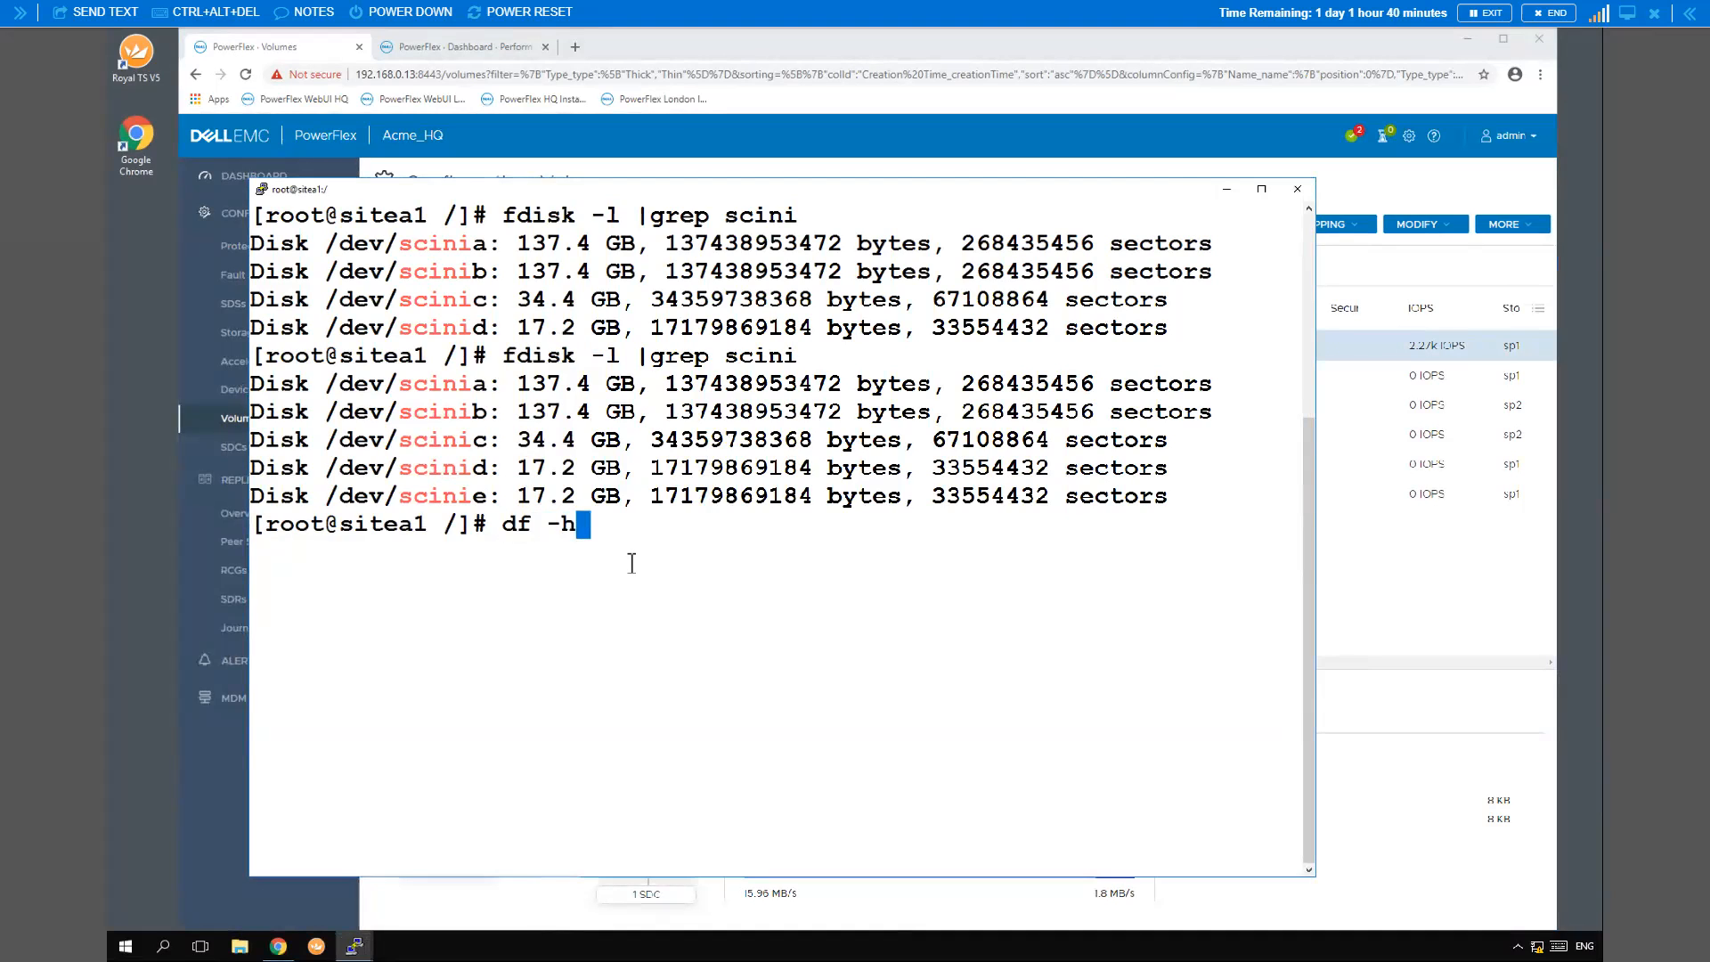
type(" |")
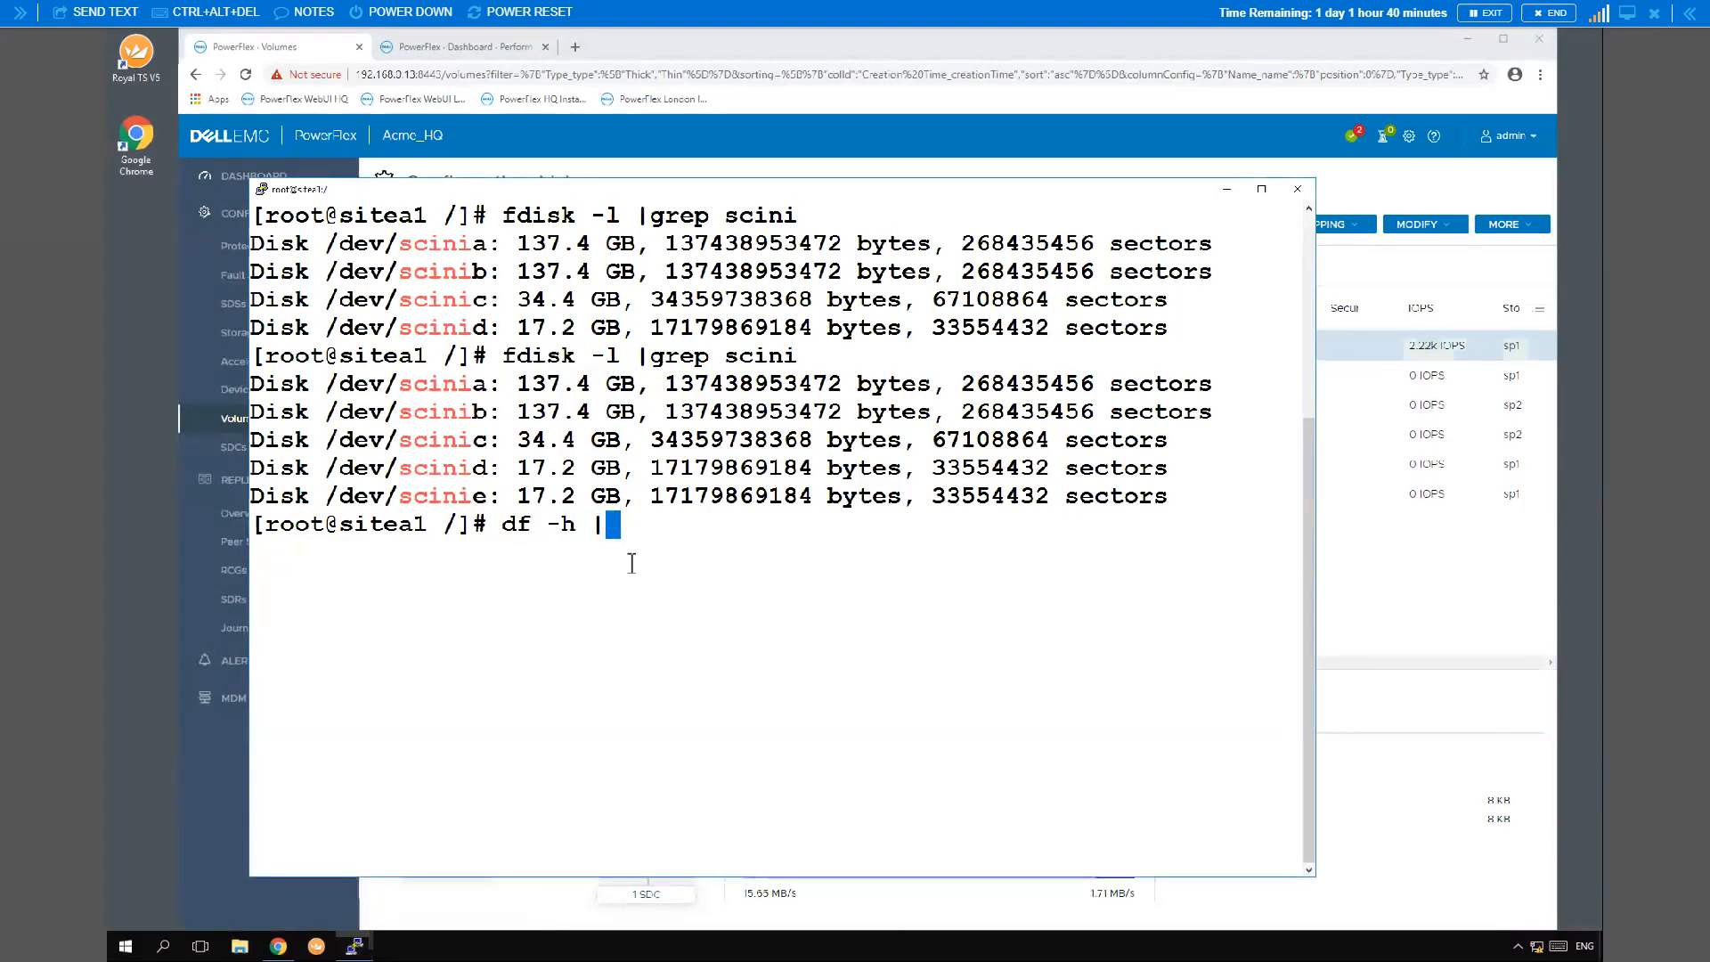
type("grep sci")
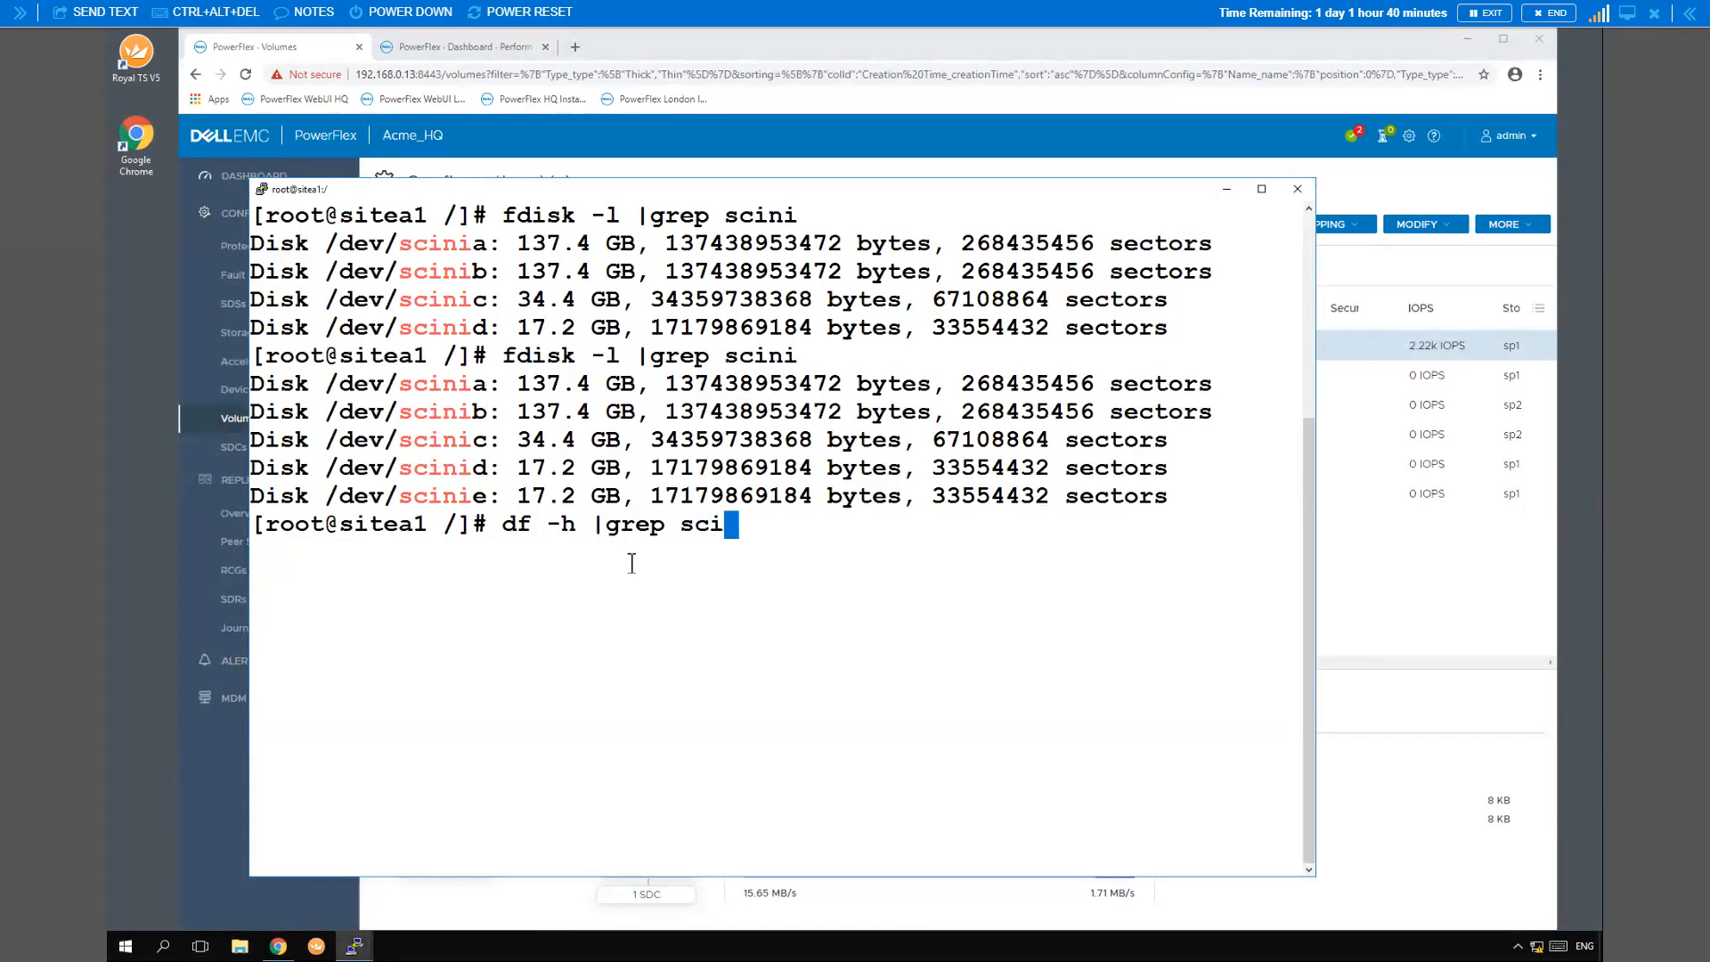
key("Return")
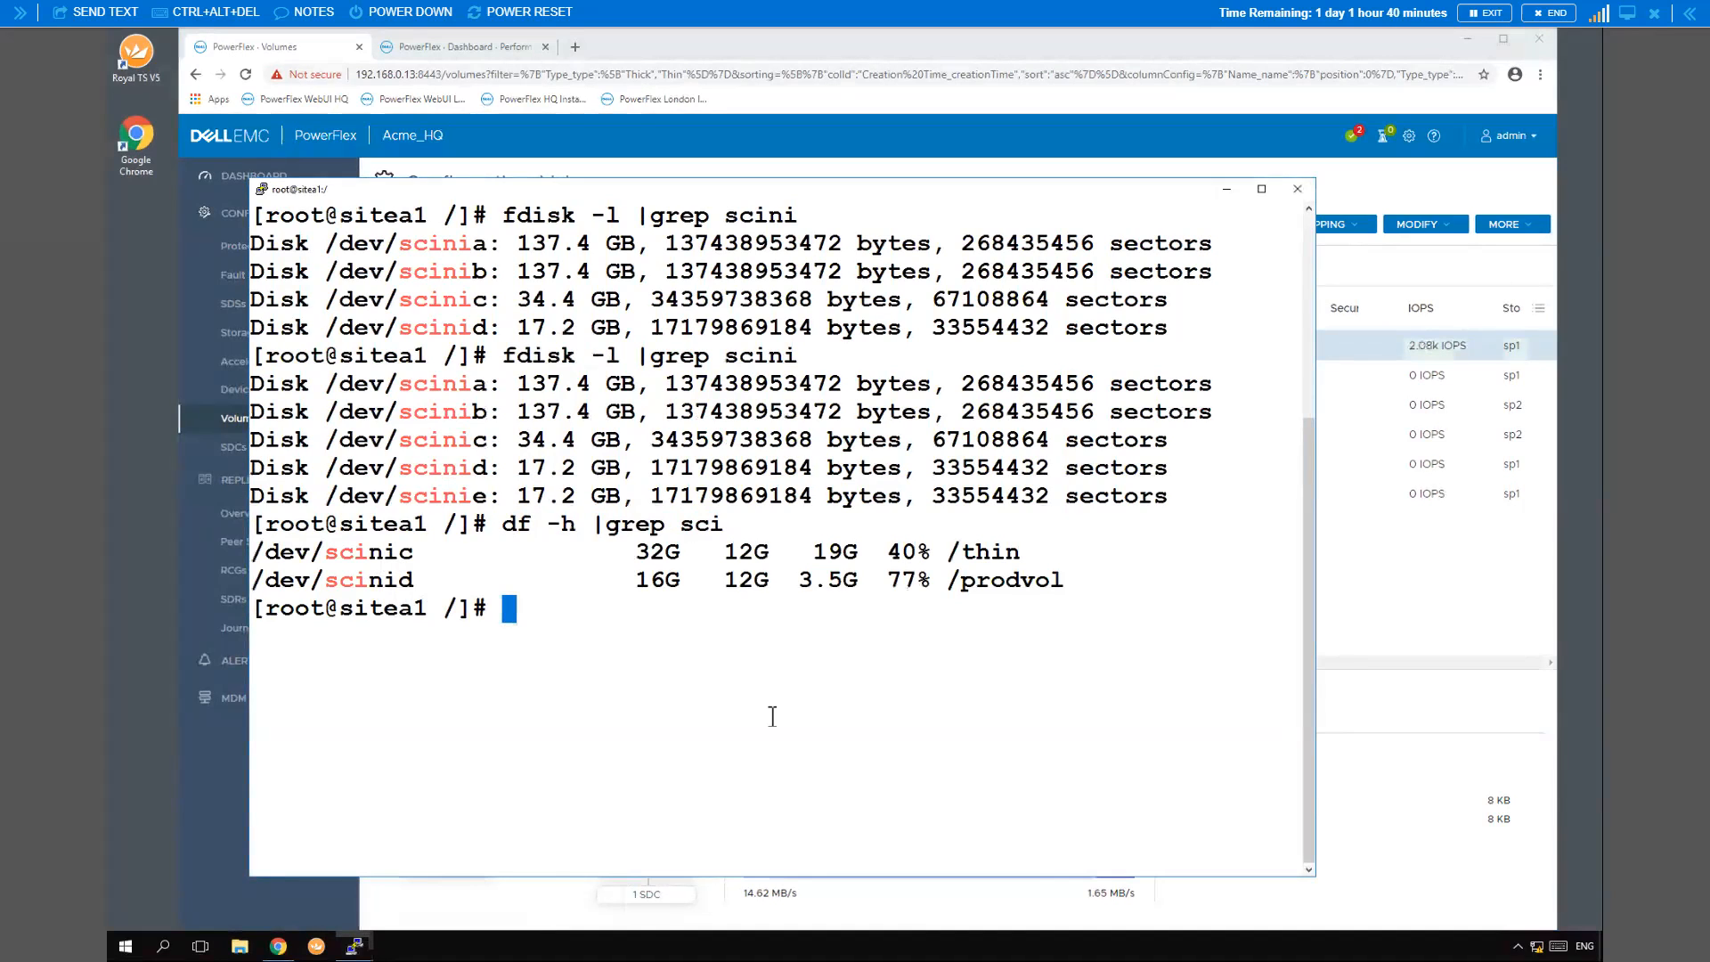
Create a file system on the newly mapped disk with "mkfs /dev/scinie"
type("mkfs /")
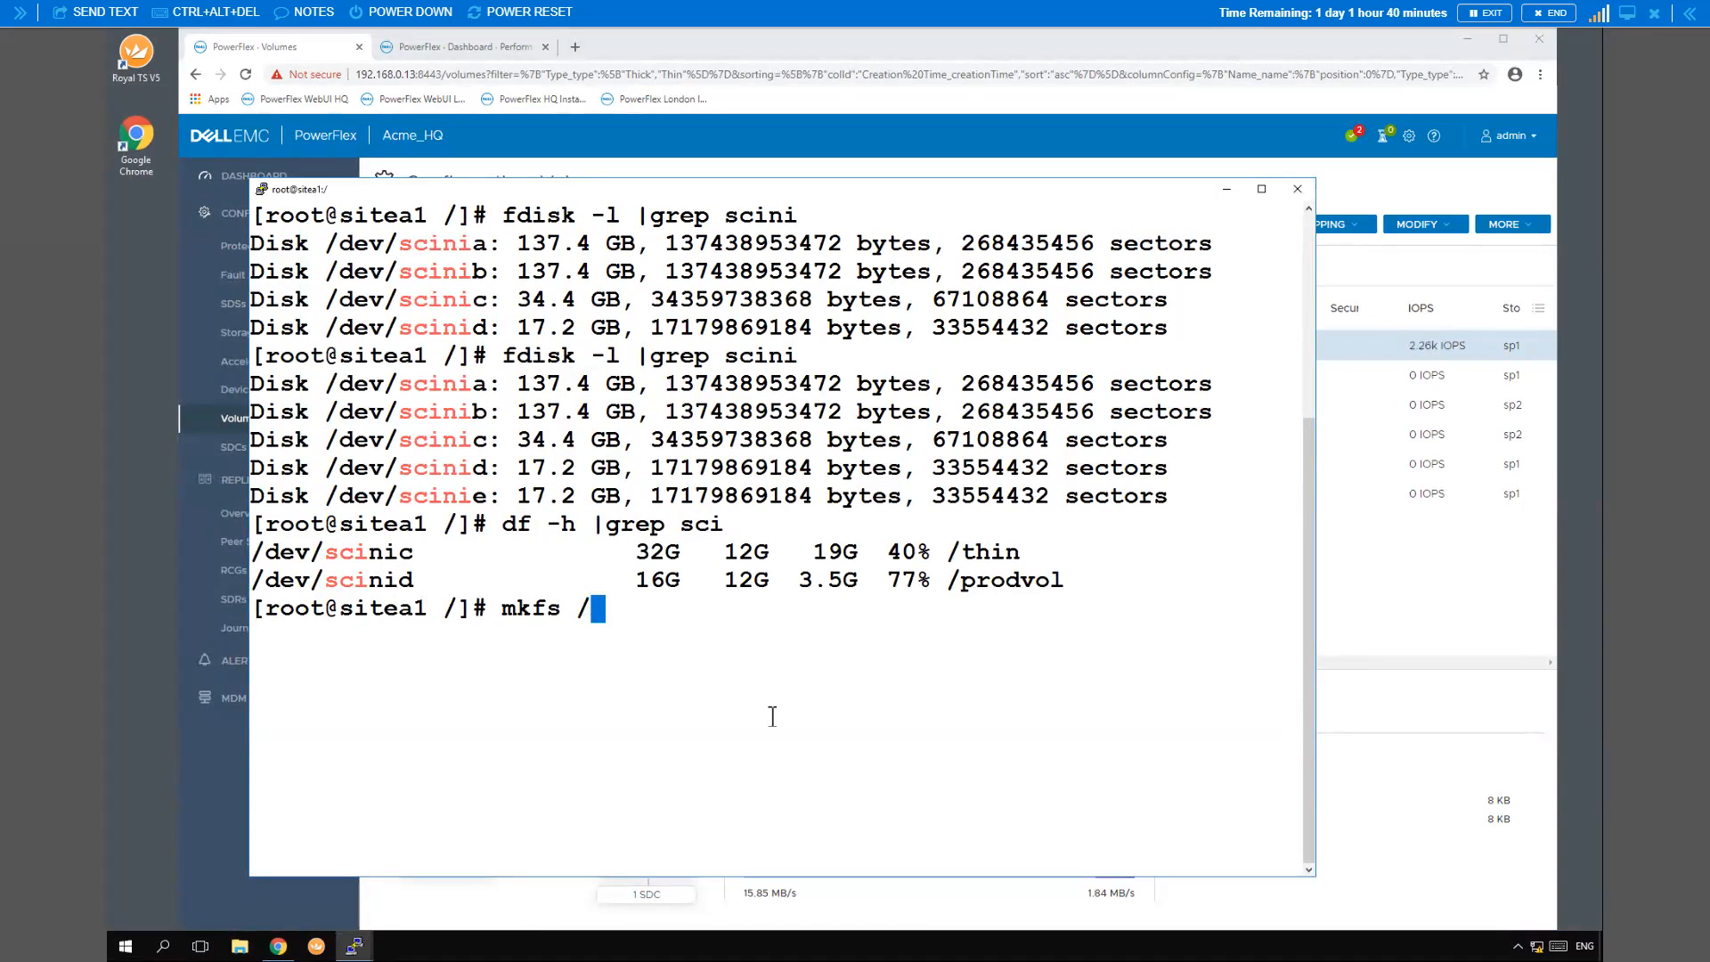
type("dev/scinie")
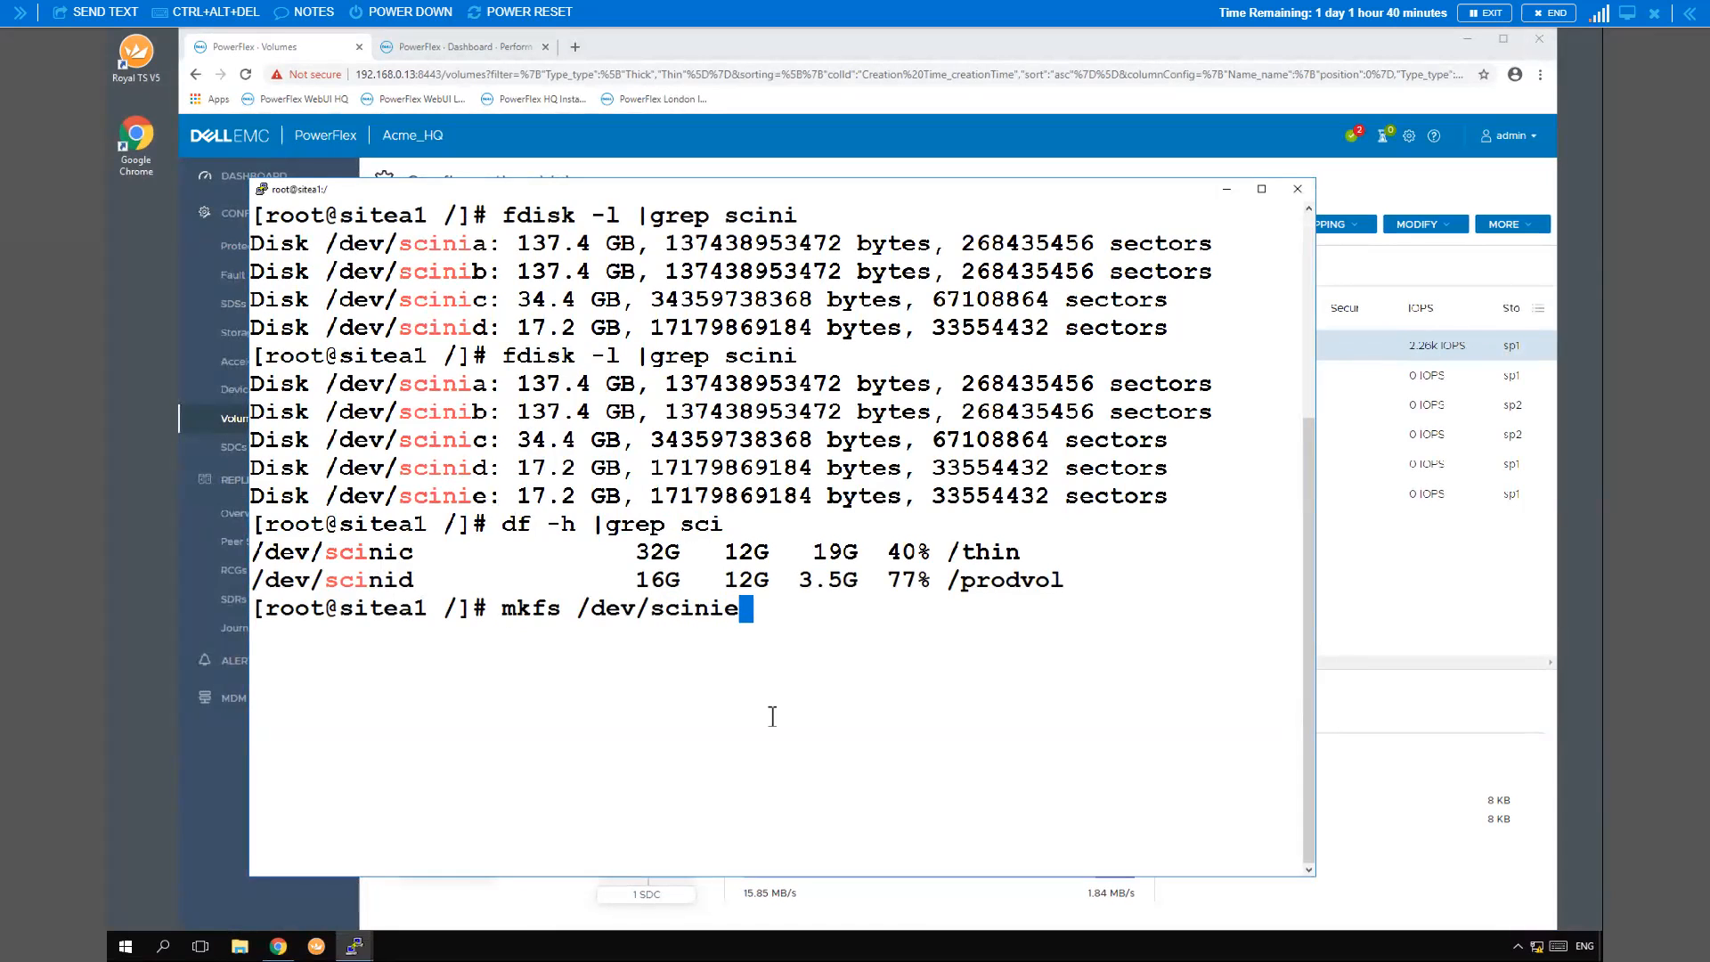
key("Return")
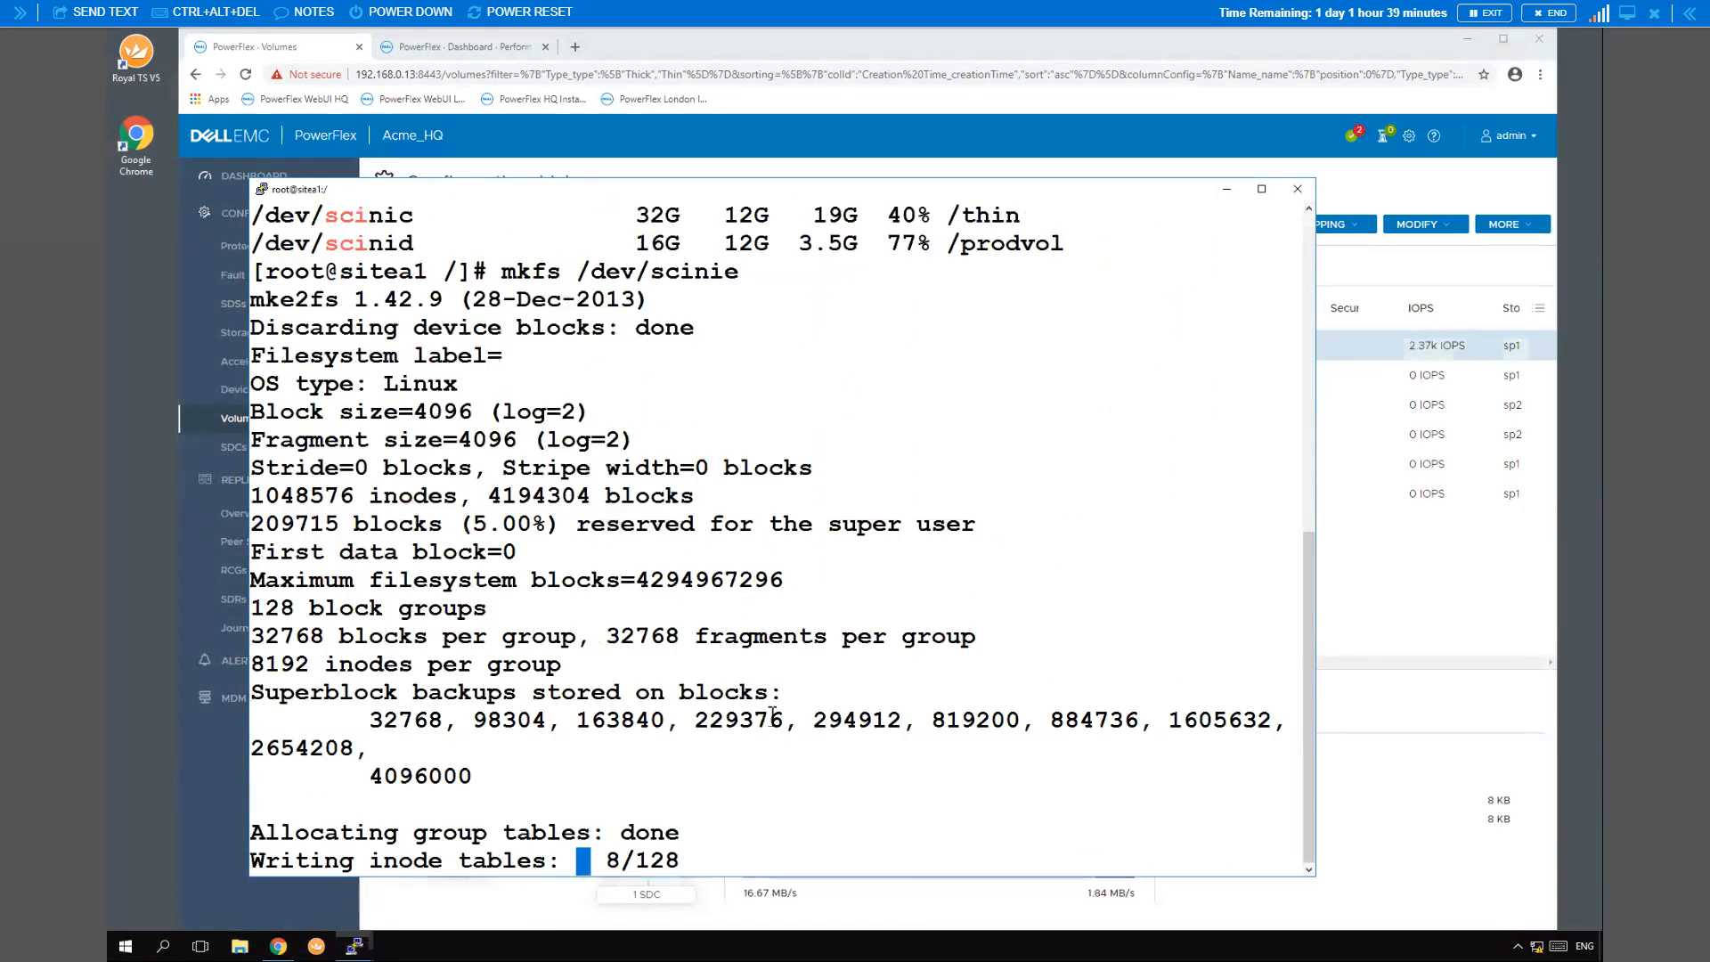
Try to create the directory /testvol with mkdir, and mount /dev/scinie on /testvol
type("mkdir /testvol")
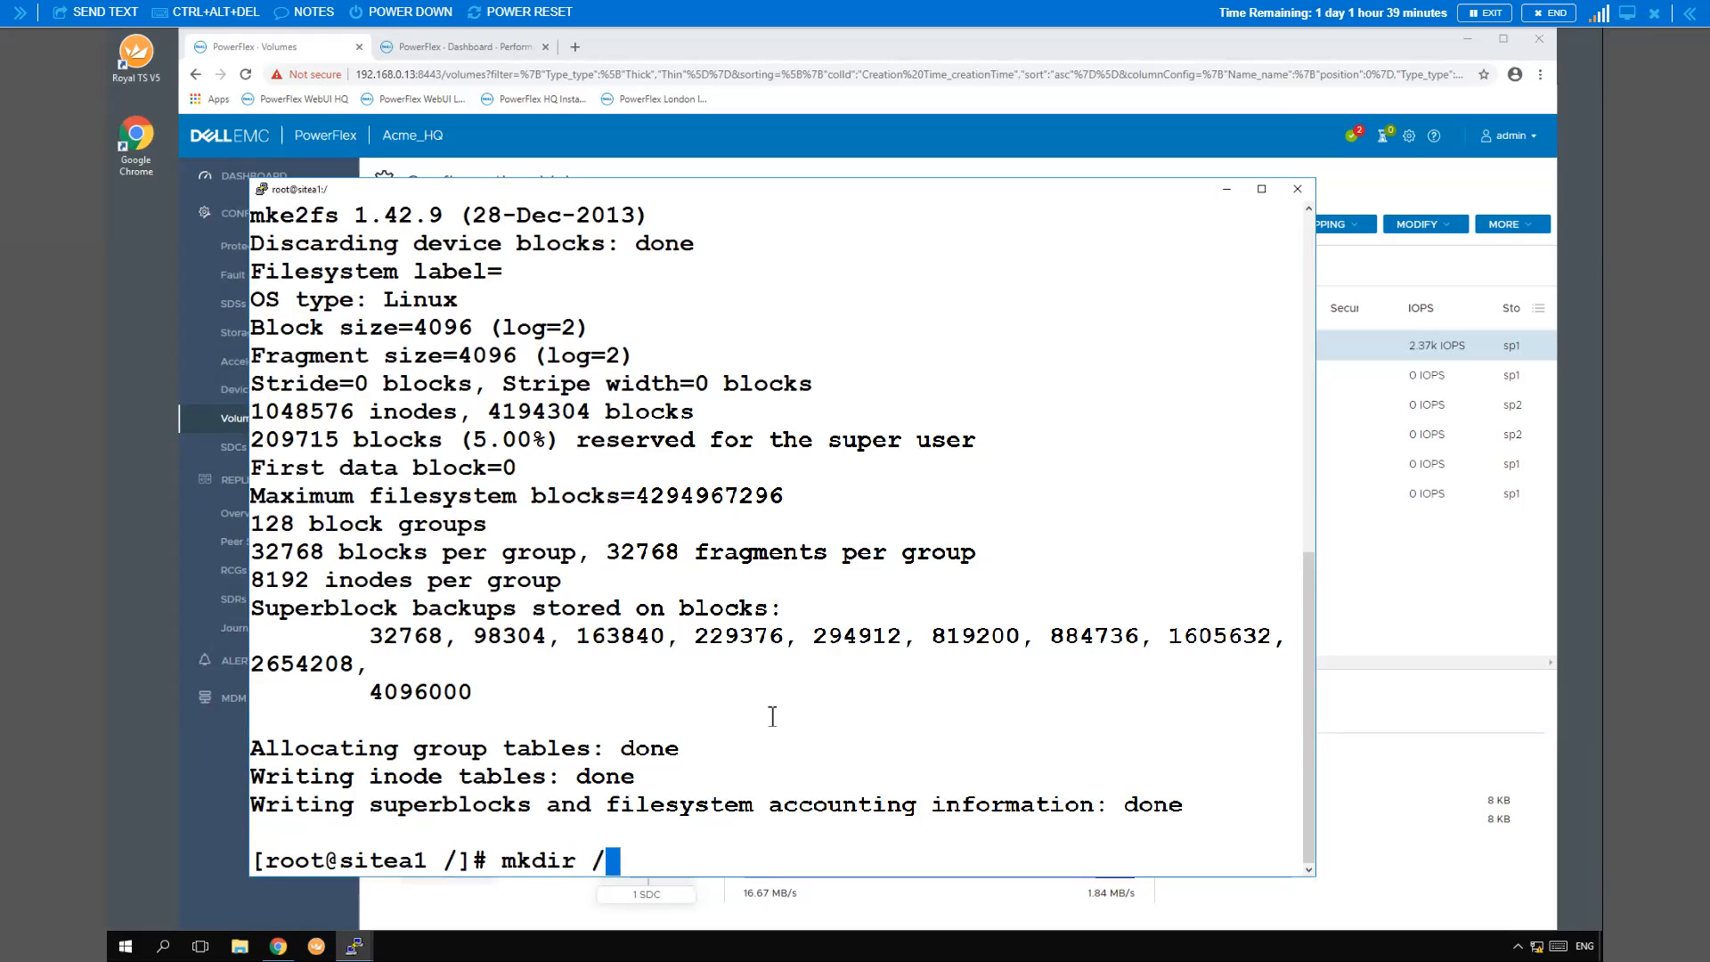
key("Return")
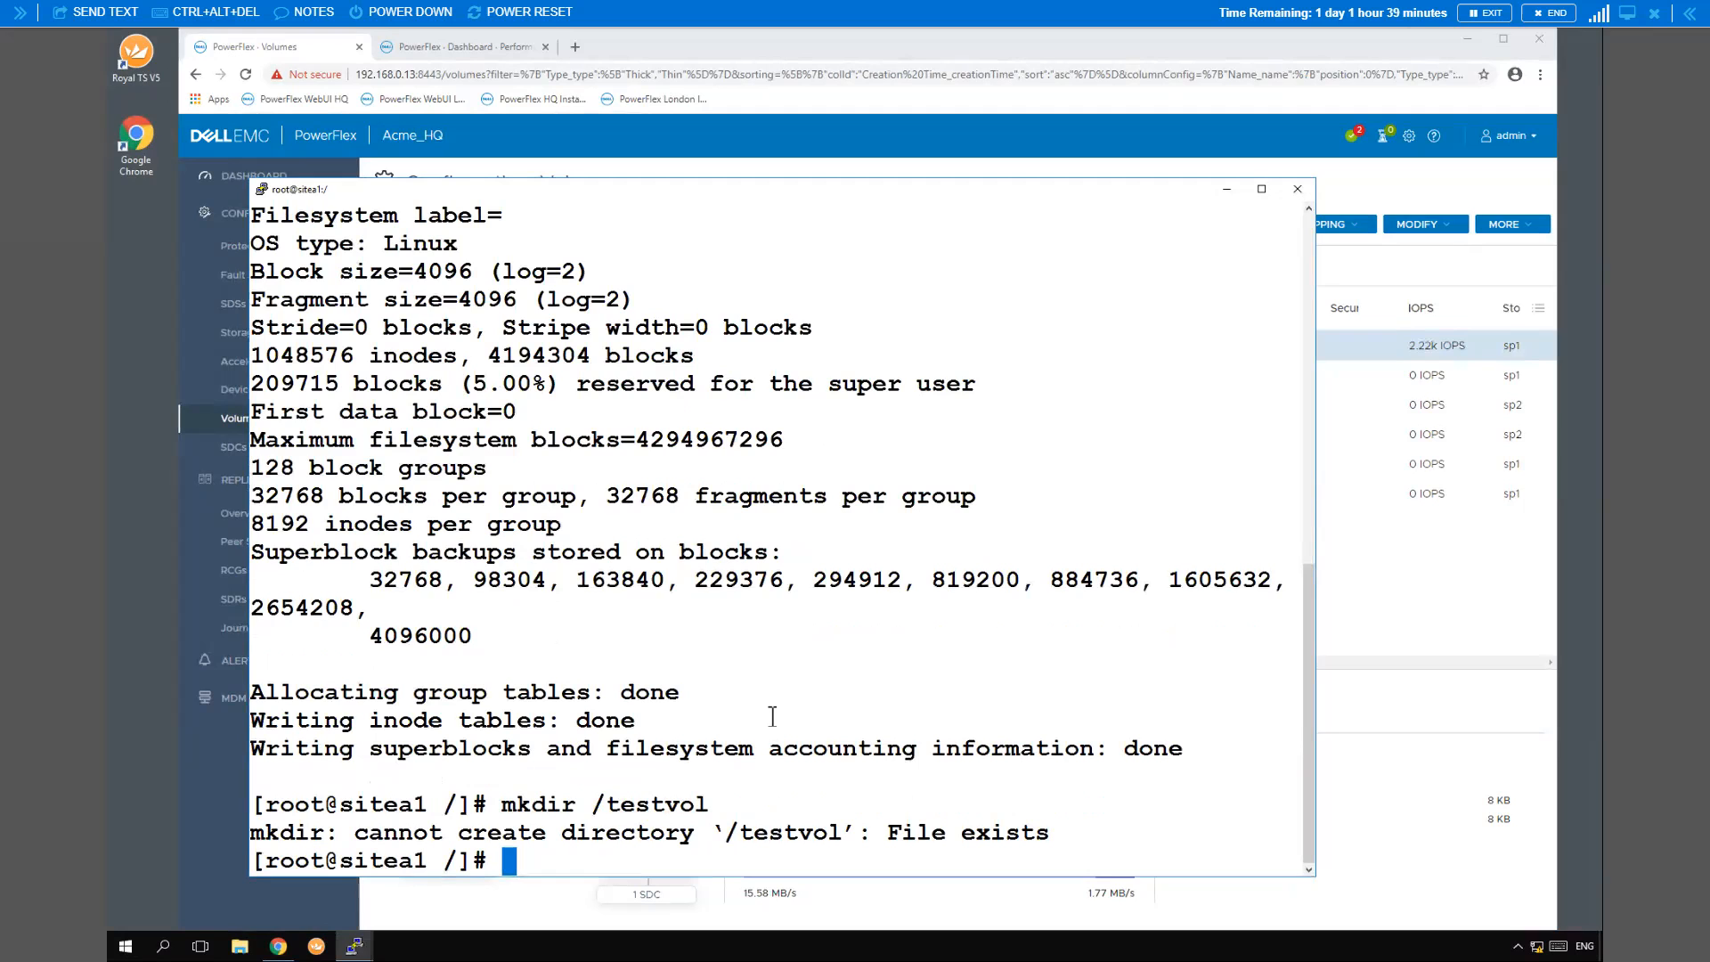
type("mount /")
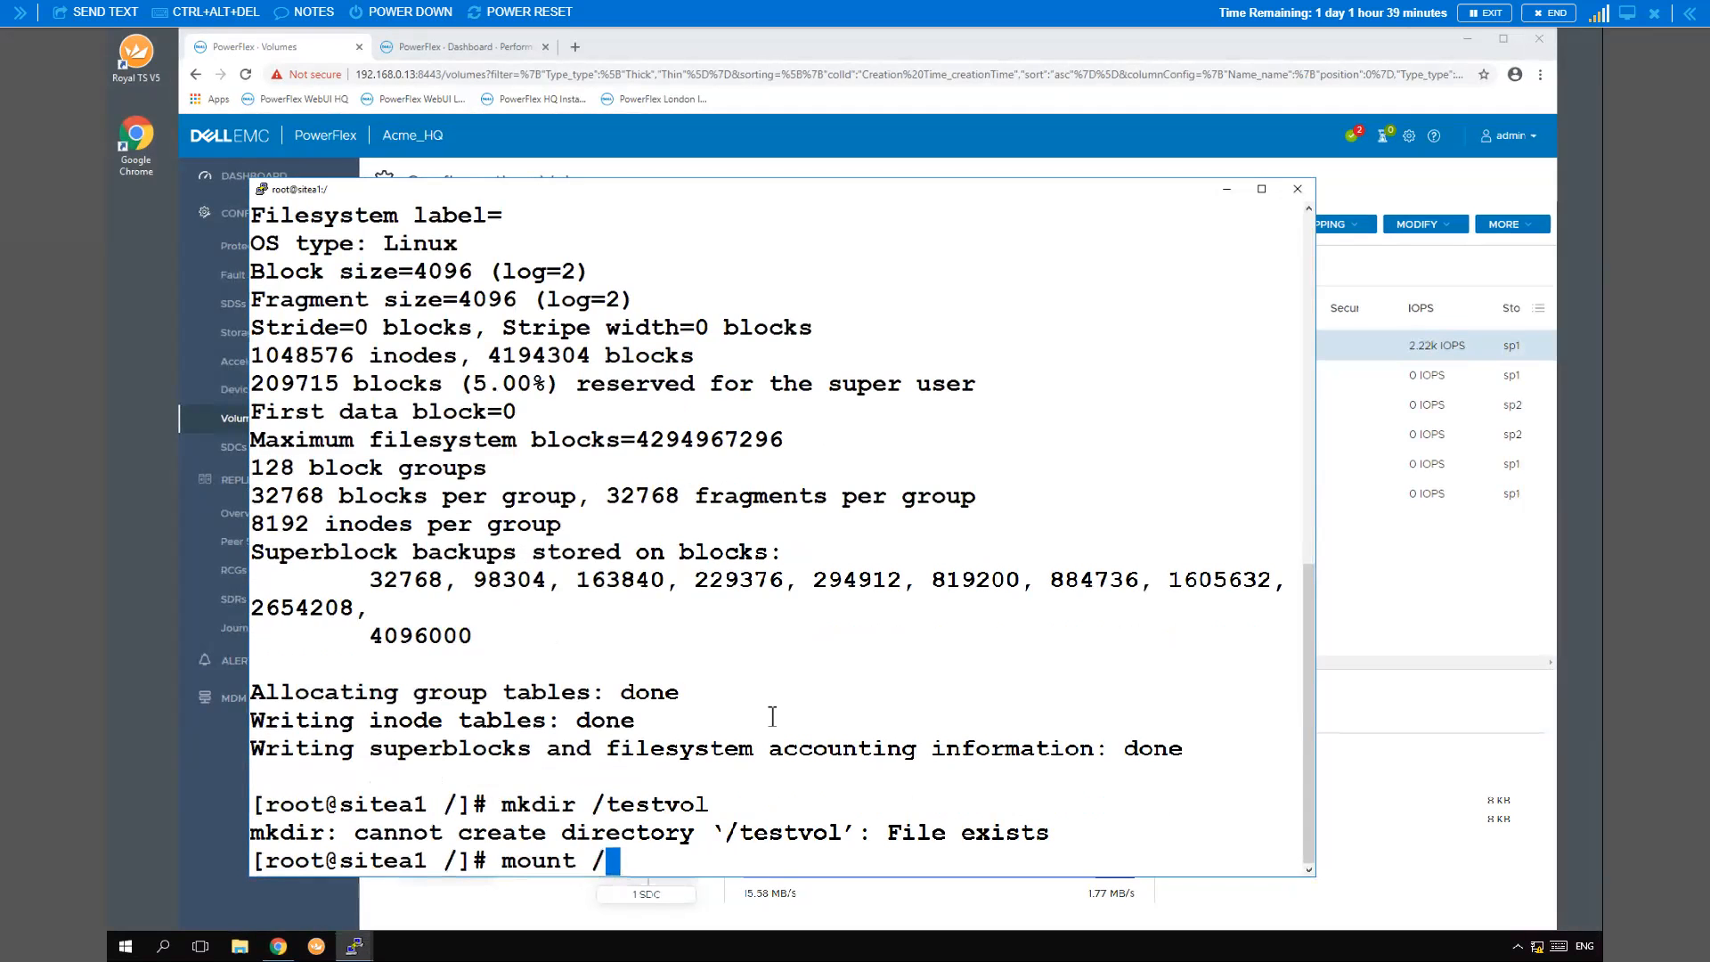
type("dev/scinie /testvol")
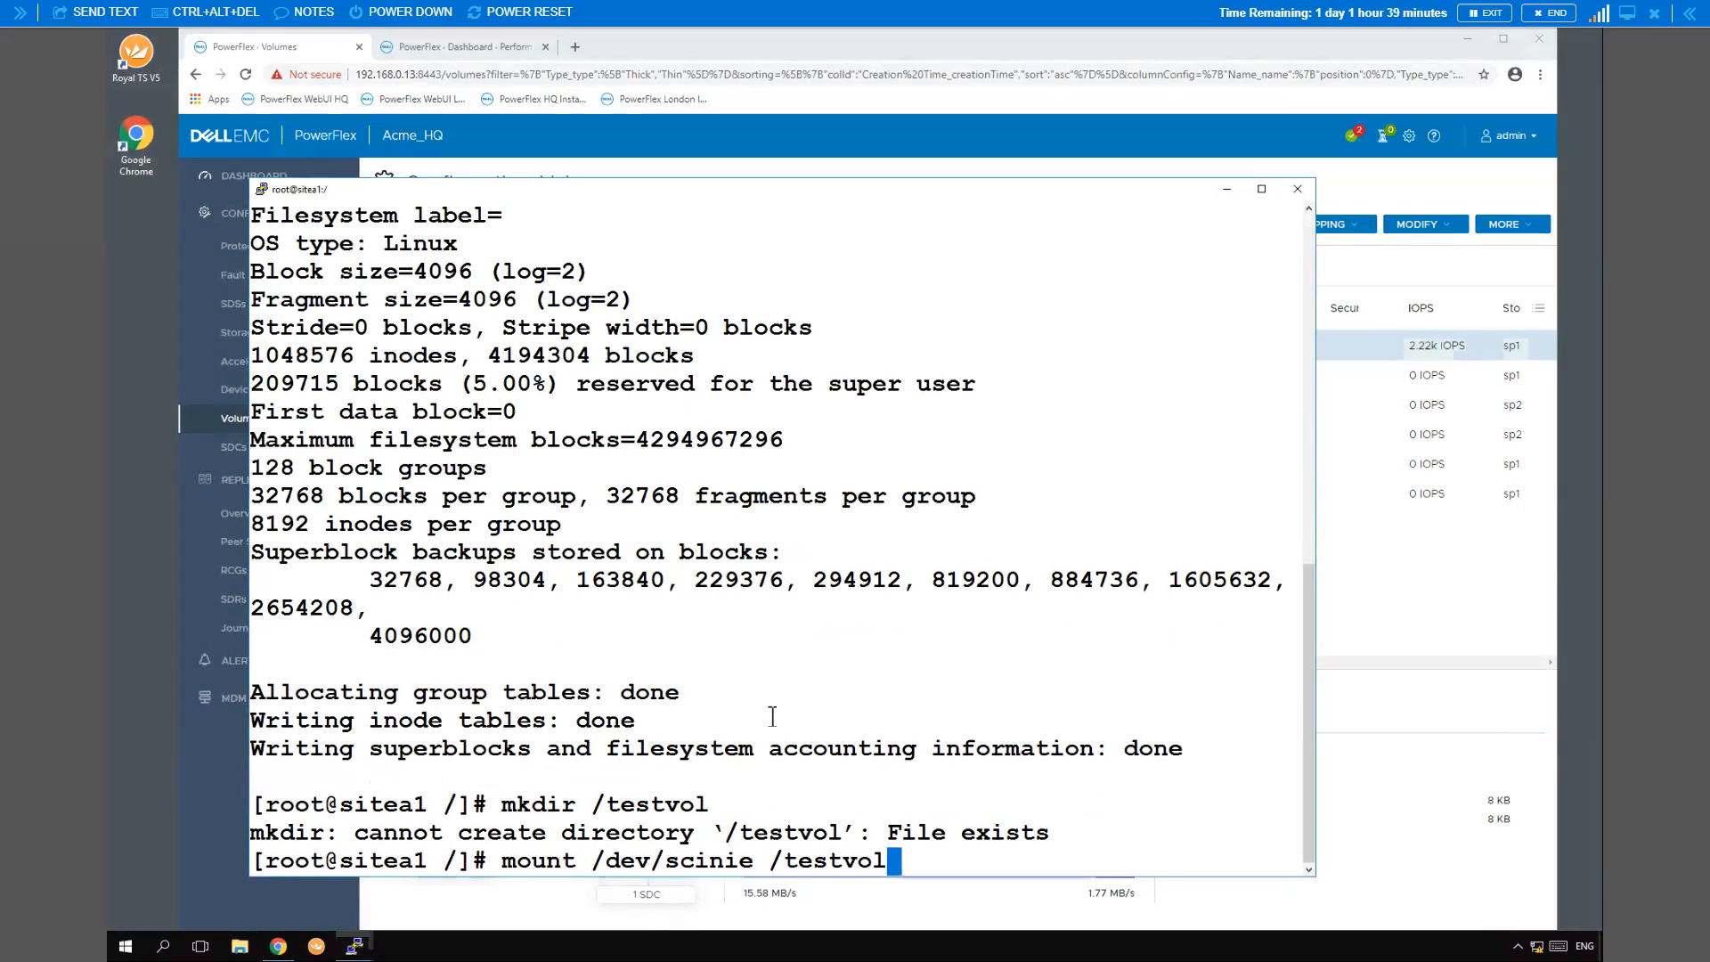
key("Return")
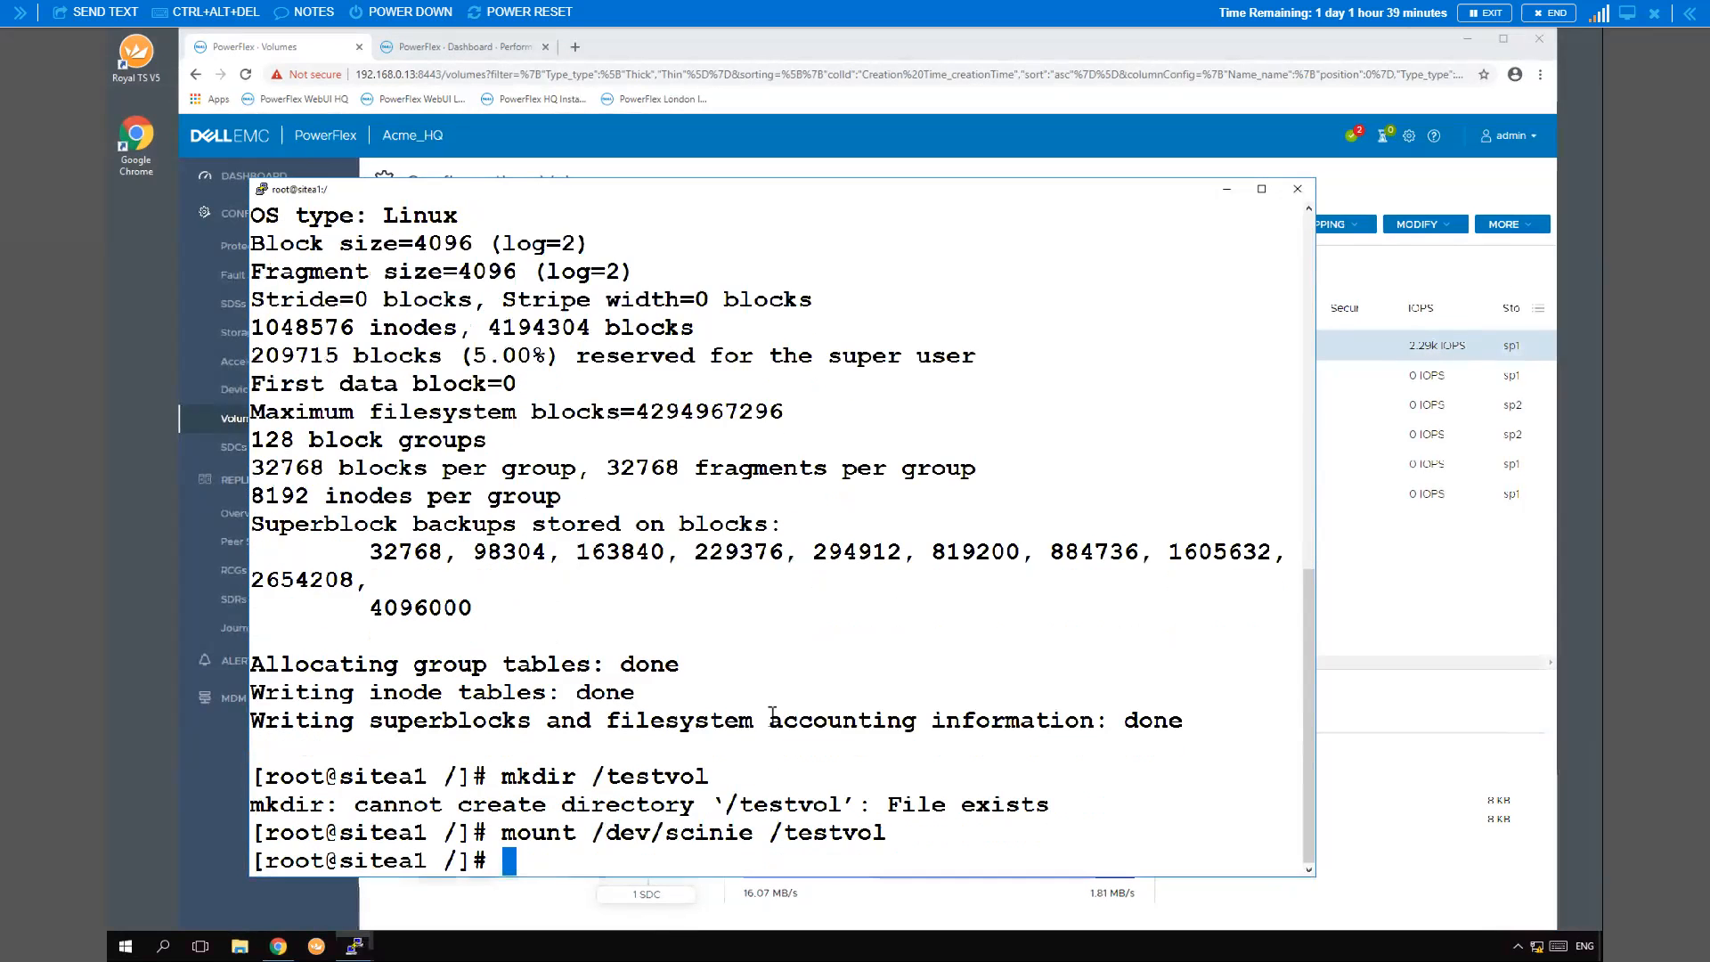
Rerun "df -h |grep sci" to check the /testvol mount, and minimize the terminal
key("Up")
key("Up")
key("Up")
key("Up")
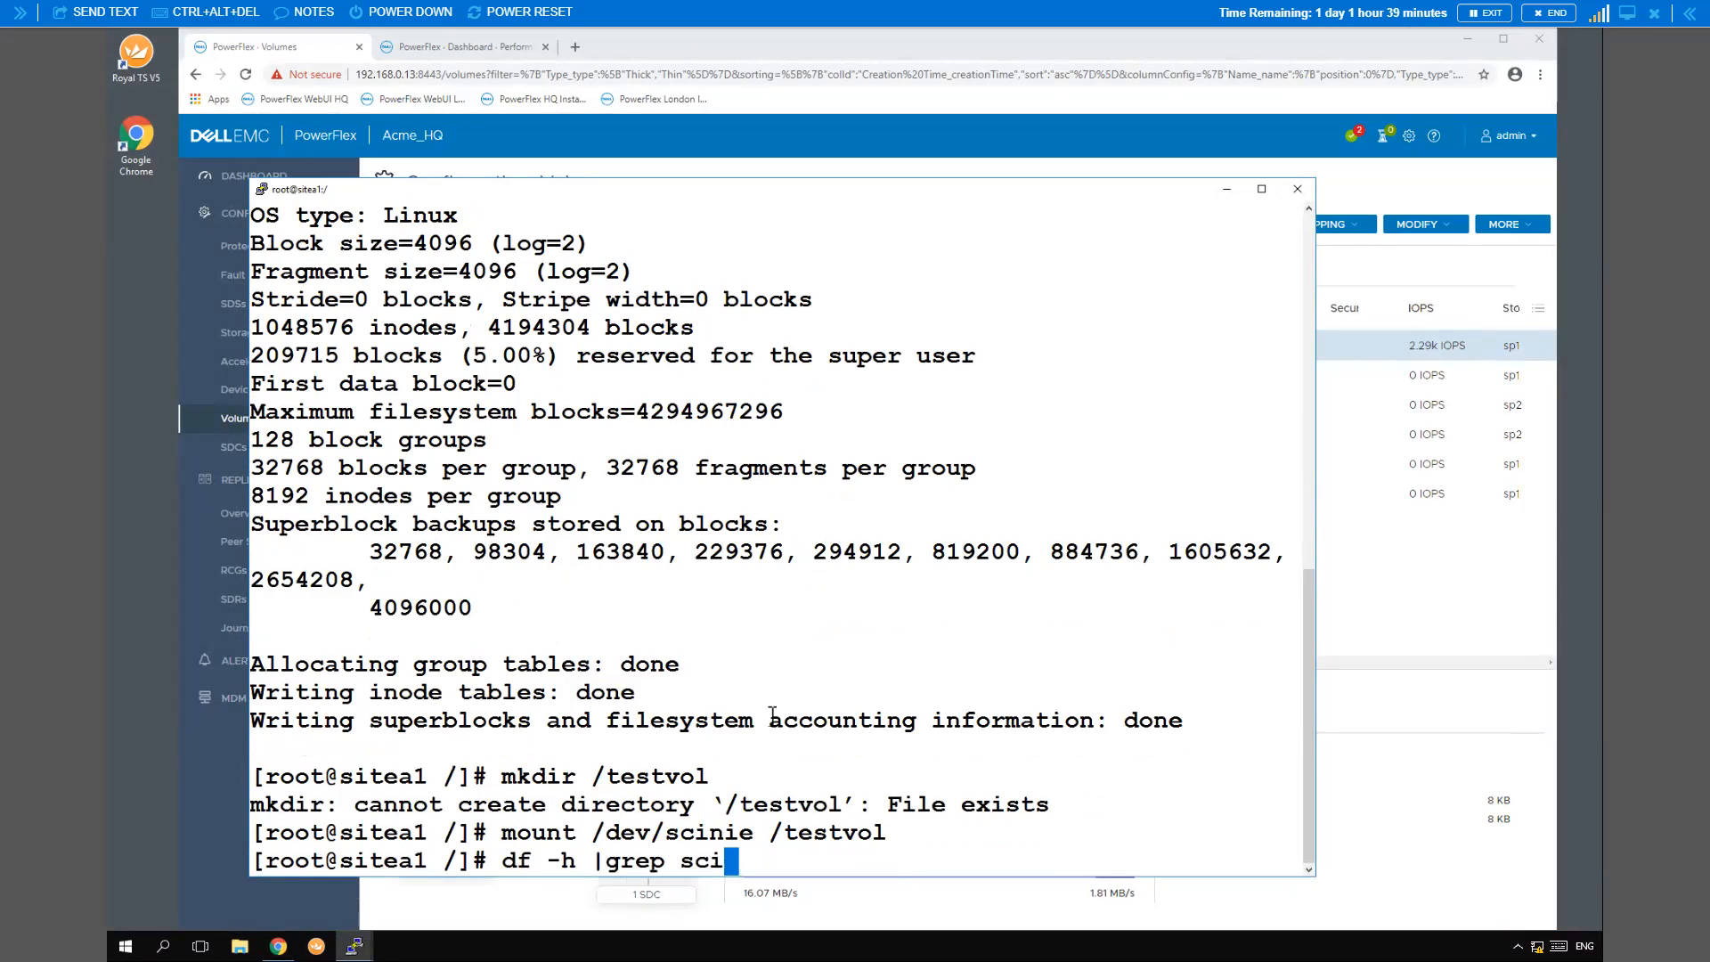
key("Return")
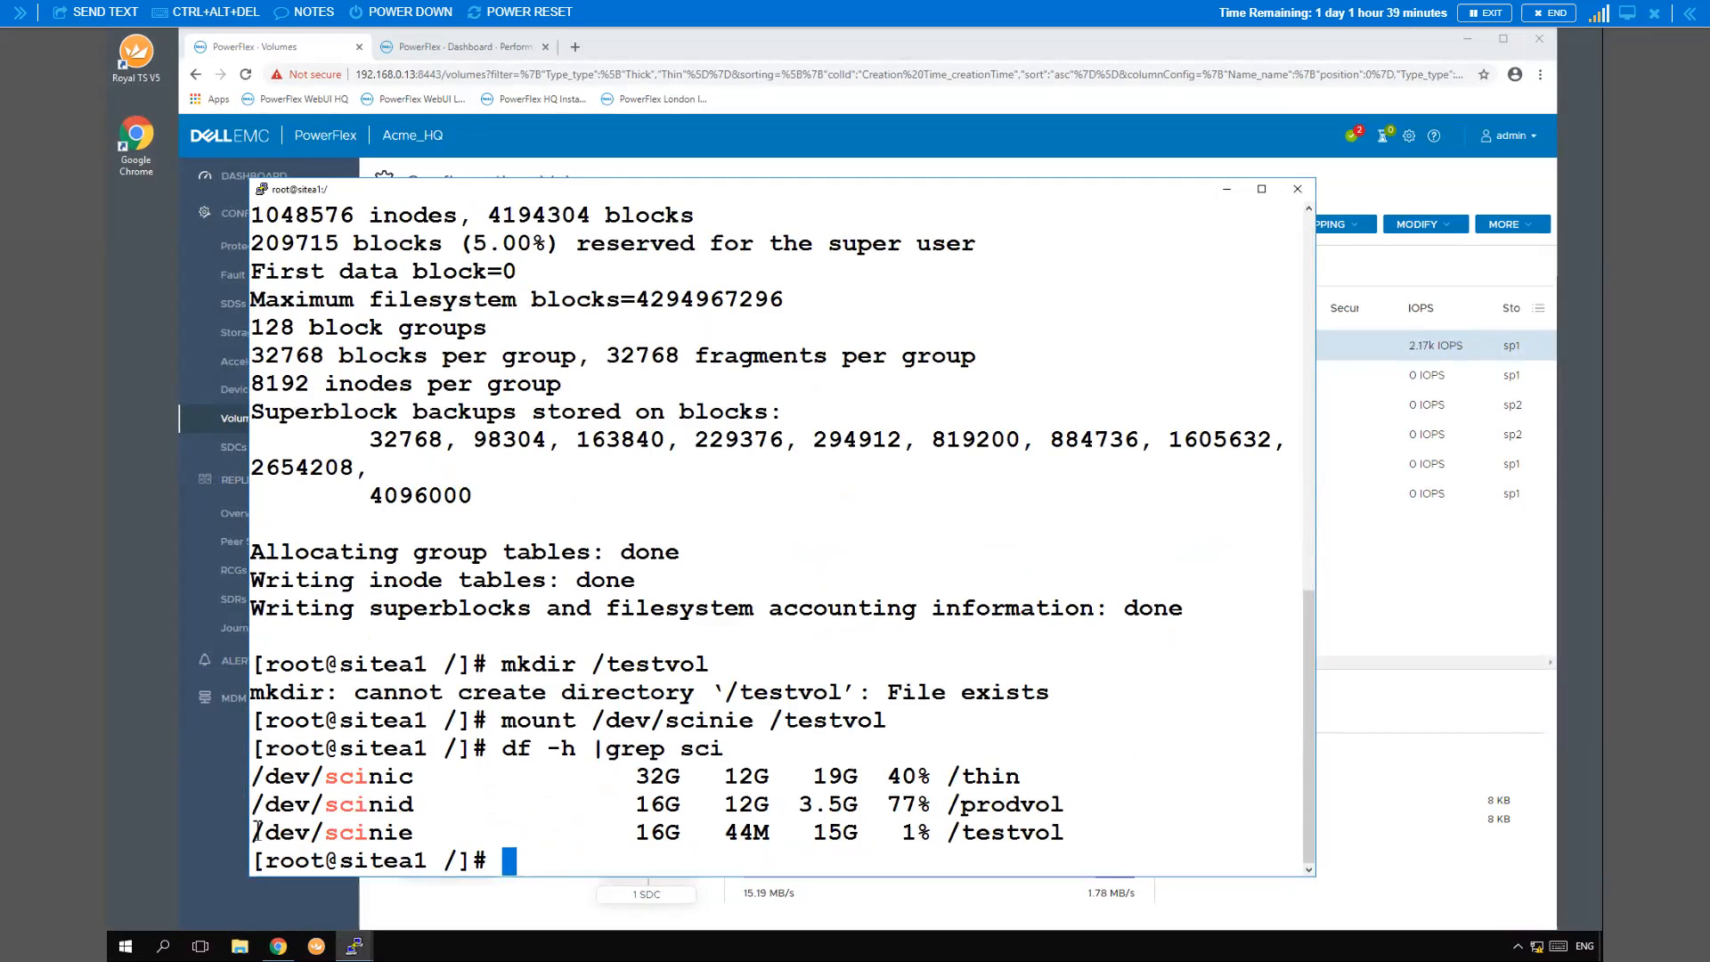
left_click_drag(254, 831, 1291, 831)
left_click(1267, 310)
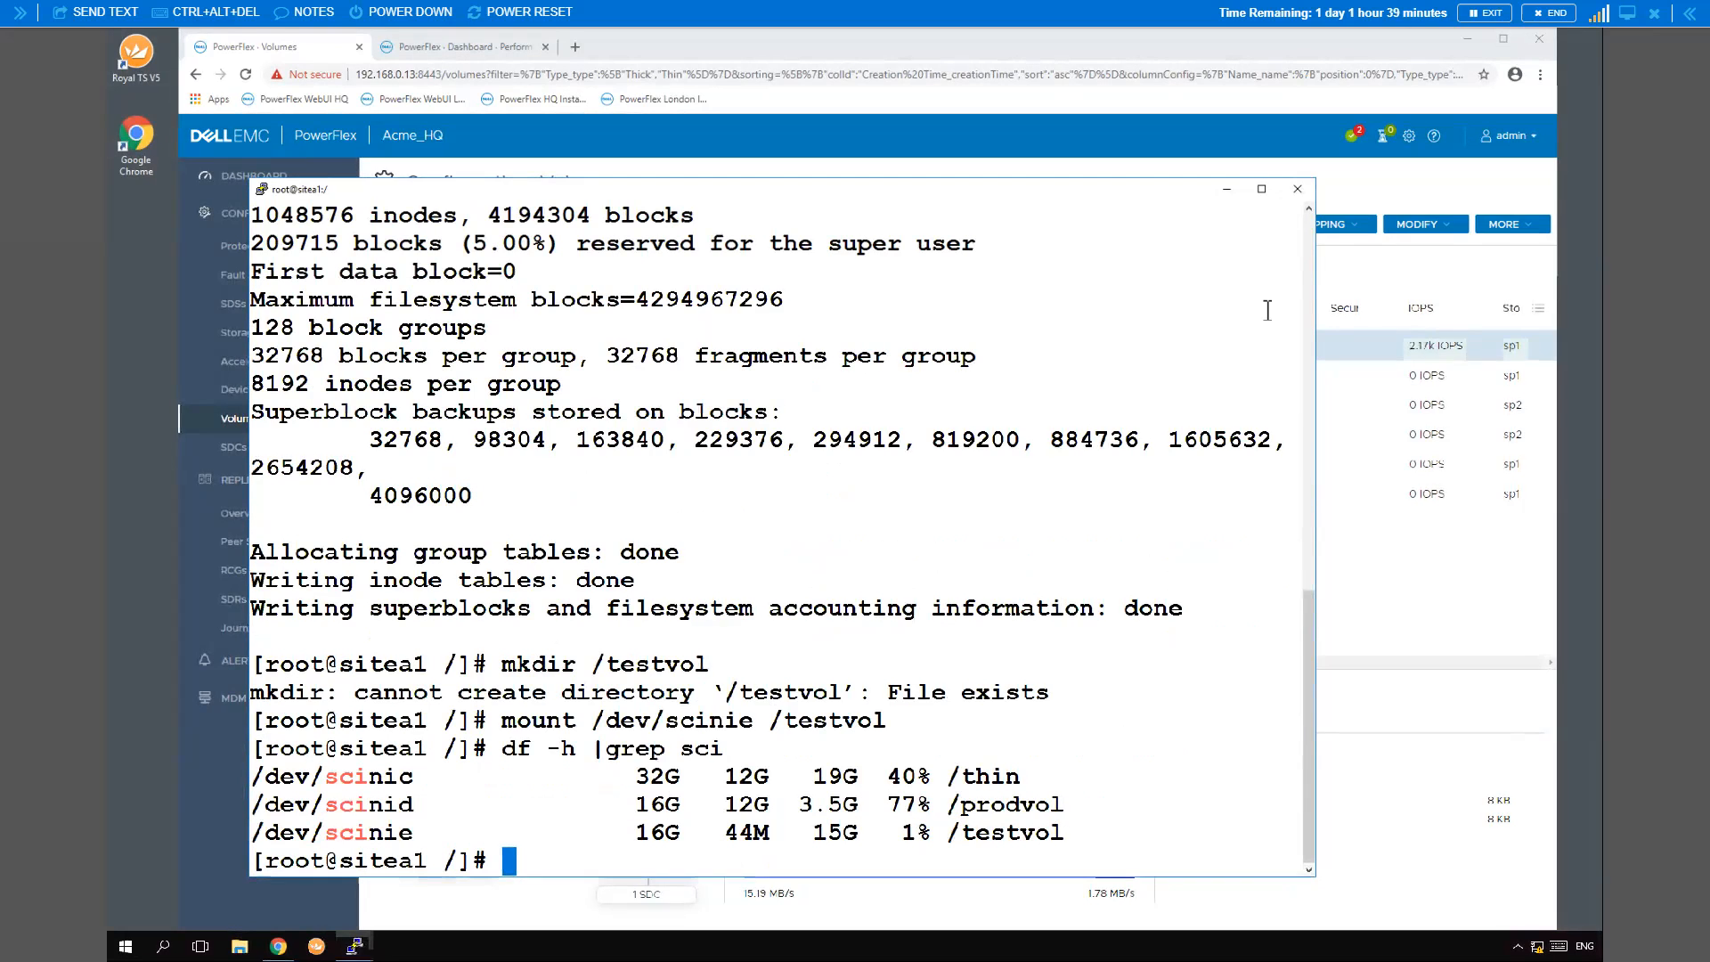
left_click(1226, 189)
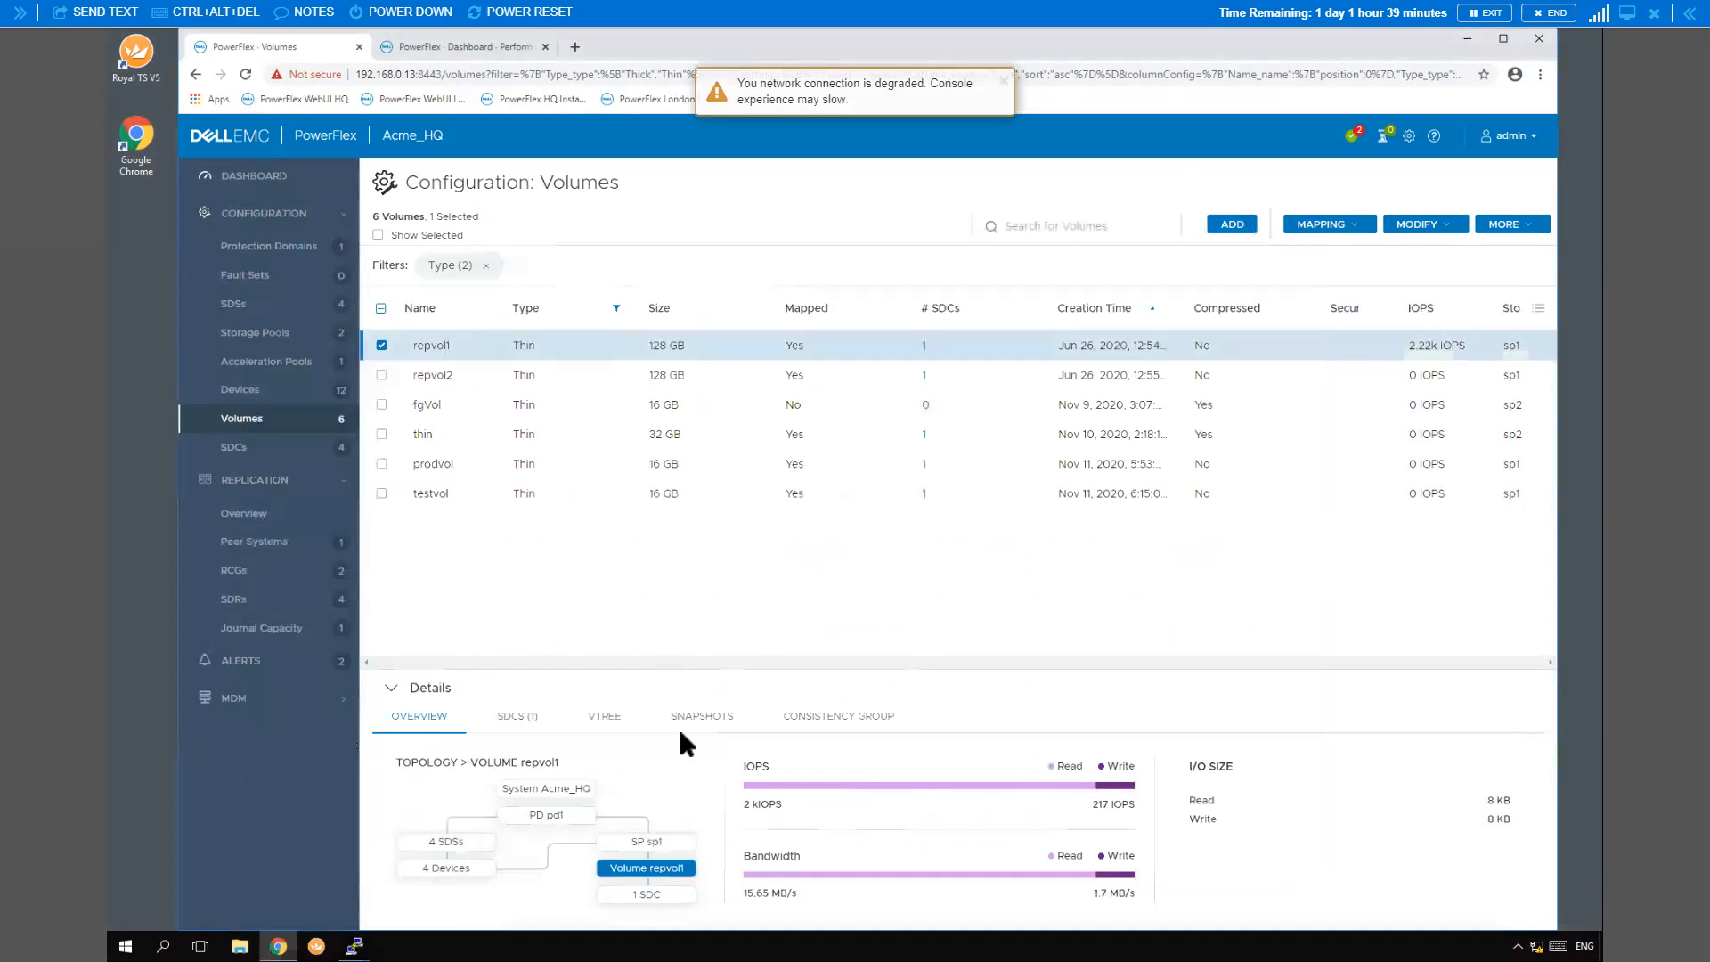
mouse_move(354, 946)
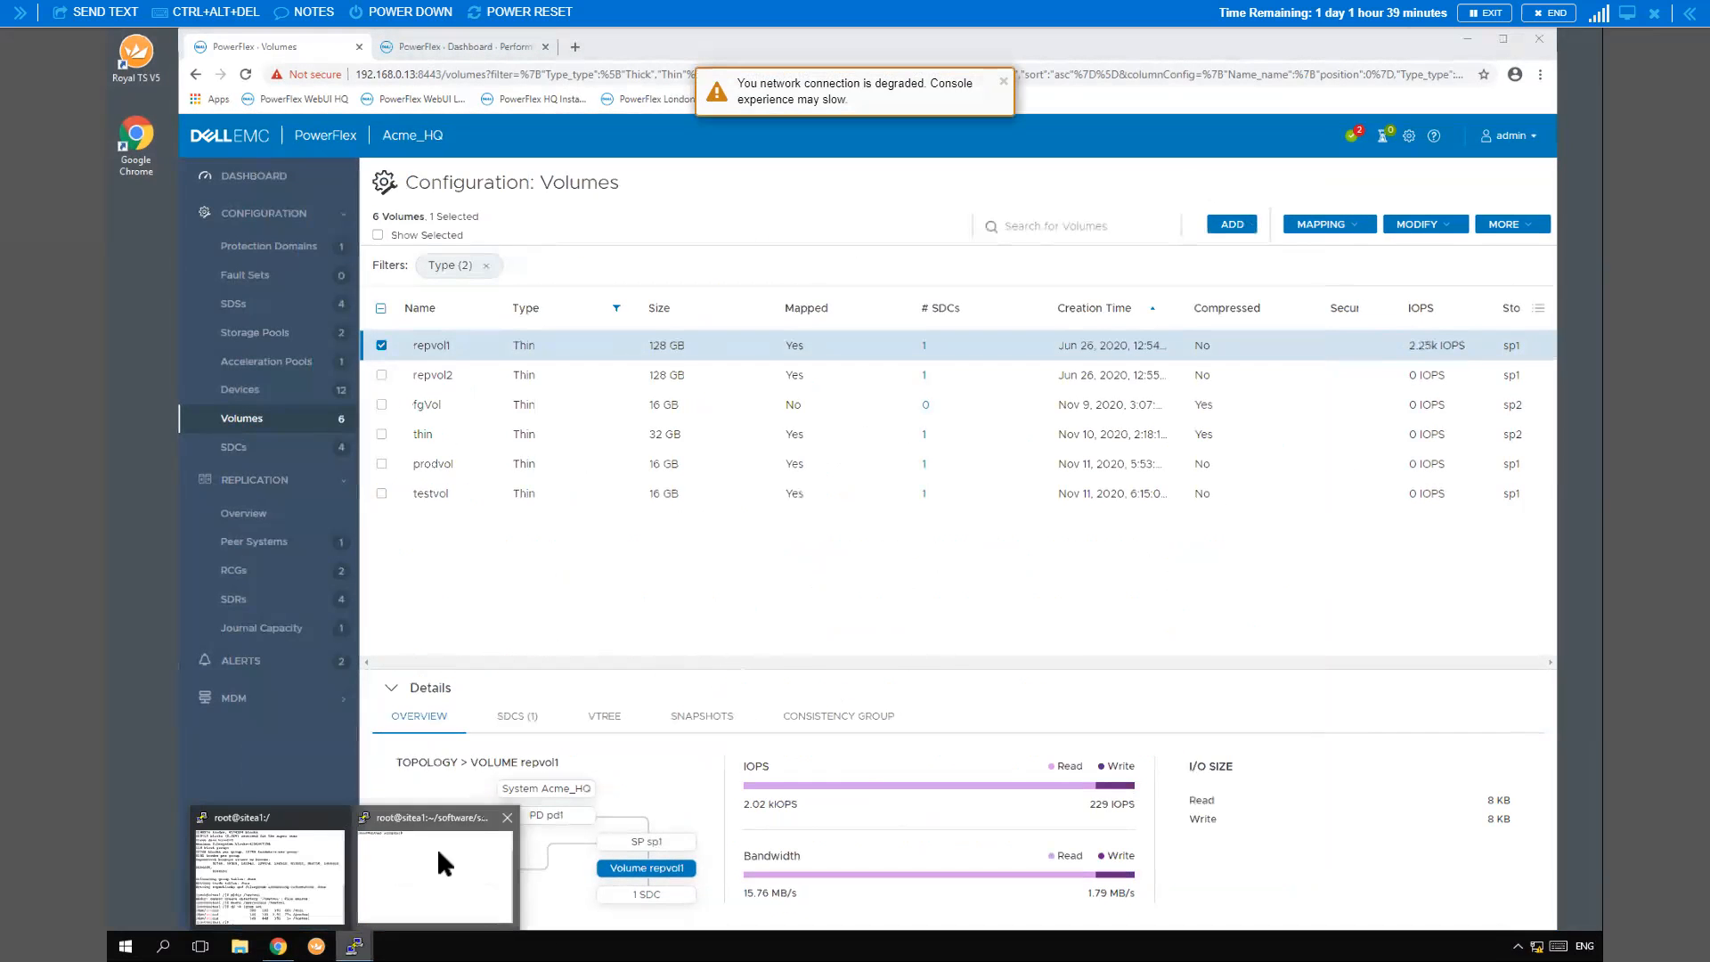
left_click(436, 846)
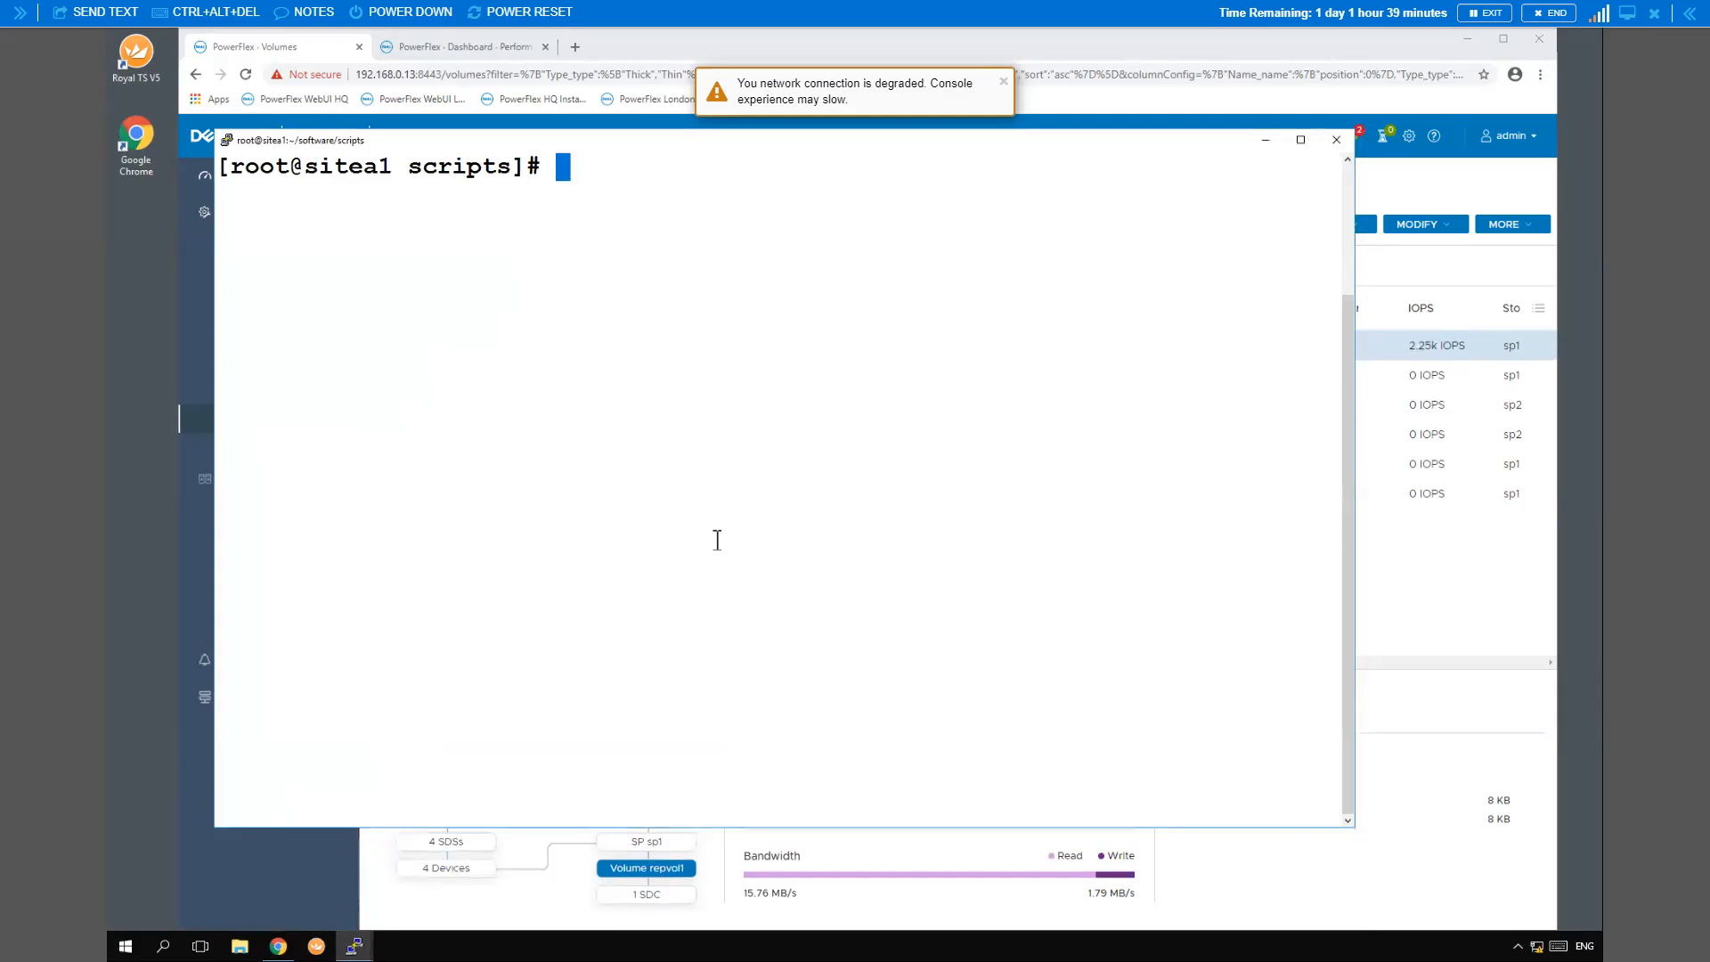
type("clear")
key("Up")
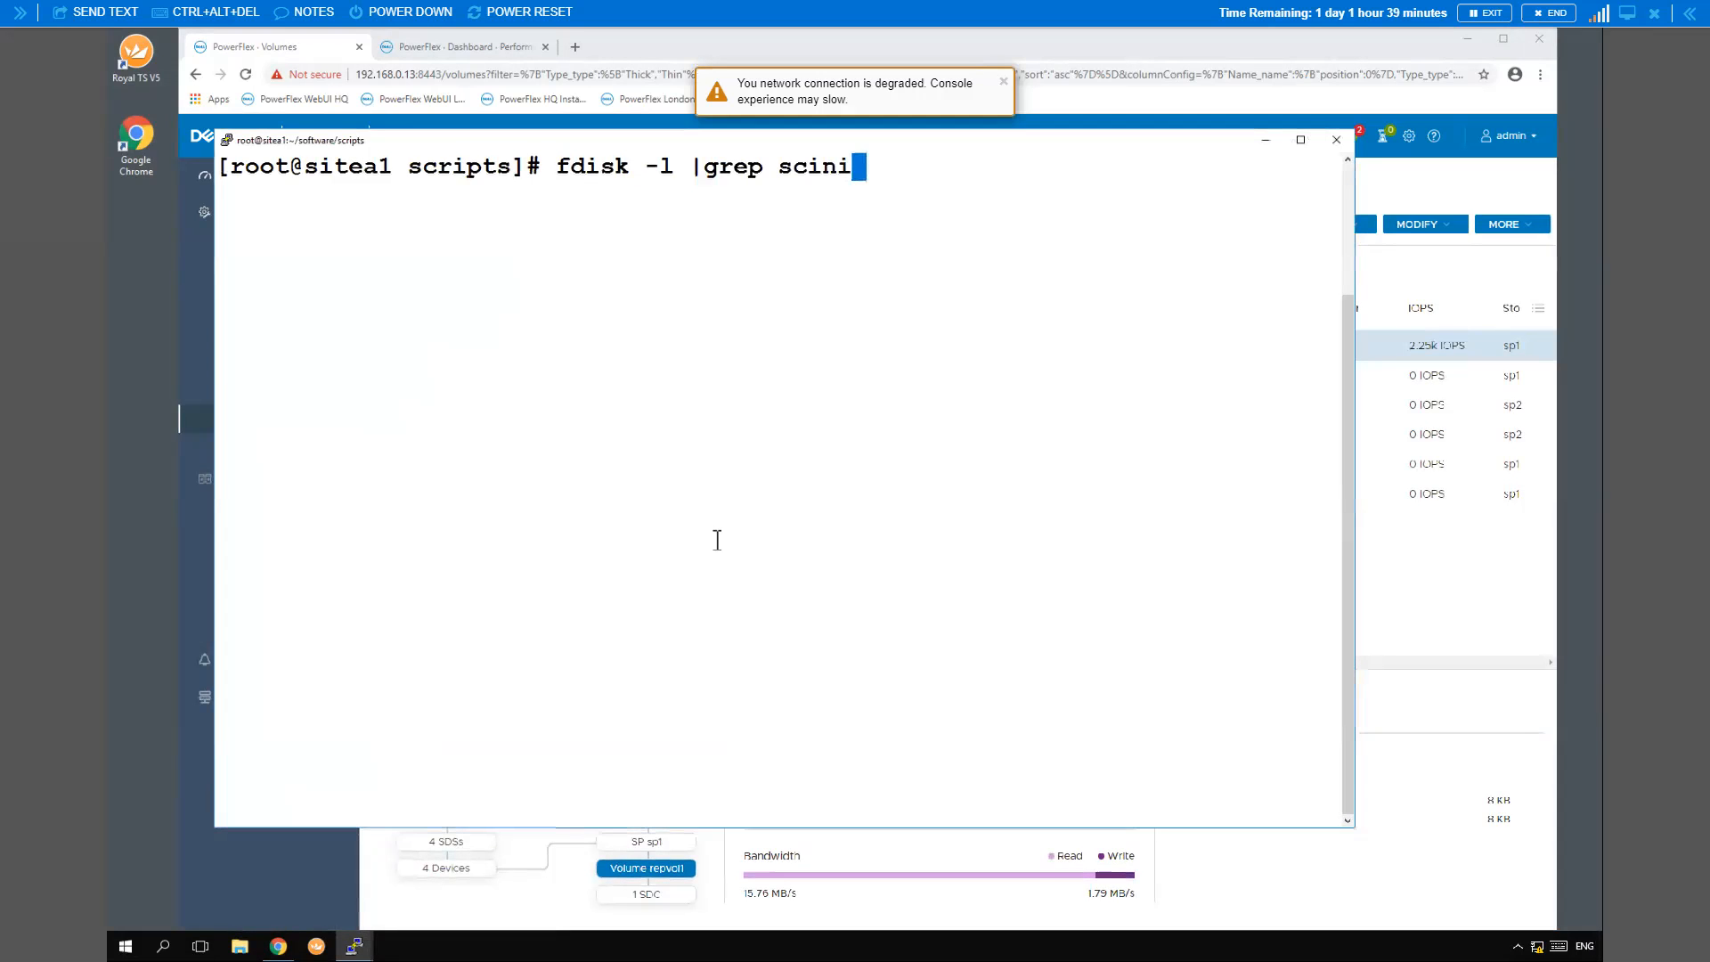
key("Down")
key("Up")
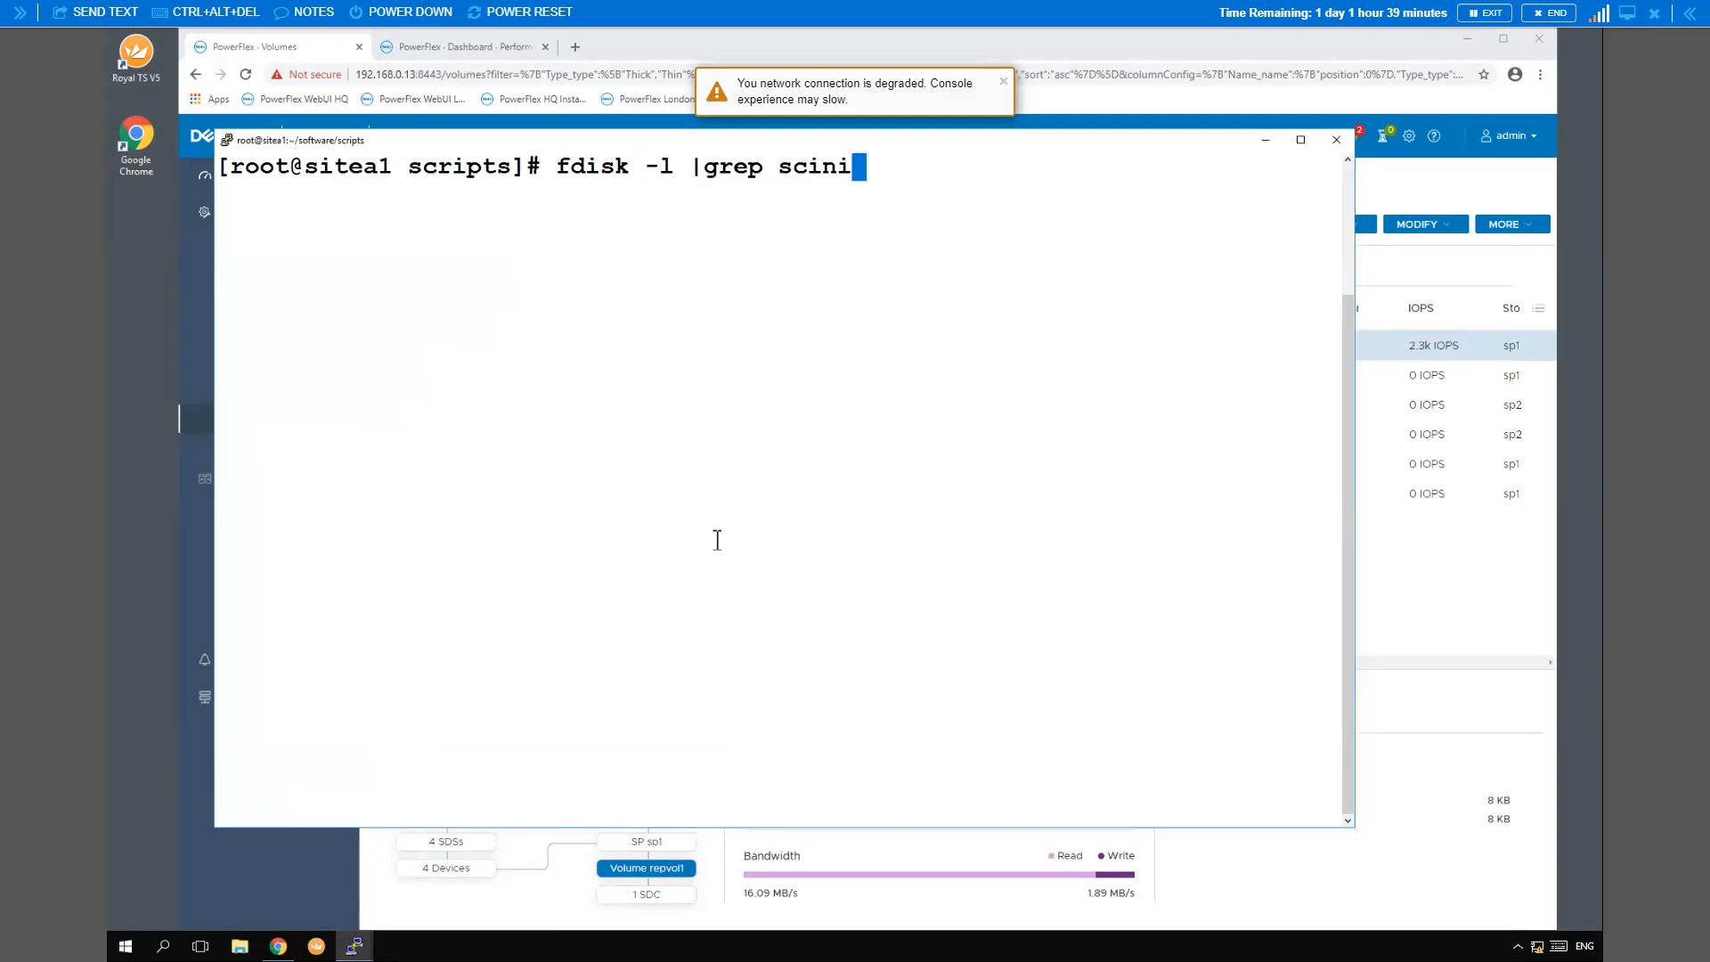
key("Up")
key("Up")
key("Up")
key("Up")
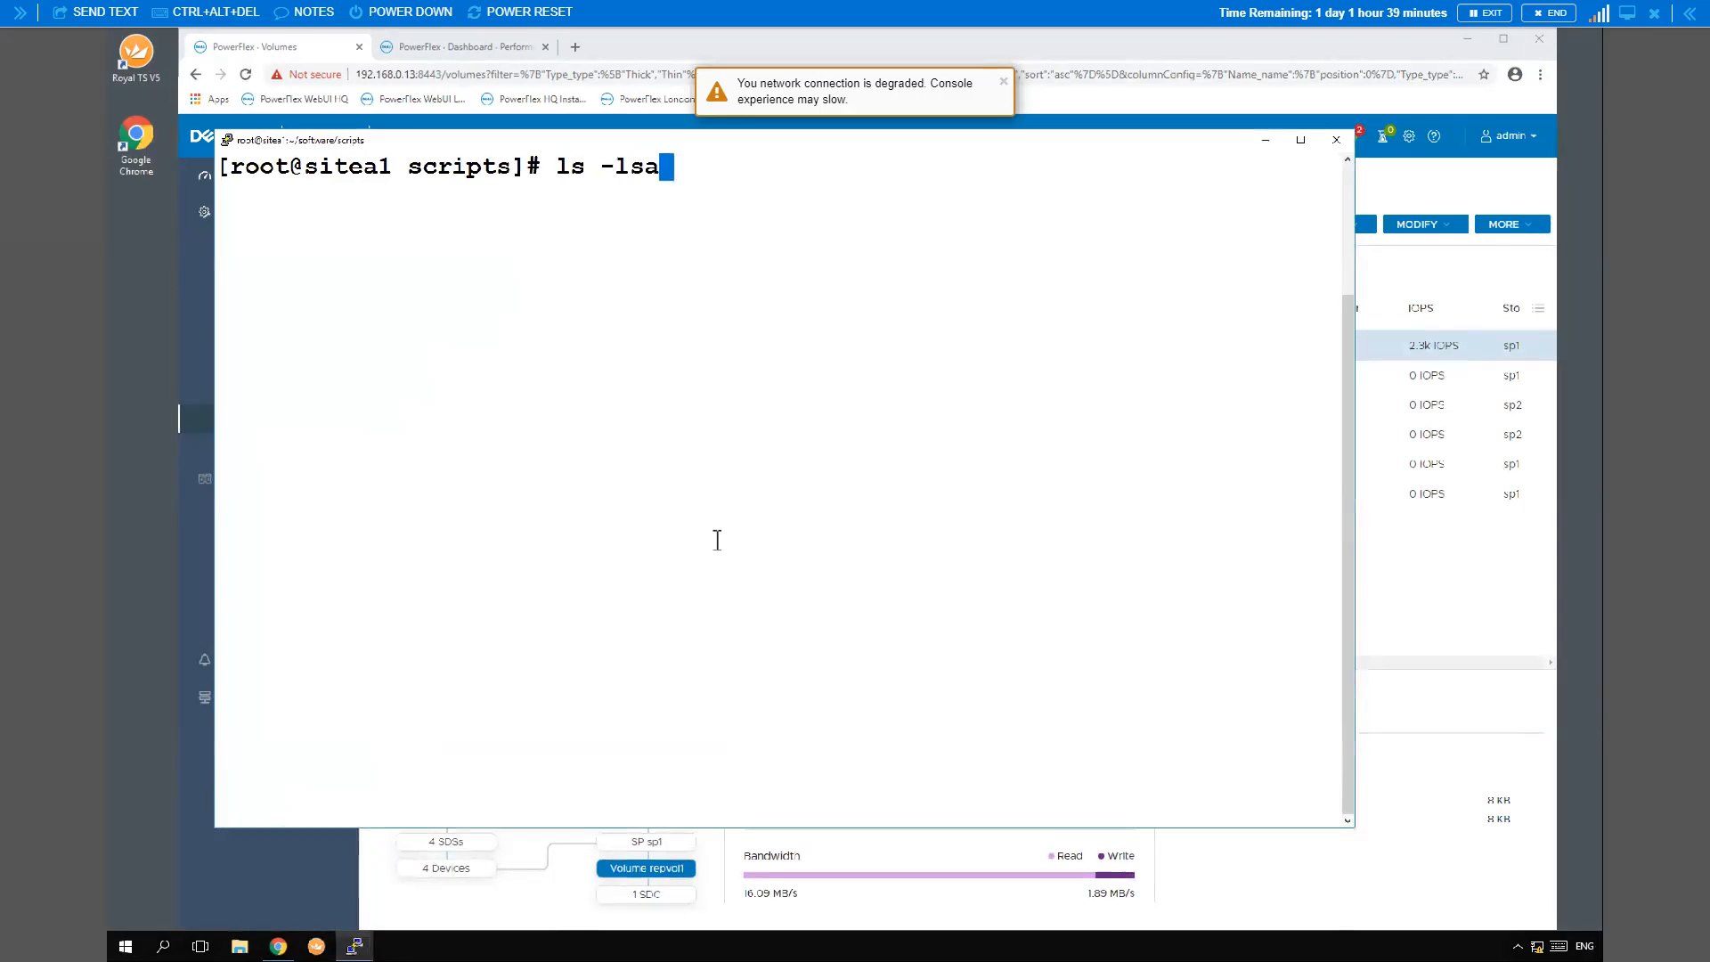
key("Up")
key("Up")
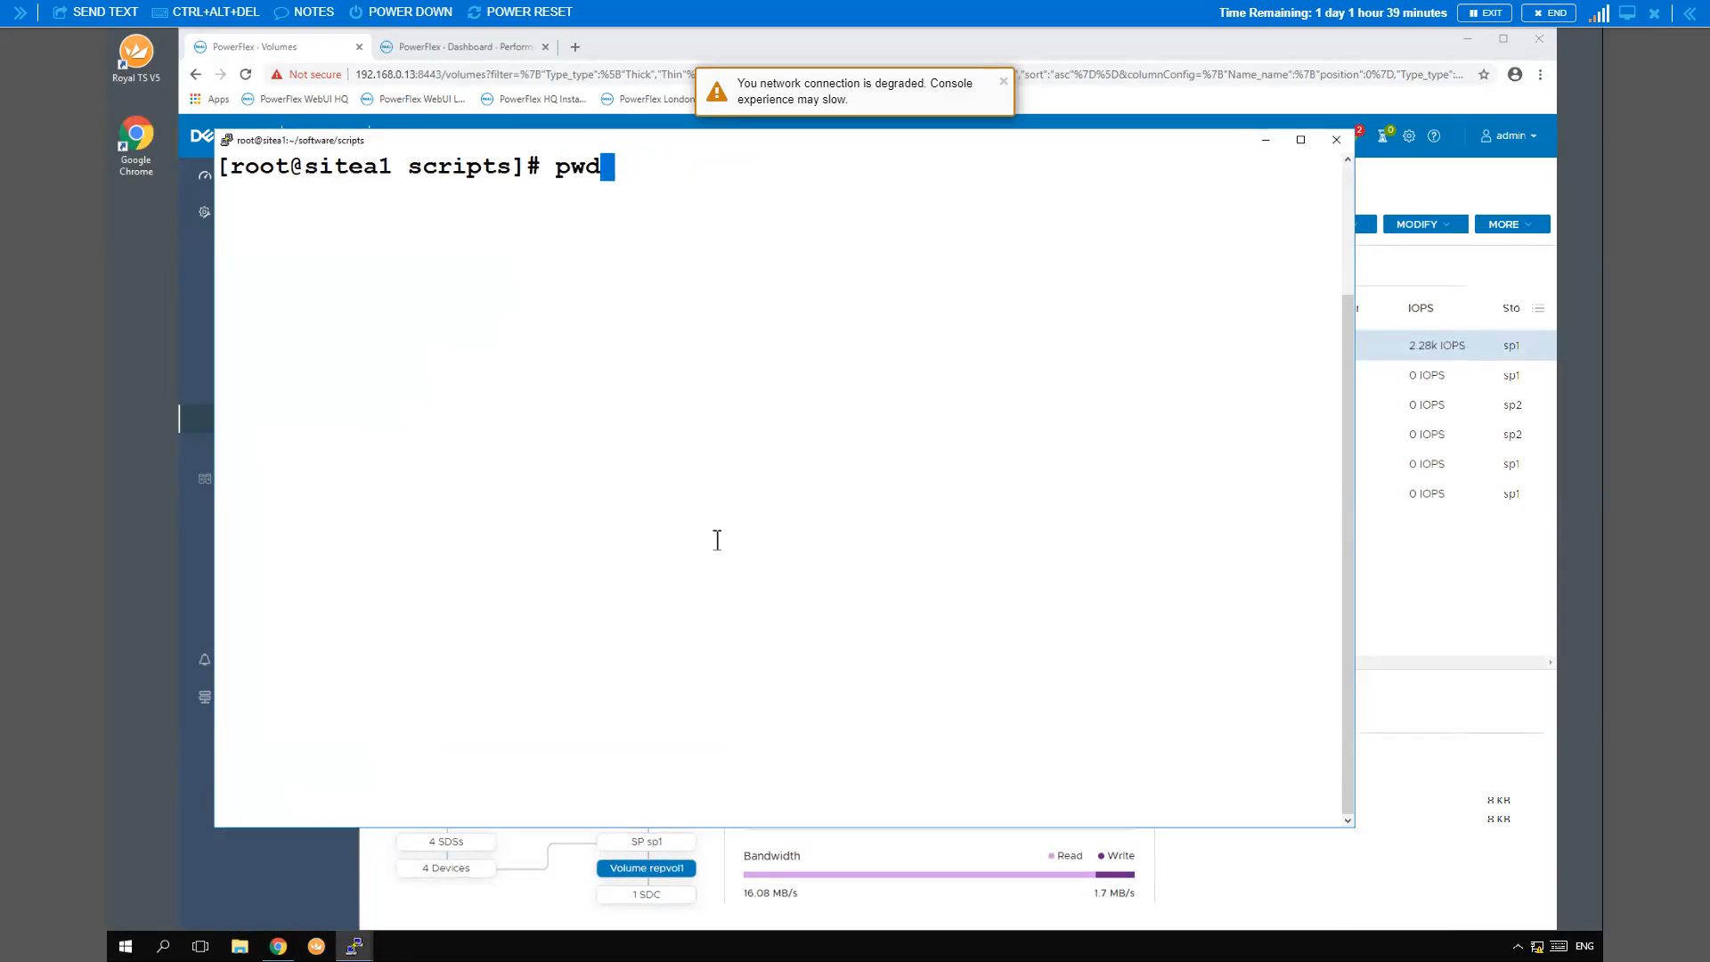
key("Down")
key("Down")
key("Down")
key("Down")
key("Down")
key("Down")
key("Down")
key("ctrl+c")
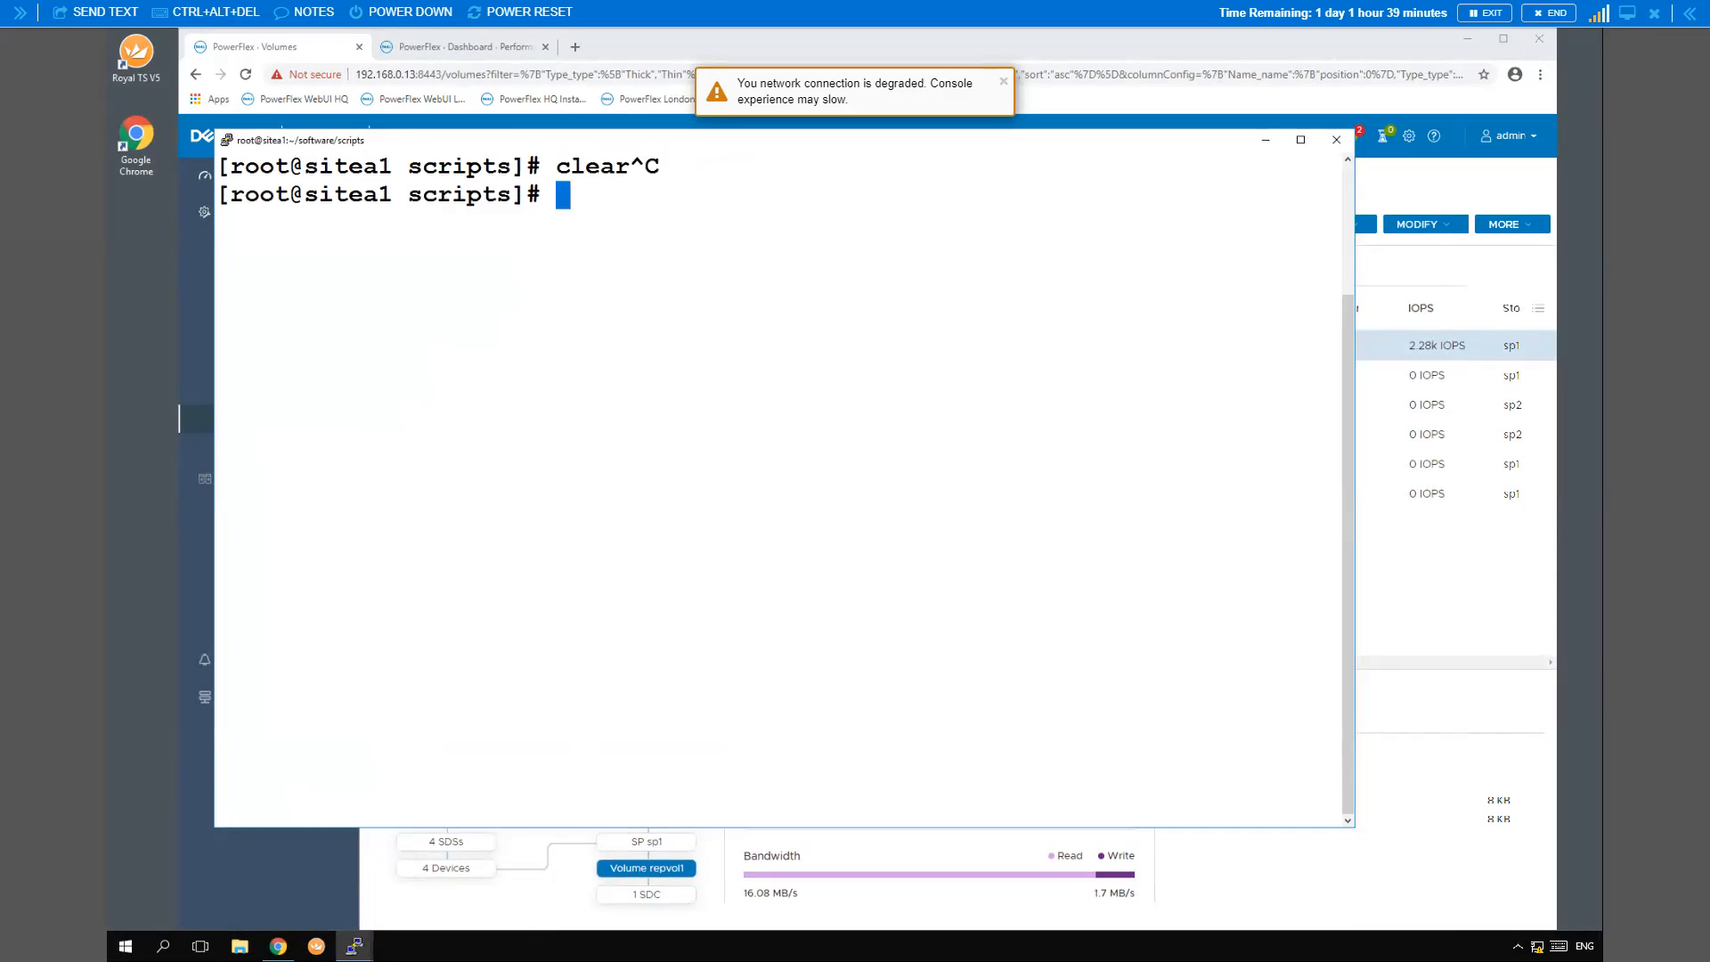
In the sitea1 terminal at the root directory, recall and run "while true;do dd if=/thin/file of=/dev/null count=1500000 bs=8k;done"
mouse_move(354, 946)
left_click(286, 900)
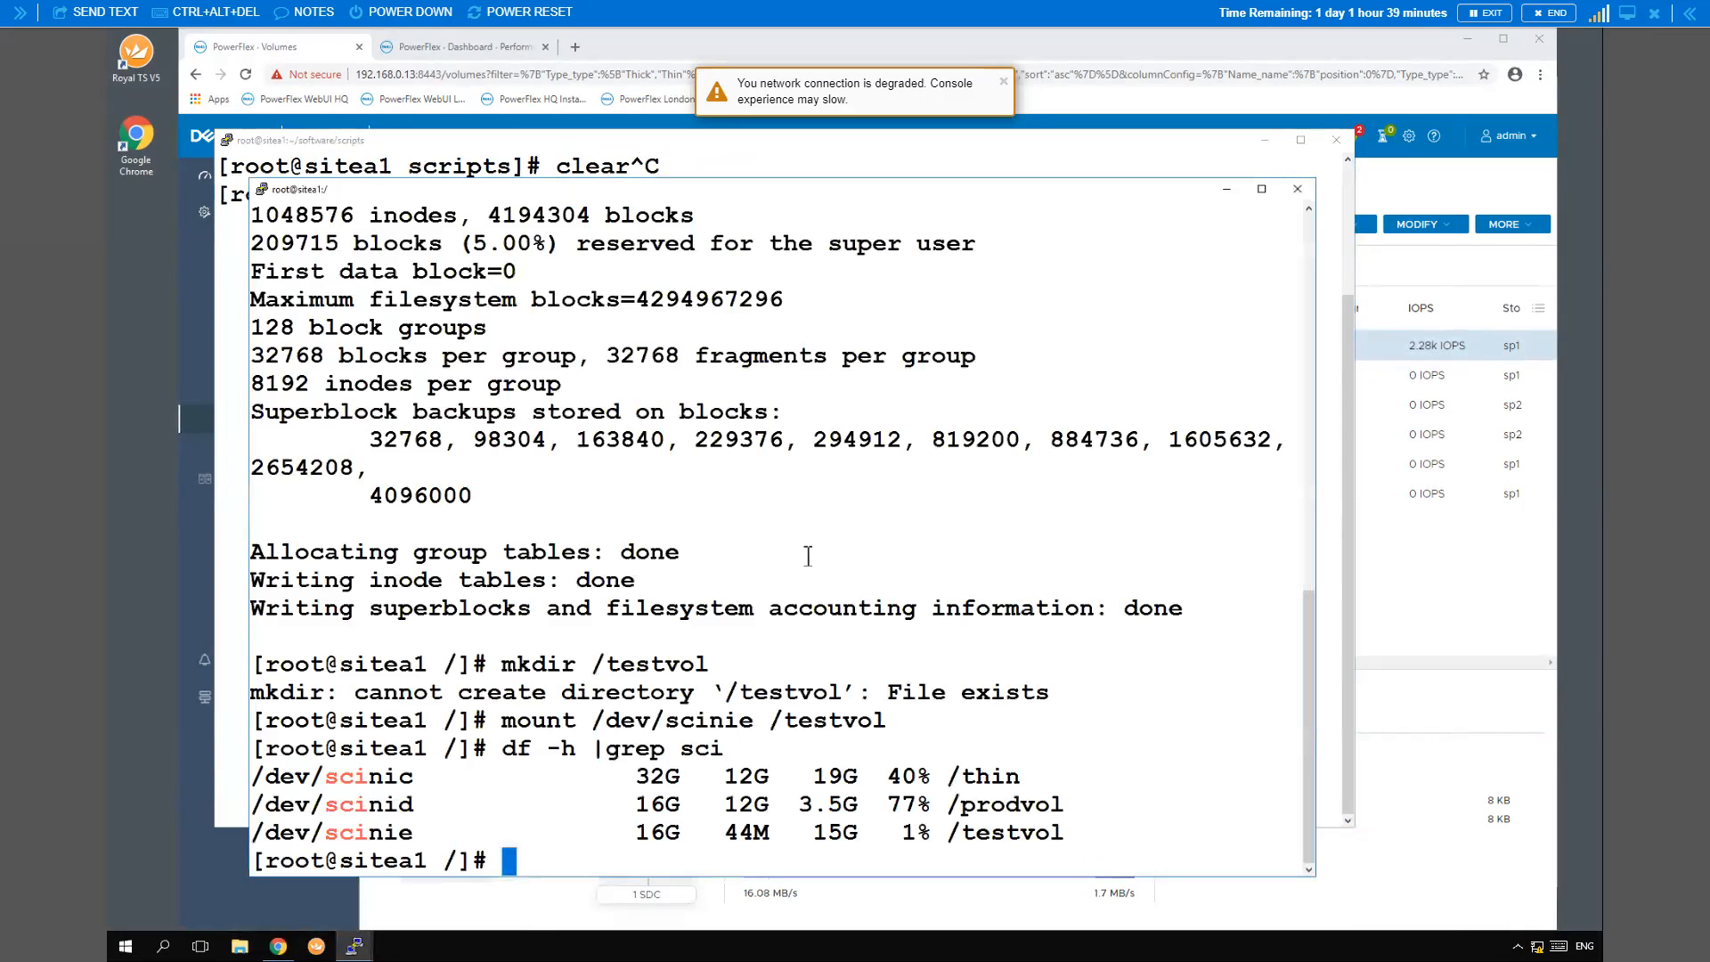
key("Up")
key("Up")
key("Up")
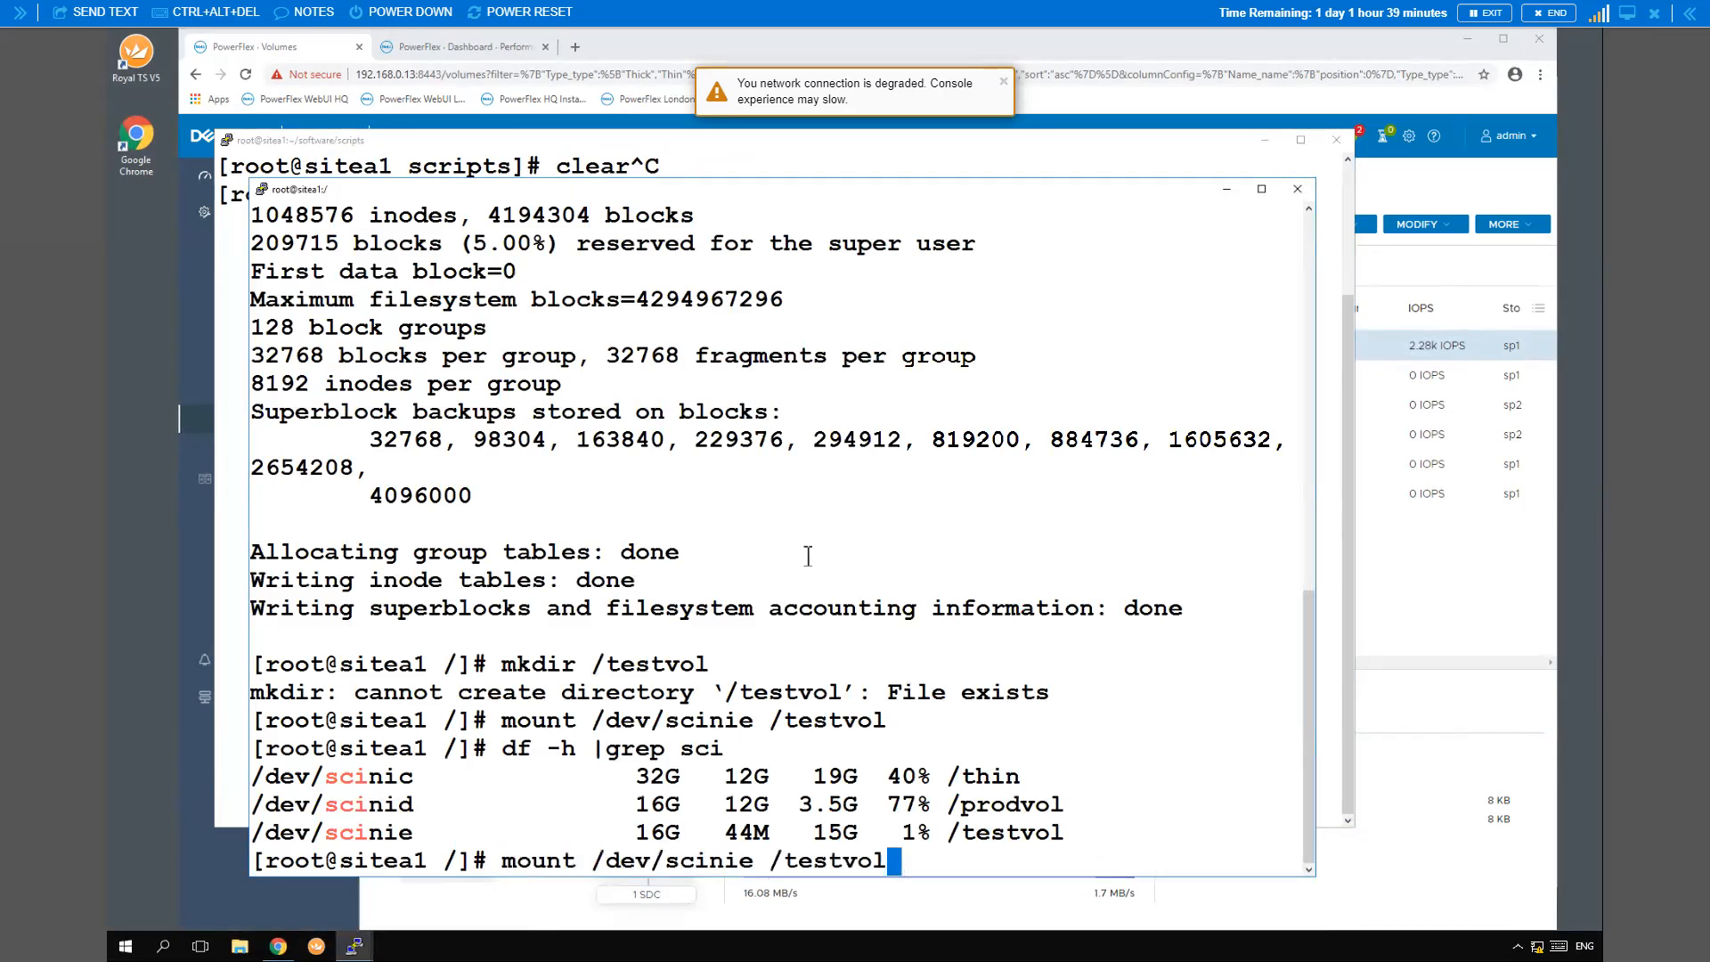
key("Up")
key("Down")
key("Down")
key("Down")
key("Up")
key("Up")
key("Up")
key("Up")
key("Up")
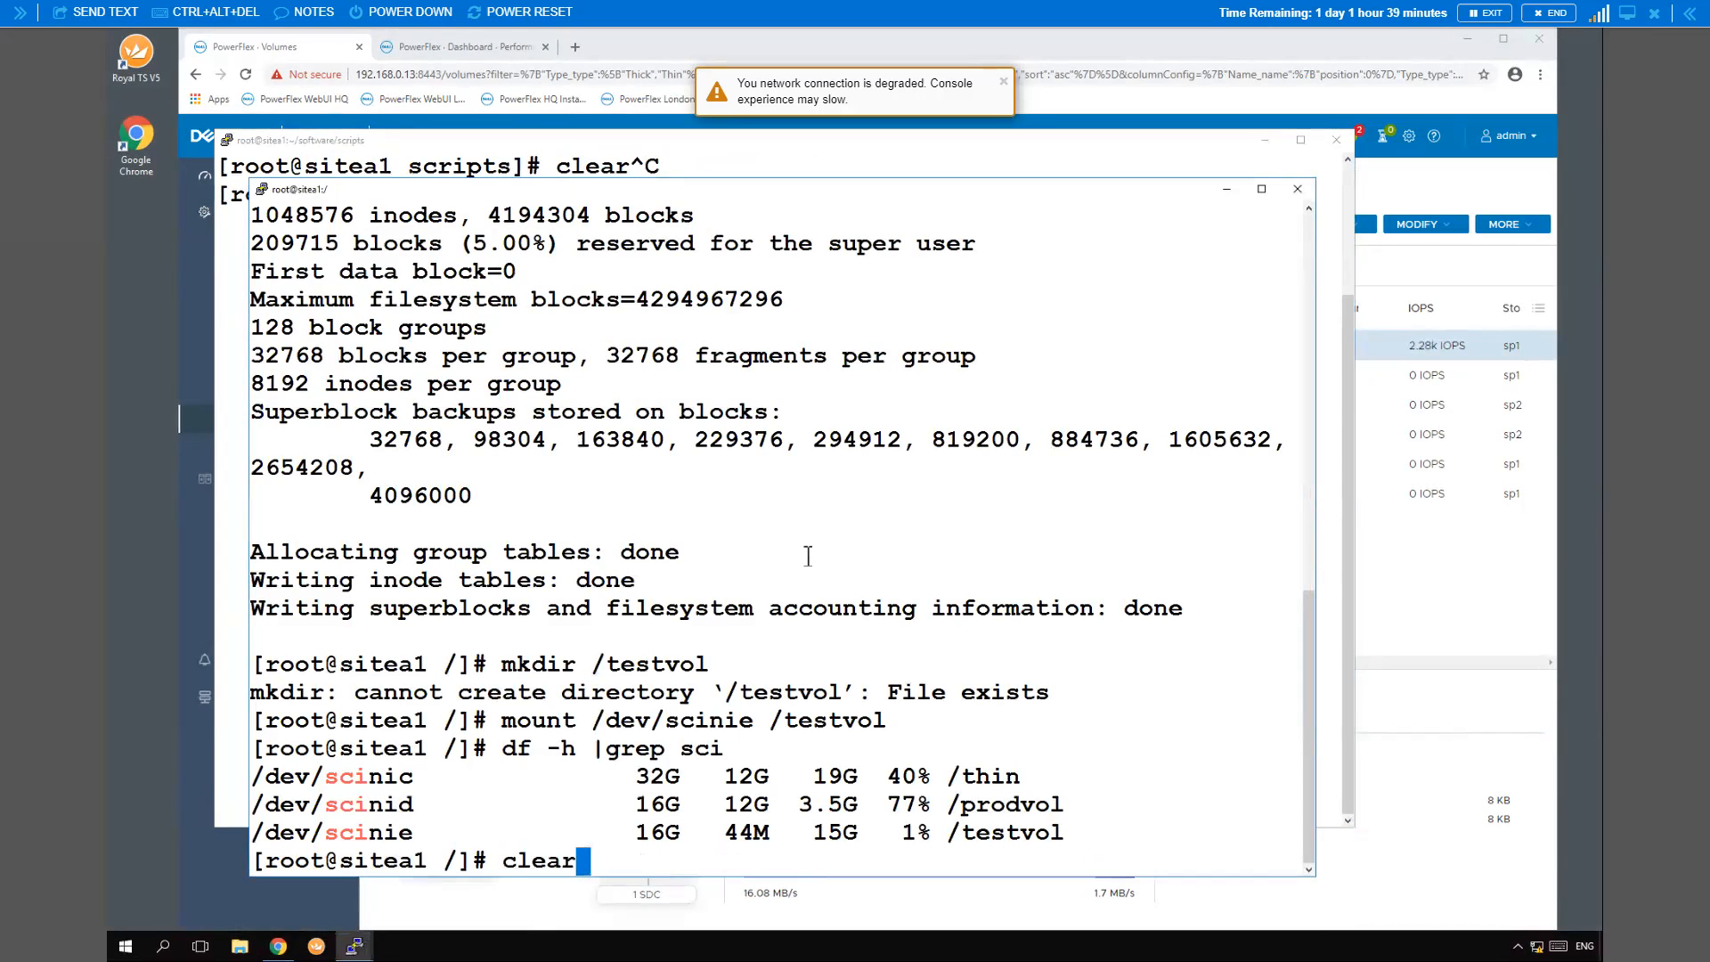
key("Up")
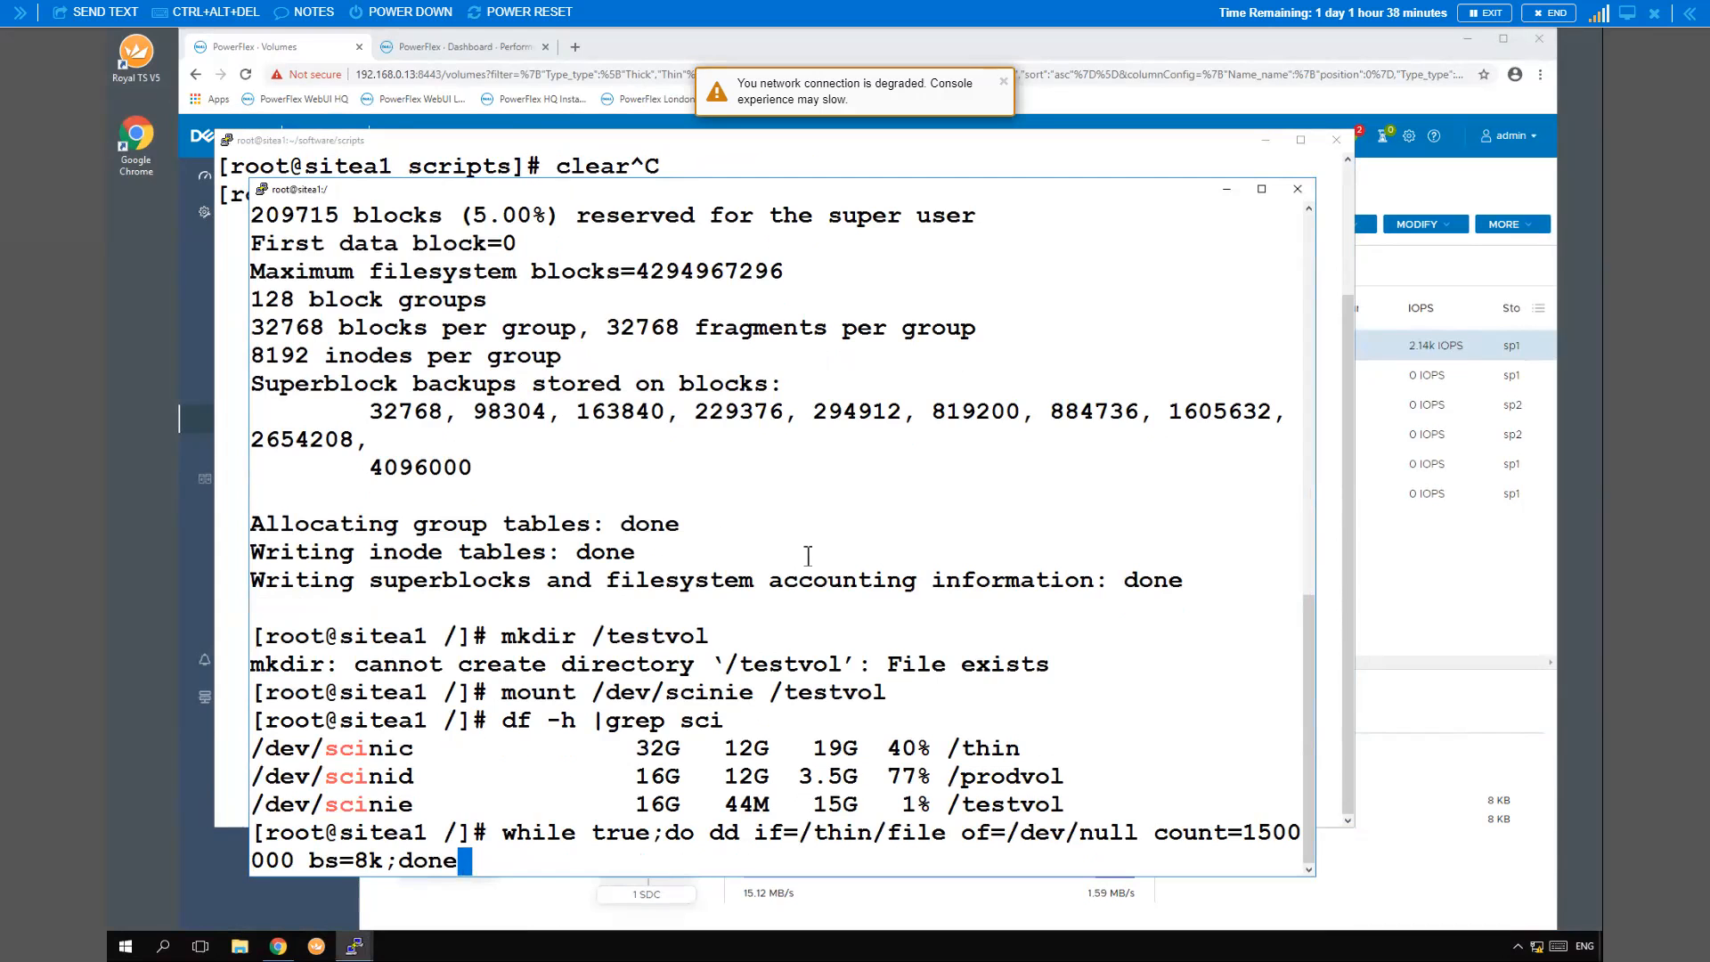
key("Return")
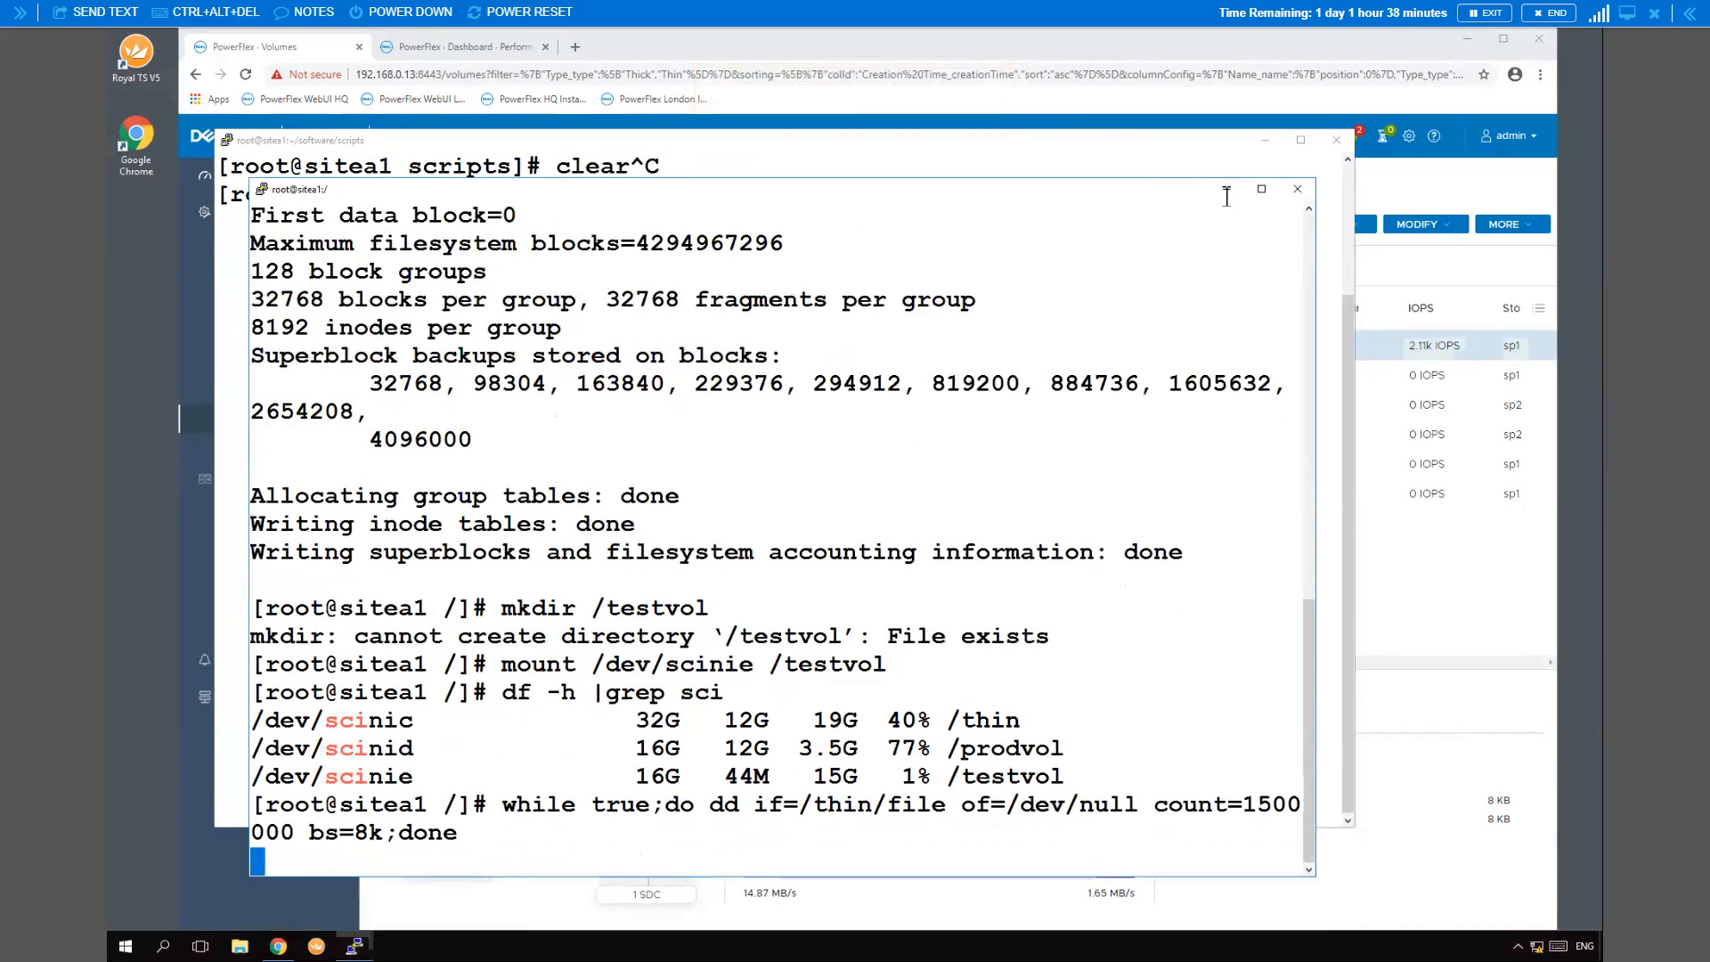
Minimize both terminal windows and select only the volume thin in the volume list to view its performance
left_click(1226, 190)
left_click(1265, 139)
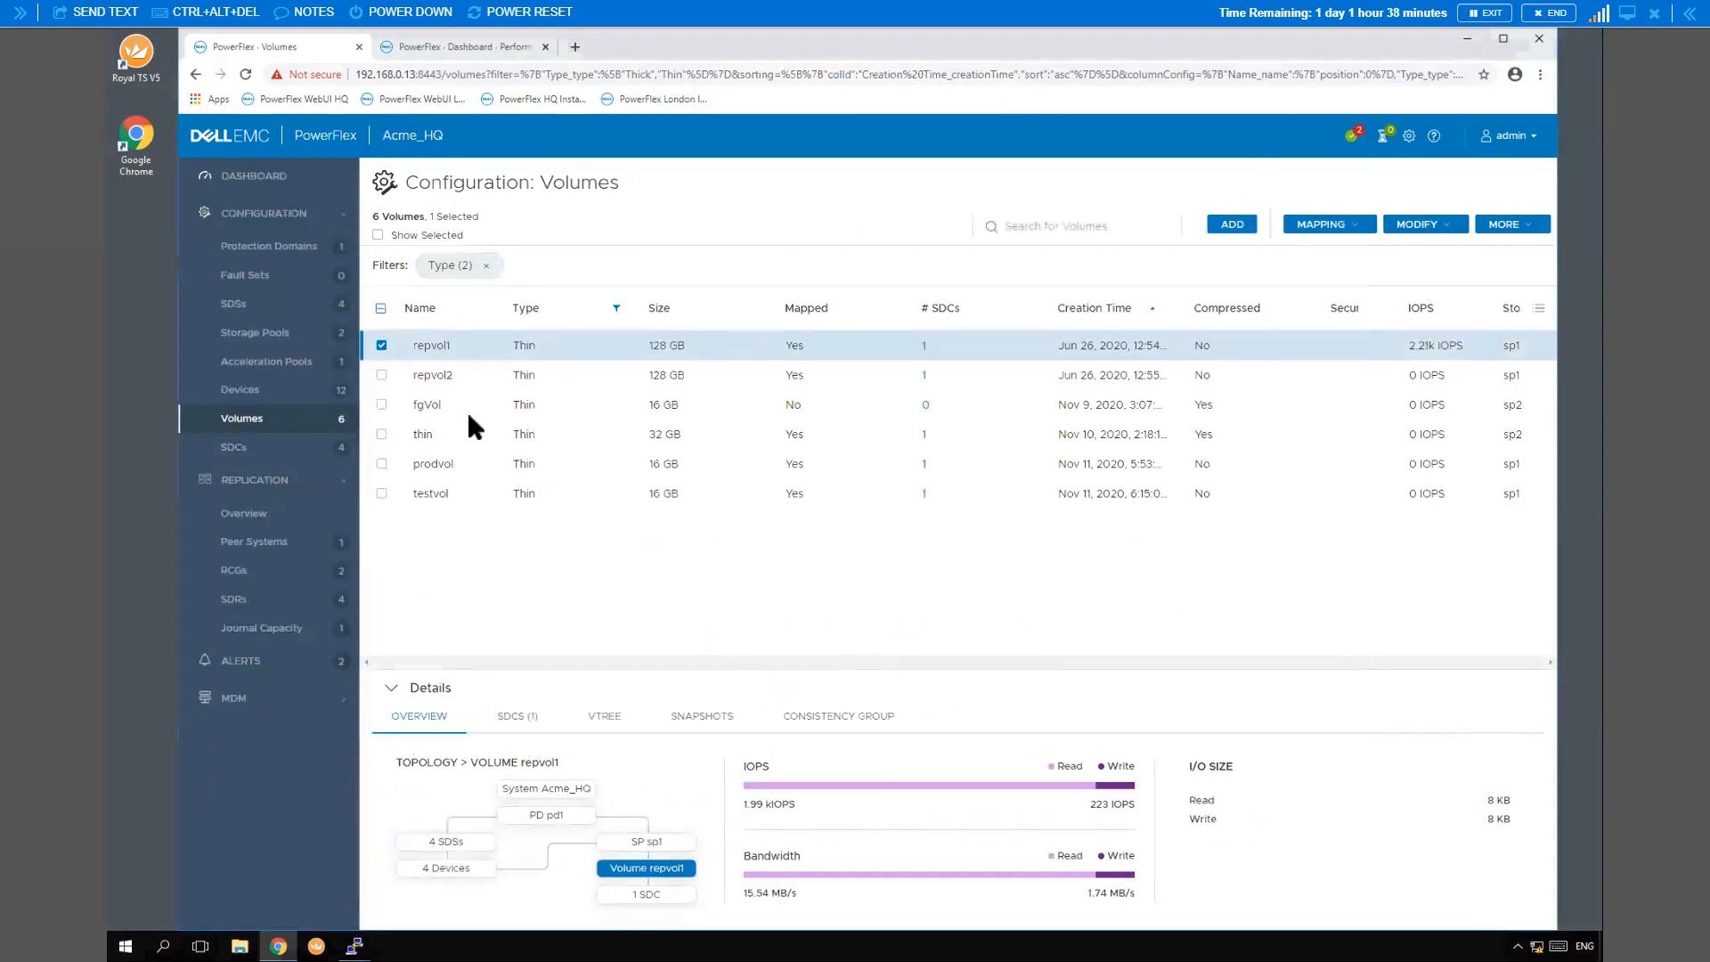
left_click(380, 343)
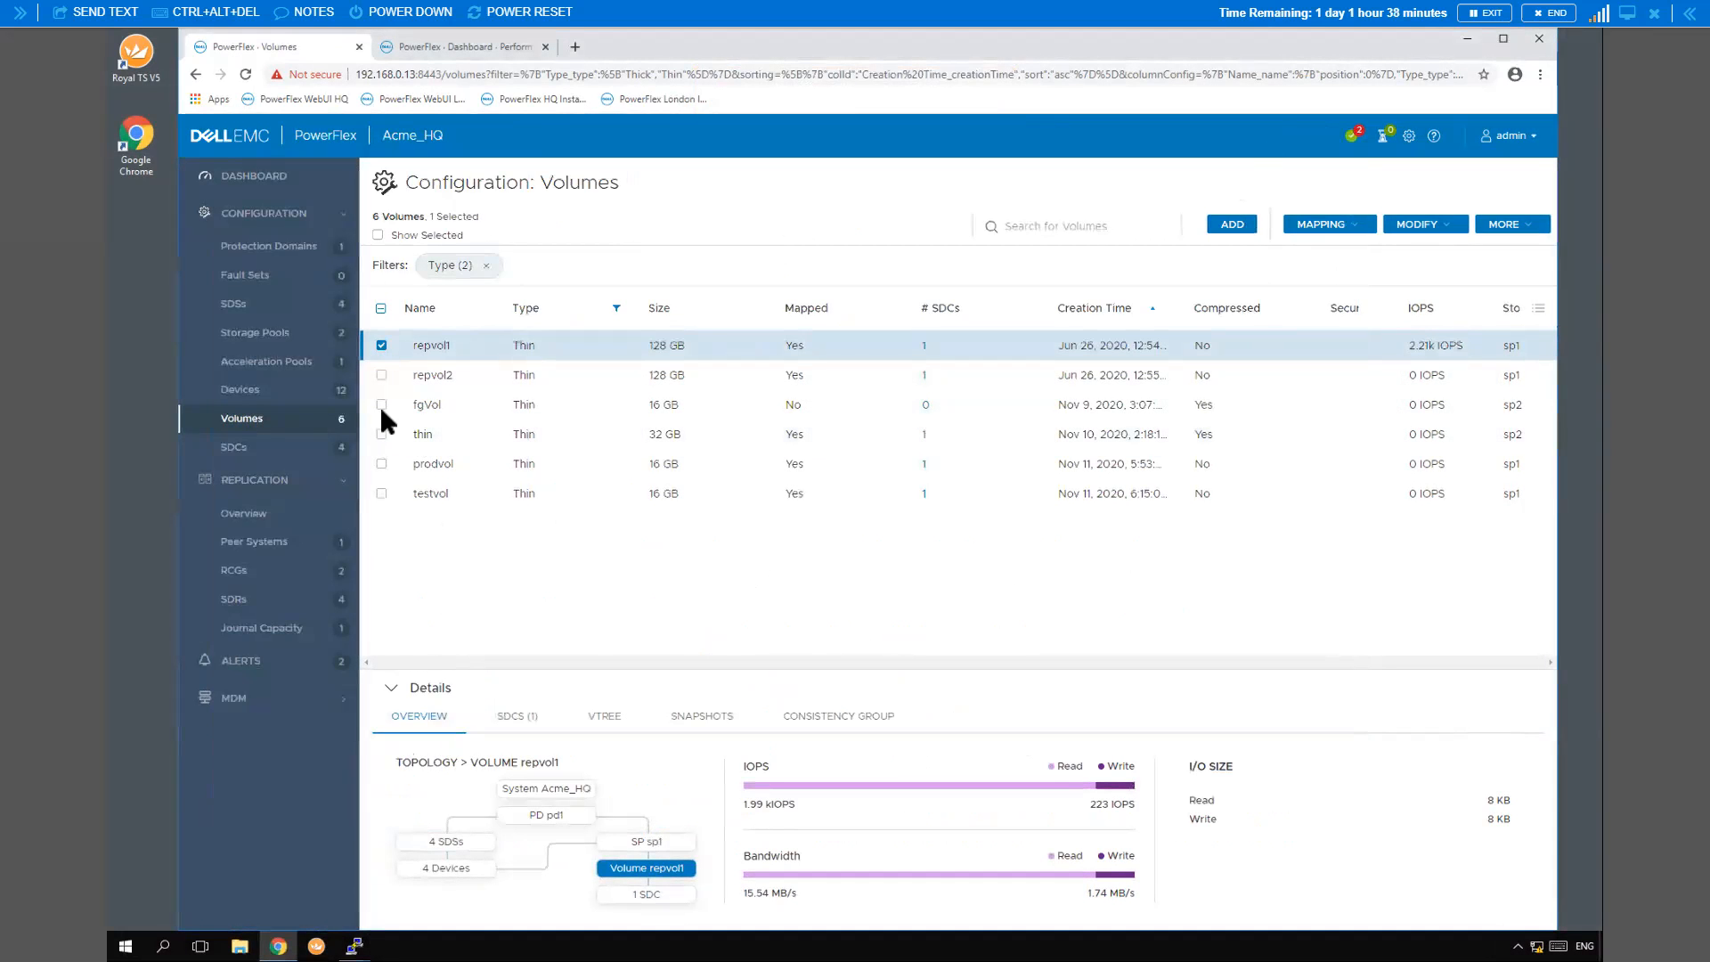
left_click(415, 435)
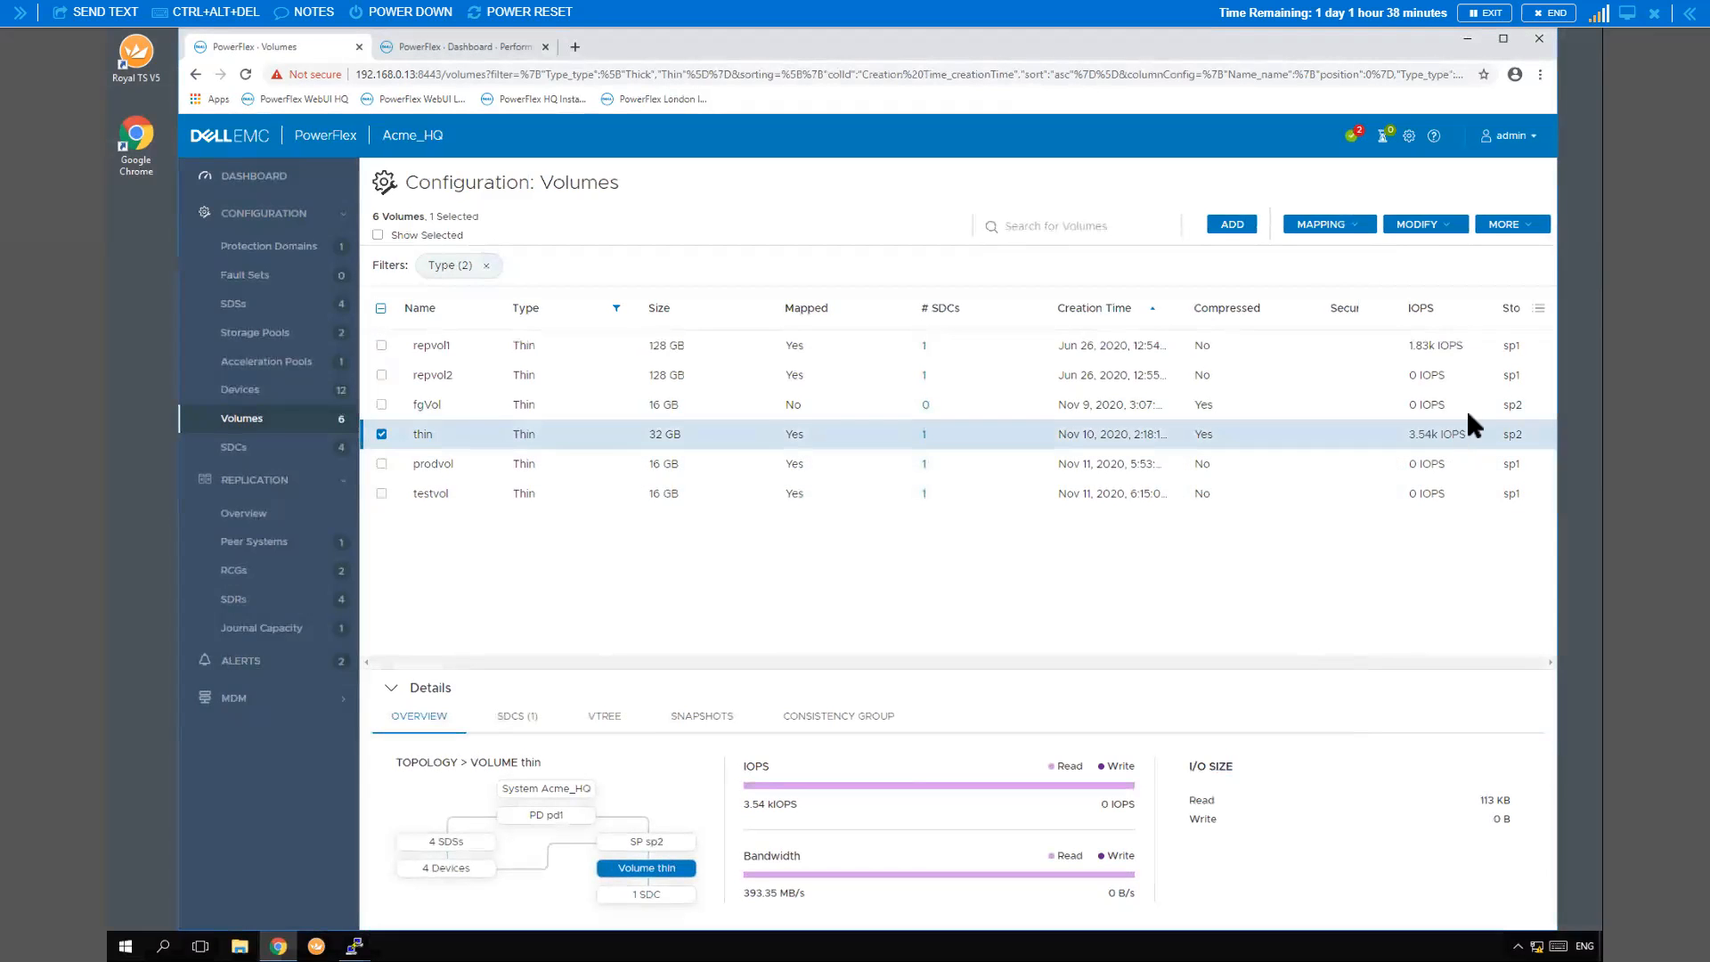
Apply an IOPS limit of 900 to the volume thin, leaving its bandwidth unlimited
left_click(1536, 226)
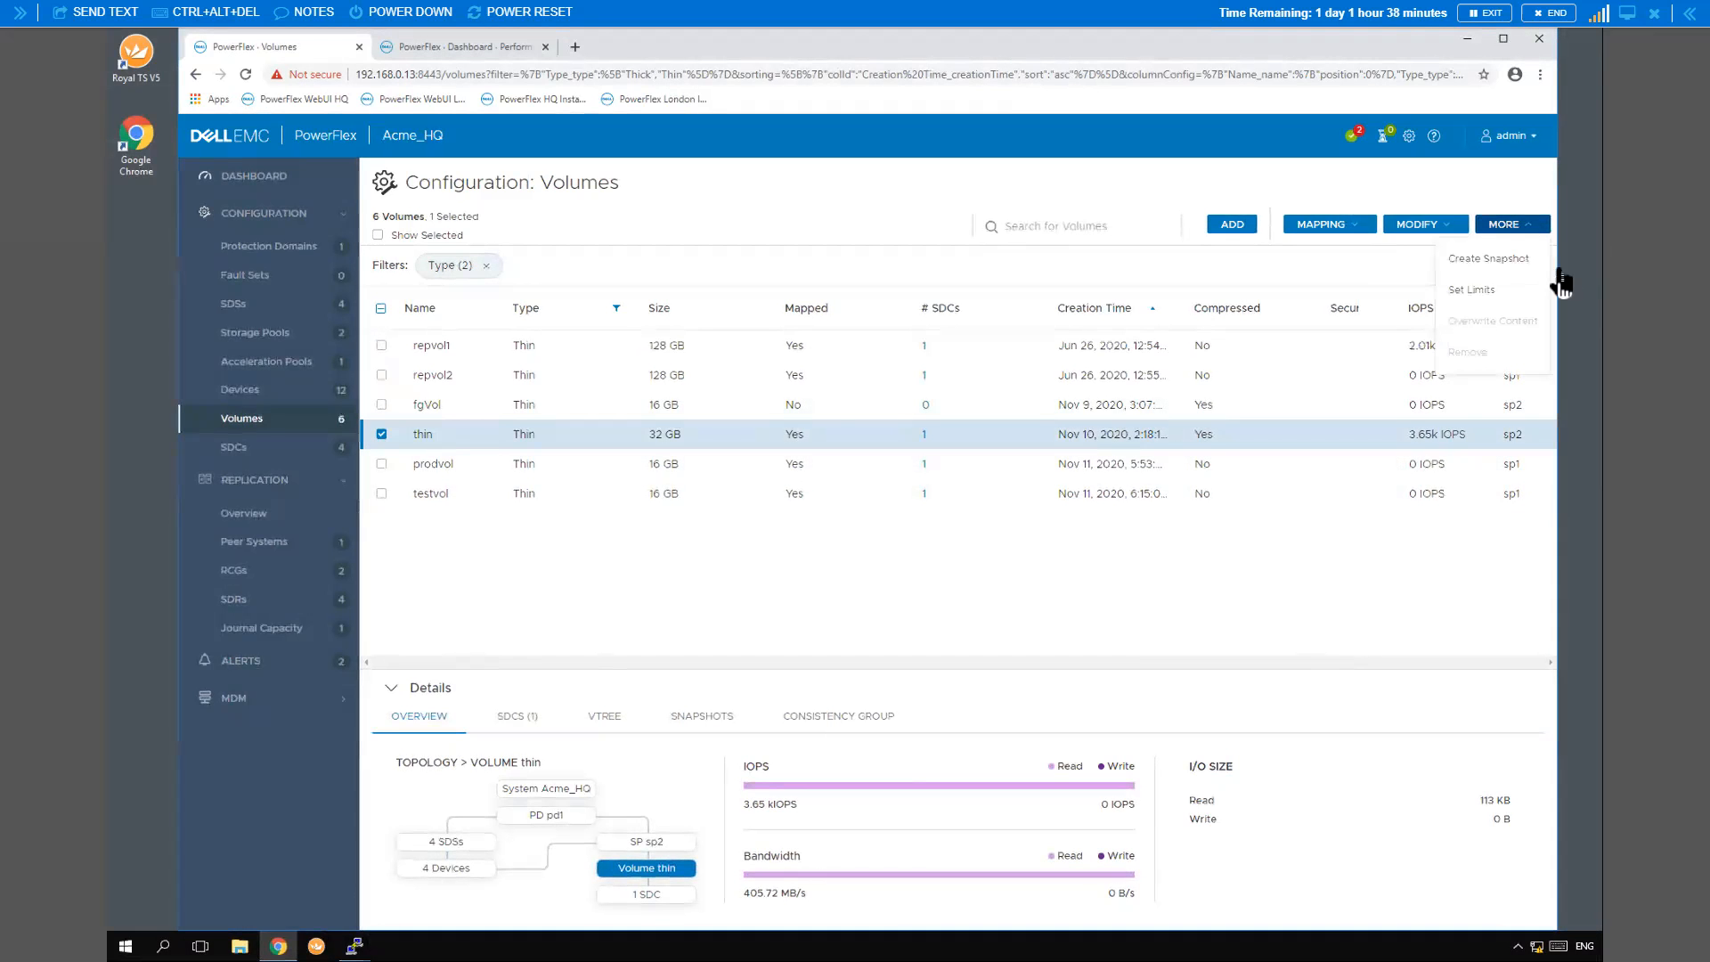
left_click(1492, 291)
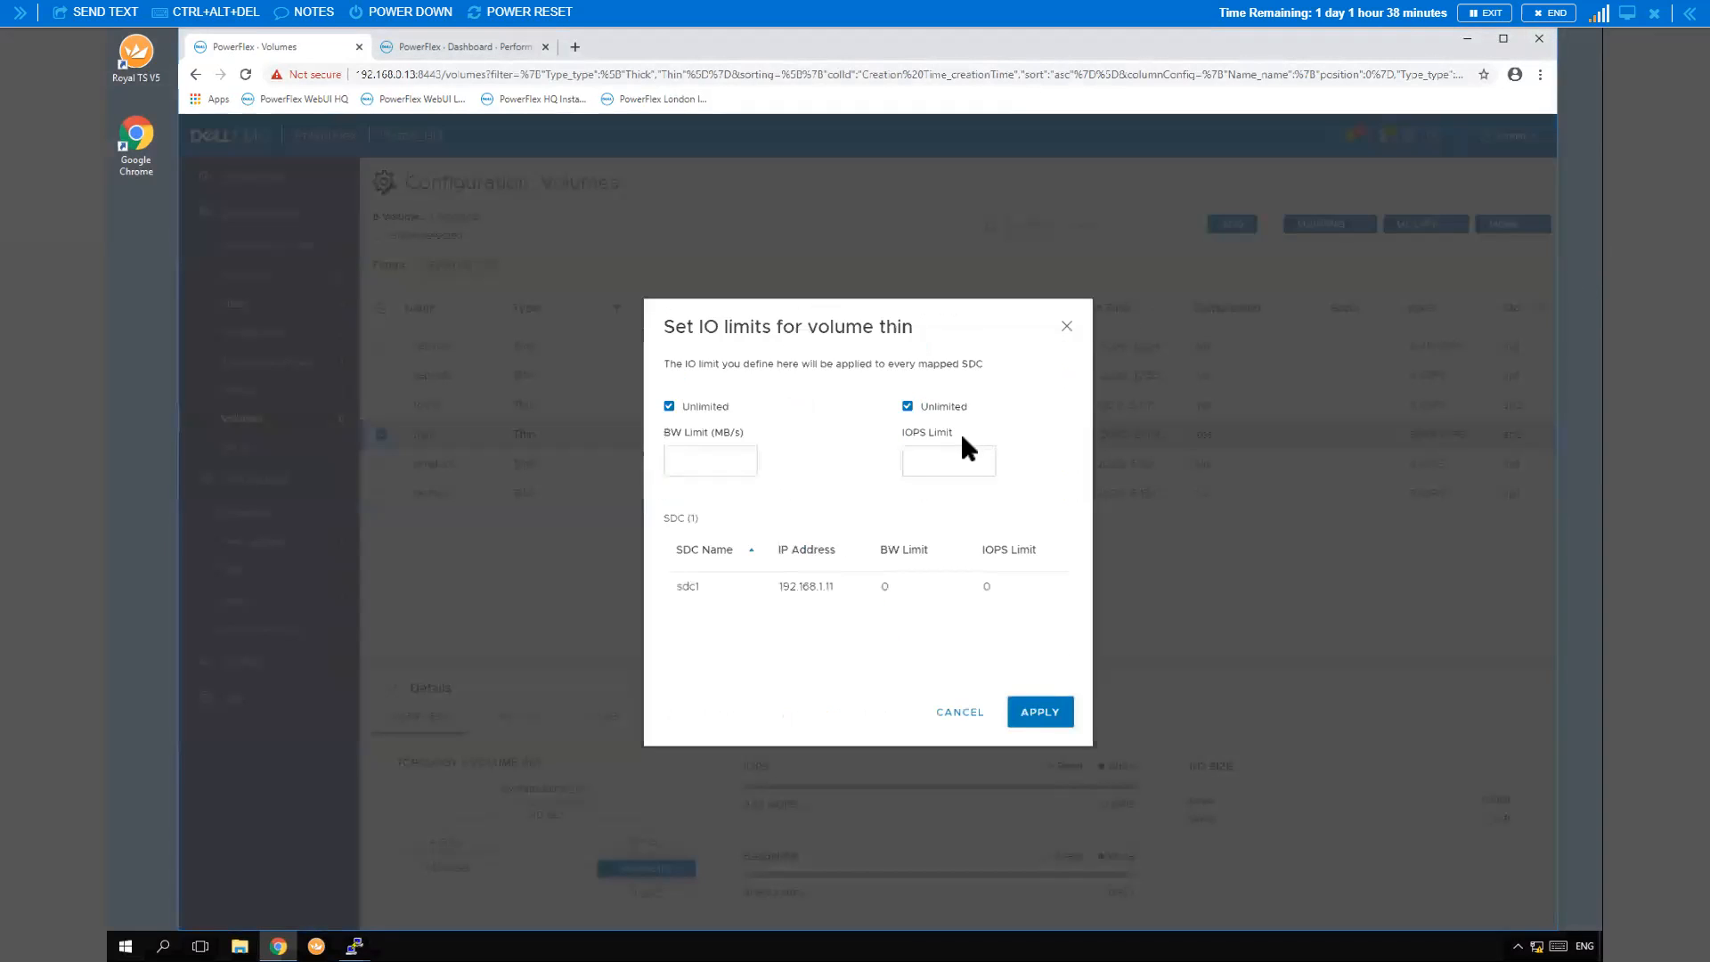
double_click(906, 407)
left_click(933, 462)
left_click(908, 407)
left_click(929, 455)
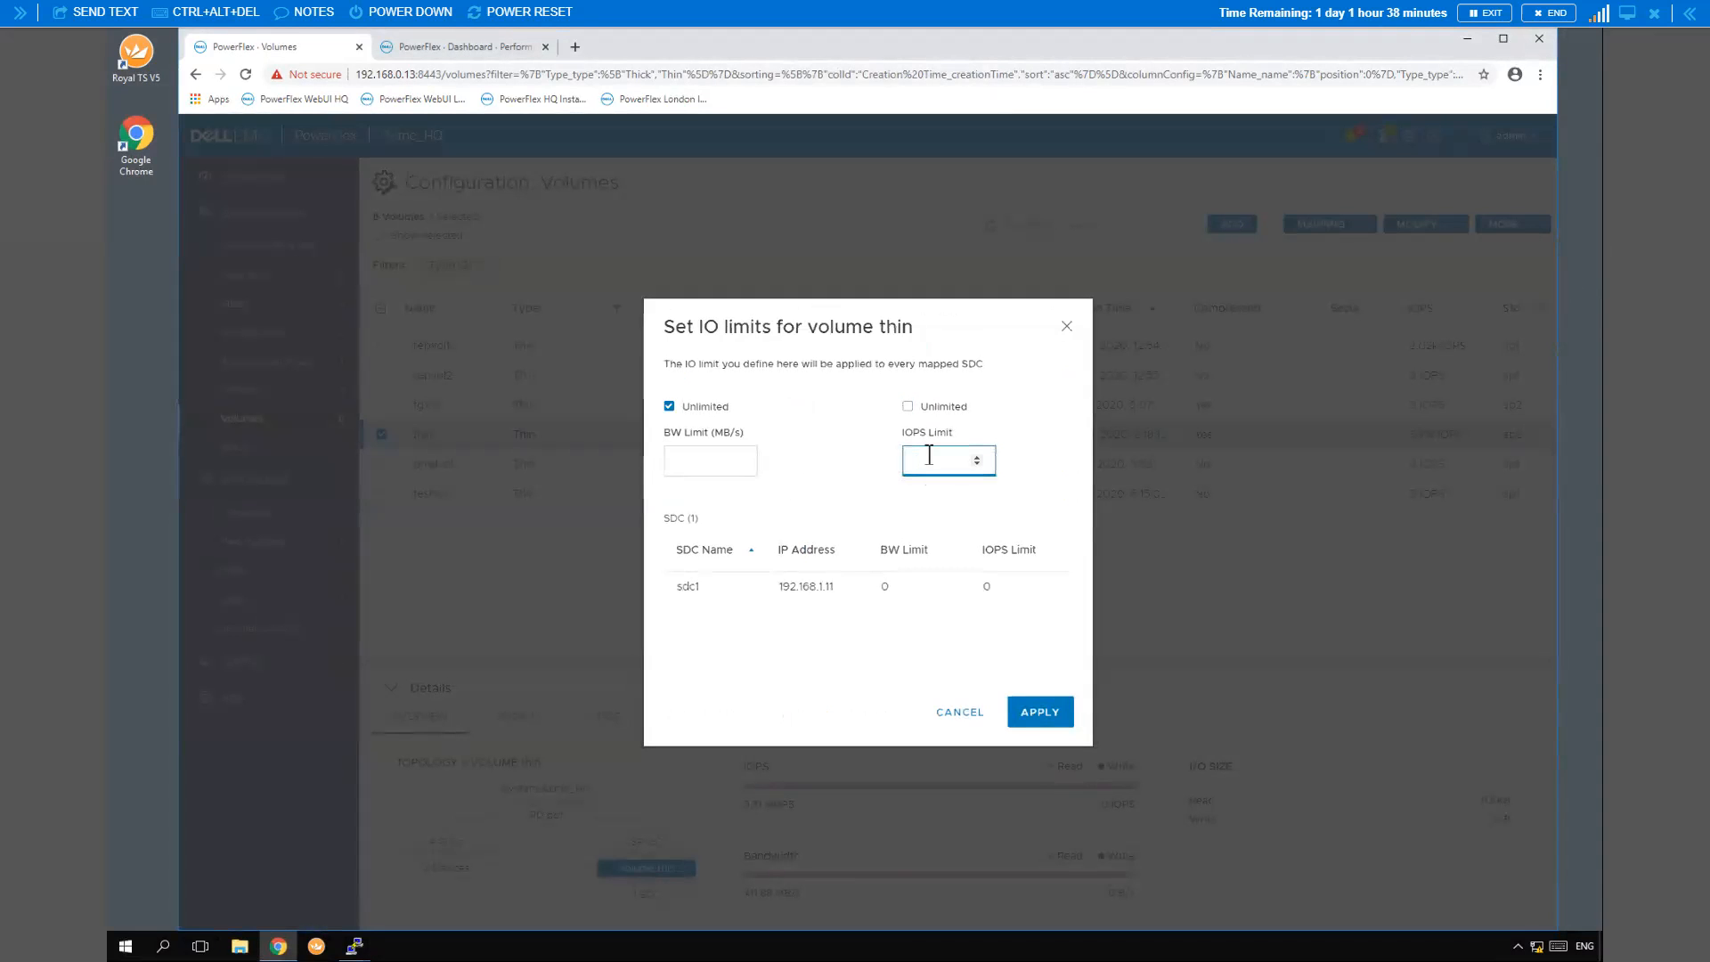
type("900")
left_click(1043, 719)
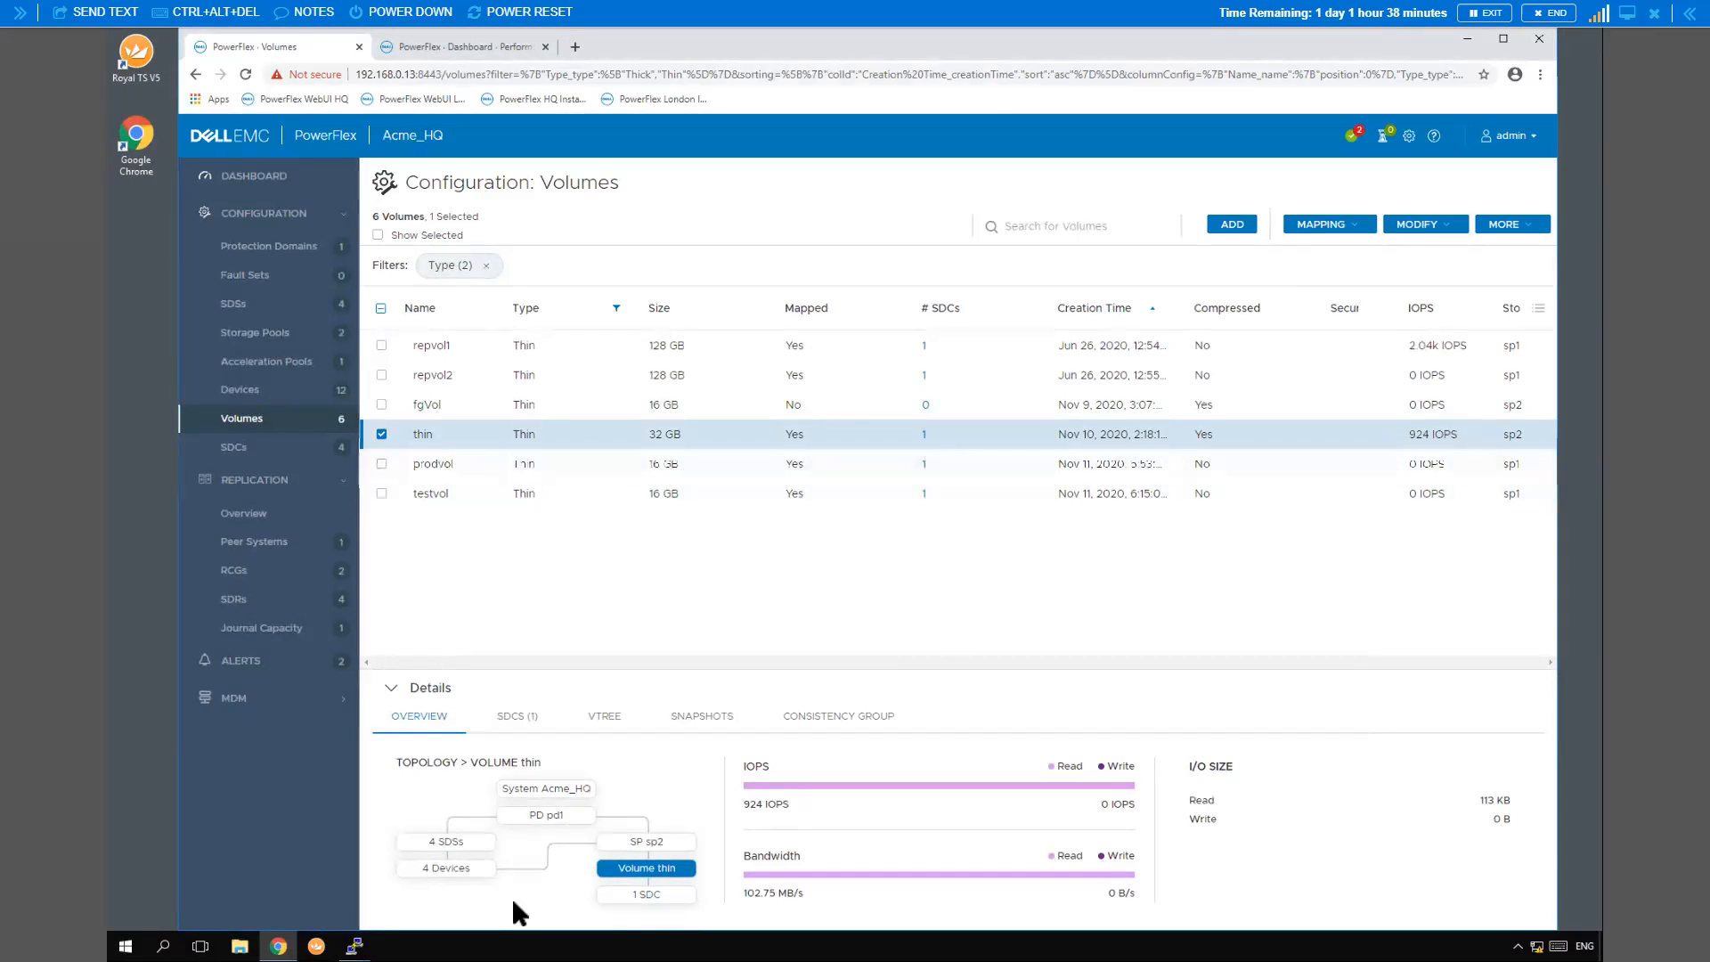
Check the dd loop's throughput in the sitea1 root-directory terminal, and minimize the window
left_click(354, 946)
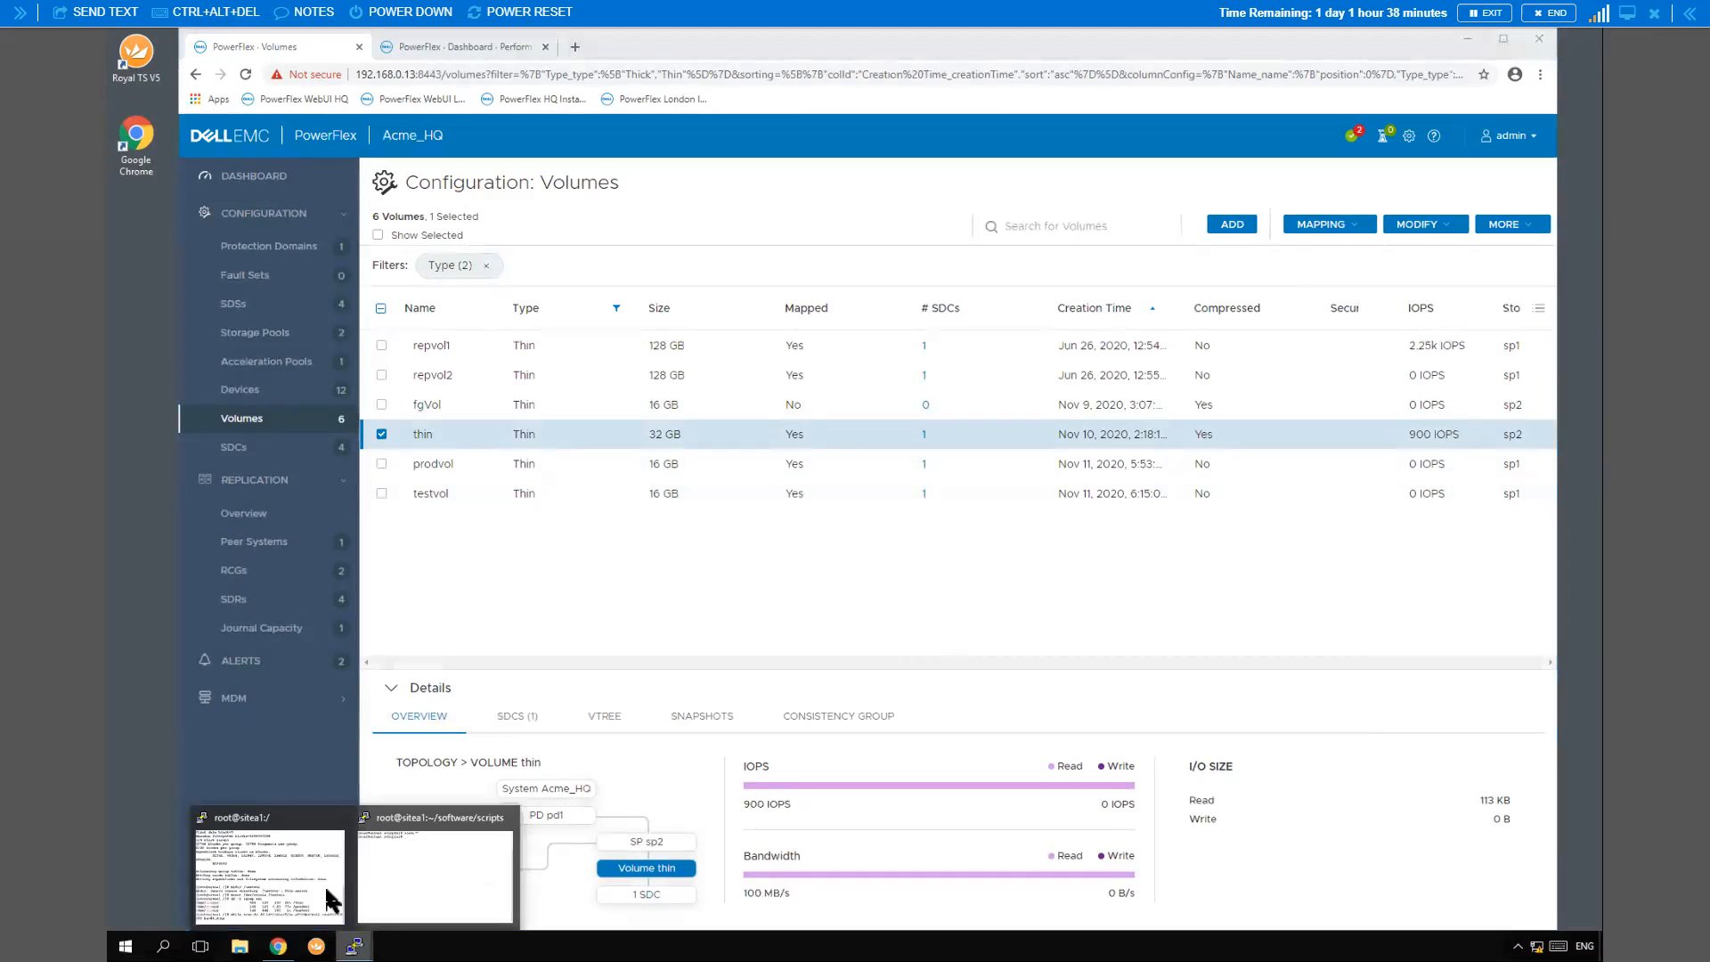
left_click(294, 877)
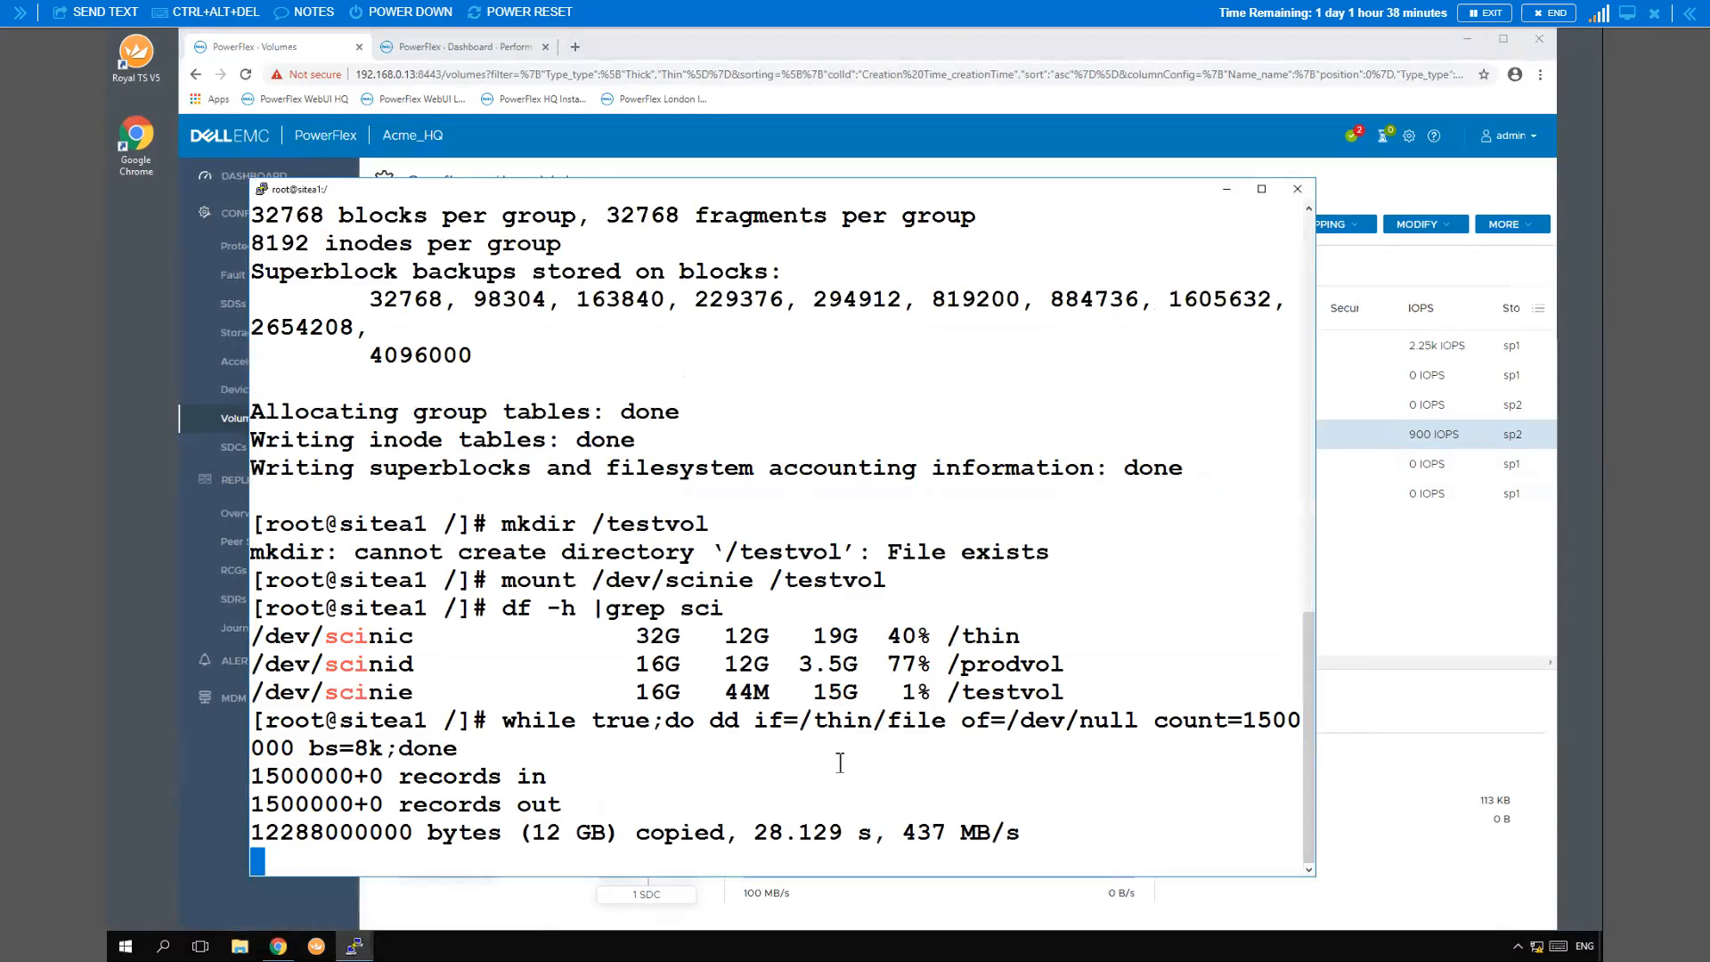
left_click(1229, 188)
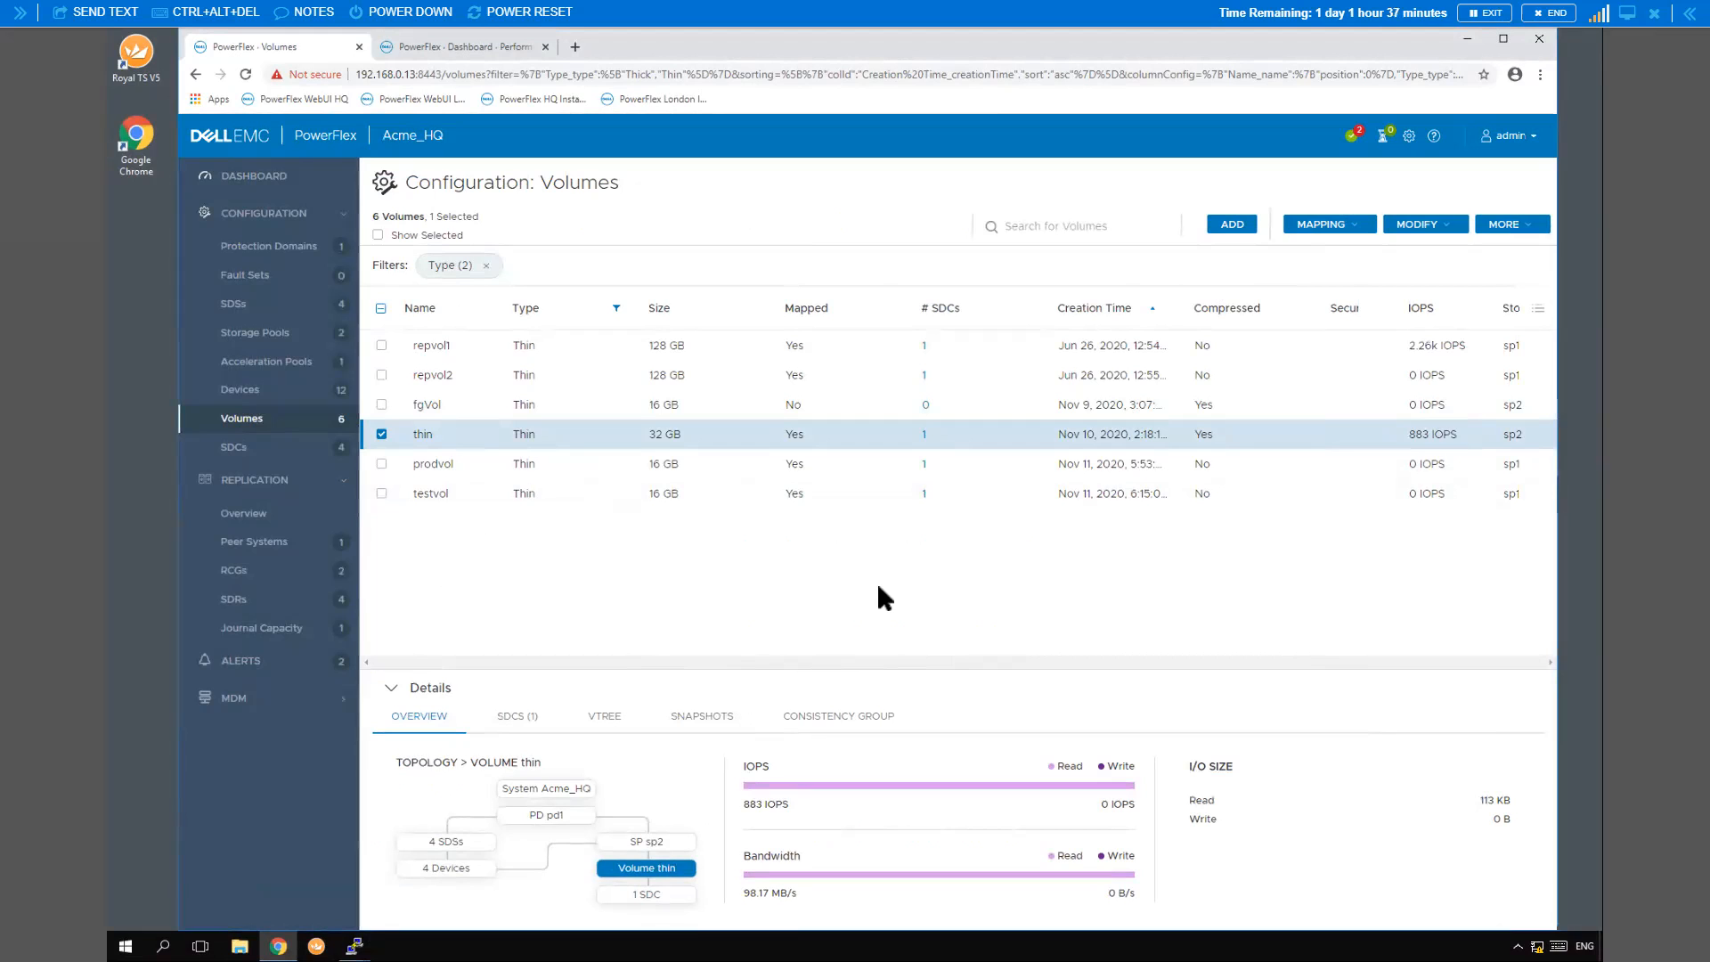
Set the volume thin's IOPS limit back to unlimited and apply it
left_click(1529, 233)
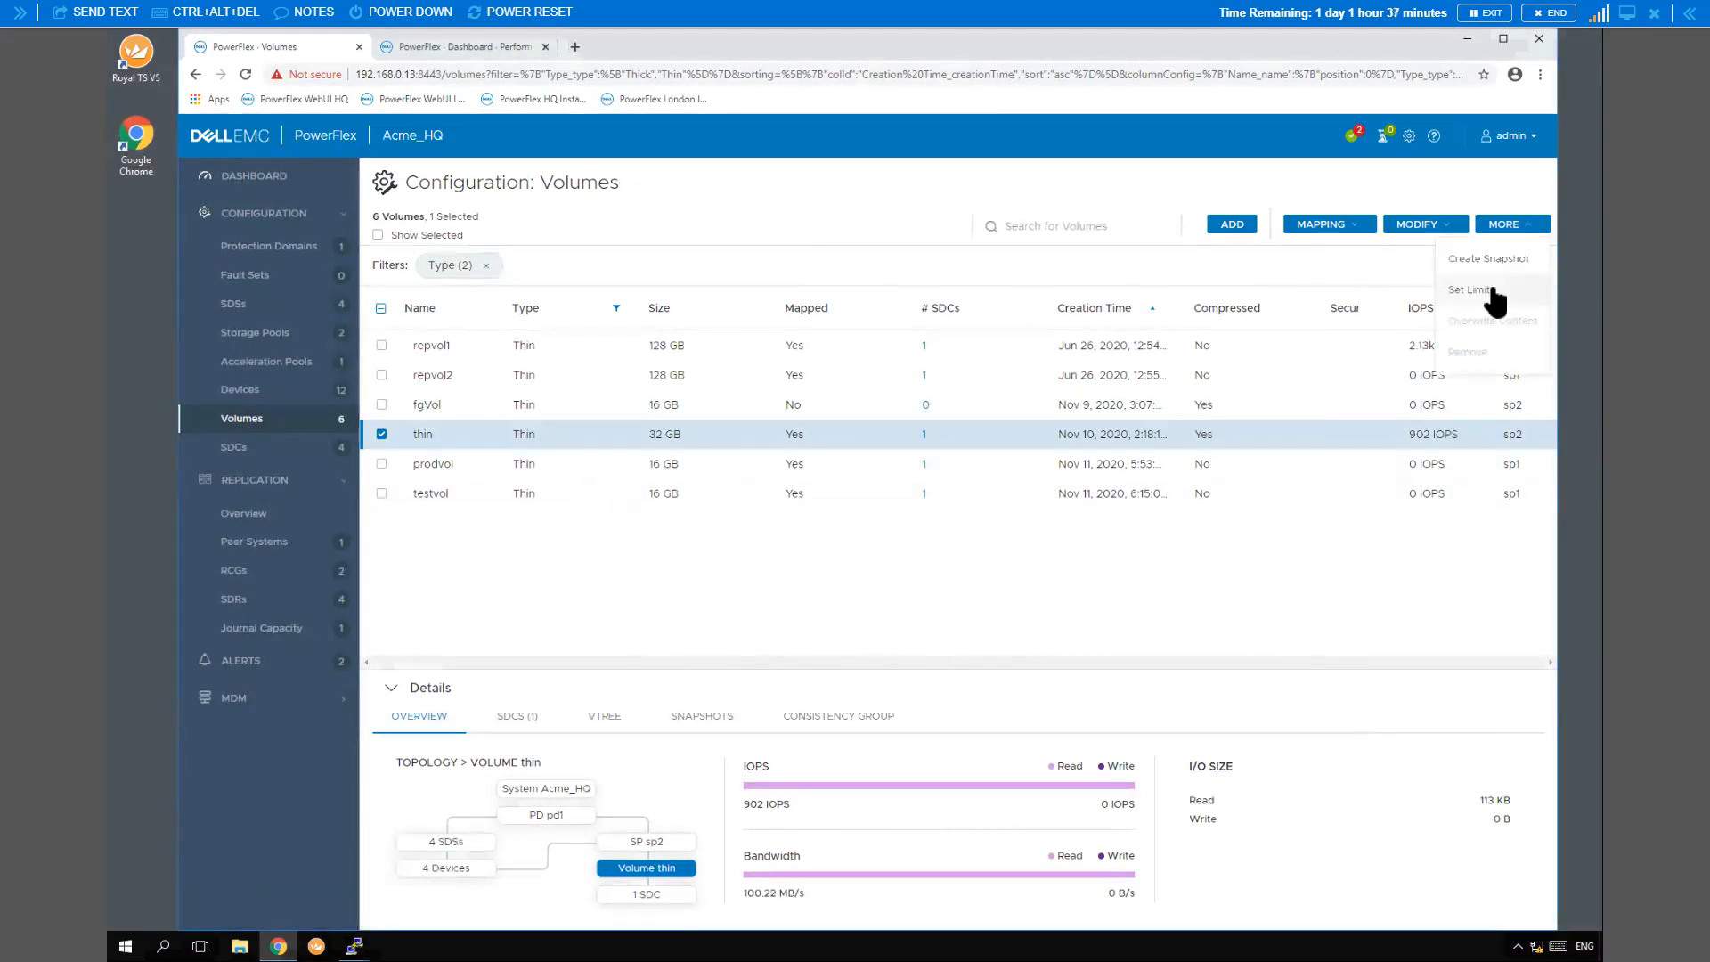
left_click(1493, 297)
left_click(908, 406)
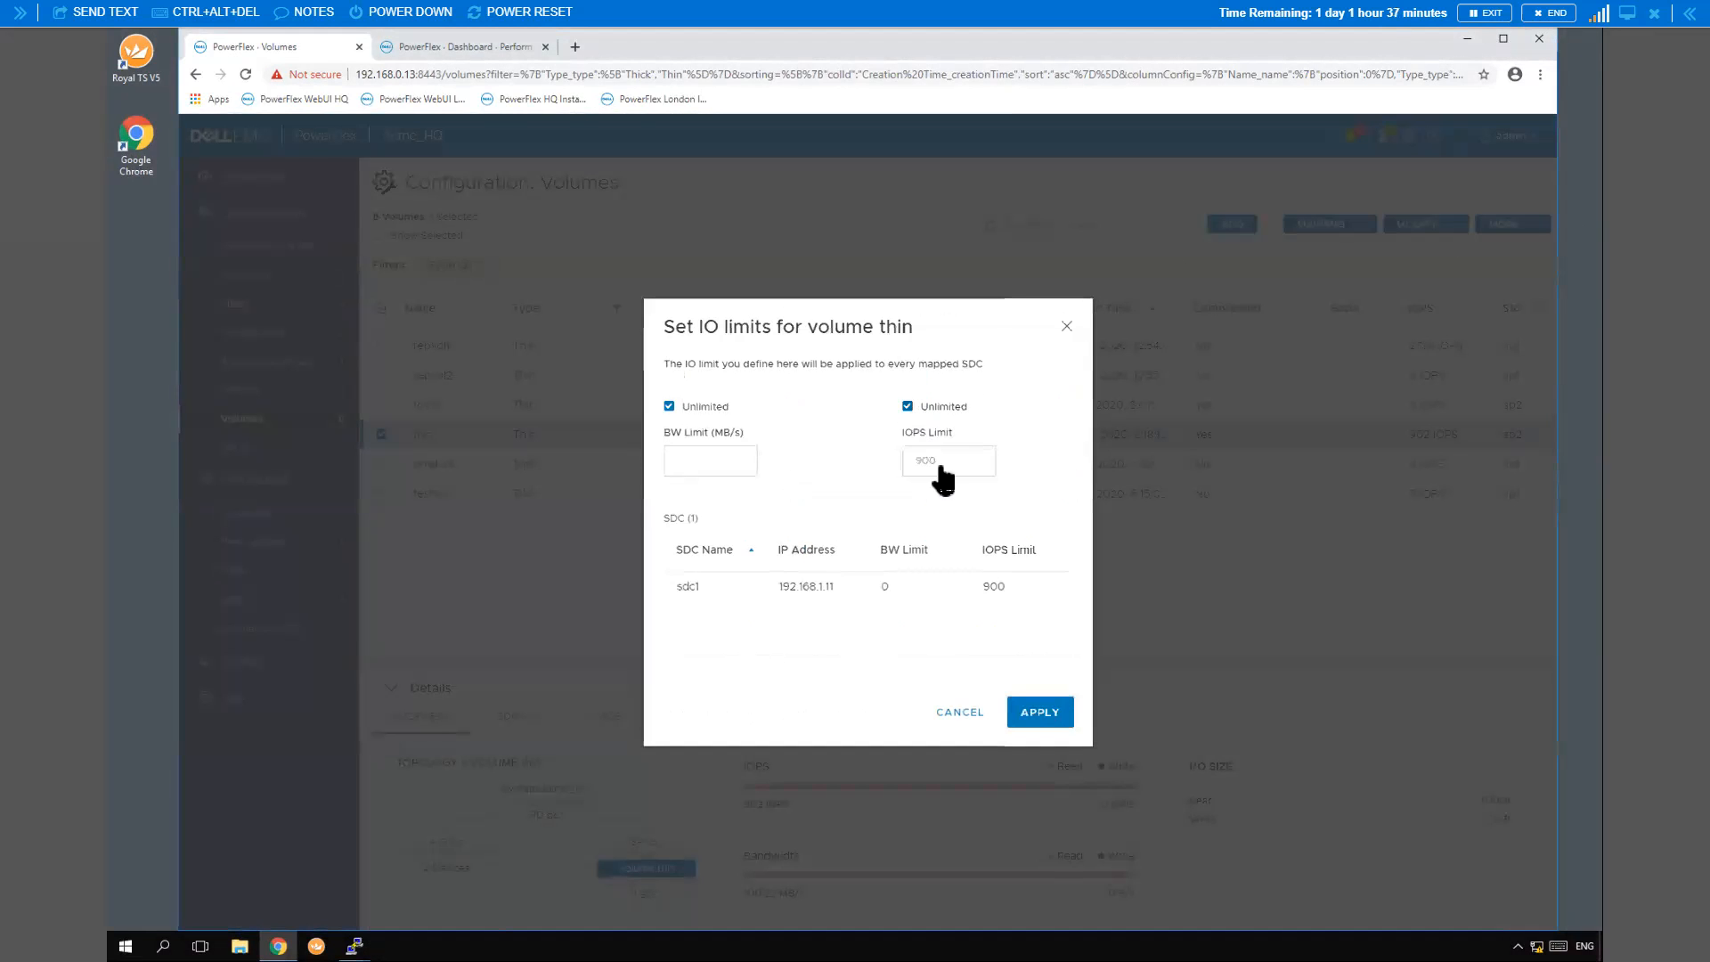
left_click(1040, 710)
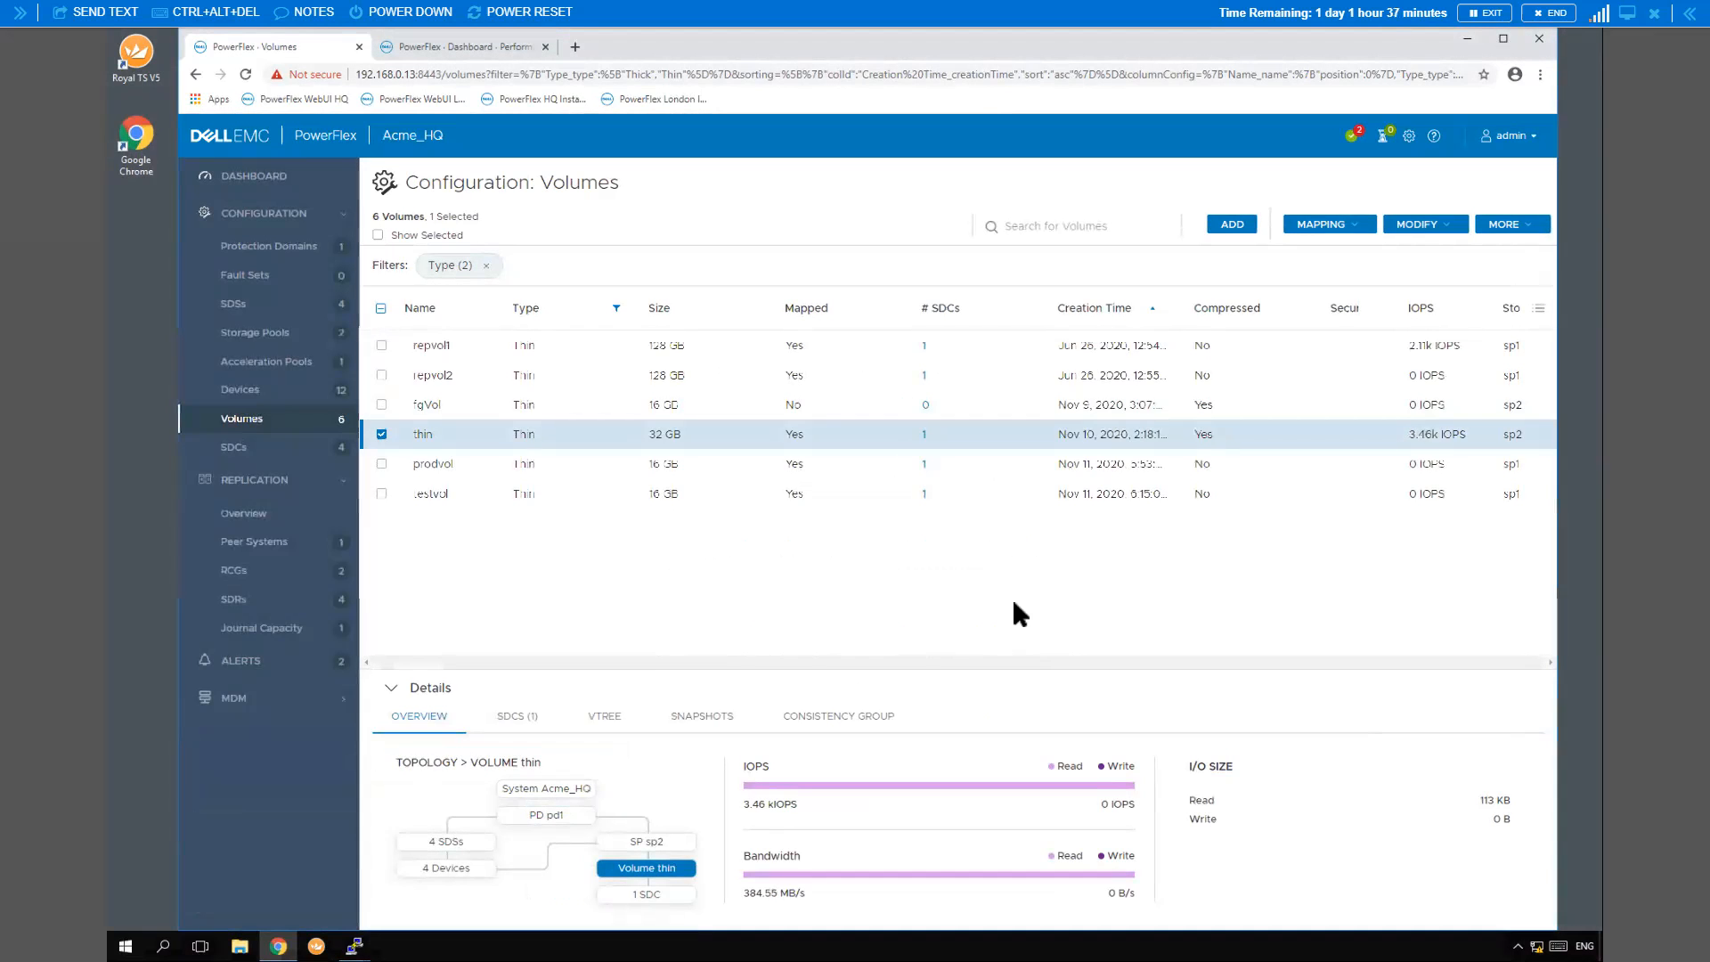
Interrupt the running dd loop in the sitea1 root-directory terminal, and minimize the window
left_click(354, 946)
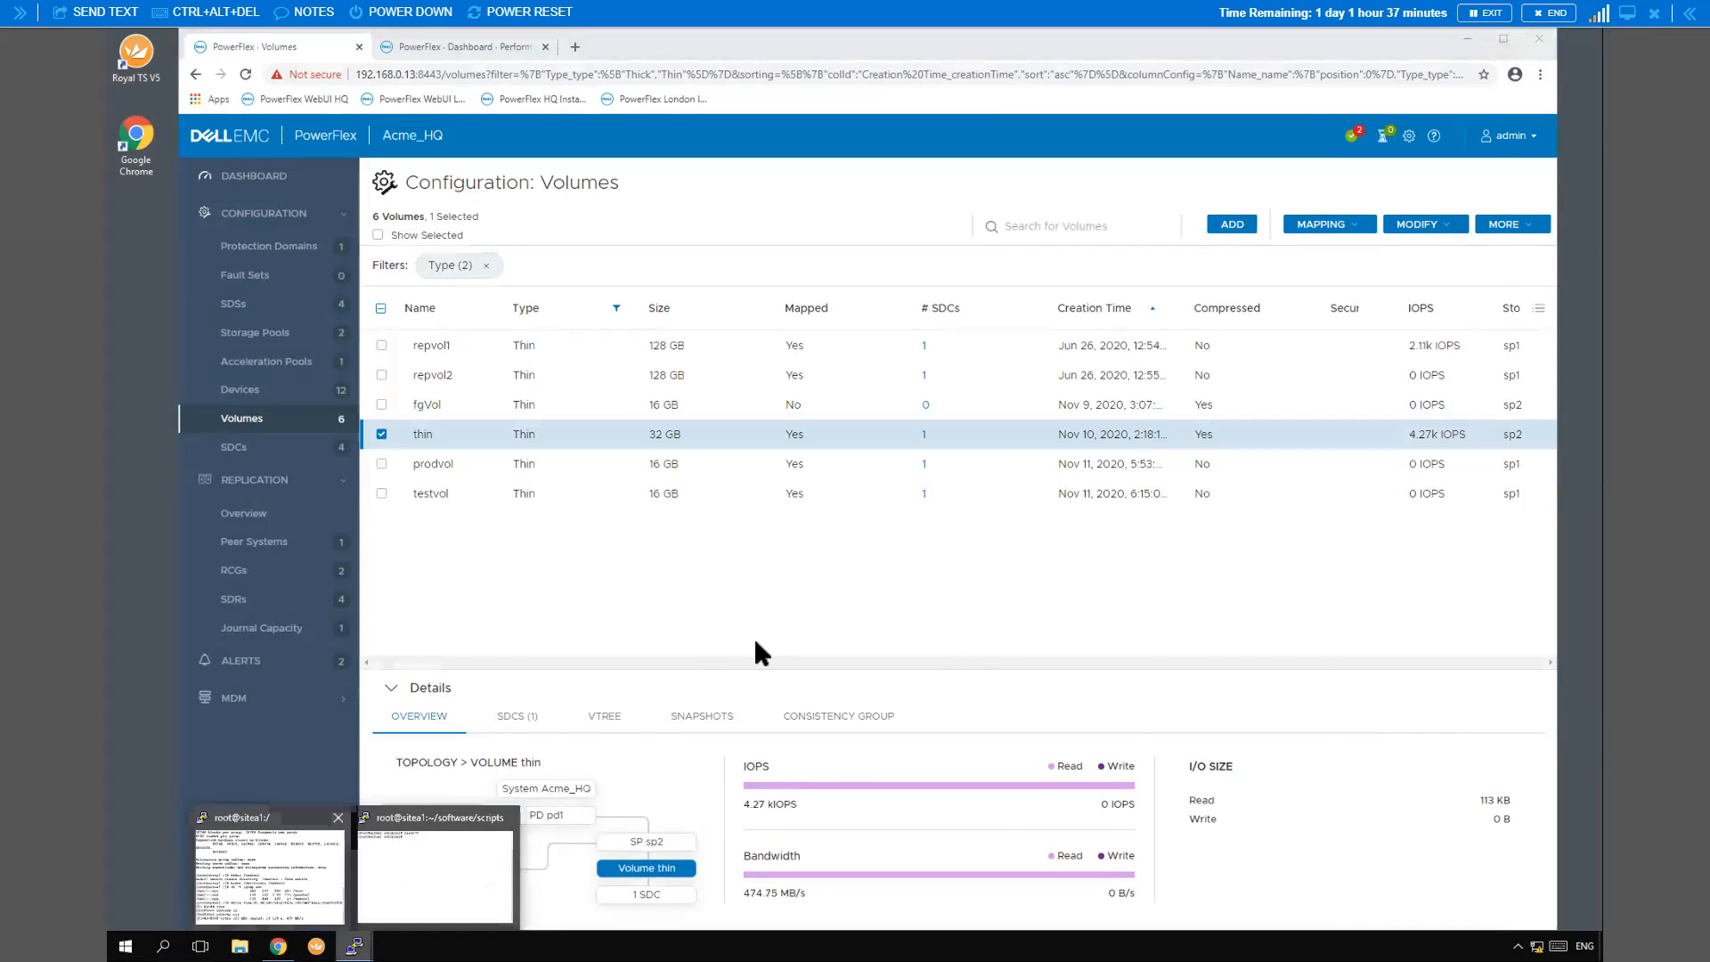
left_click(270, 868)
key("ctrl+c")
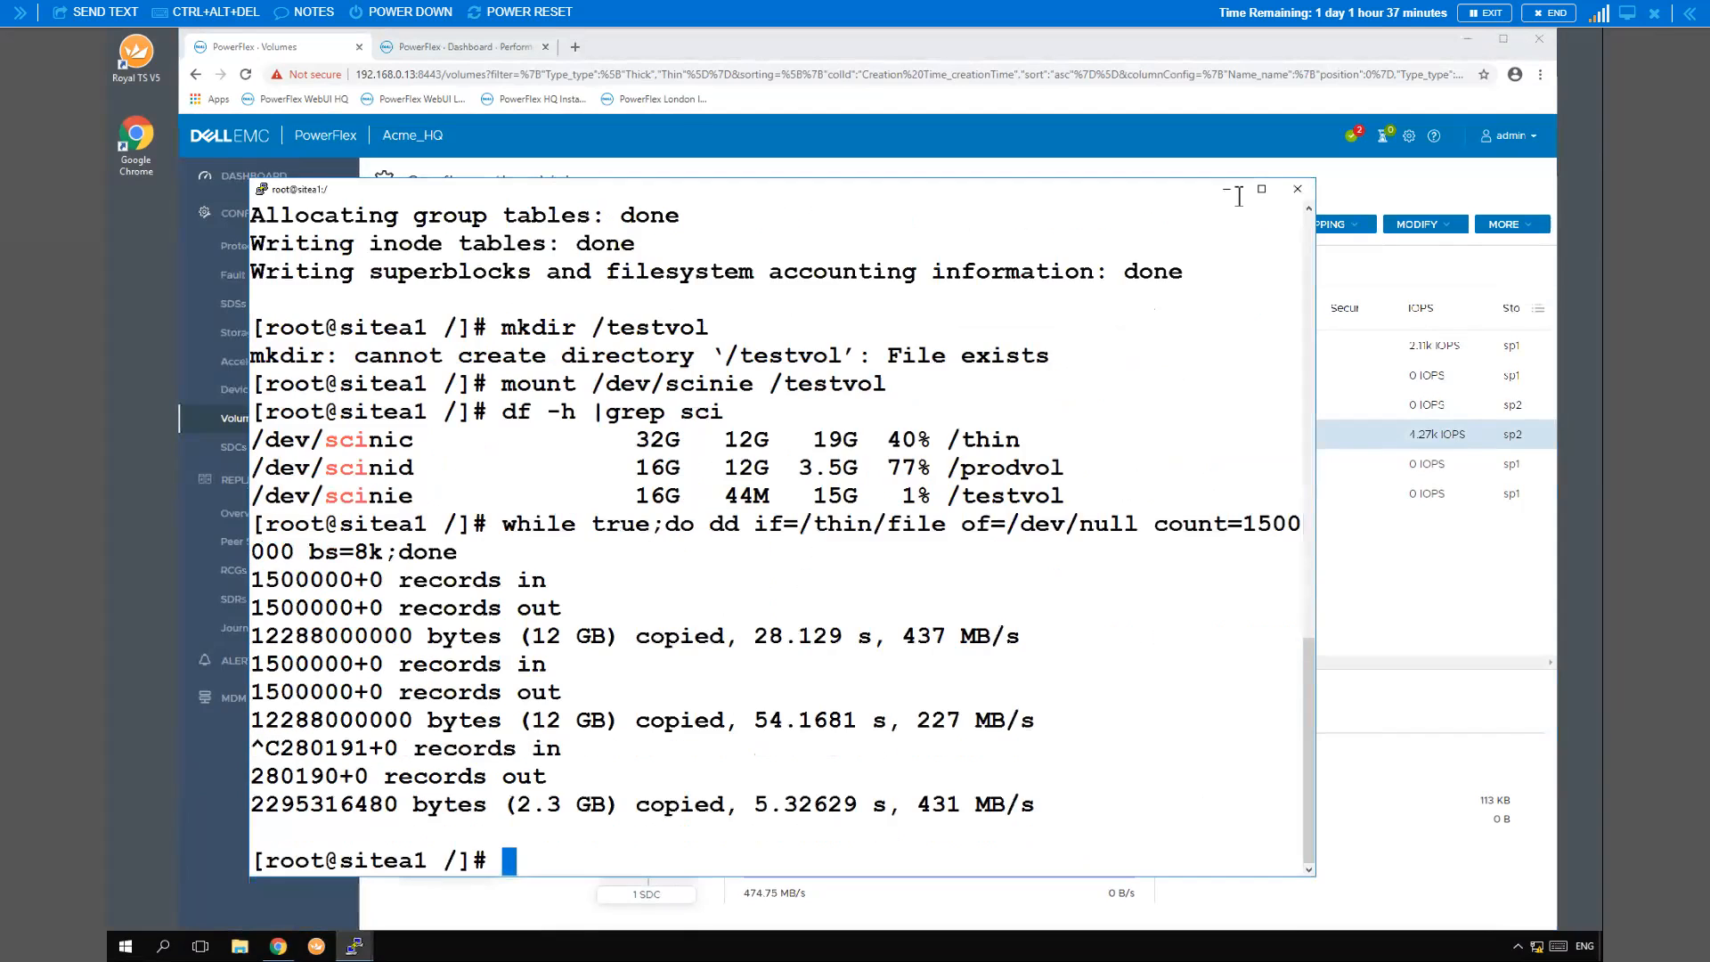
left_click(1226, 187)
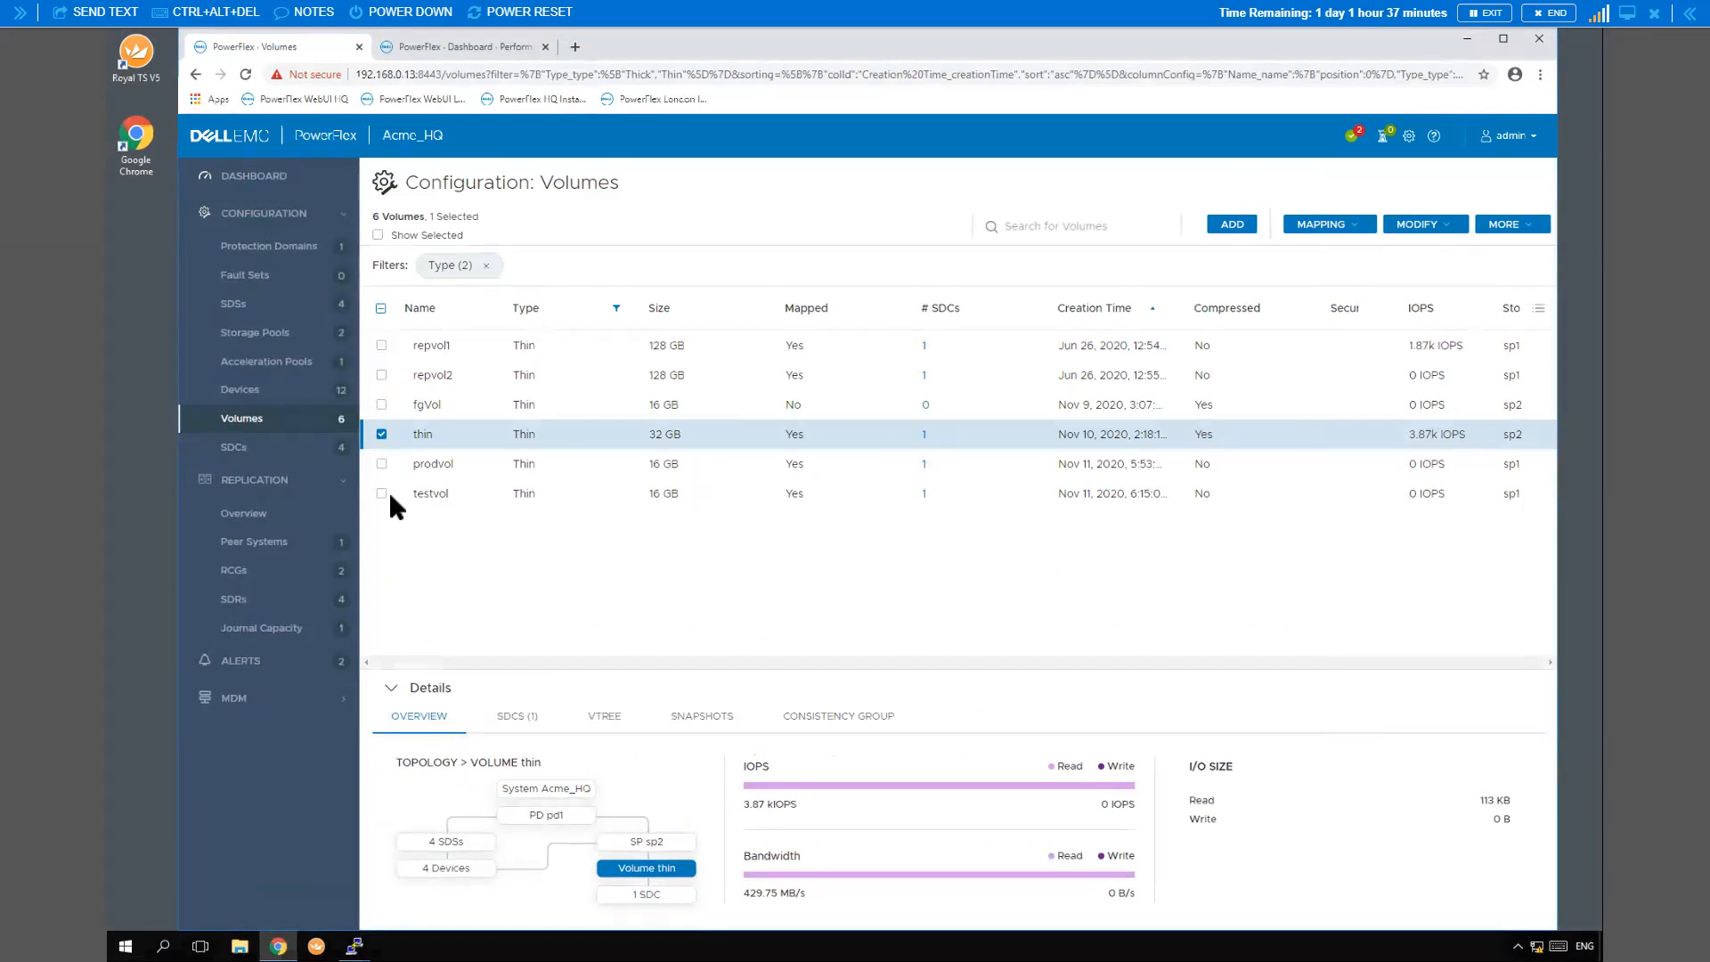
Create a read-only snapshot of only testvol with the default name pattern and index 1, and clear the volume list's Type filter
left_click(382, 434)
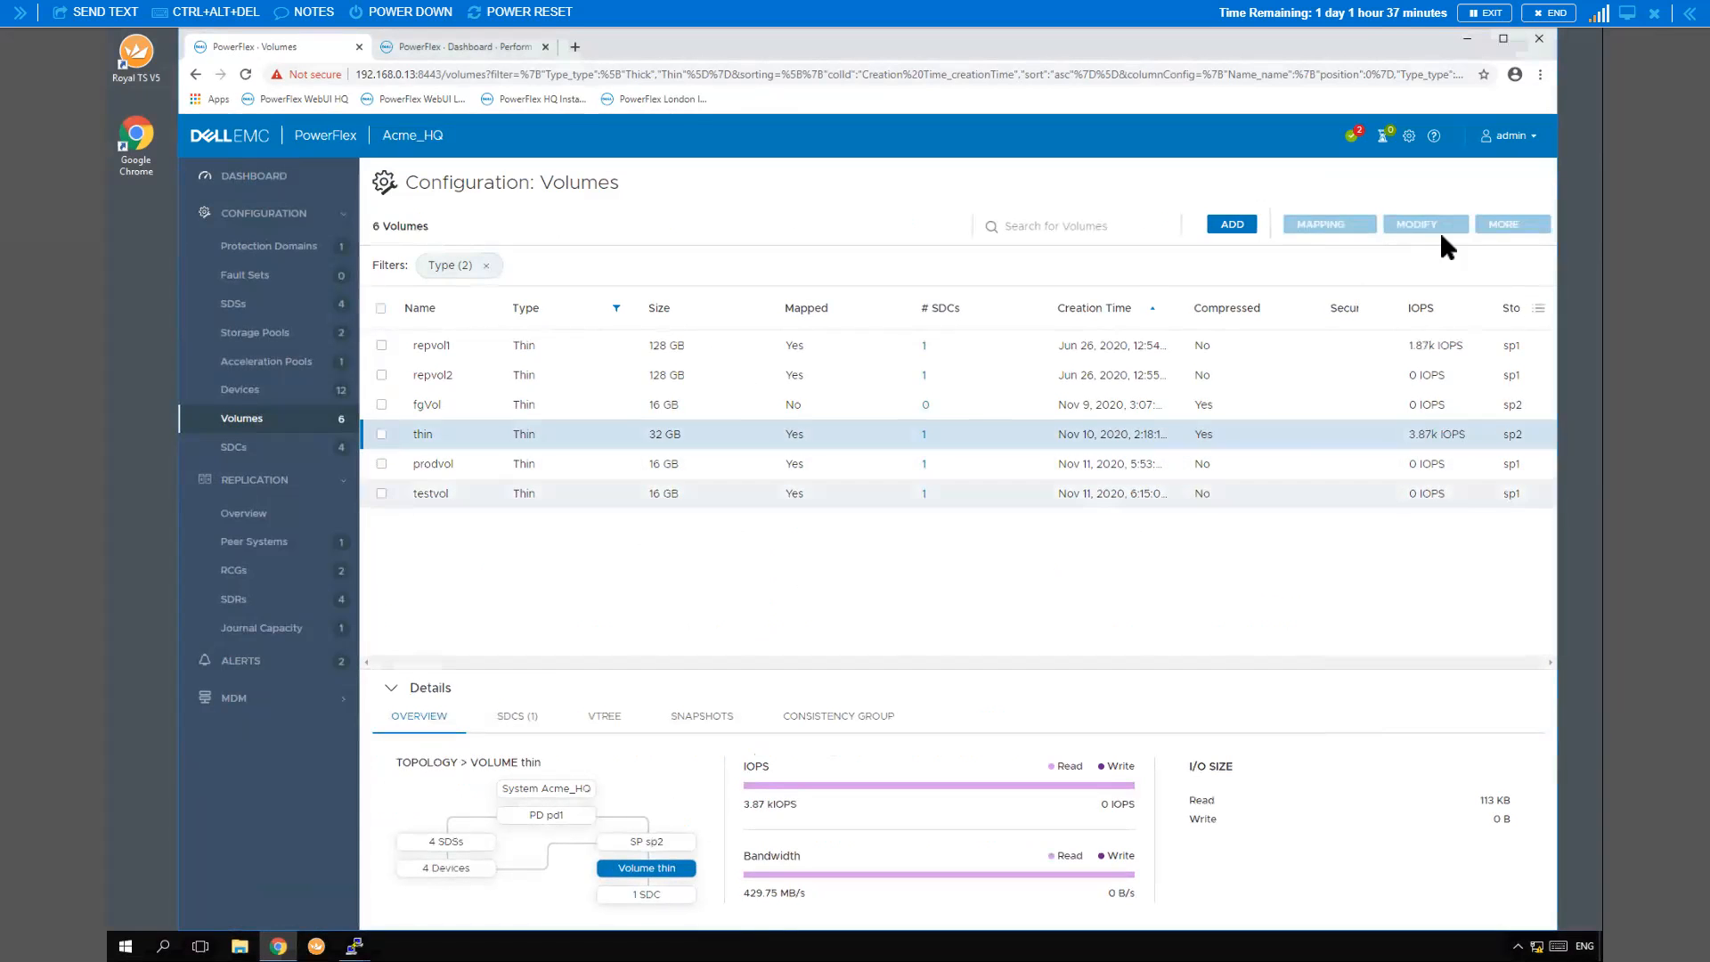
left_click(1528, 225)
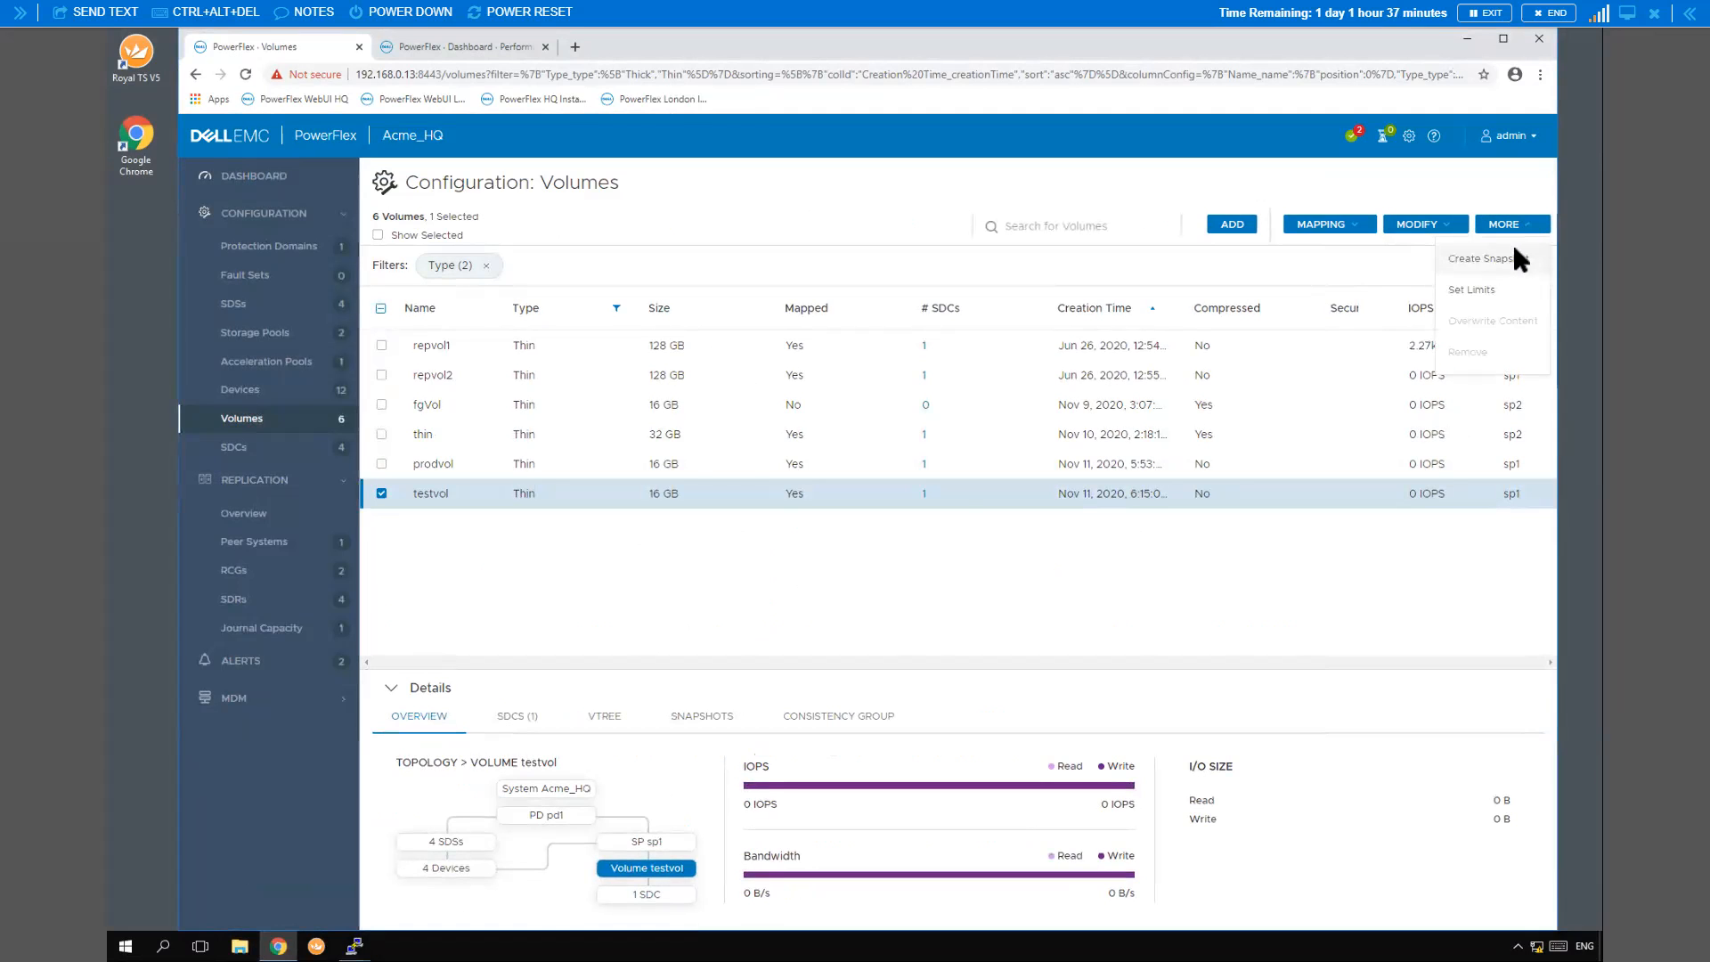
left_click(1514, 253)
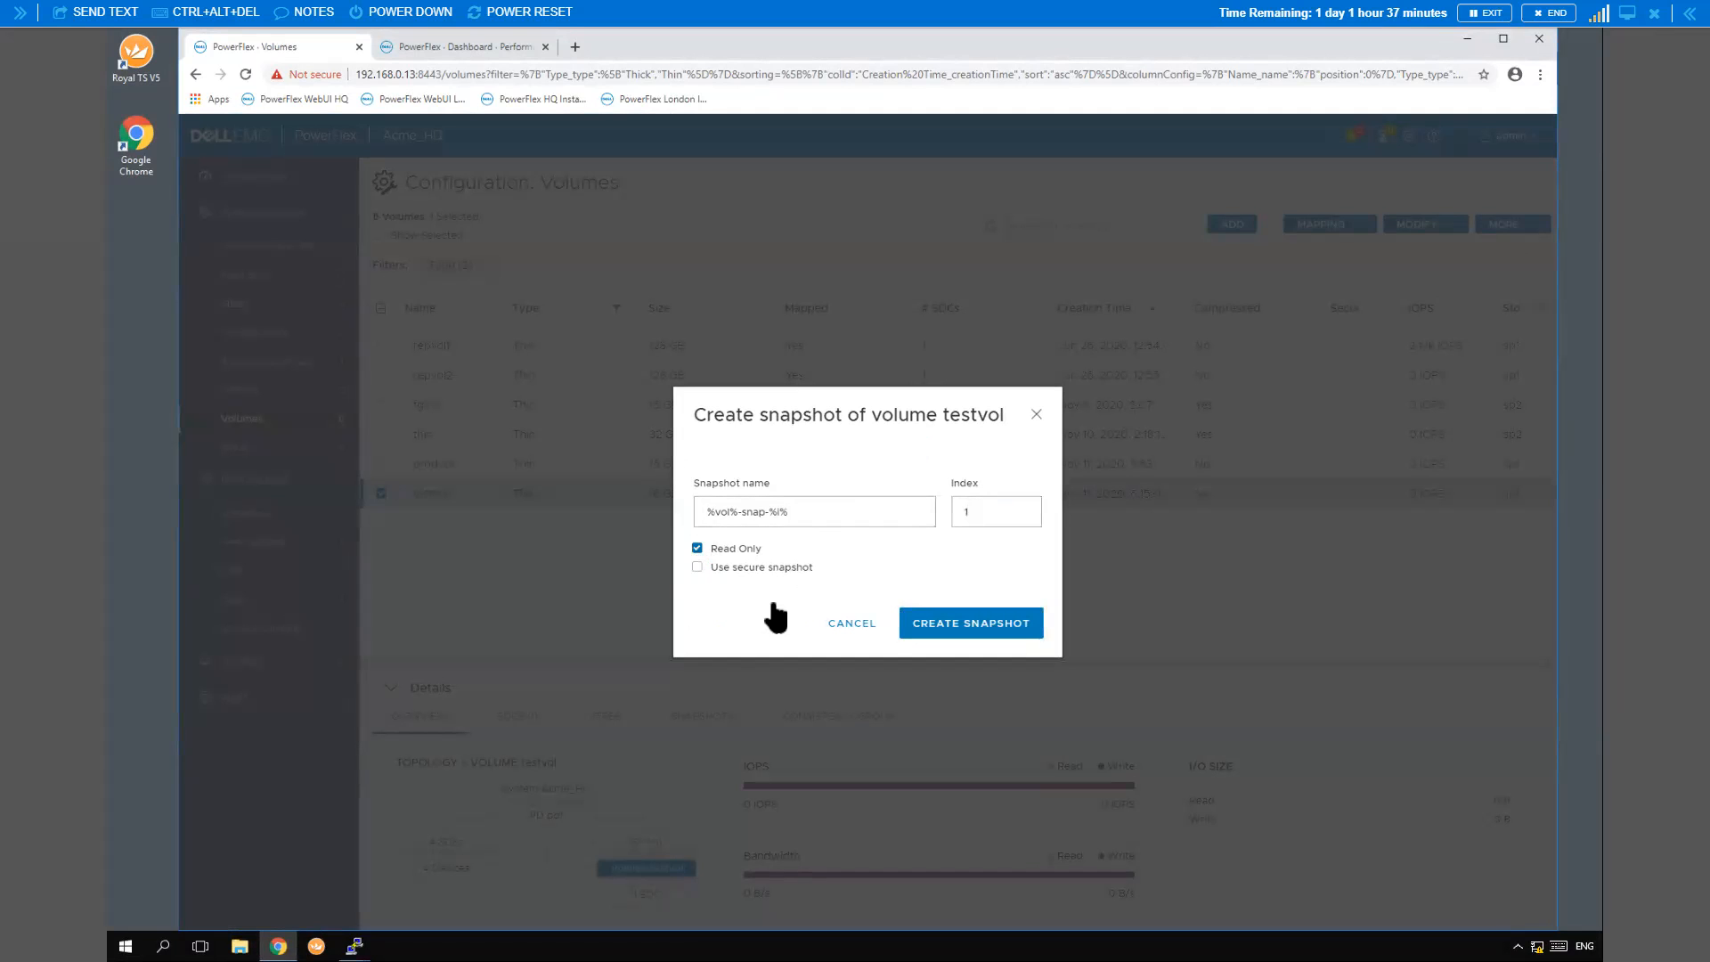
left_click(994, 632)
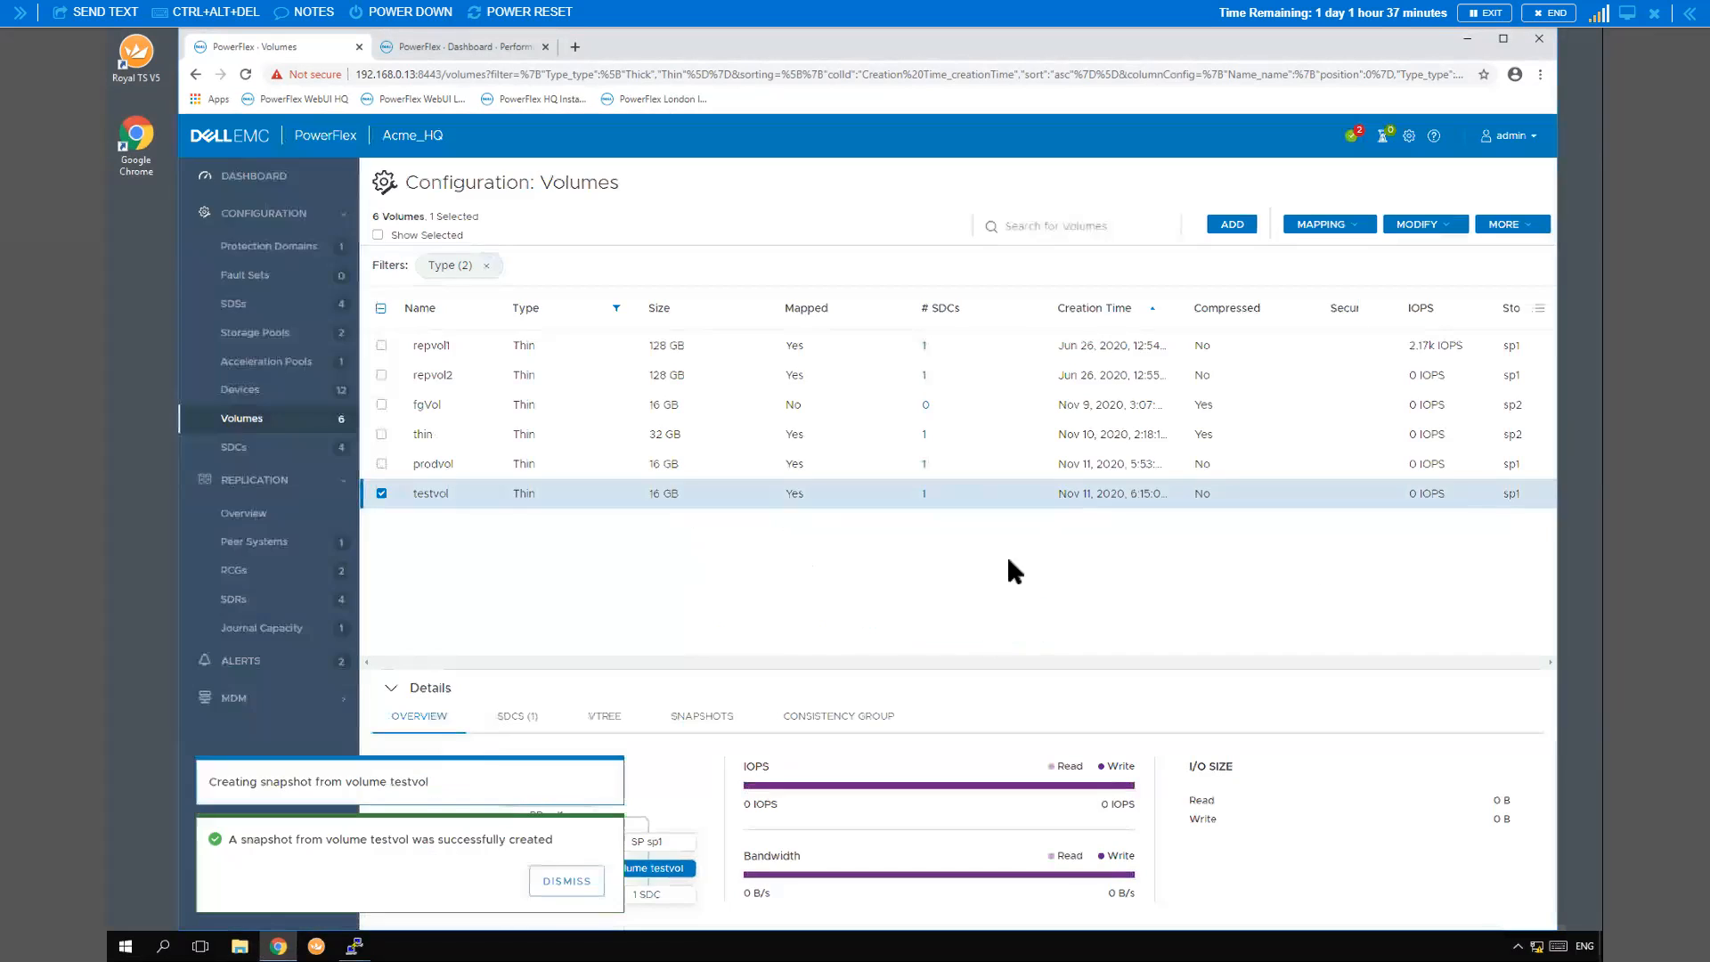
left_click(486, 266)
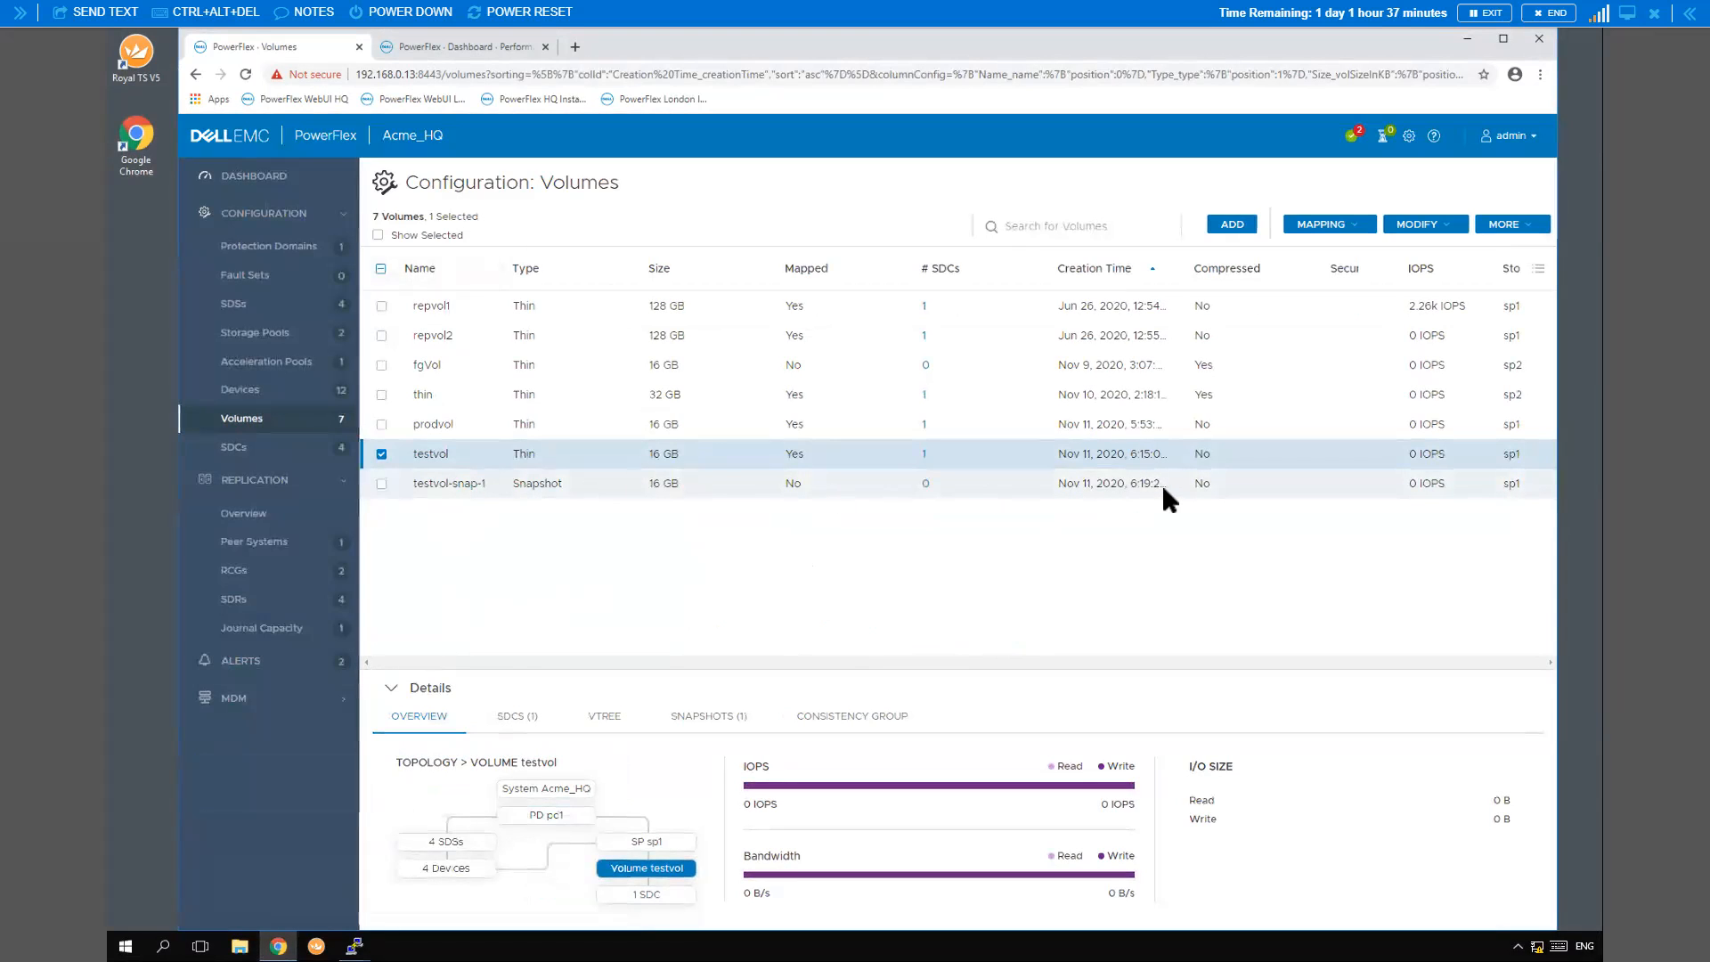
Create a writable snapshot of testvol named "%vol%-snap-%i%_rw" with Read Only disabled
left_click(1514, 226)
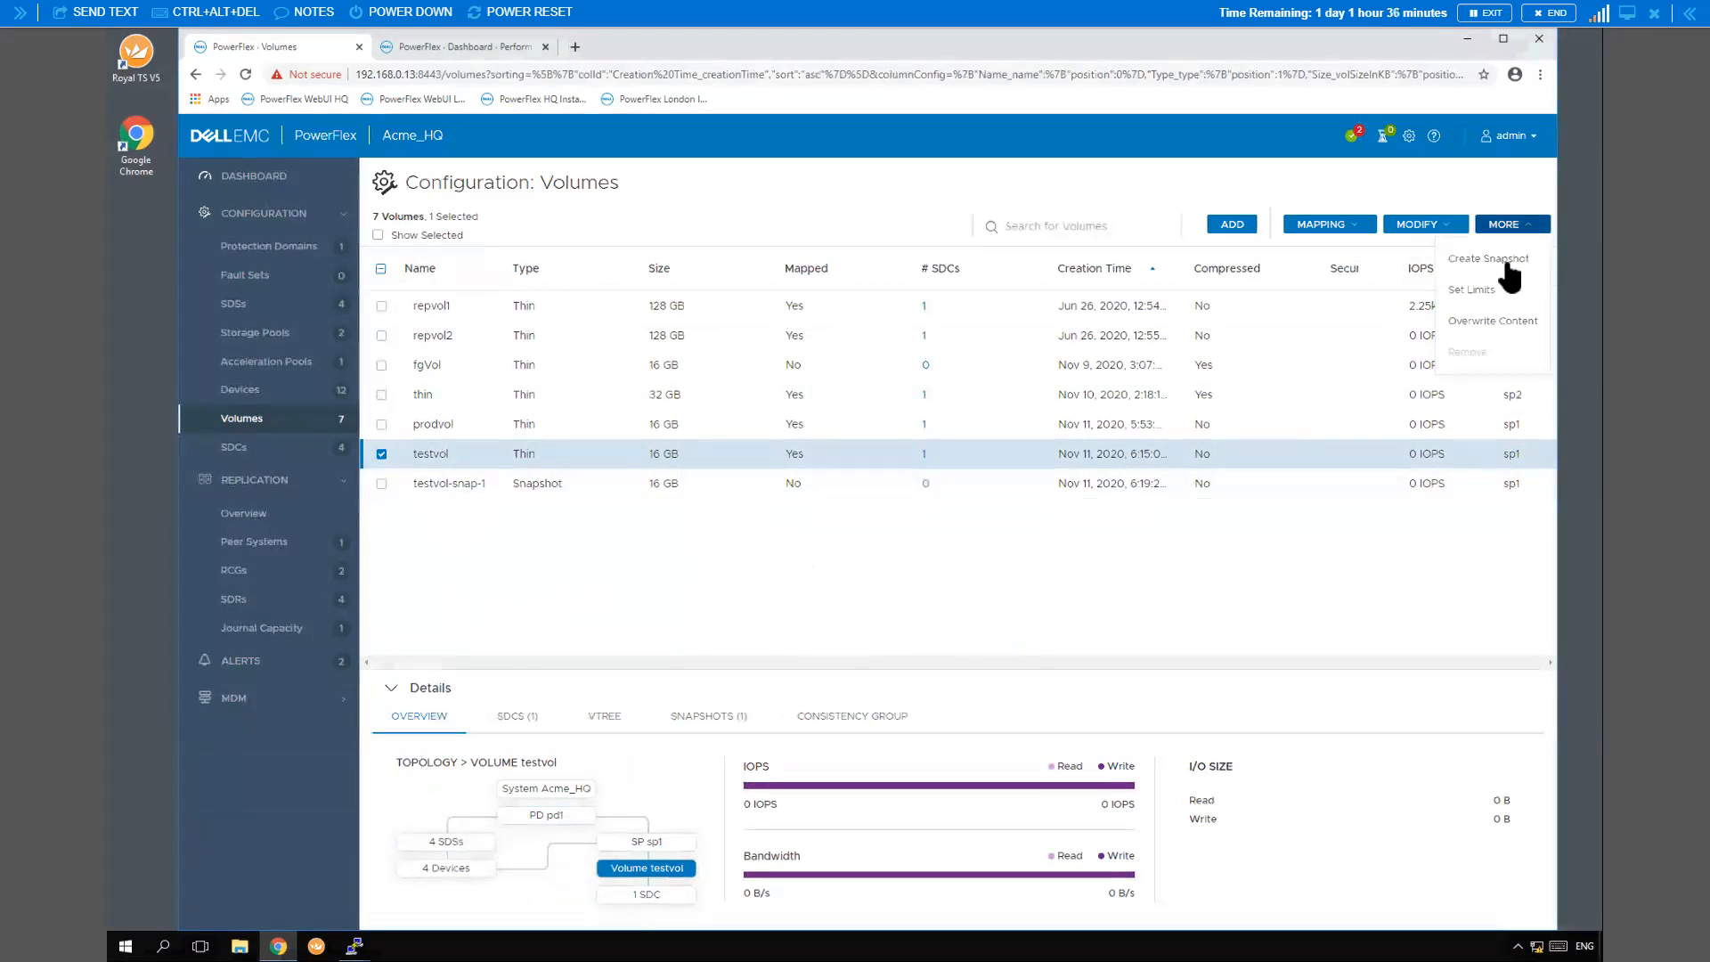
left_click(1506, 259)
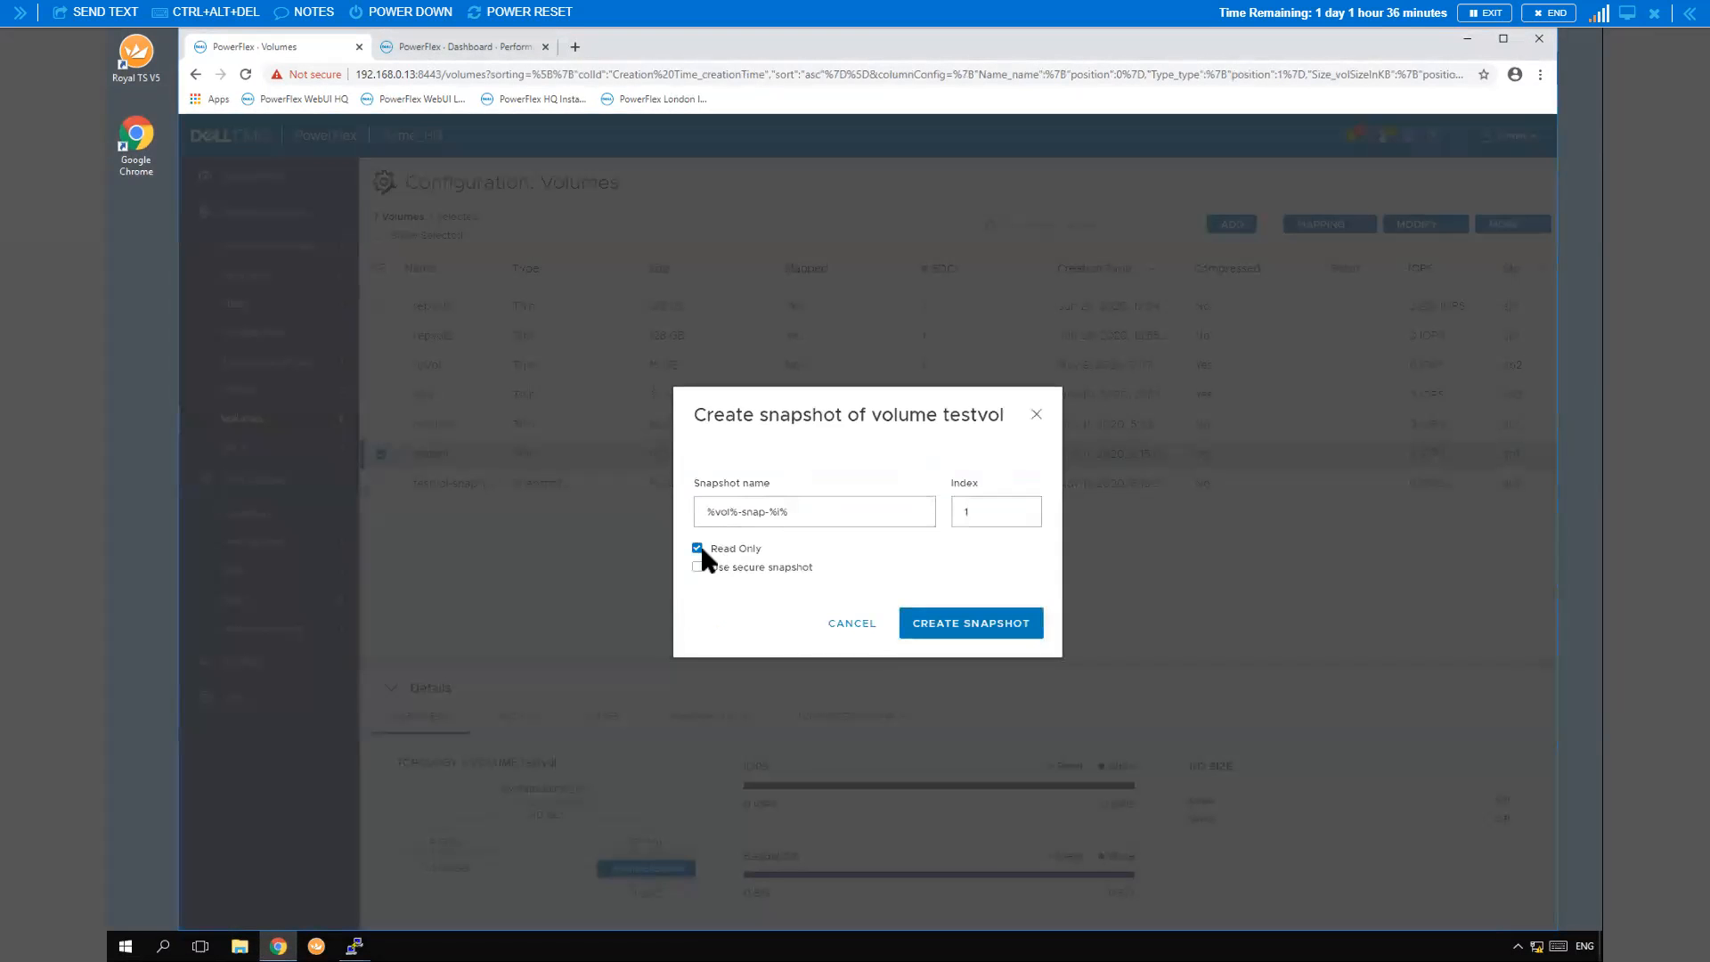
left_click(776, 546)
left_click(835, 511)
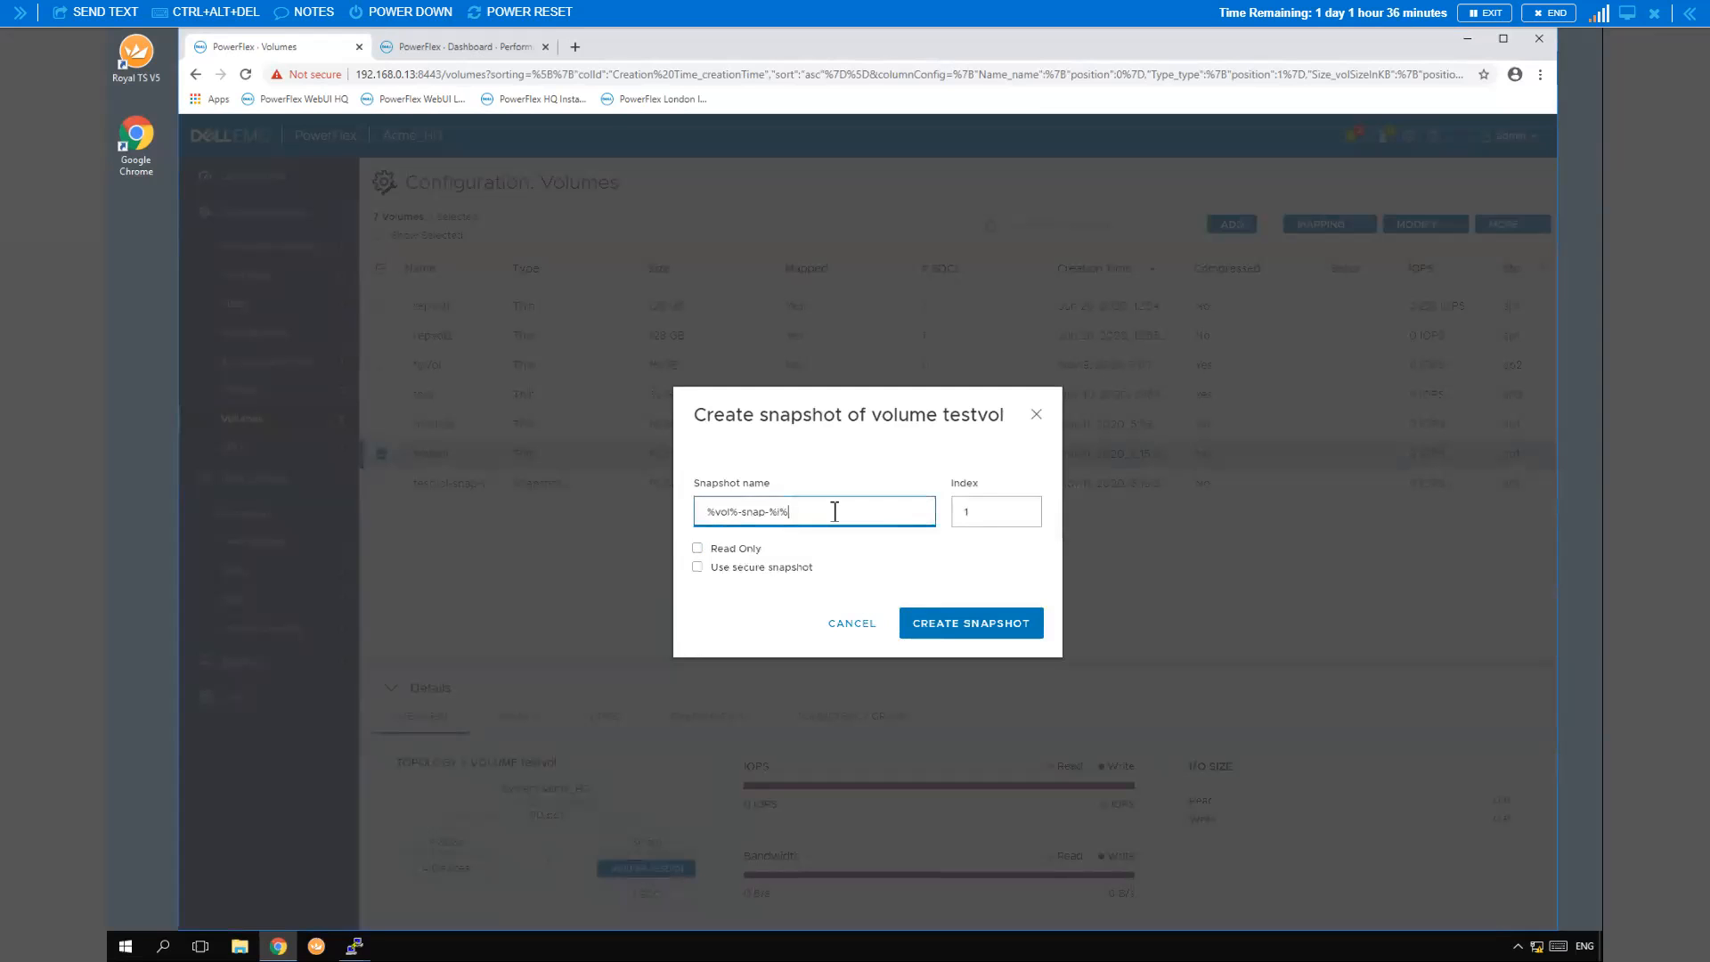
type("_rw")
left_click(970, 622)
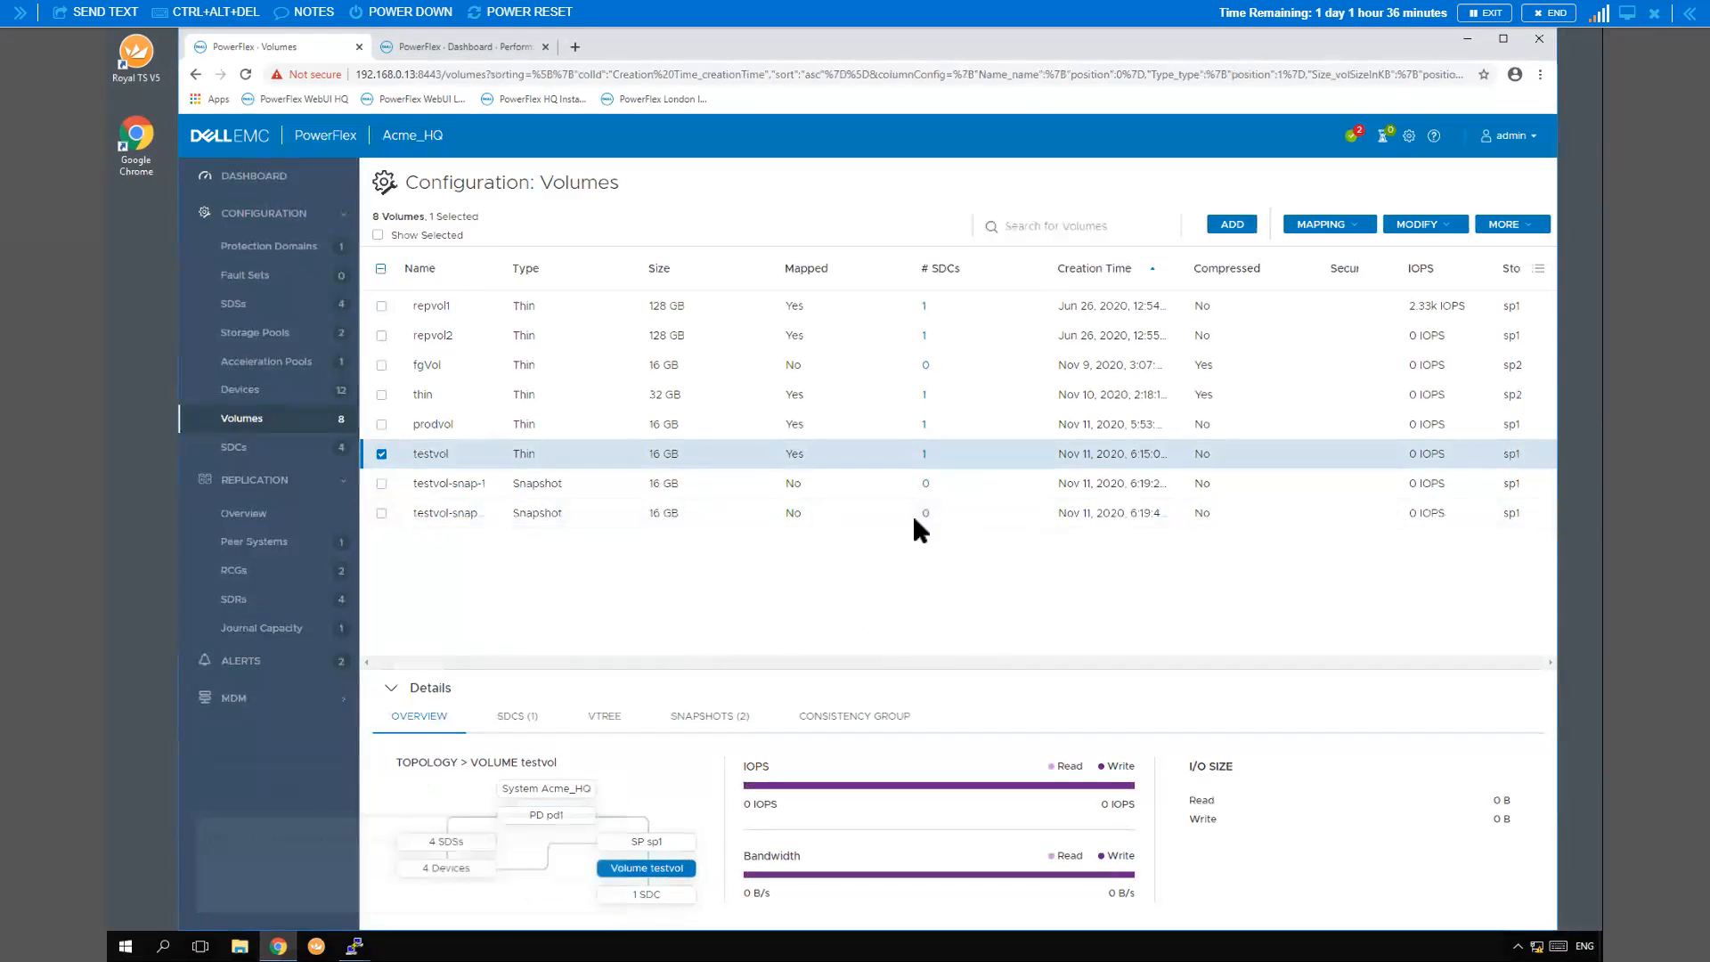
Add the Read Only column to the volume list, keeping the Secured column shown
left_click(1538, 268)
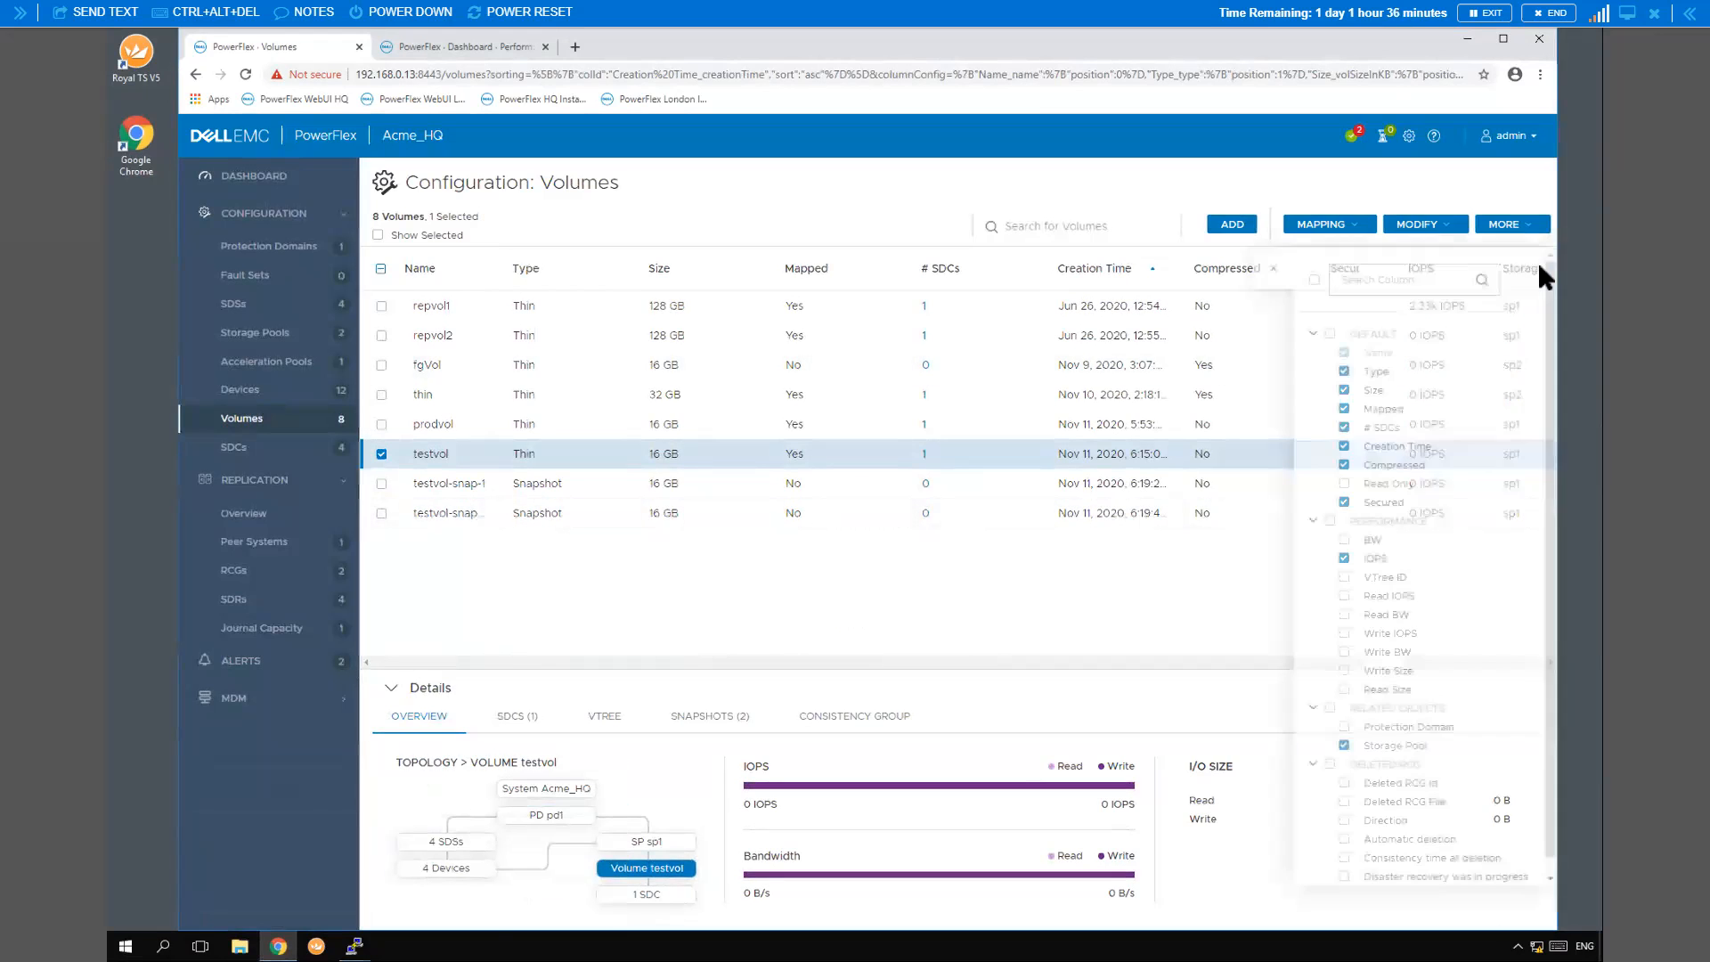
left_click(1344, 484)
left_click(1344, 503)
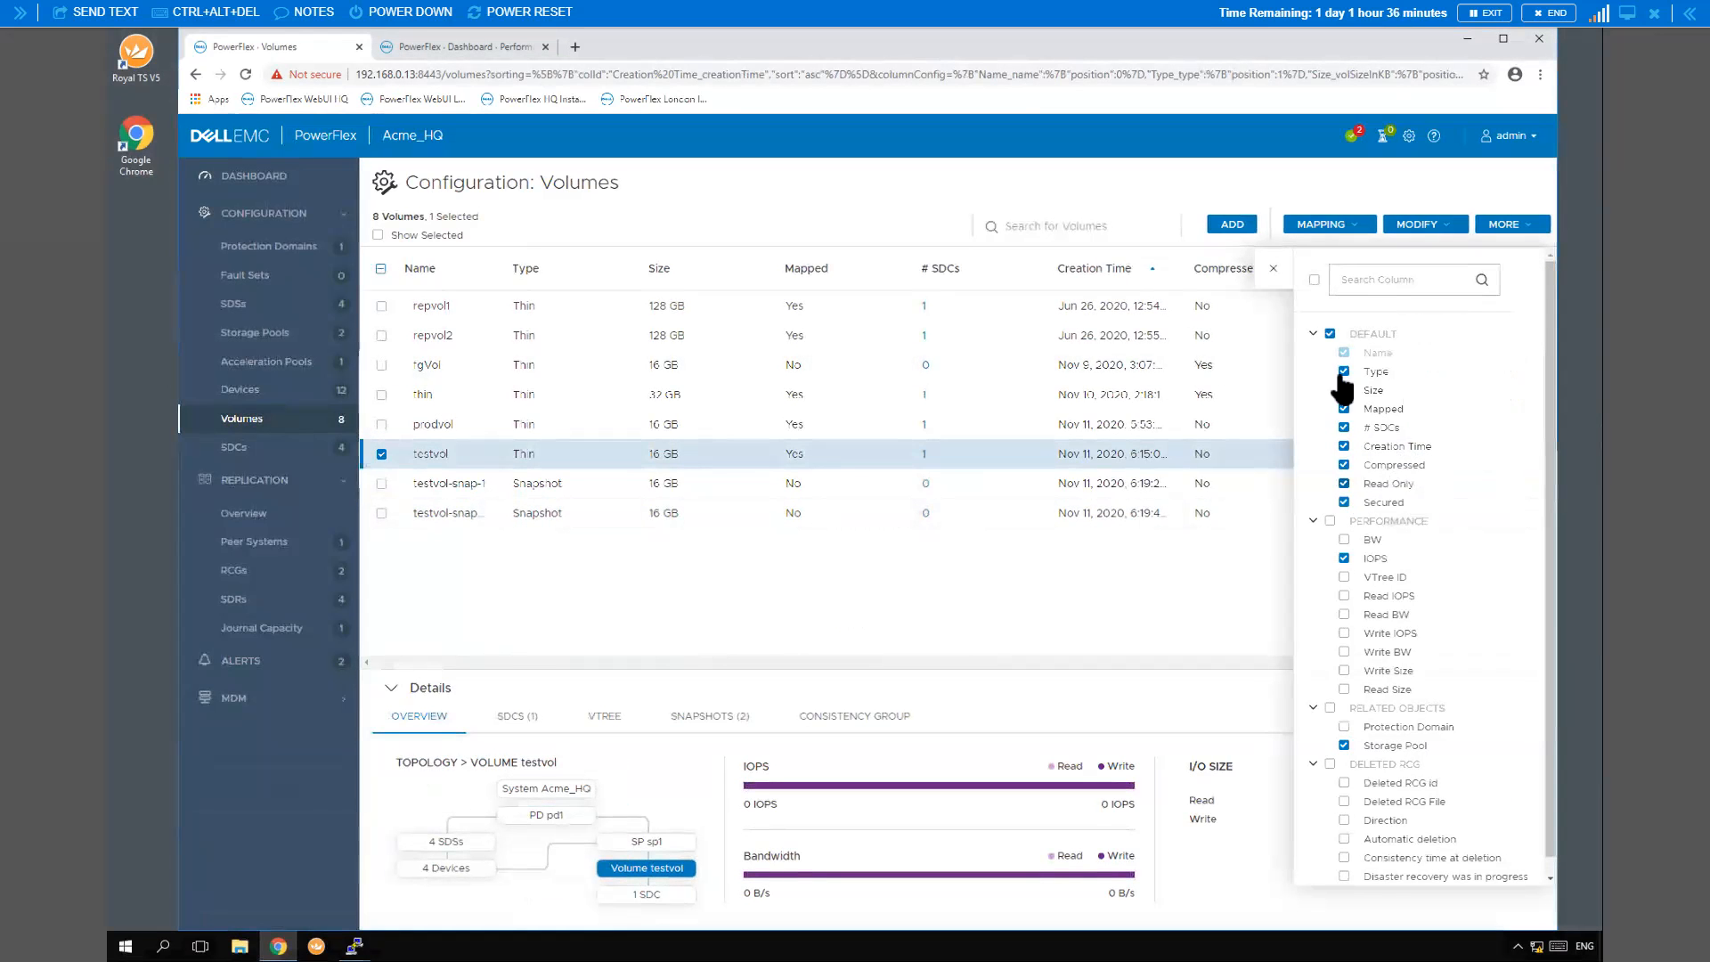
left_click(591, 584)
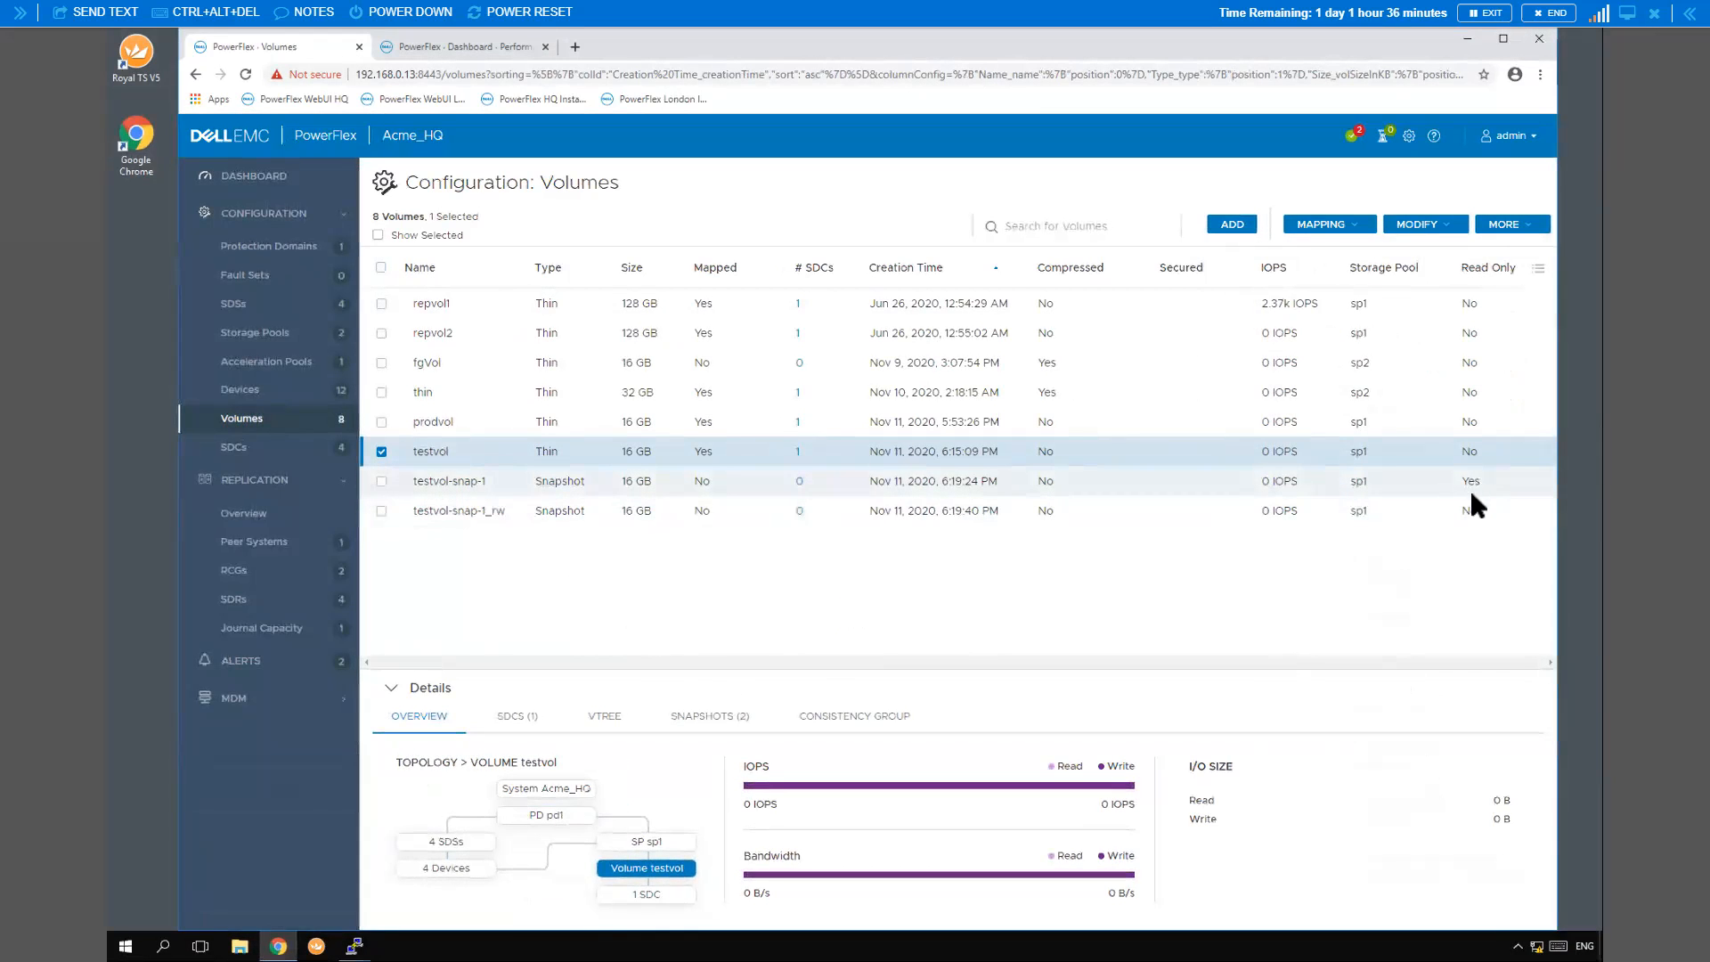
Create a secure, read-only snapshot of testvol named "%vol%-snap-%i%_secure" with an expiration time of 52 weeks
left_click(1528, 225)
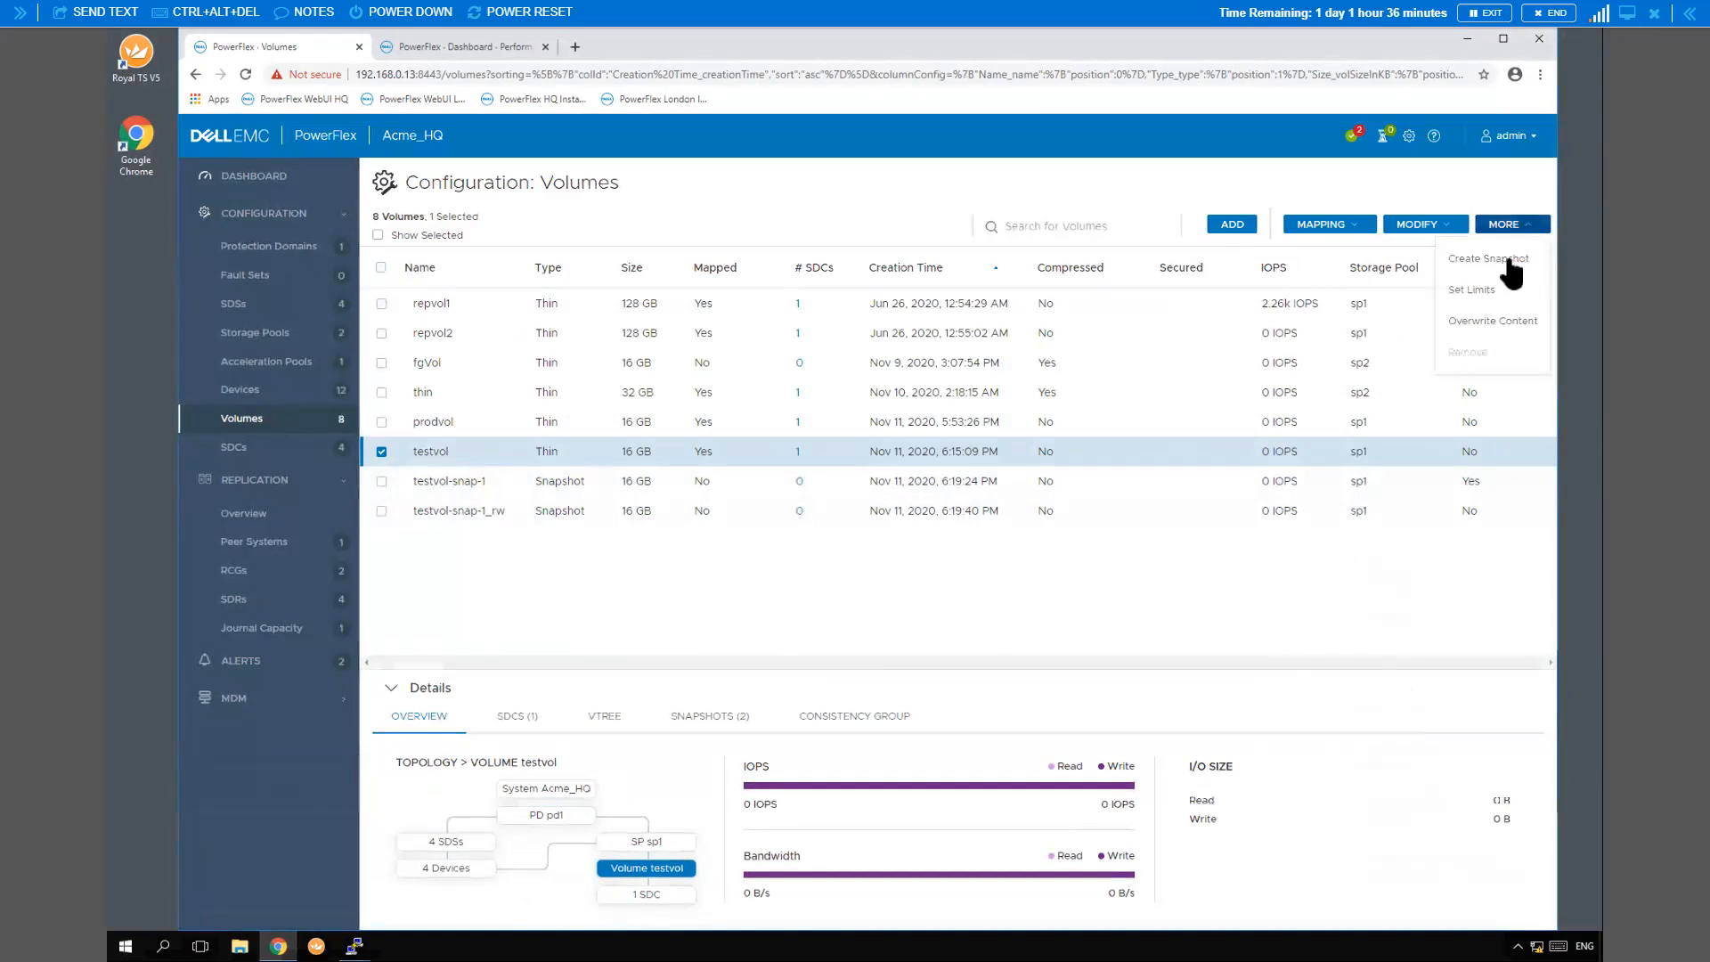
left_click(1508, 260)
left_click(696, 568)
left_click(831, 452)
type("_secure")
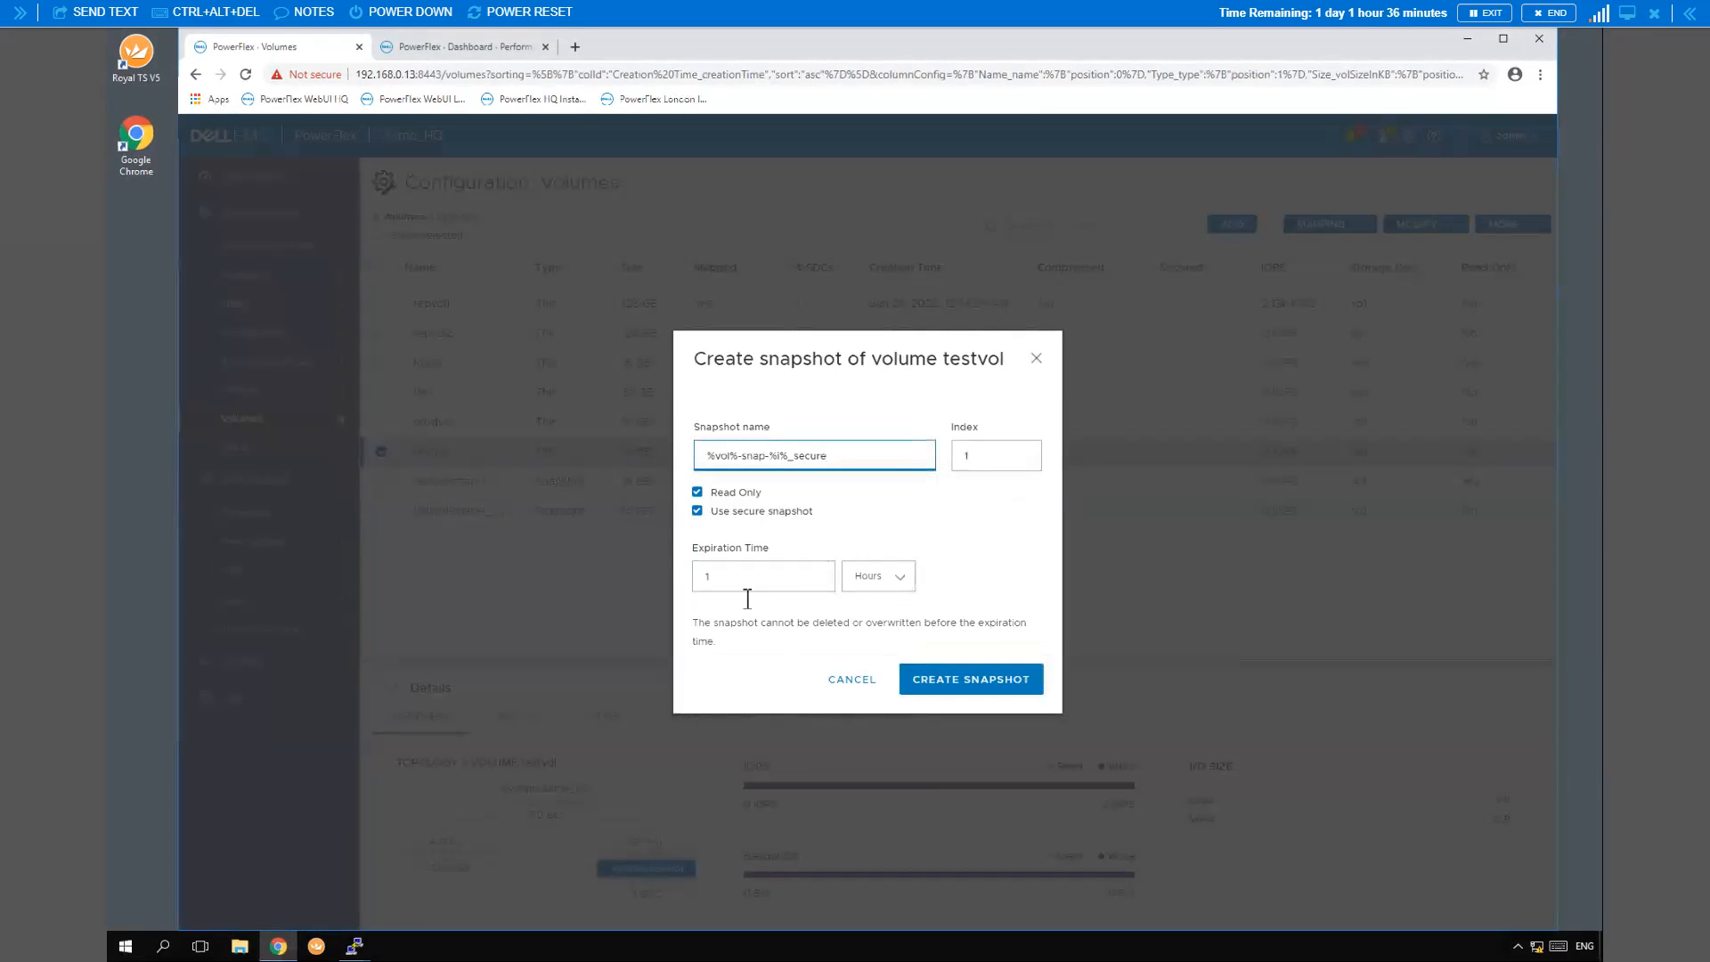
left_click(902, 579)
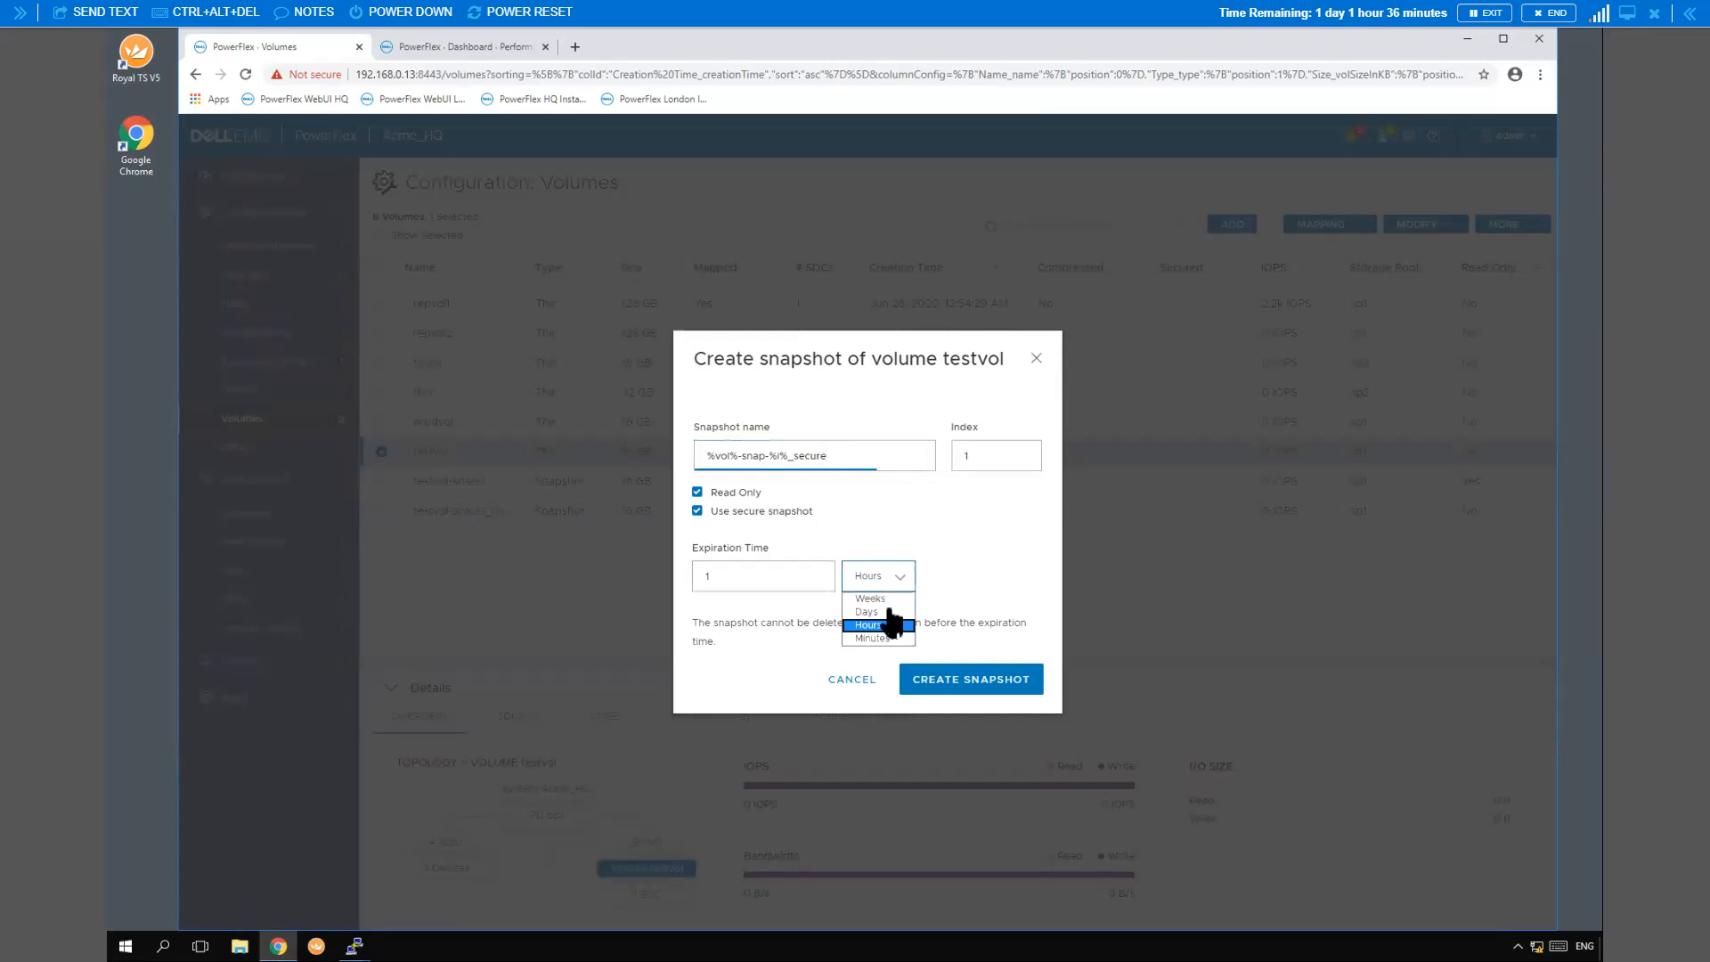
left_click(880, 597)
left_click(768, 575)
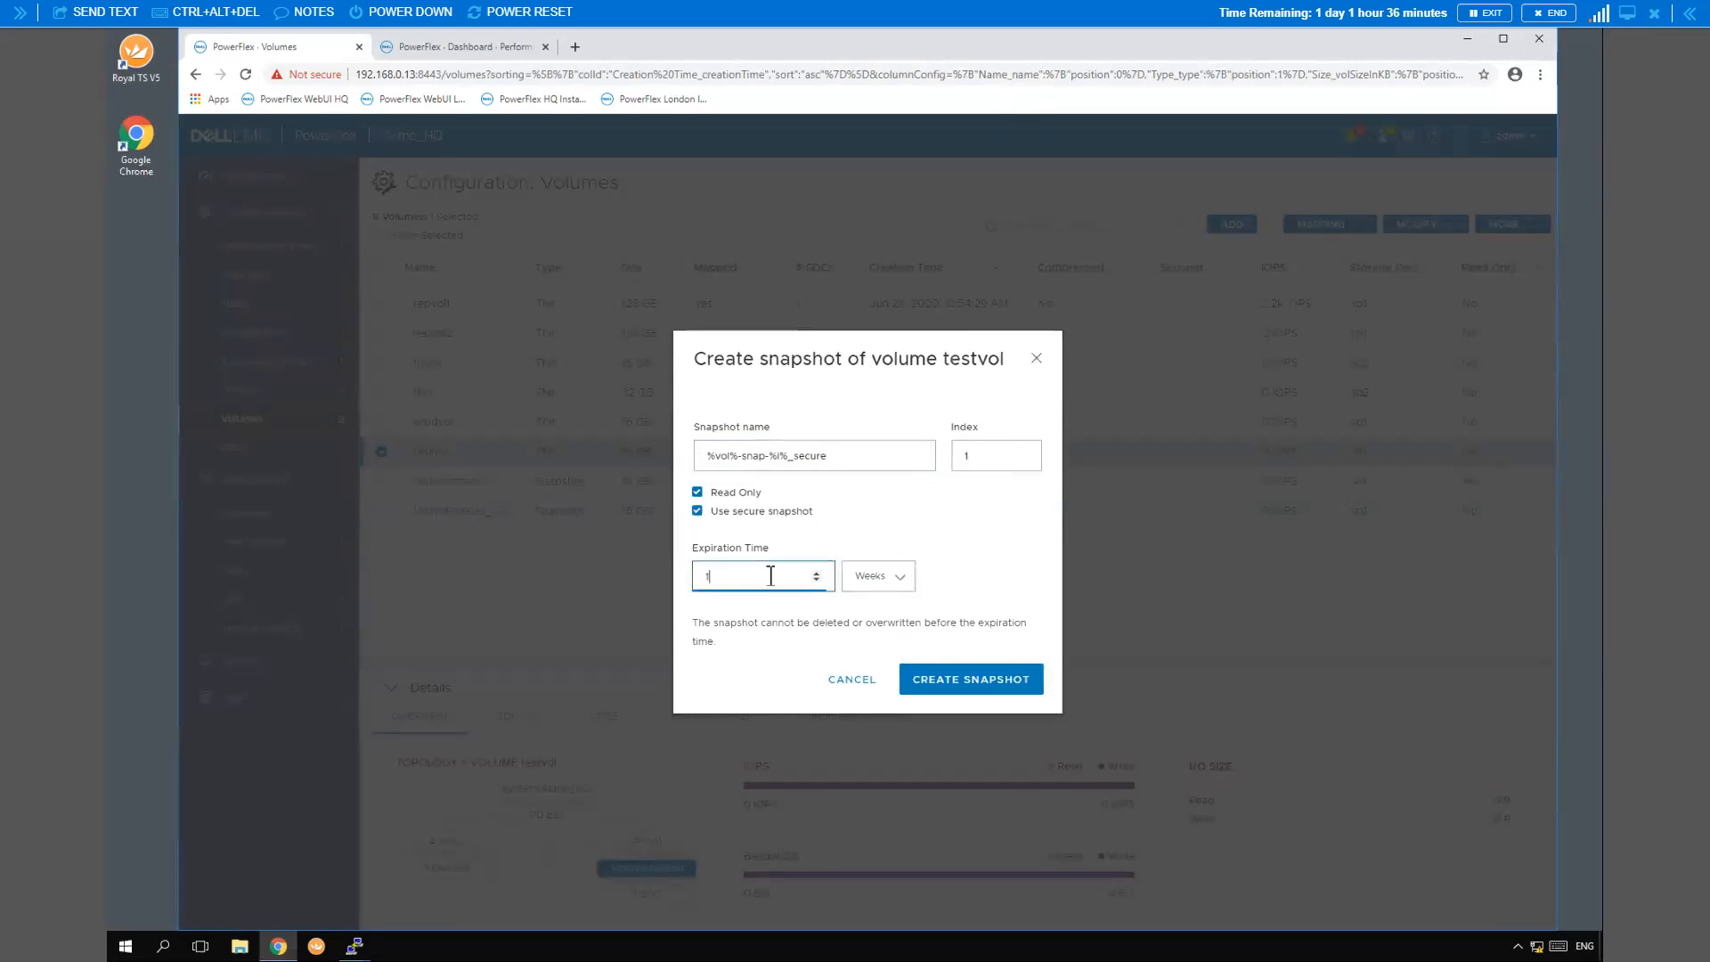
key("BackSpace")
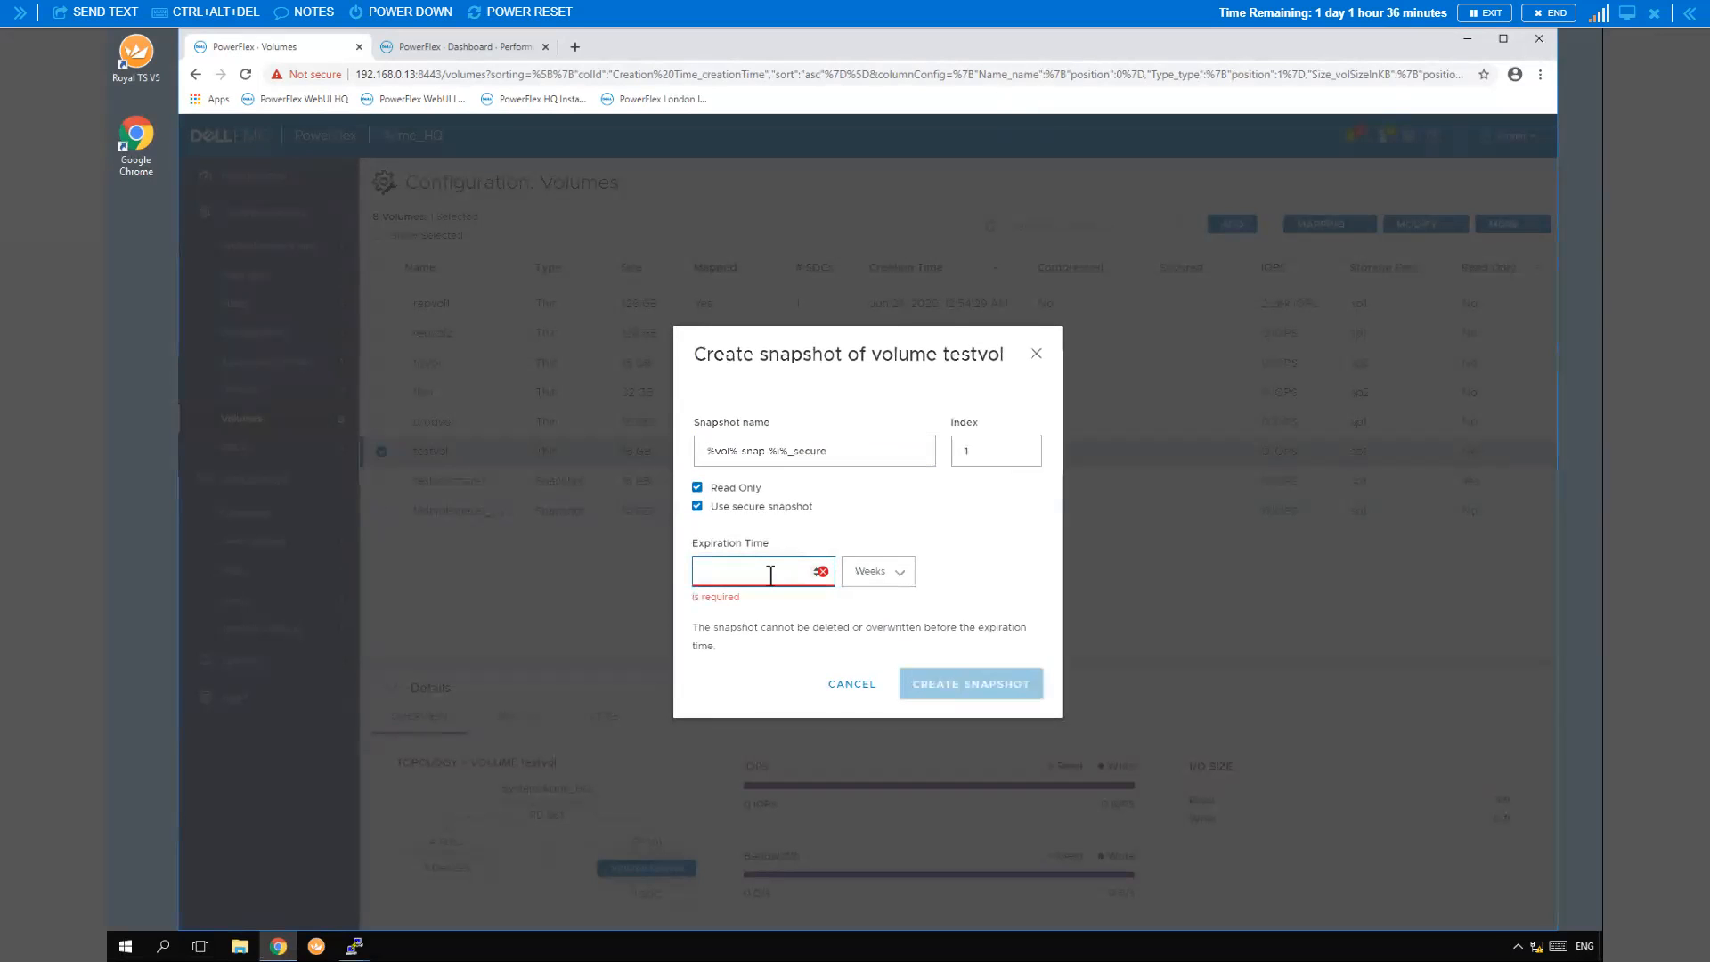
type("52")
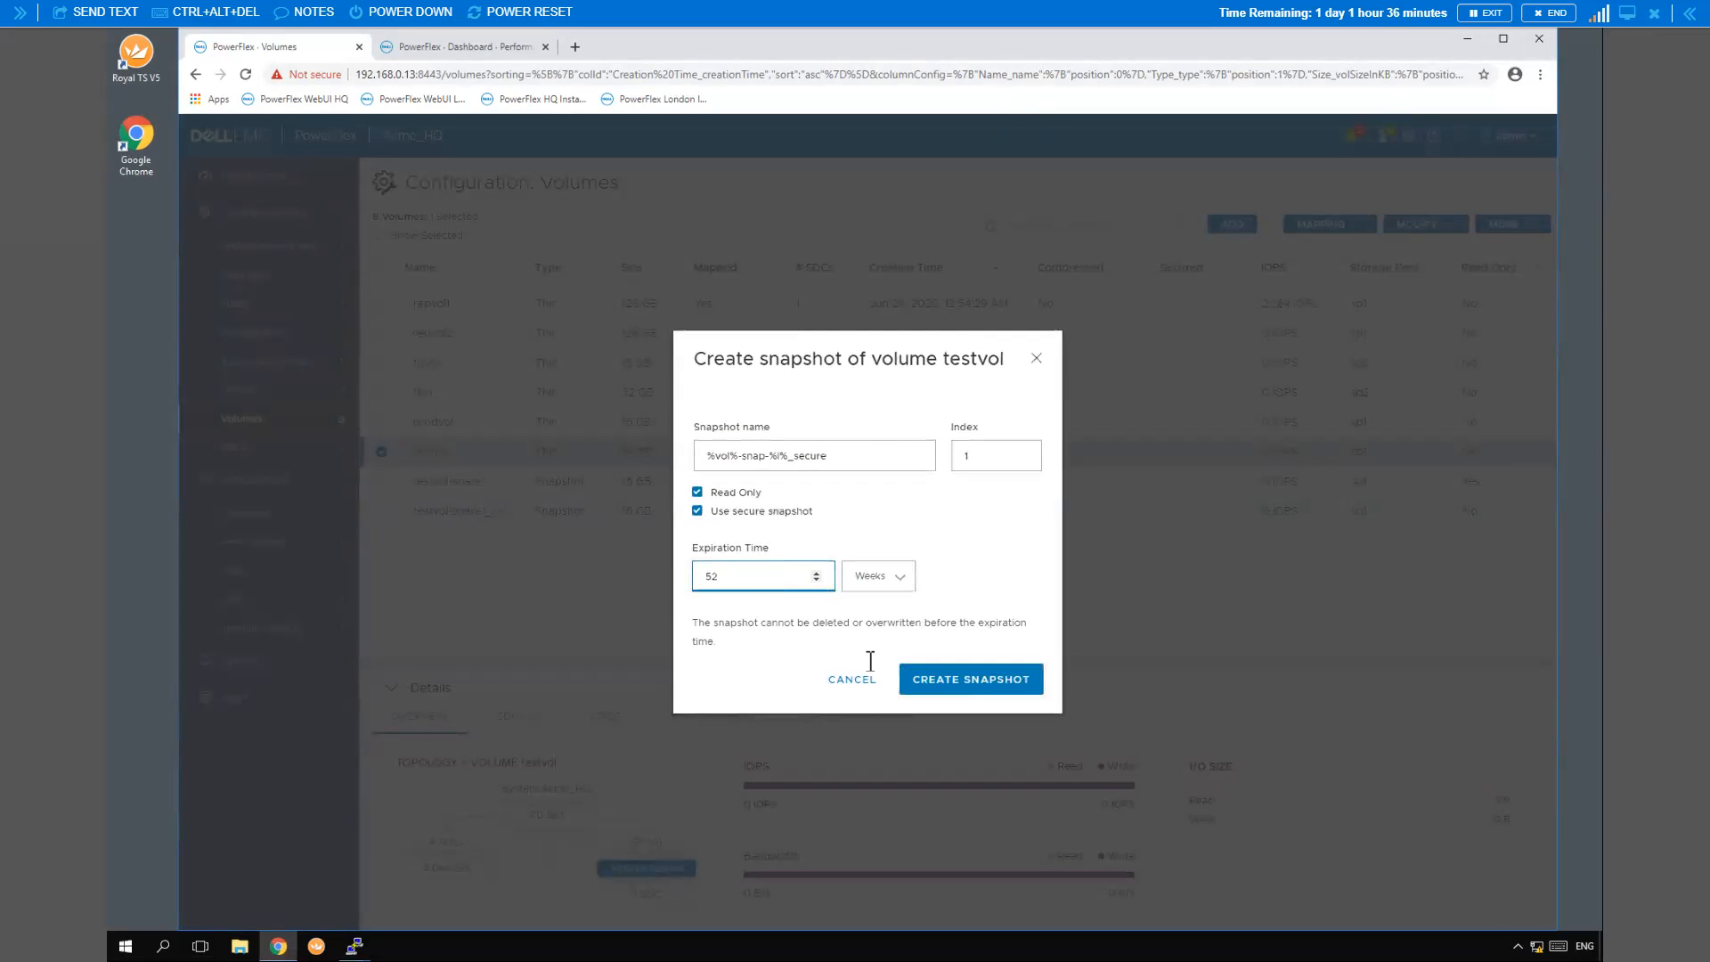
left_click(968, 681)
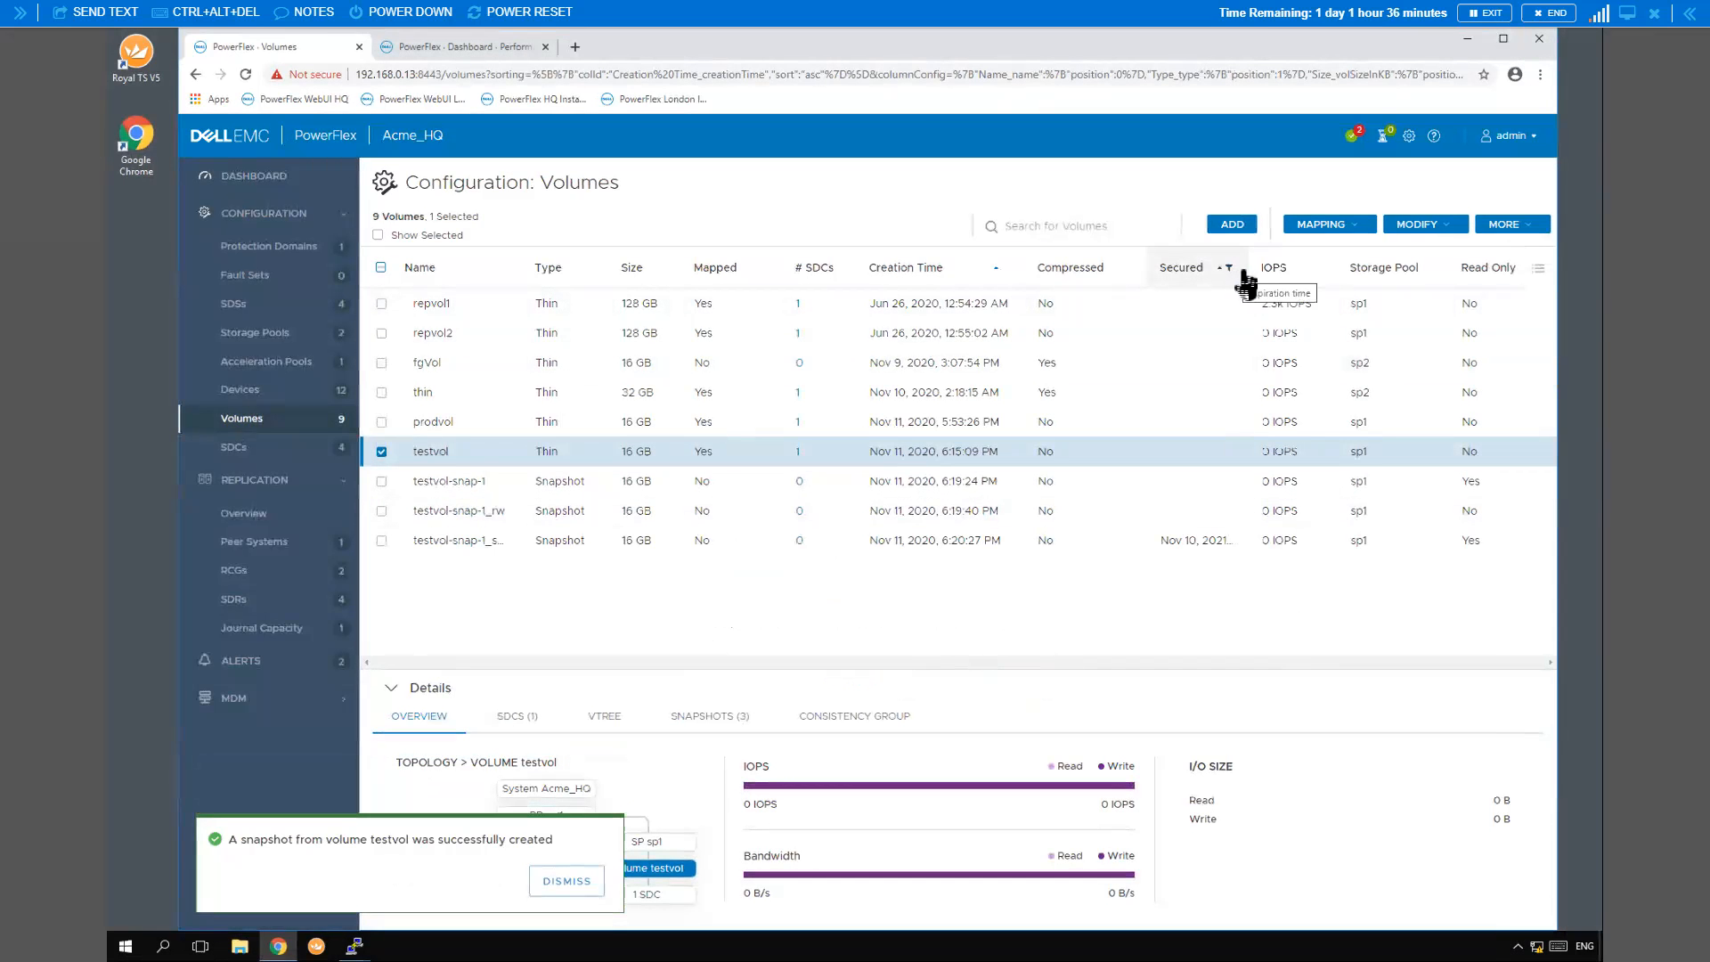
Widen the volume list's Secured column and try to remove only the secure snapshot testvol-snap-1_secure
left_click_drag(1271, 267, 1279, 267)
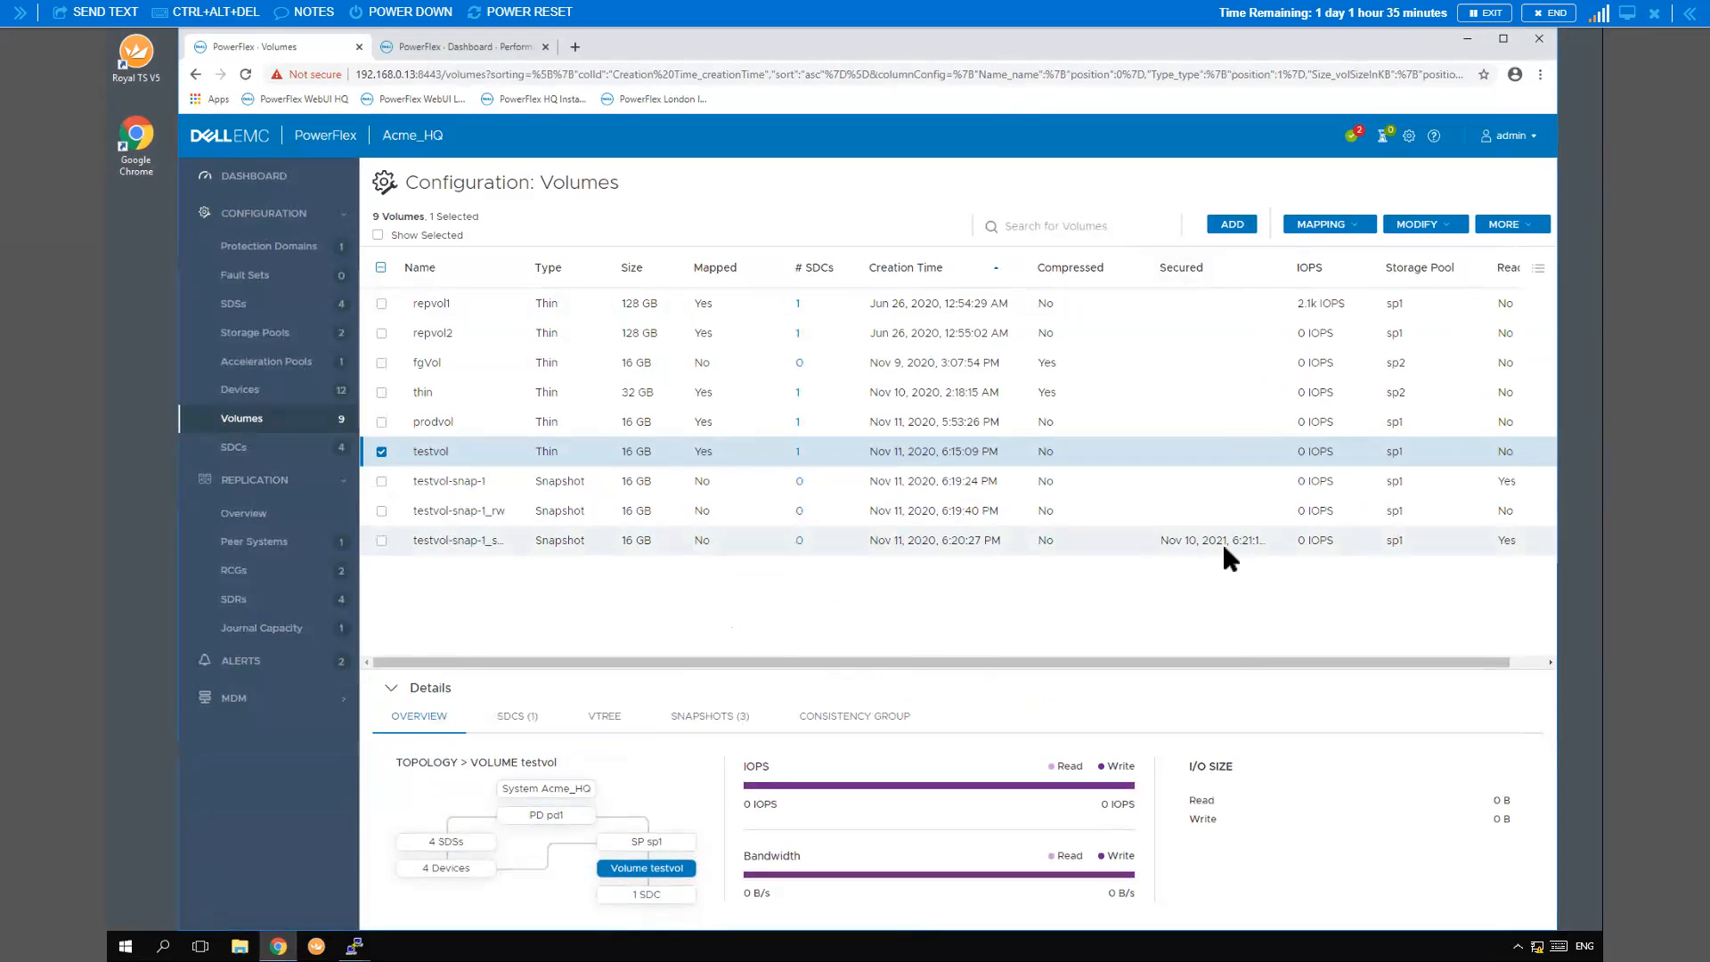
left_click(381, 450)
left_click(381, 539)
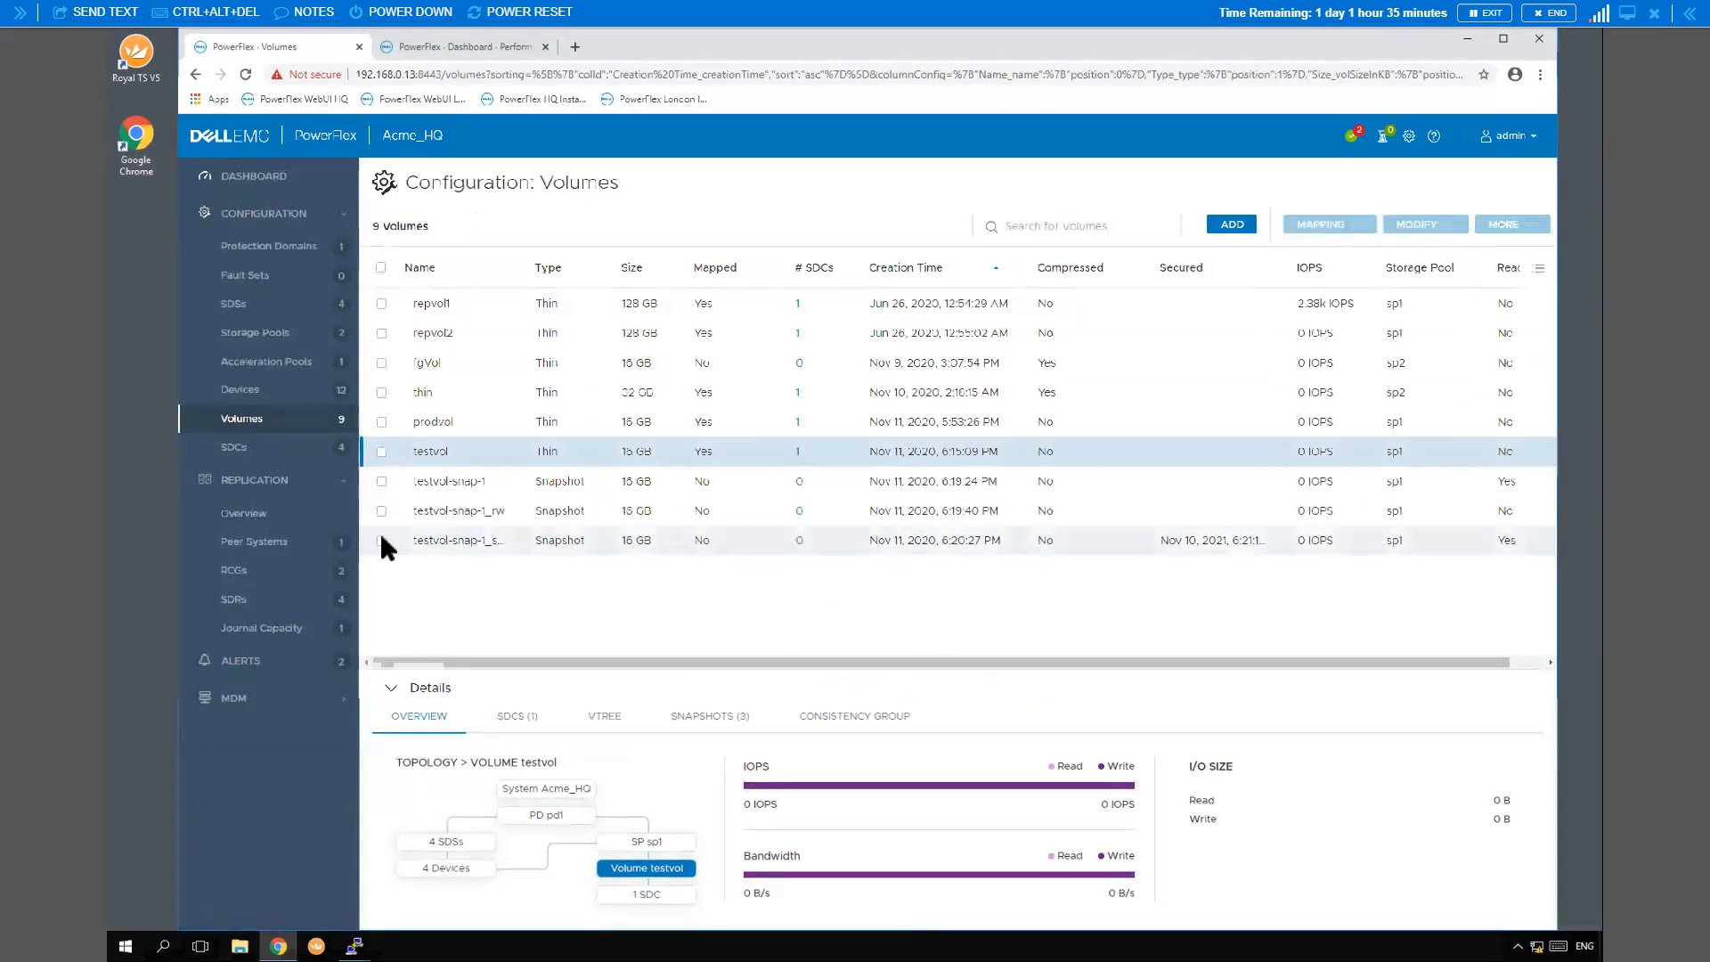
left_click(1519, 225)
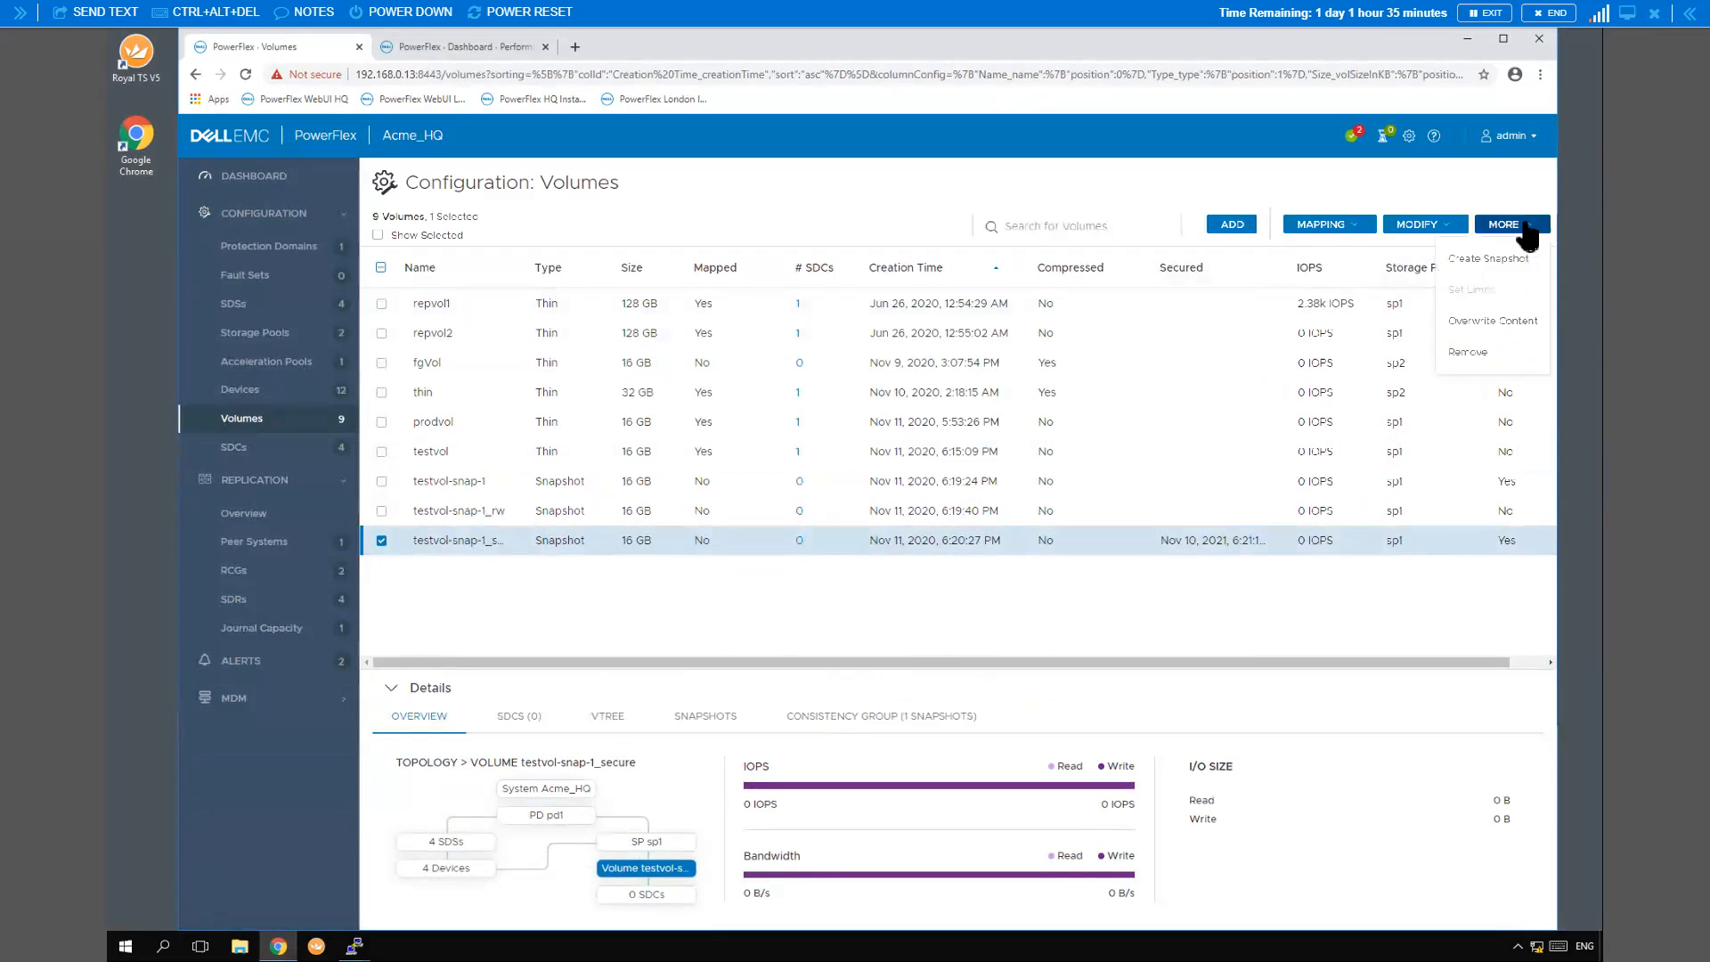
left_click(1475, 352)
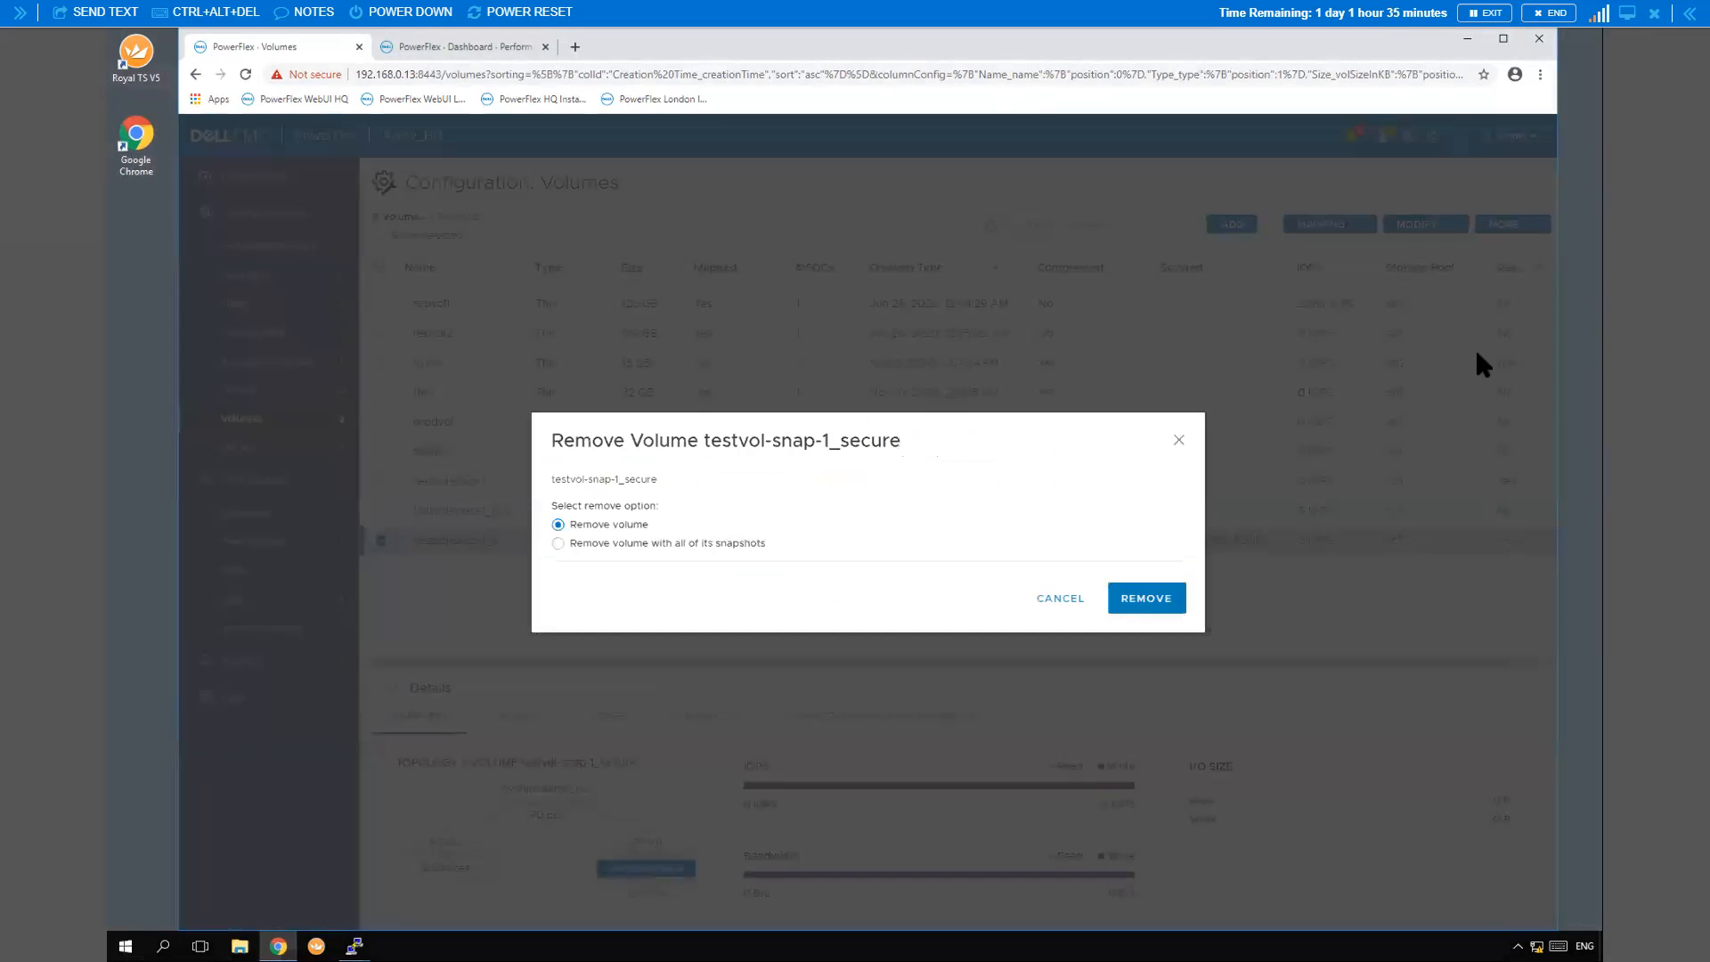
left_click(1167, 592)
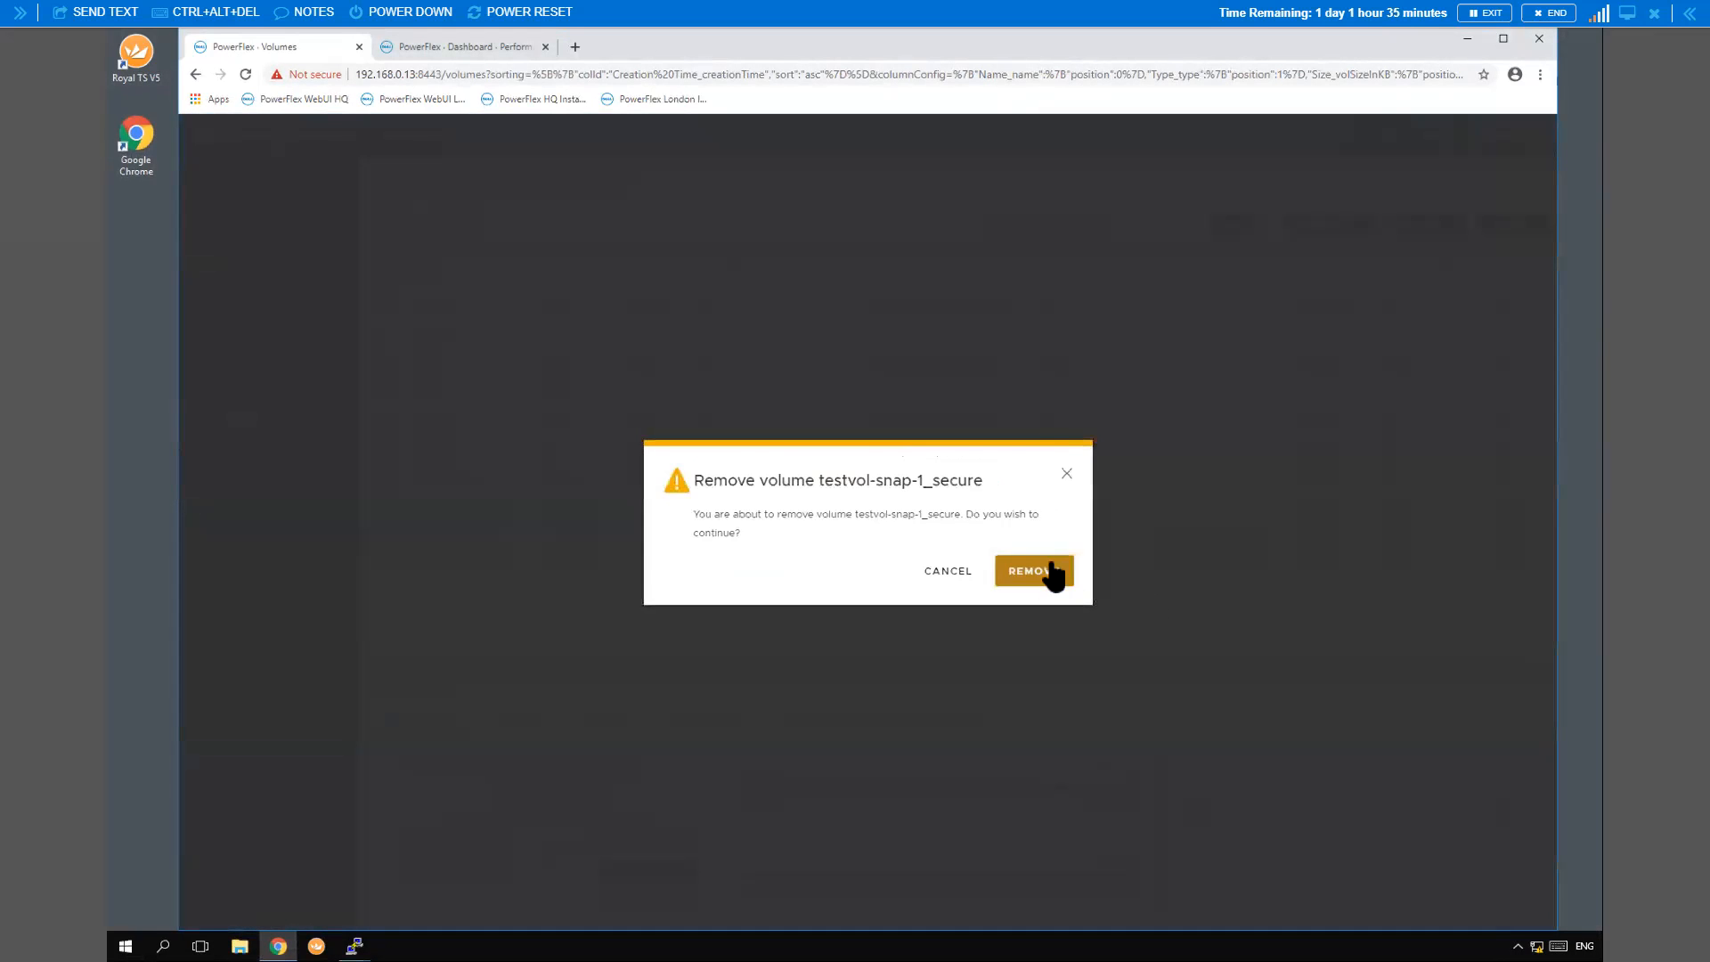
left_click(1044, 567)
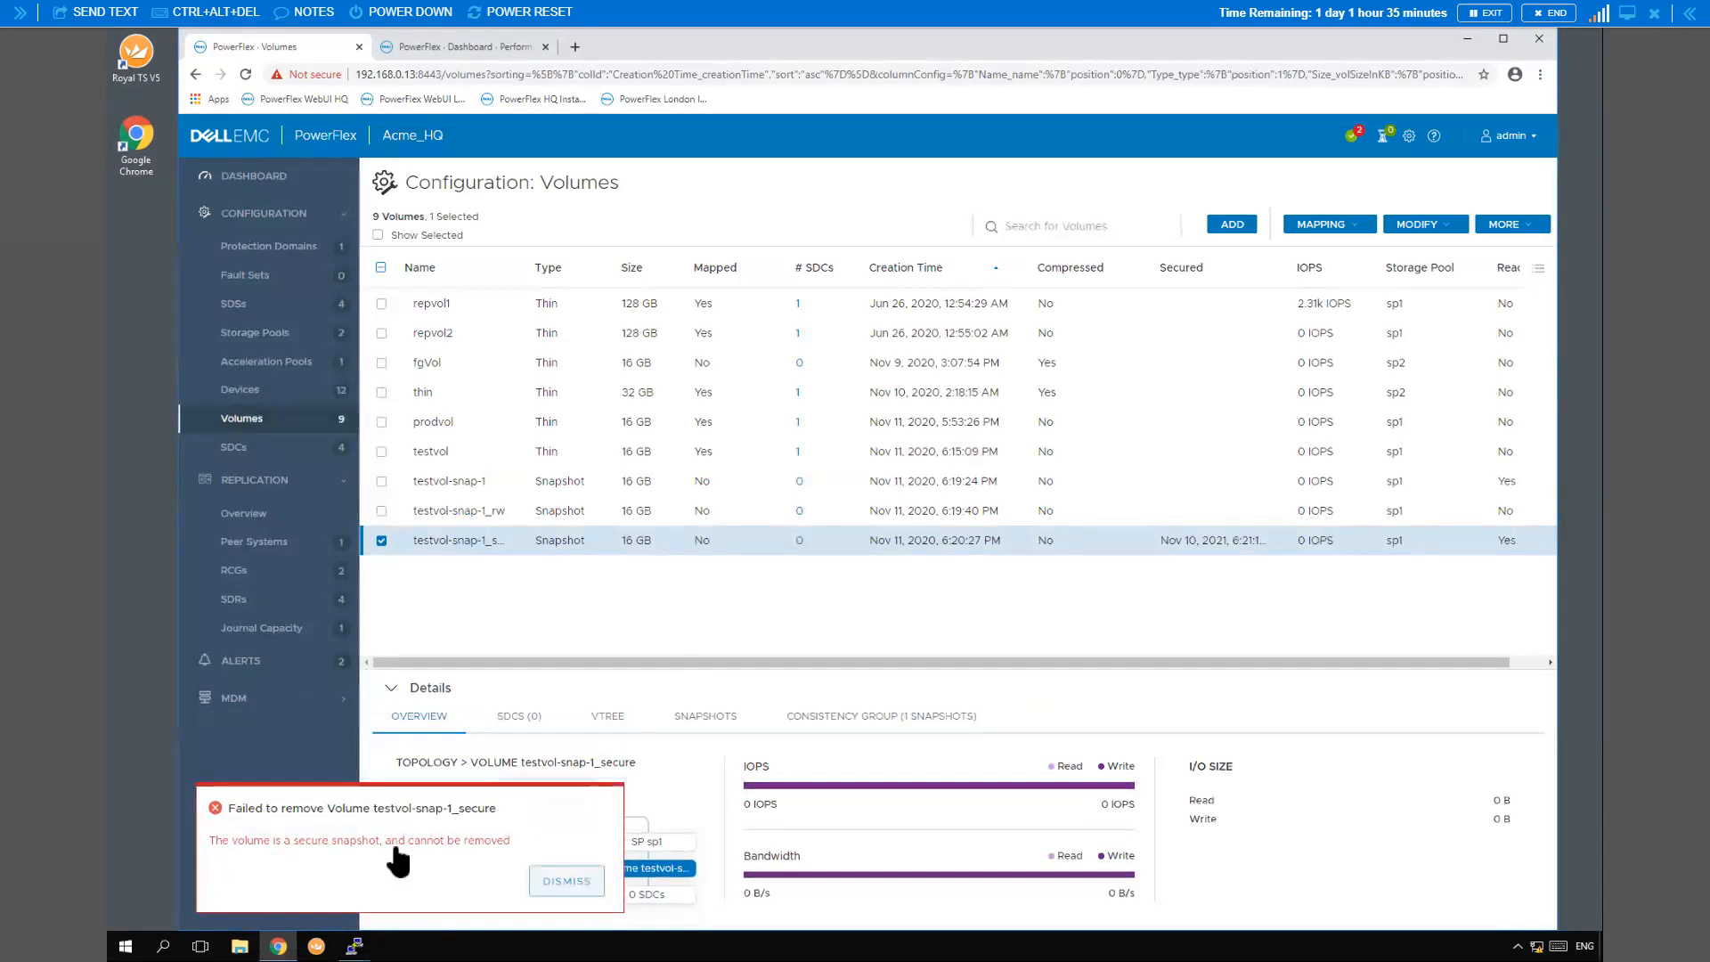
left_click(568, 884)
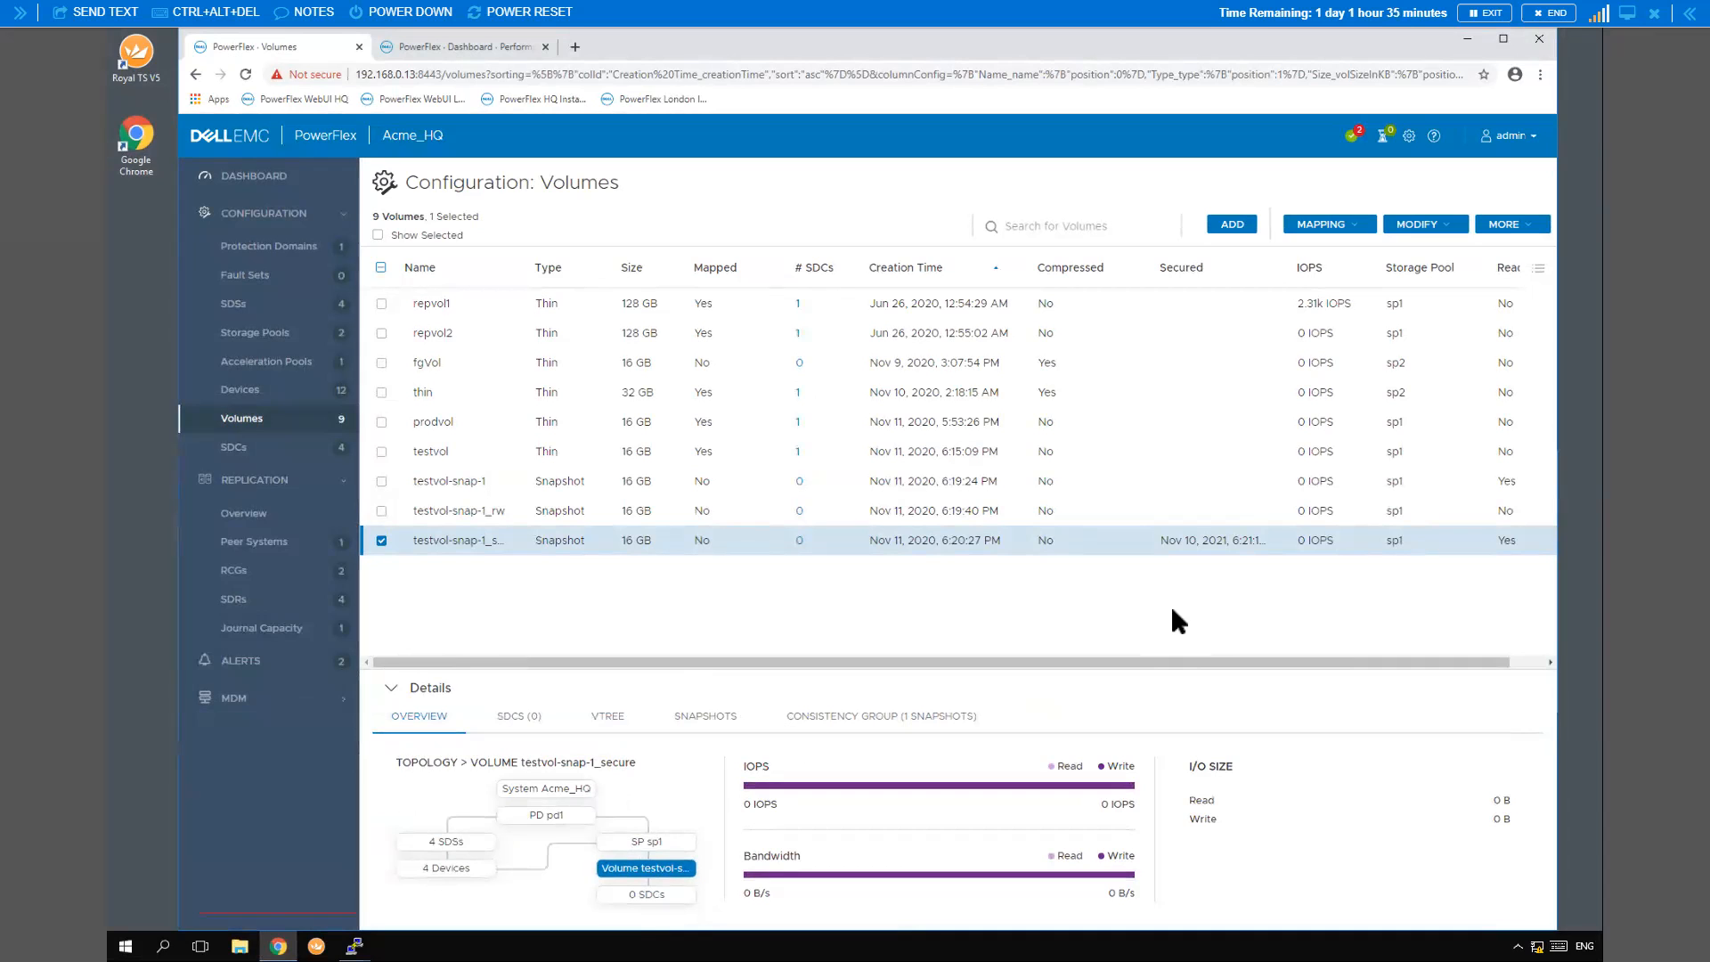
View Acme_HQ's replication overview and reopen the Acme_London web interface in a fresh browser tab
left_click(267, 520)
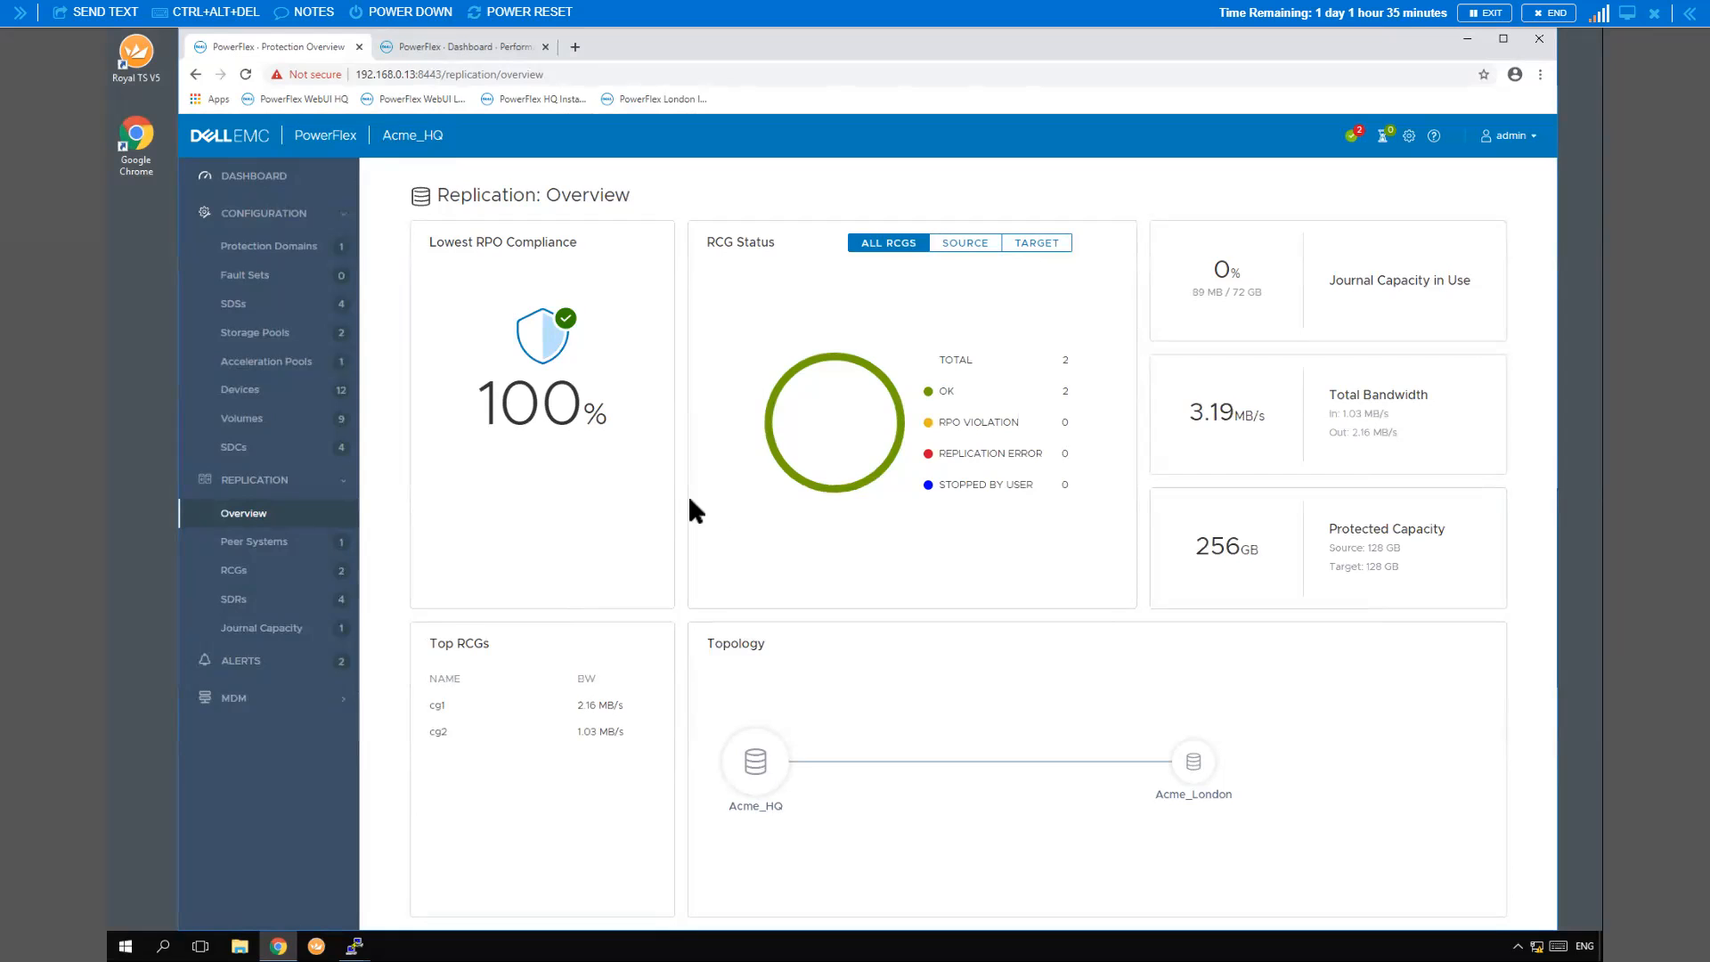
left_click(470, 41)
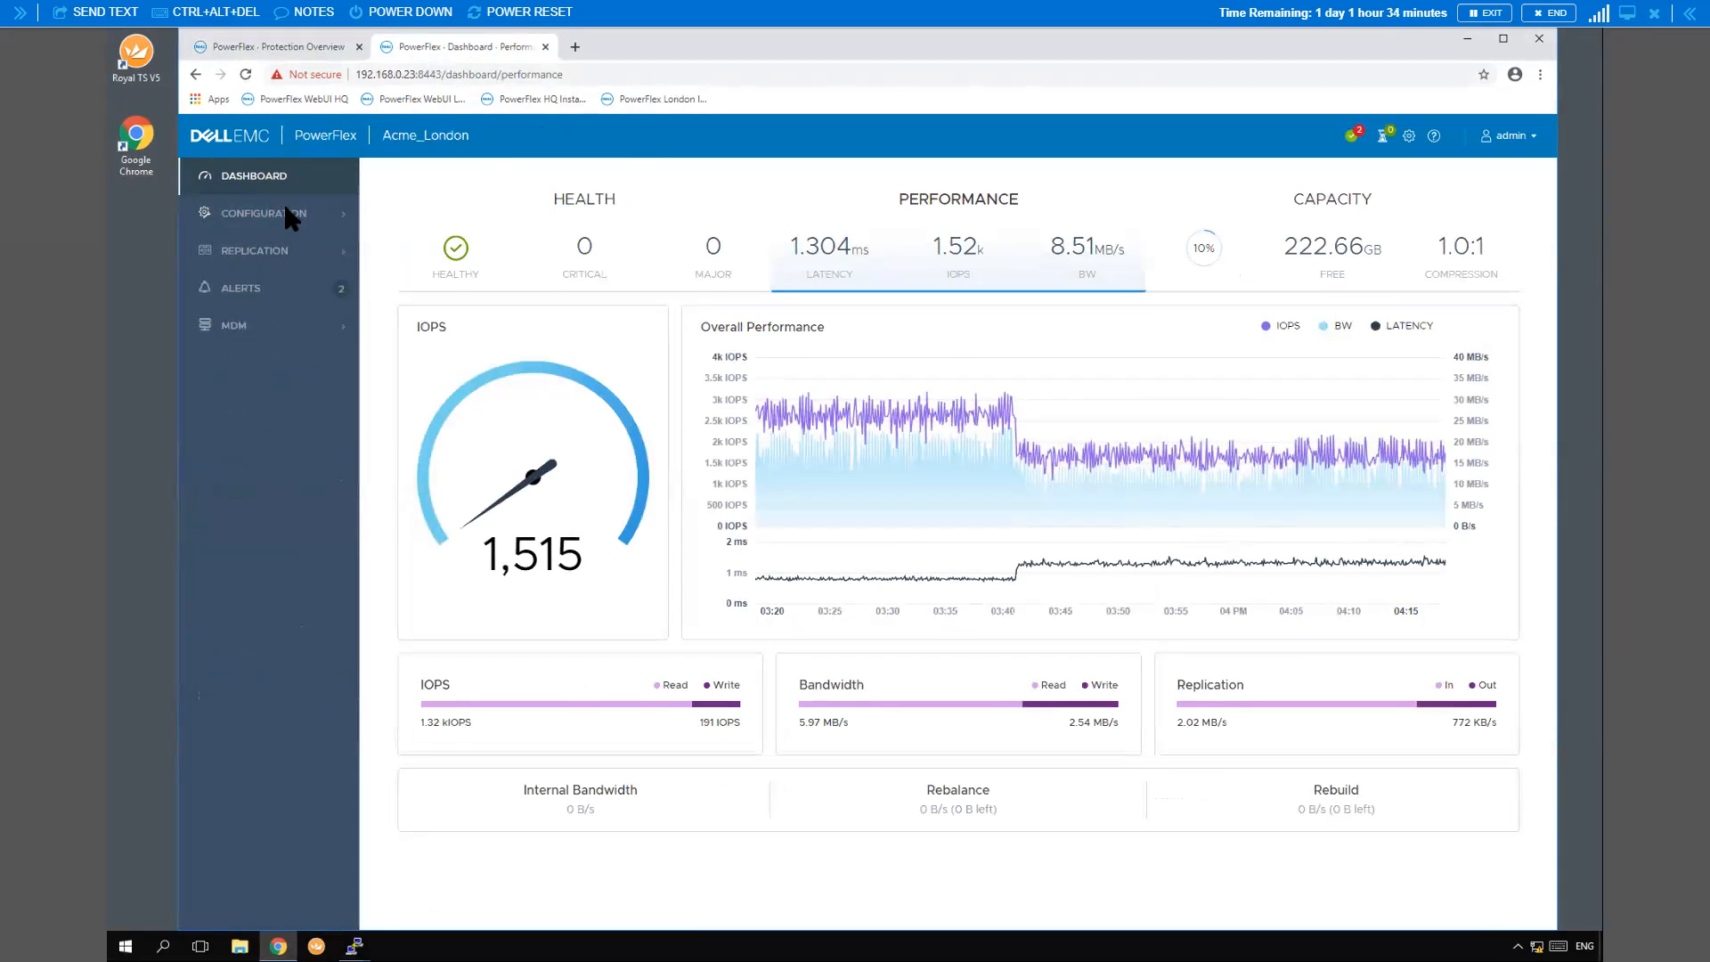
left_click(242, 74)
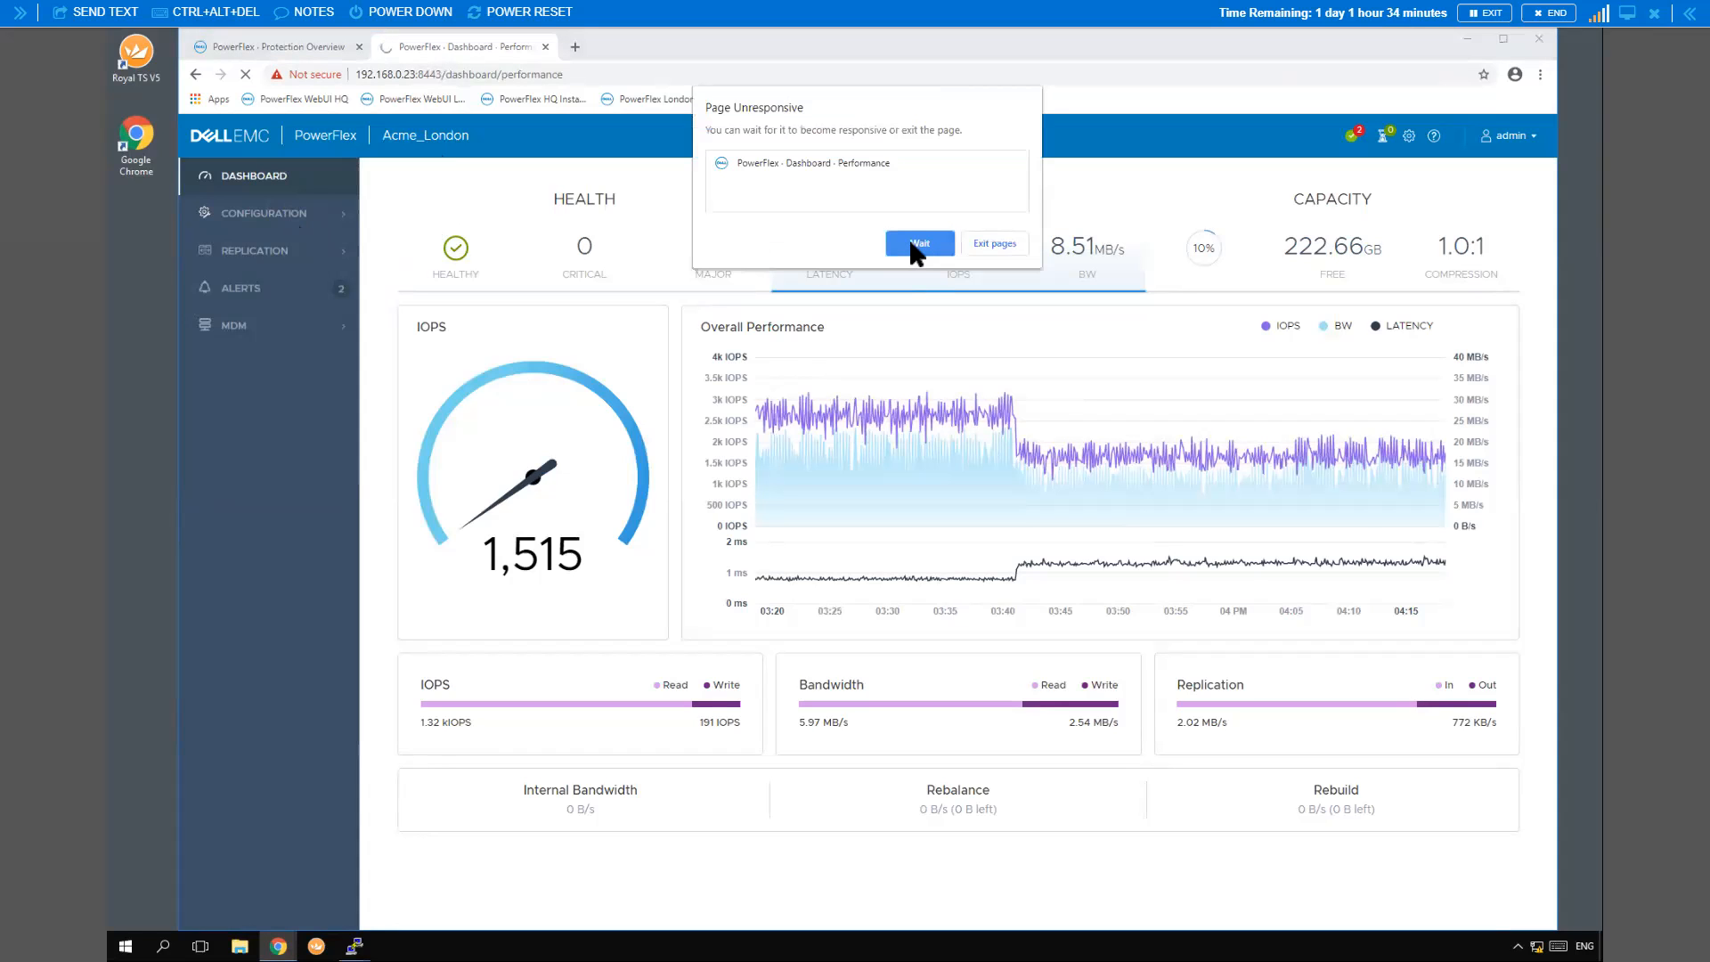
left_click(915, 246)
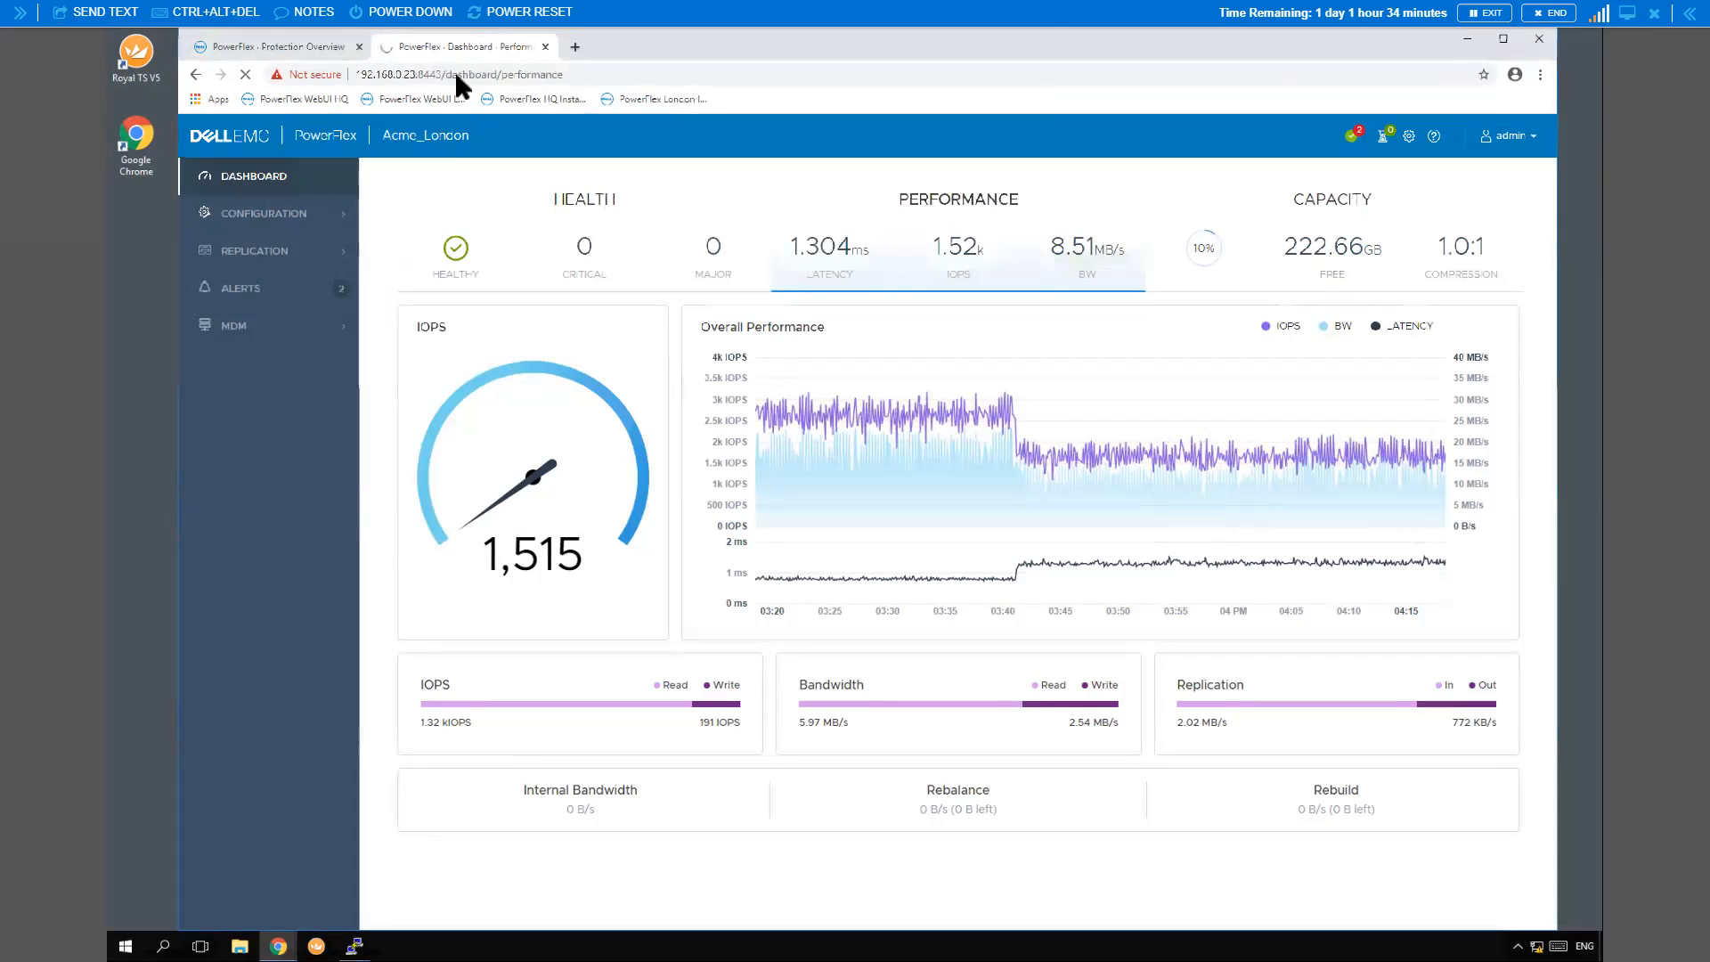
left_click(545, 46)
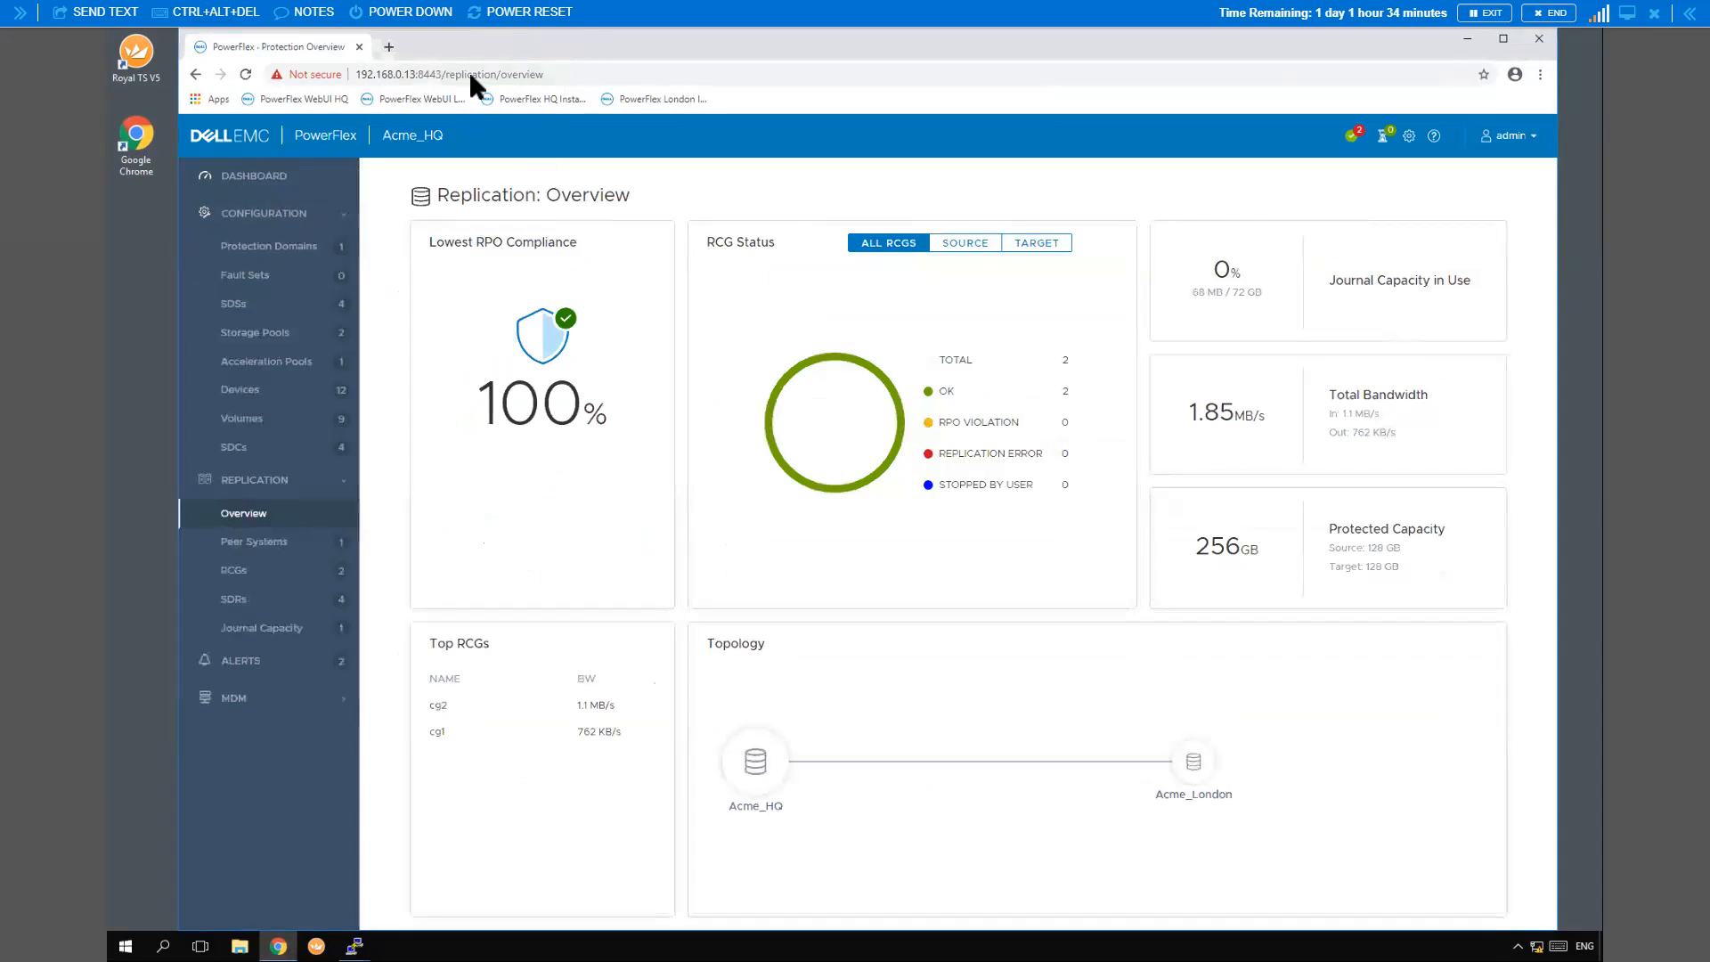
left_click(387, 46)
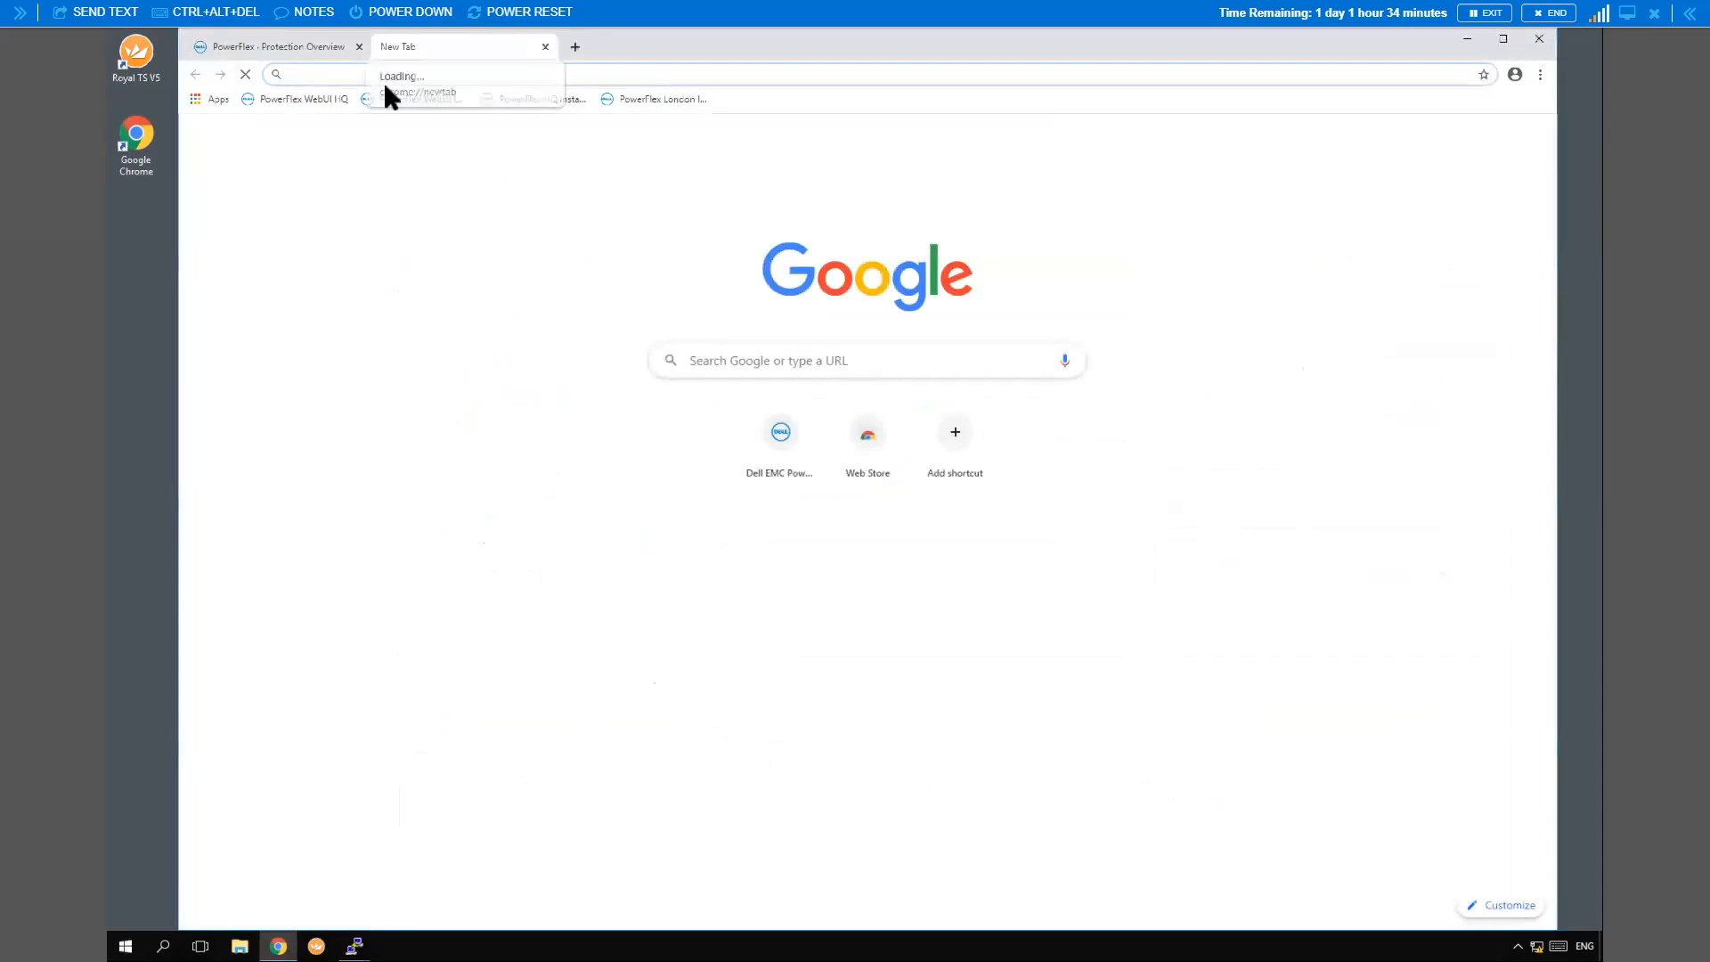
left_click(420, 99)
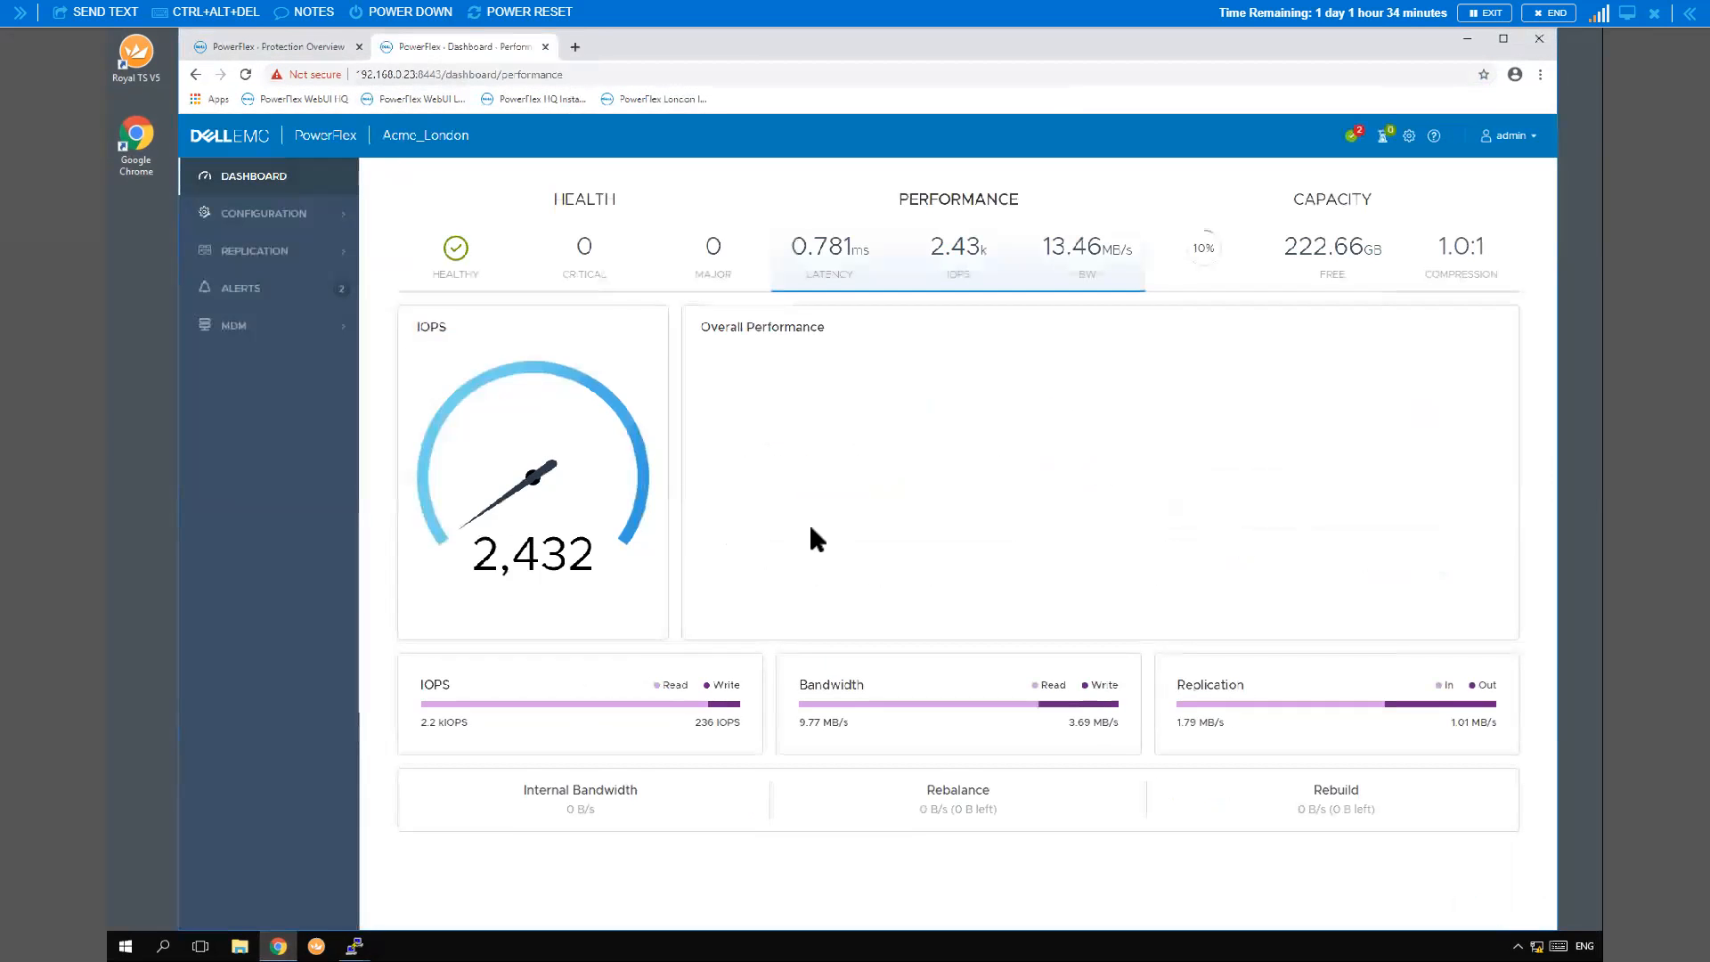
On Acme_London, add one thin 16 GB volume named prodvol_rep in storage pool sp1
left_click(267, 216)
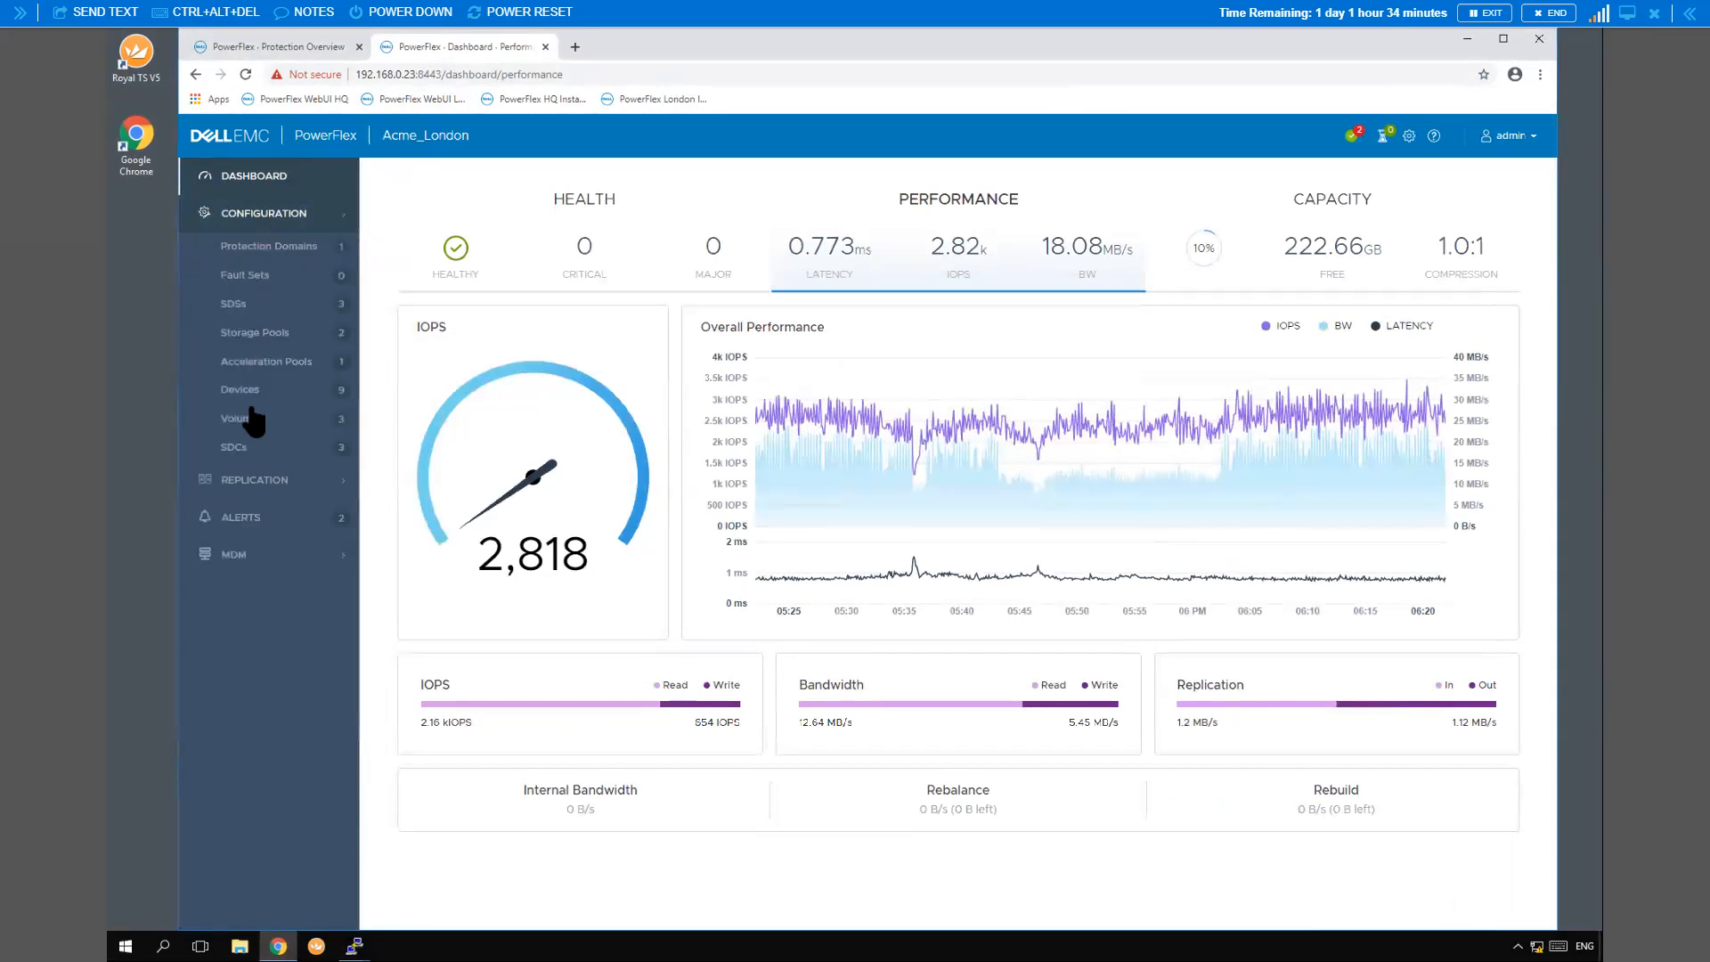
left_click(252, 421)
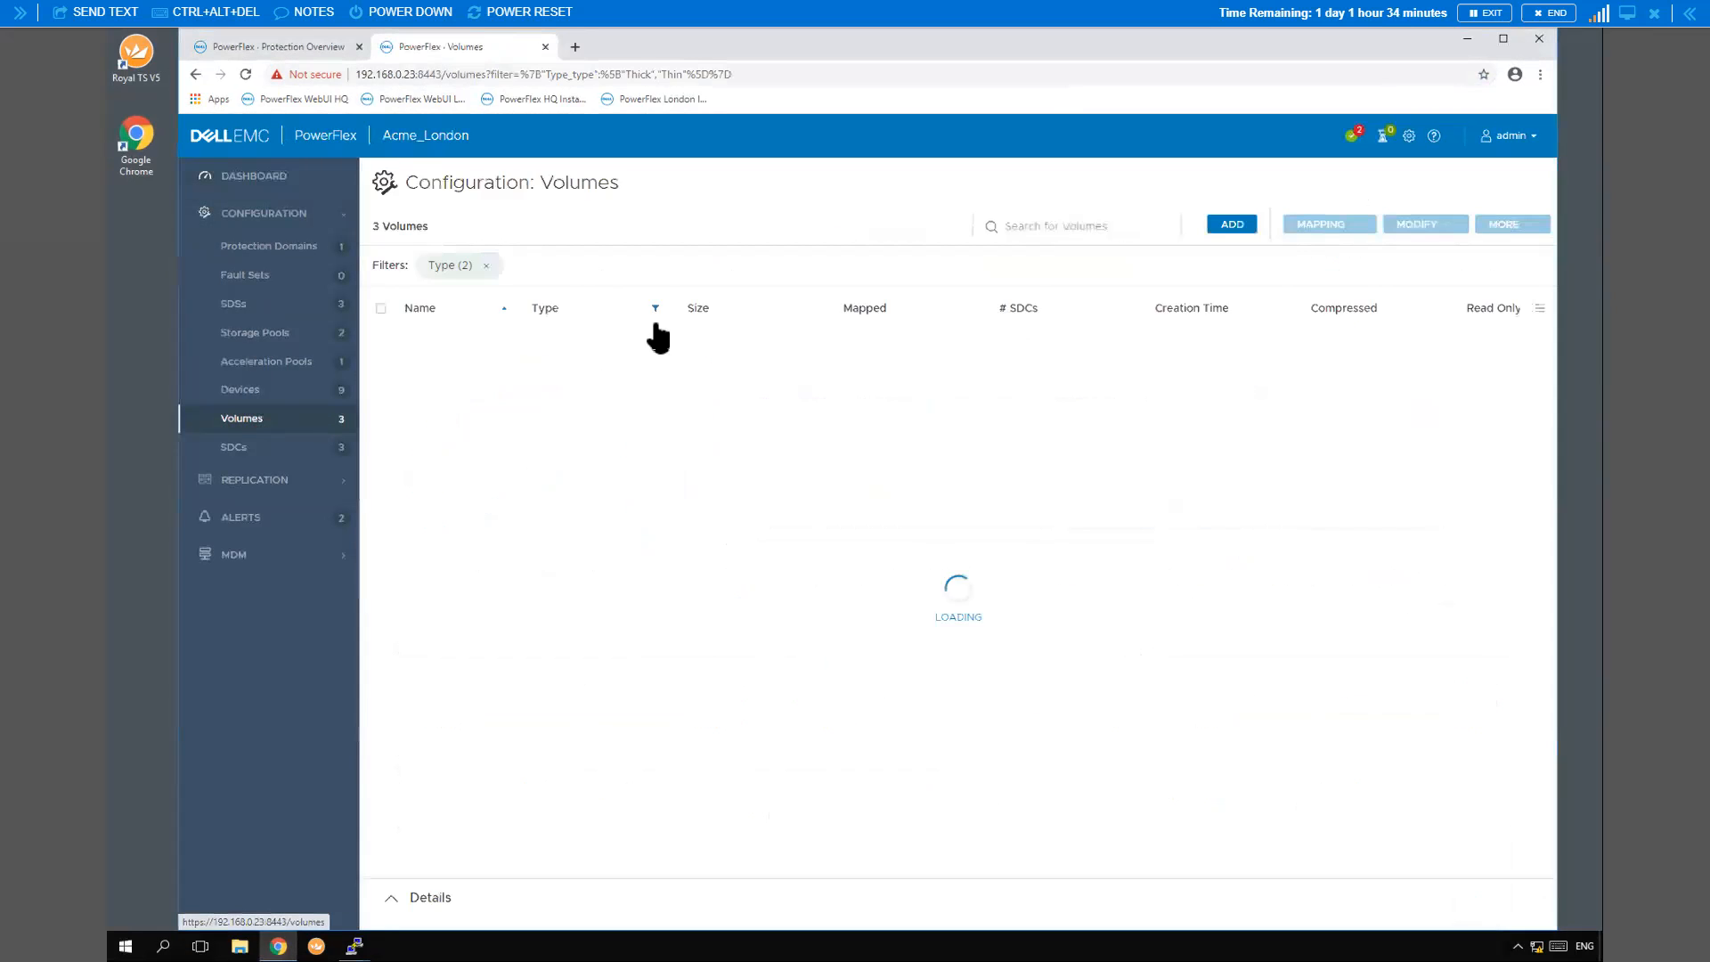
left_click(1232, 226)
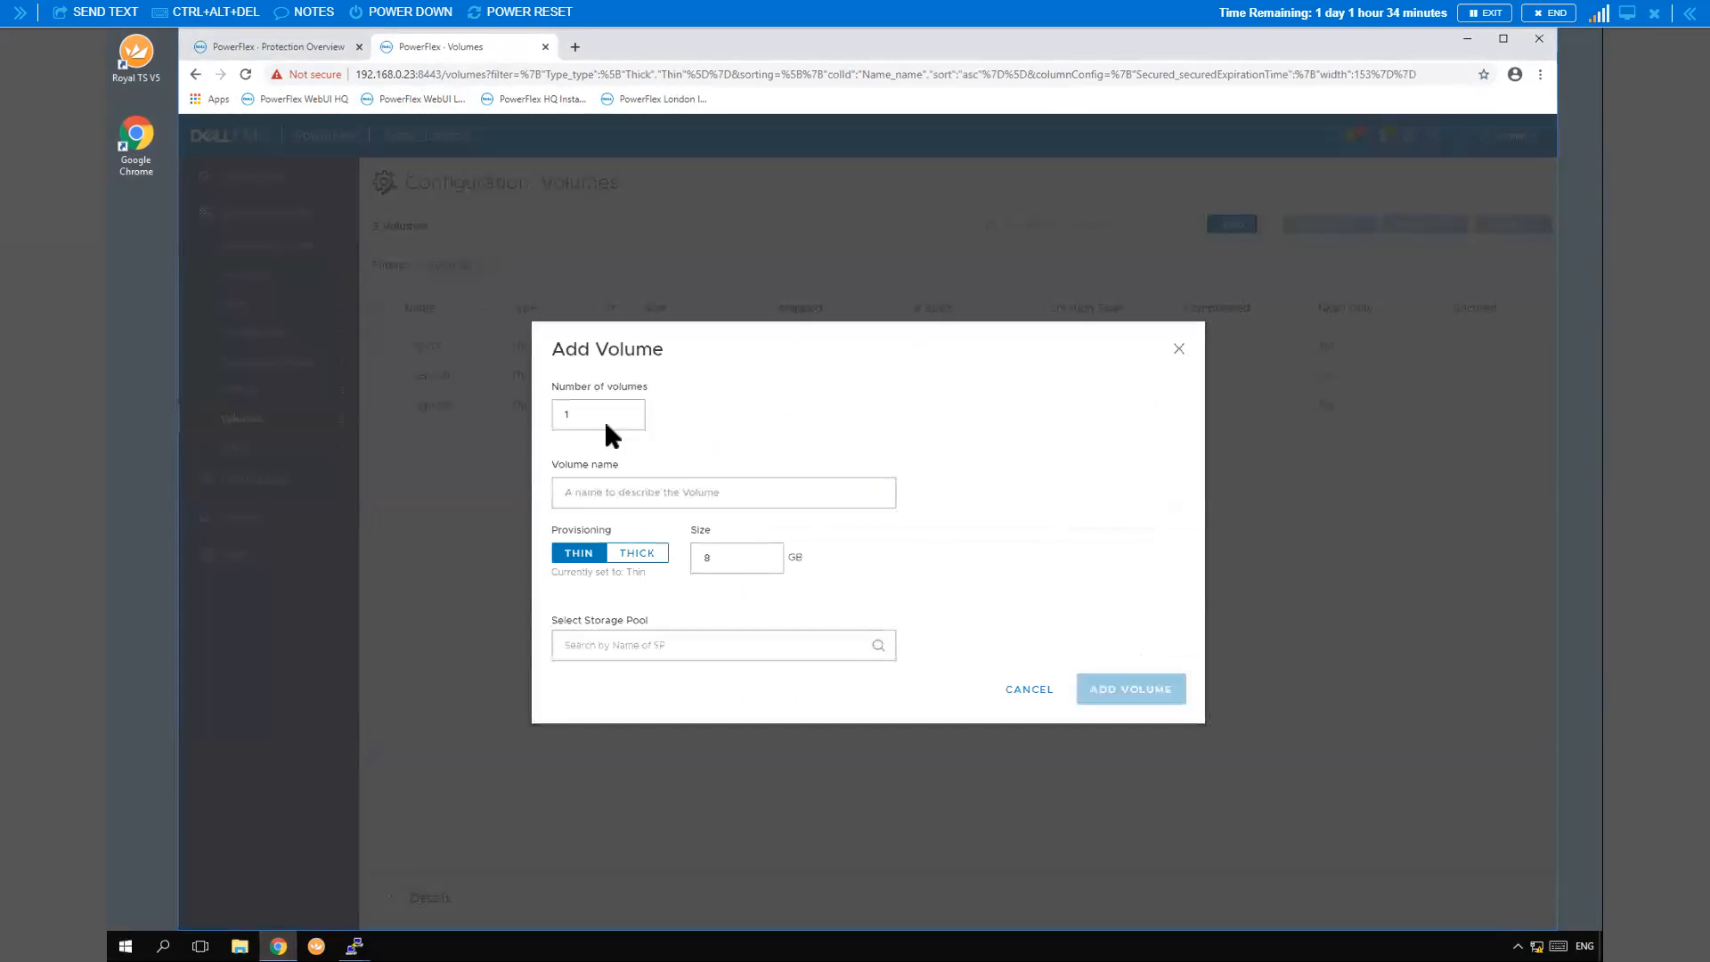
left_click(620, 491)
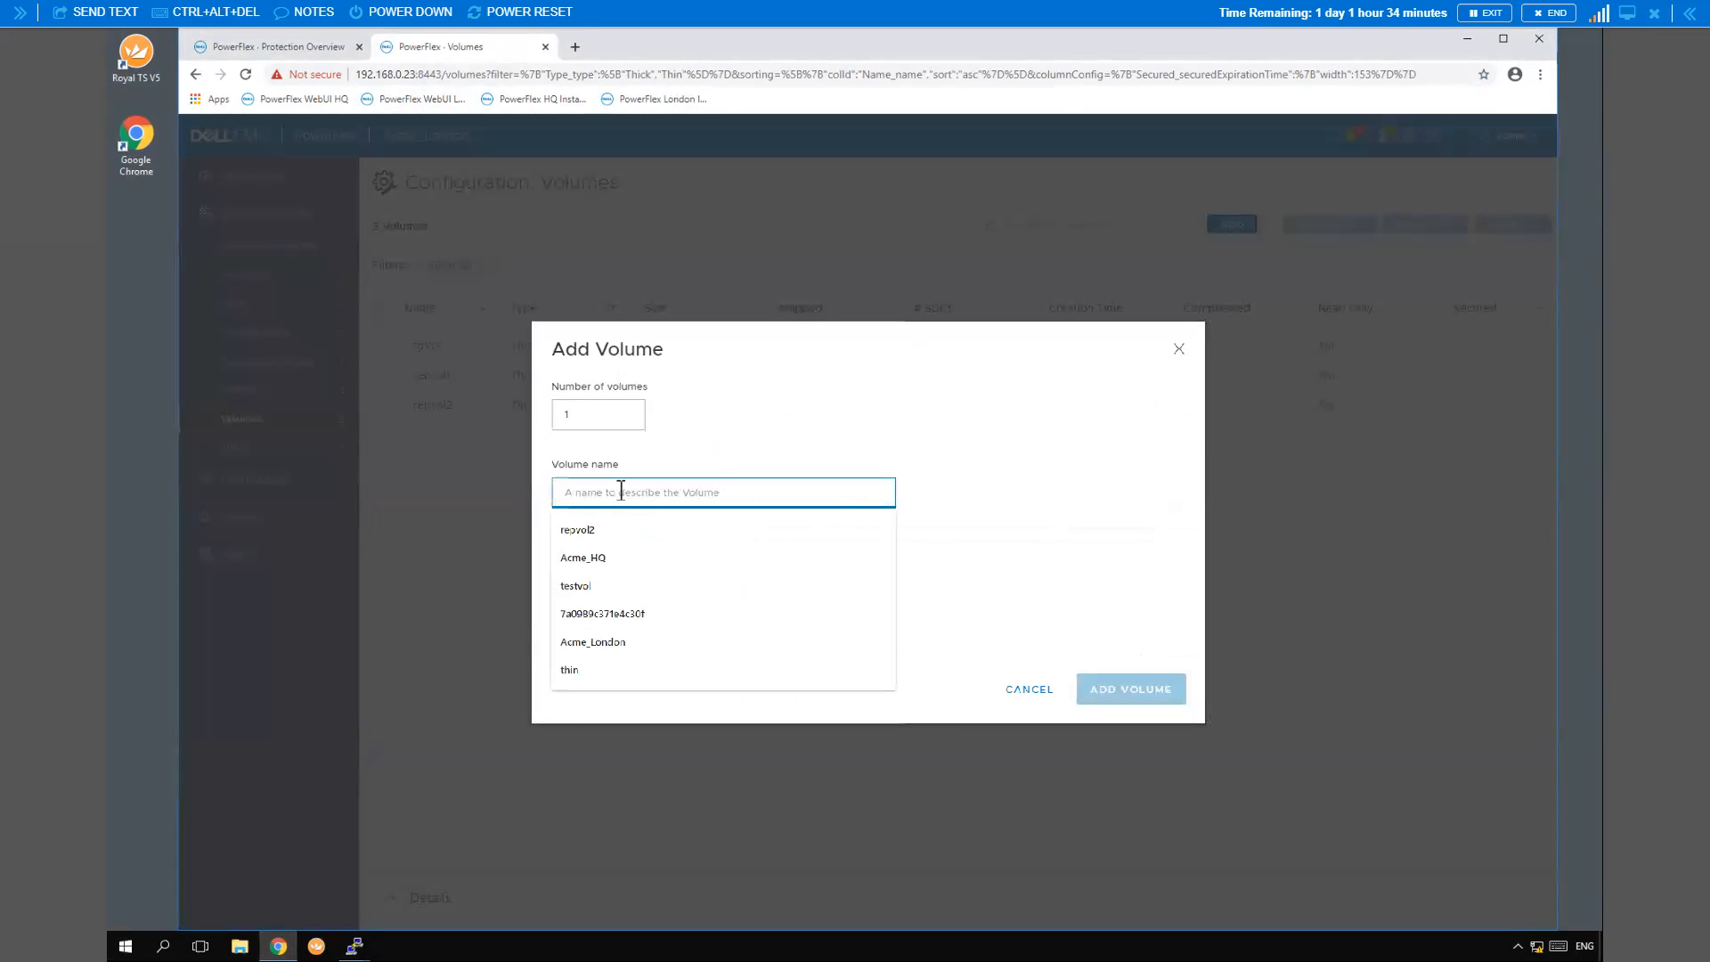
type("prov")
key("BackSpace")
type("dvol_rep")
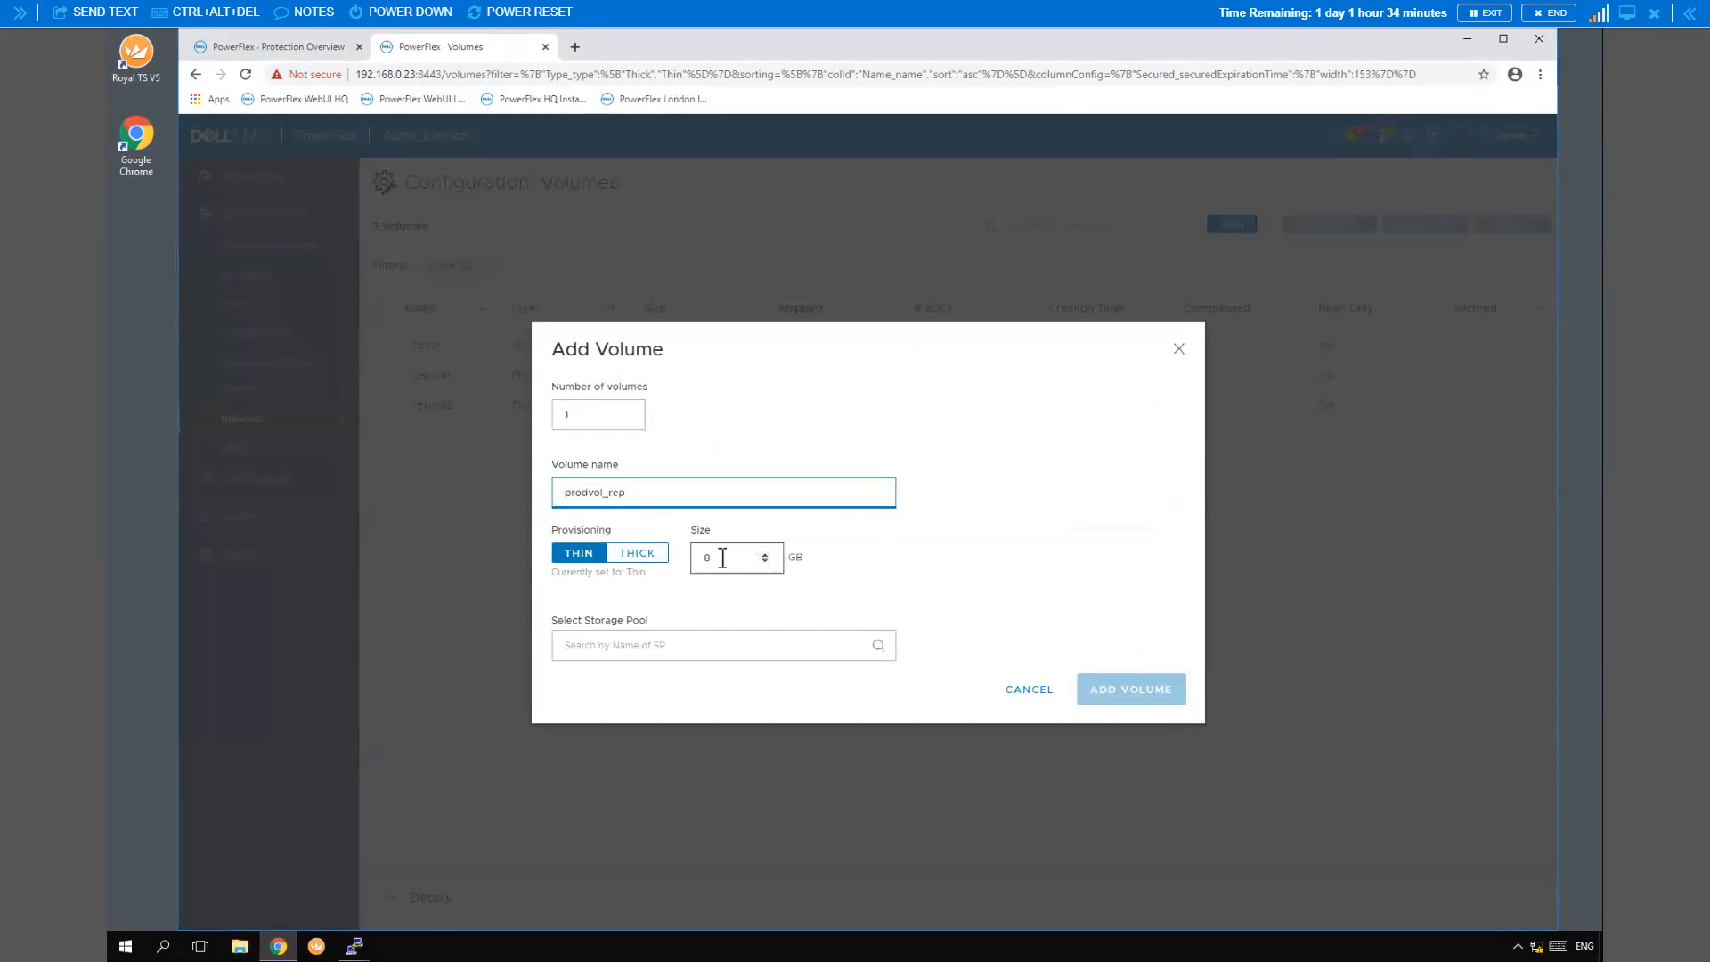
left_click(723, 557)
type("16")
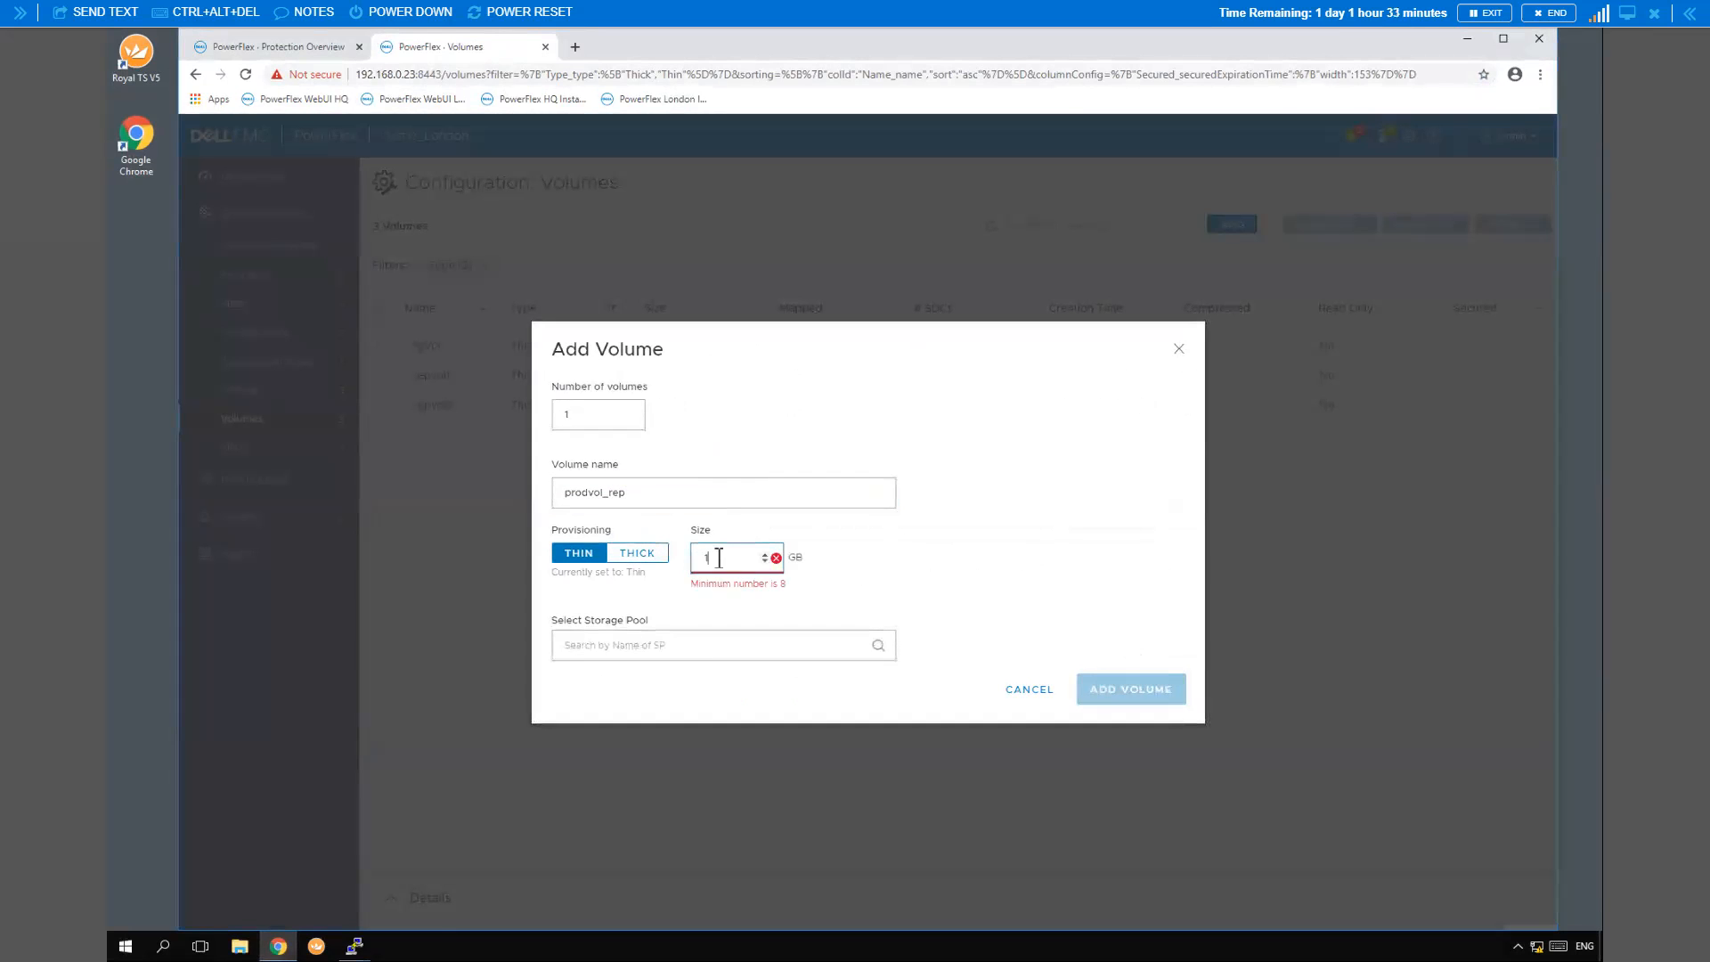
left_click(698, 636)
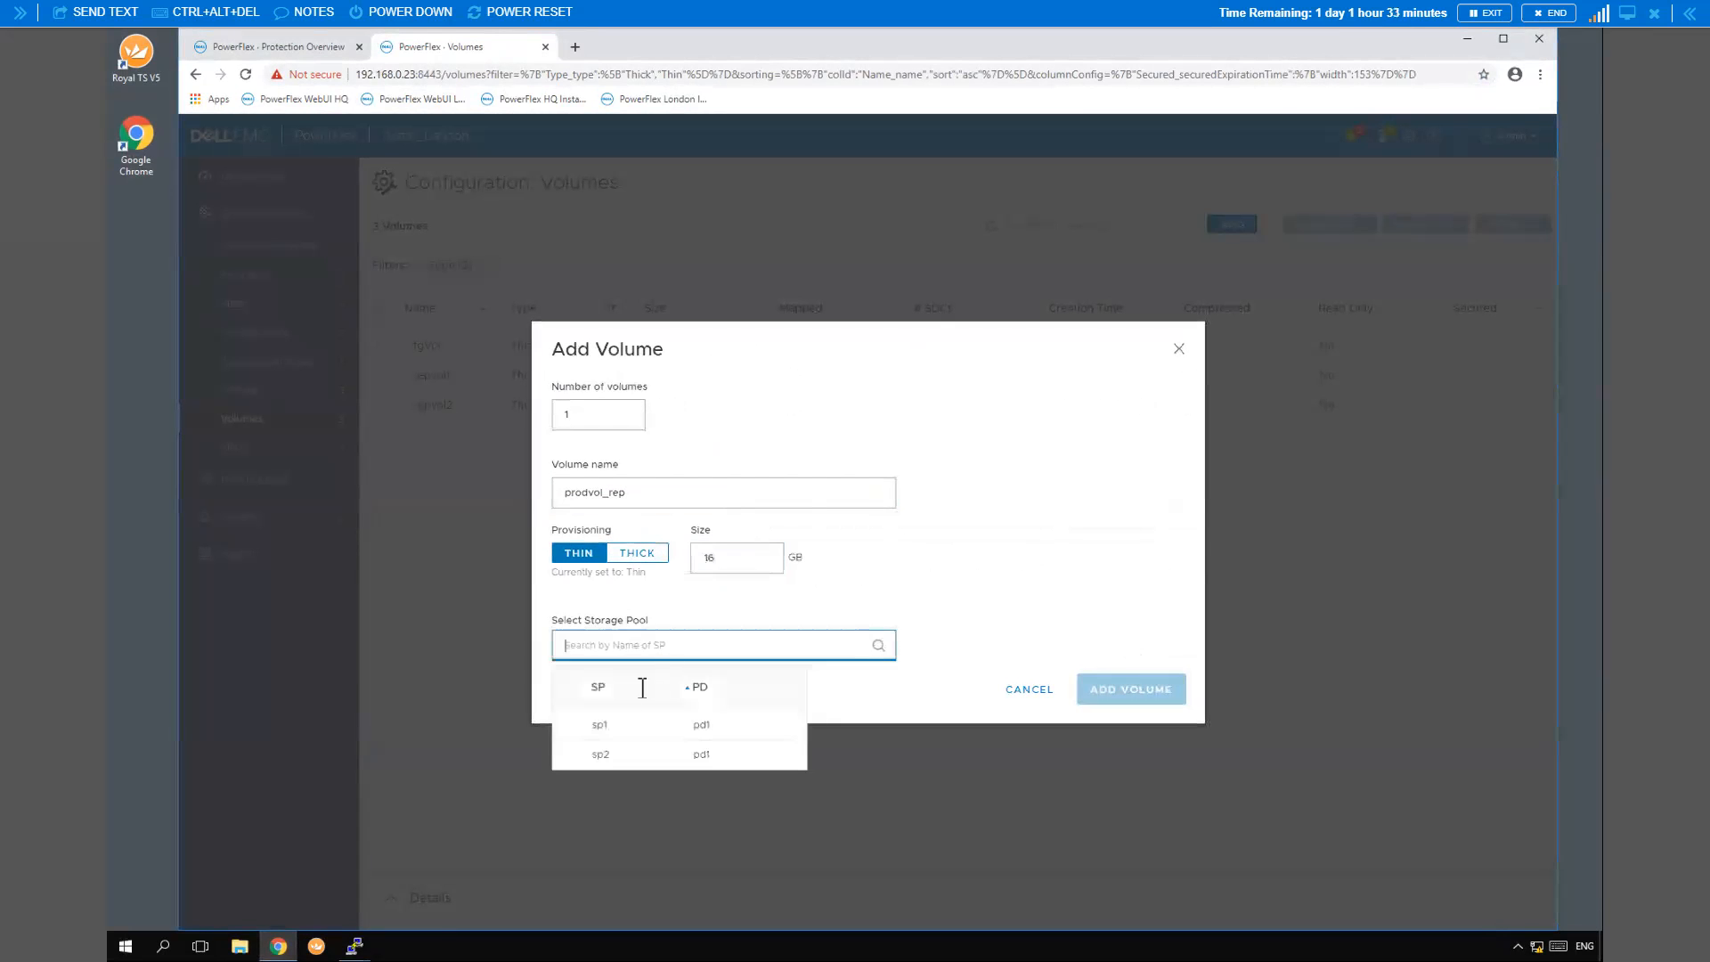
left_click(615, 725)
left_click(1138, 693)
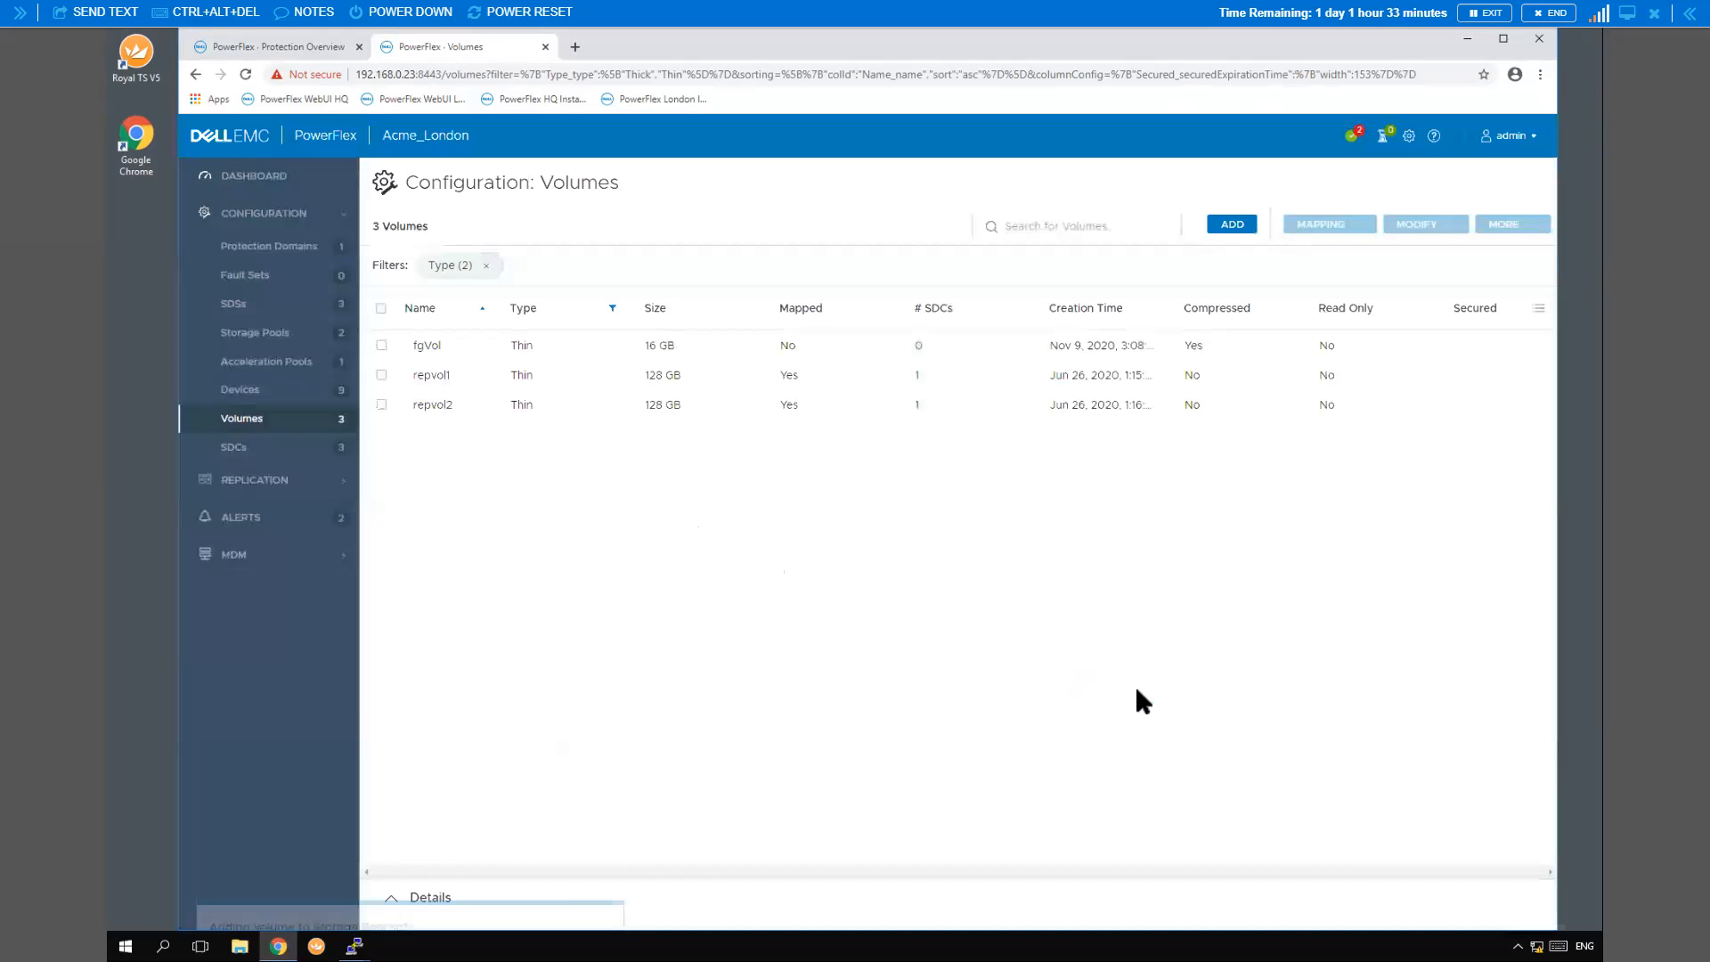
Return to Acme_HQ and review its peer systems, its replication consistency groups and the form for adding an RCG
left_click(326, 50)
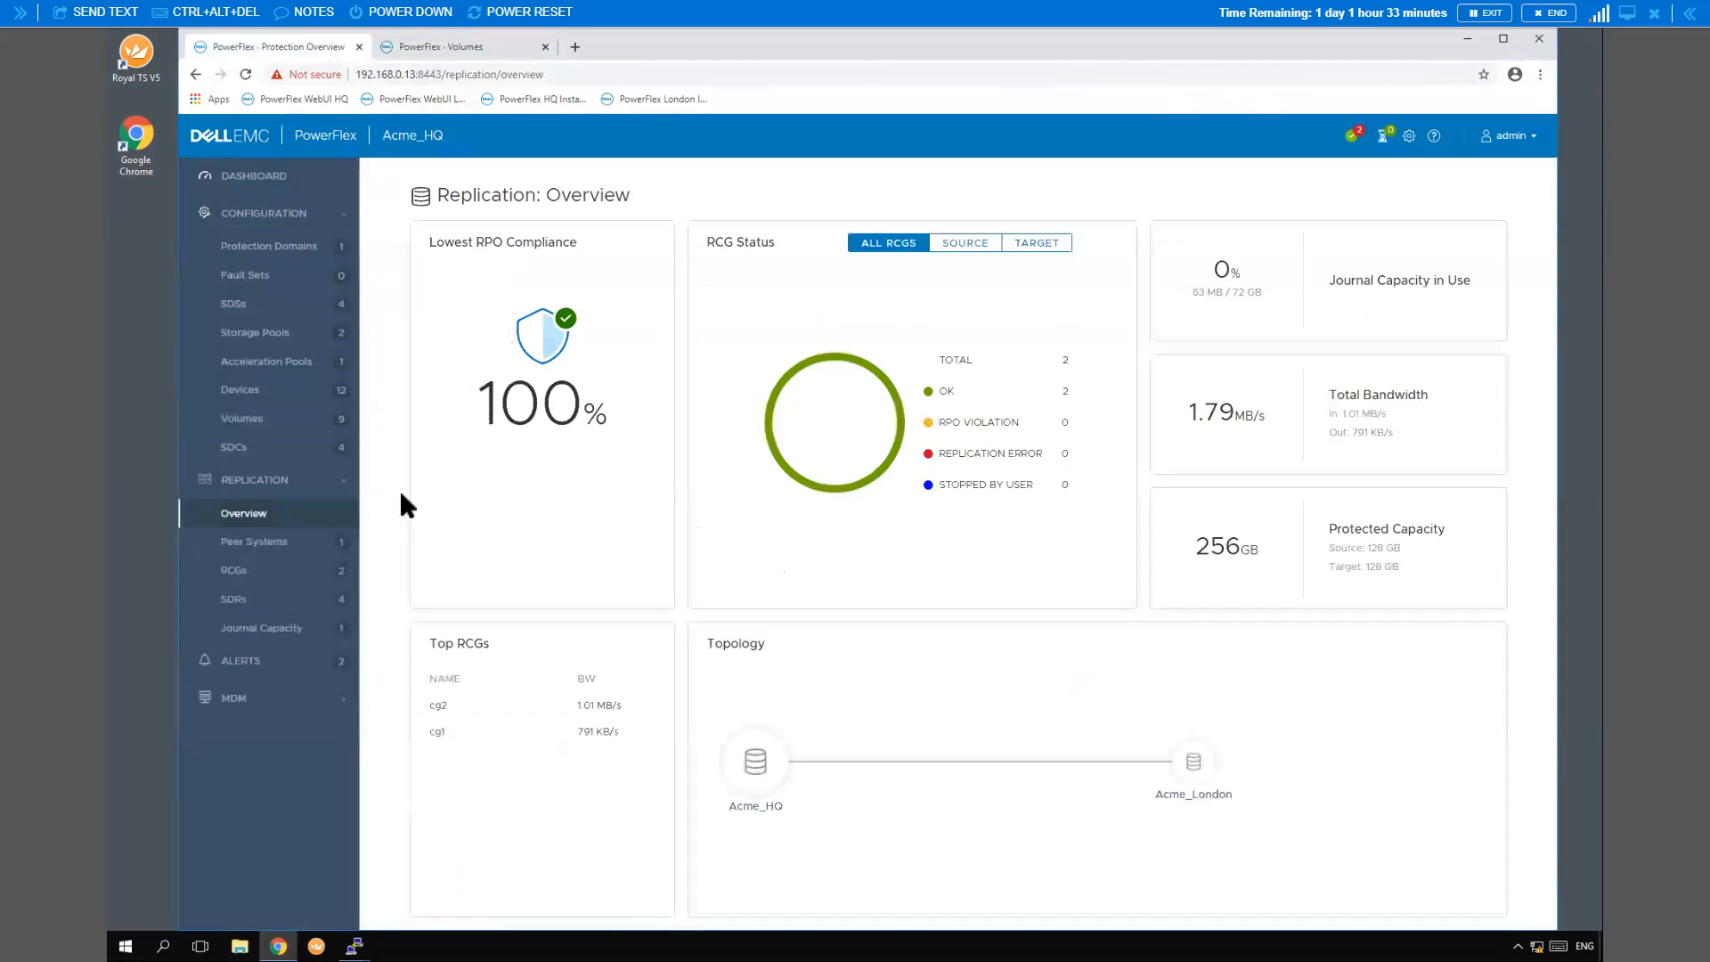
left_click(271, 545)
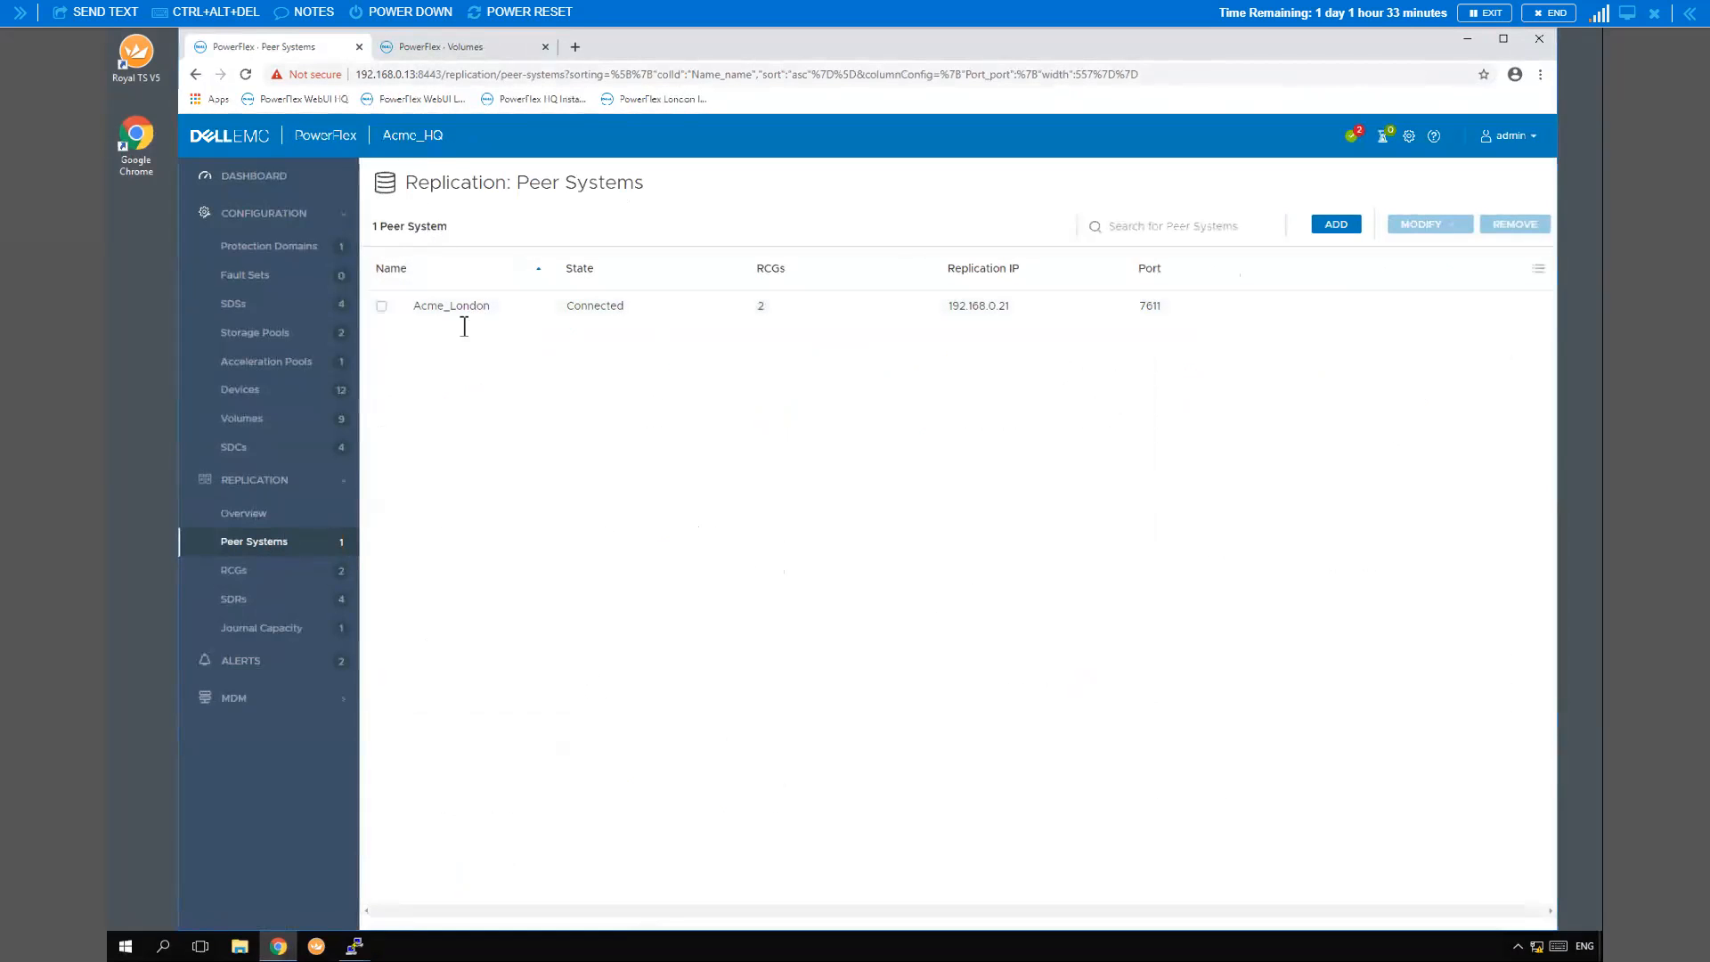
left_click(260, 575)
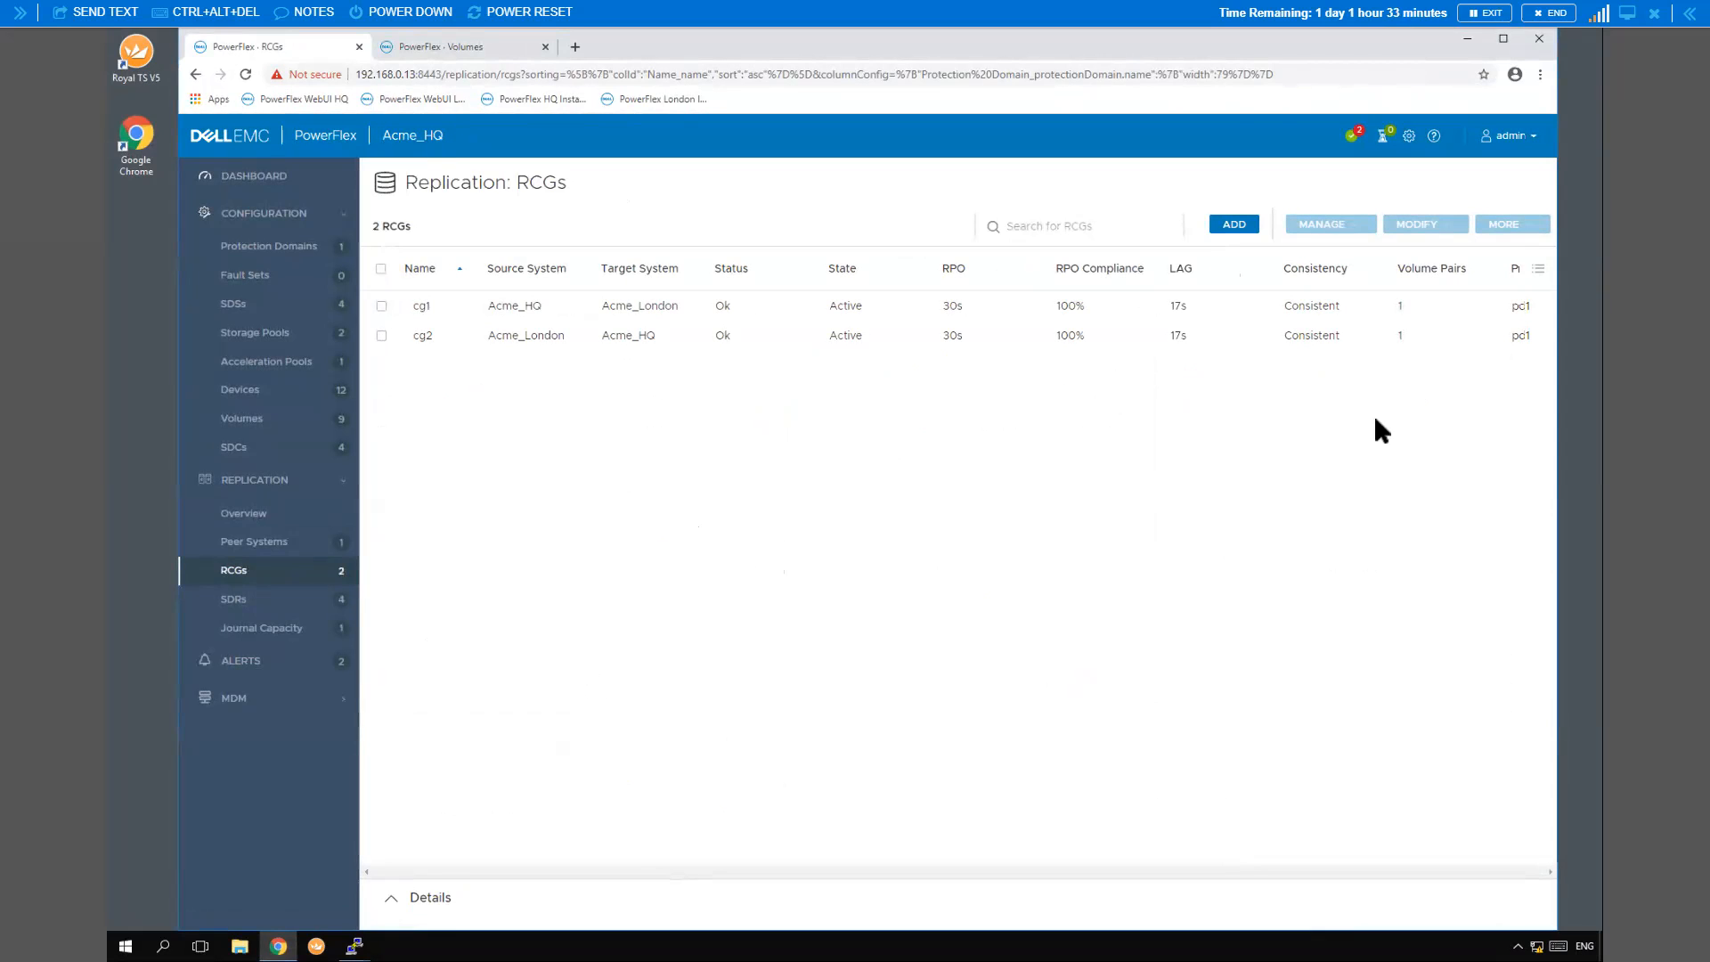
left_click(1234, 225)
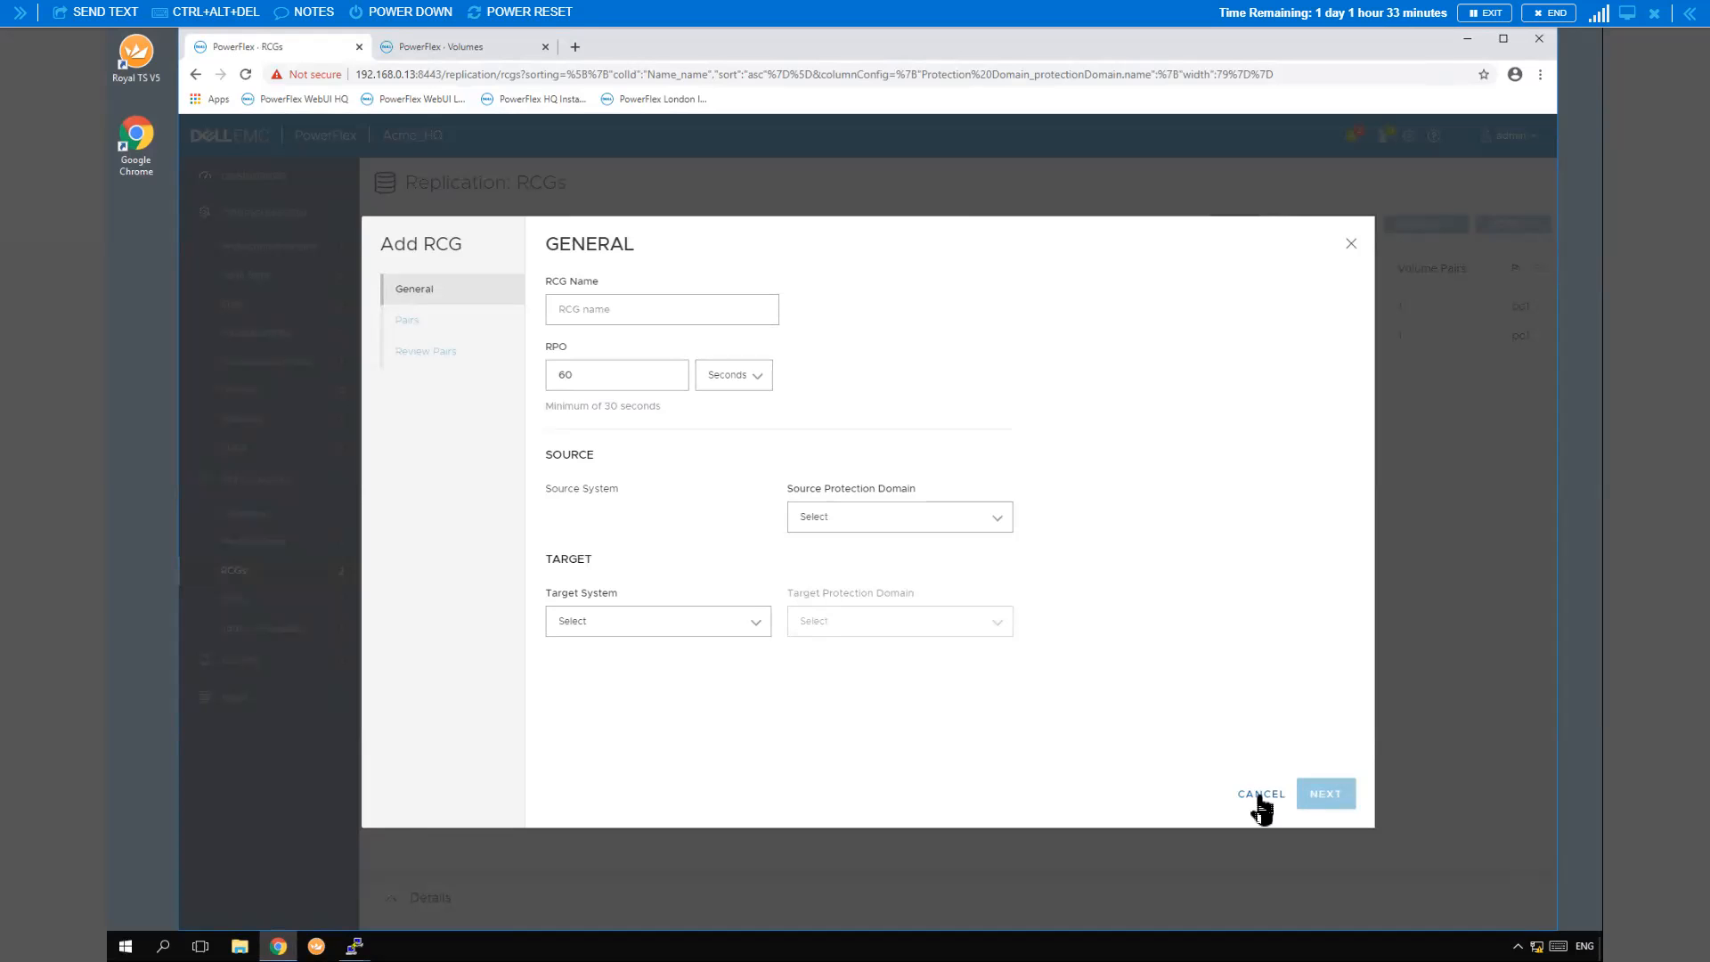
left_click(1261, 793)
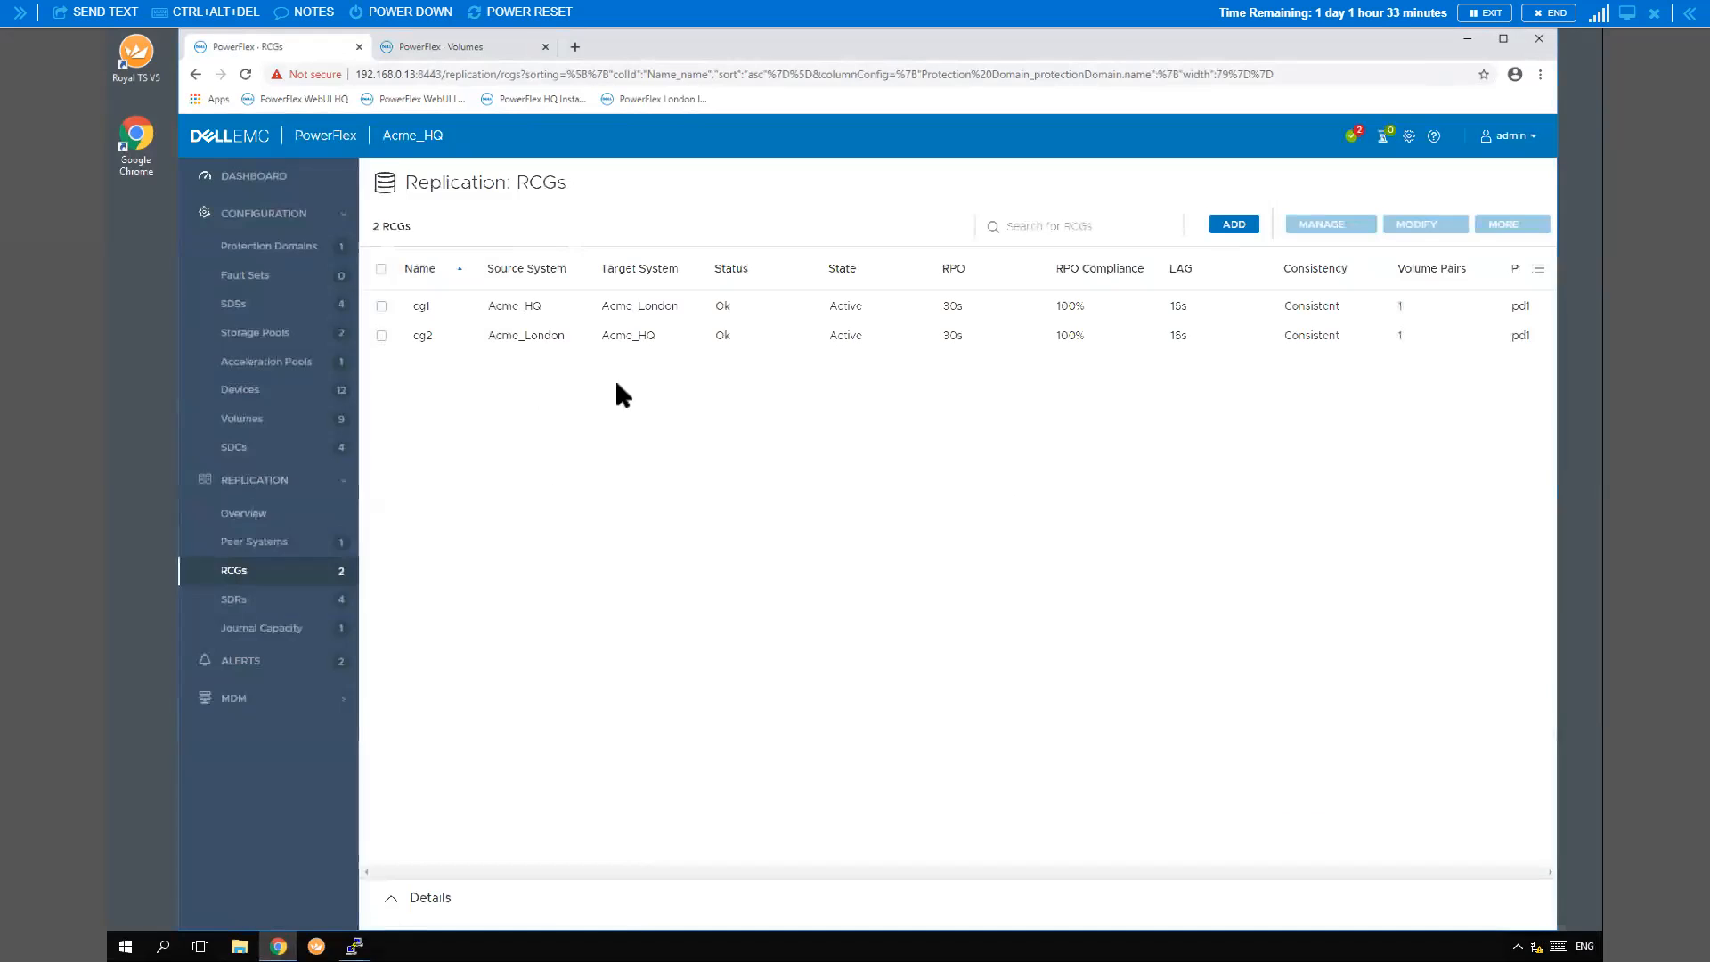
Add a replication pair to RCG cg1 with source volume prodvol, target volume prodvol_rep and online sync
left_click(380, 306)
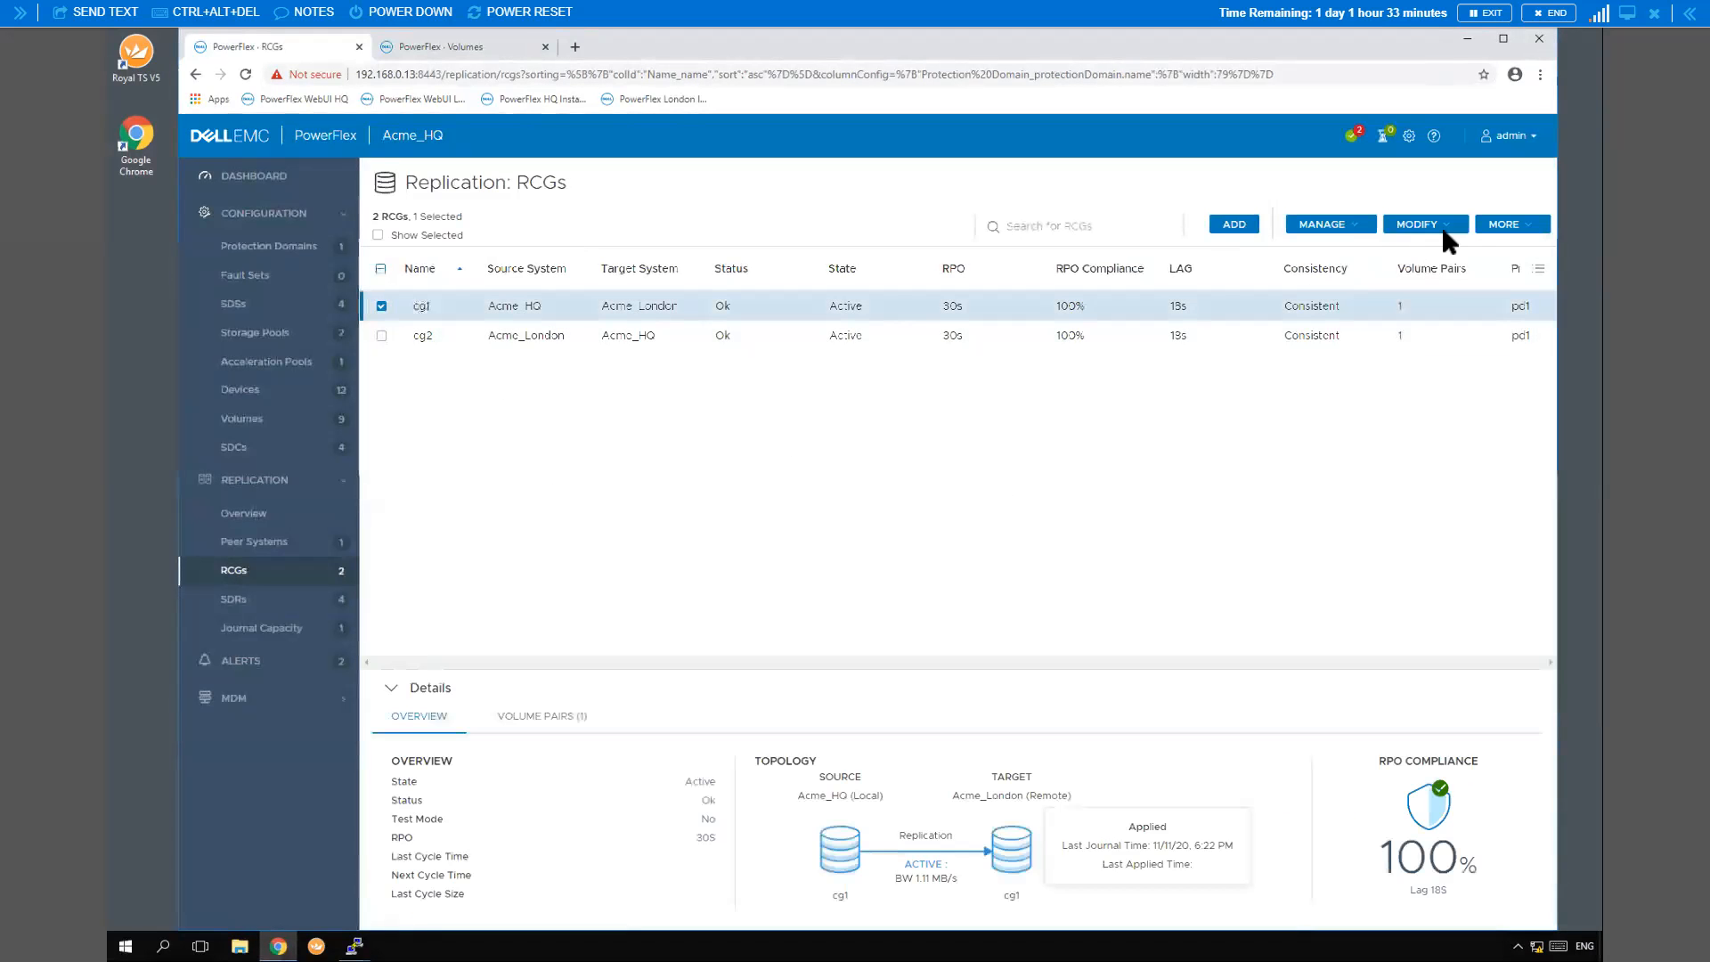
left_click(1443, 228)
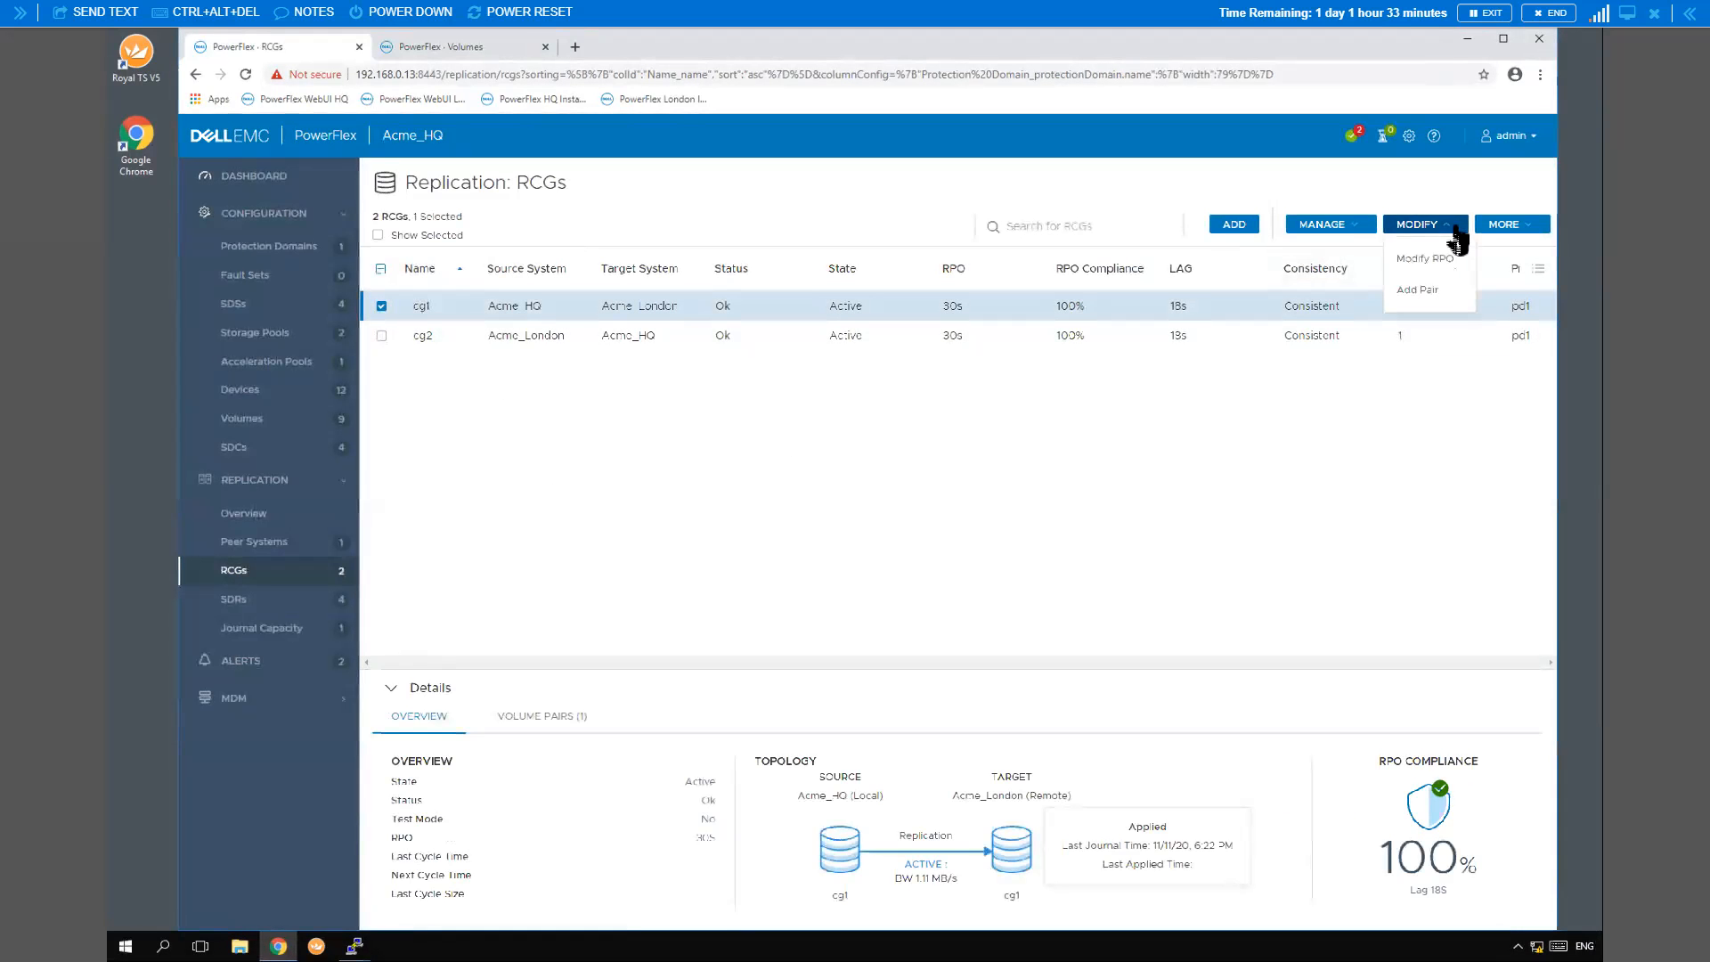
left_click(1432, 292)
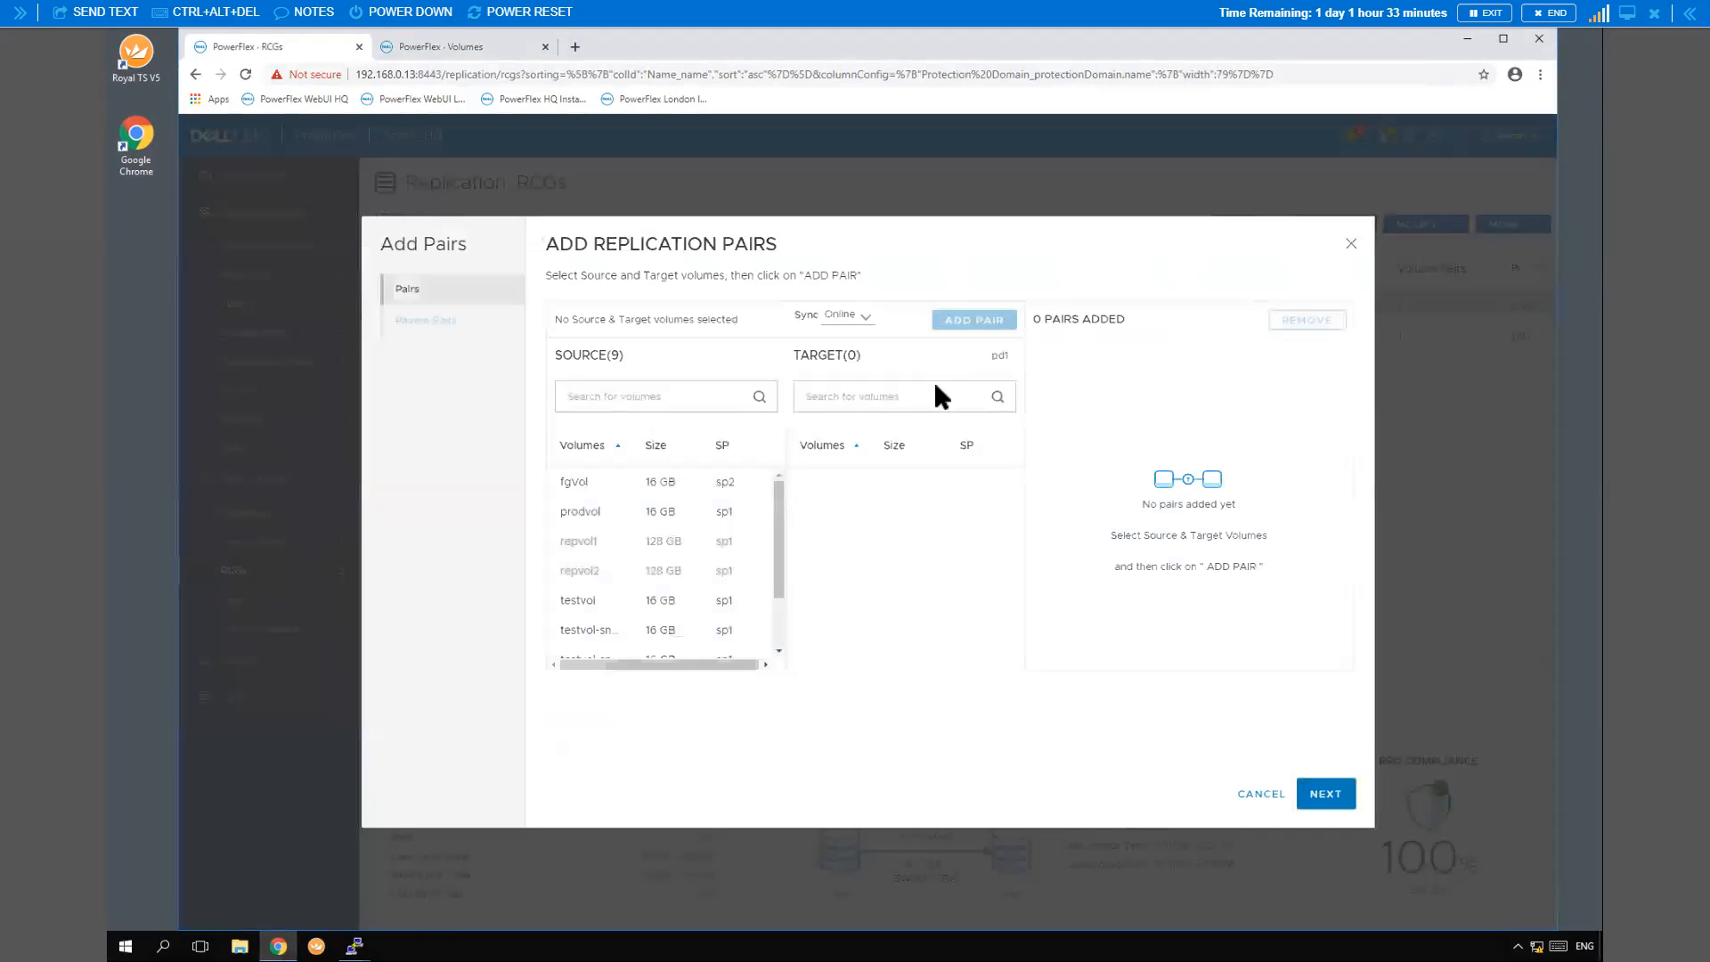
left_click_drag(778, 538, 779, 643)
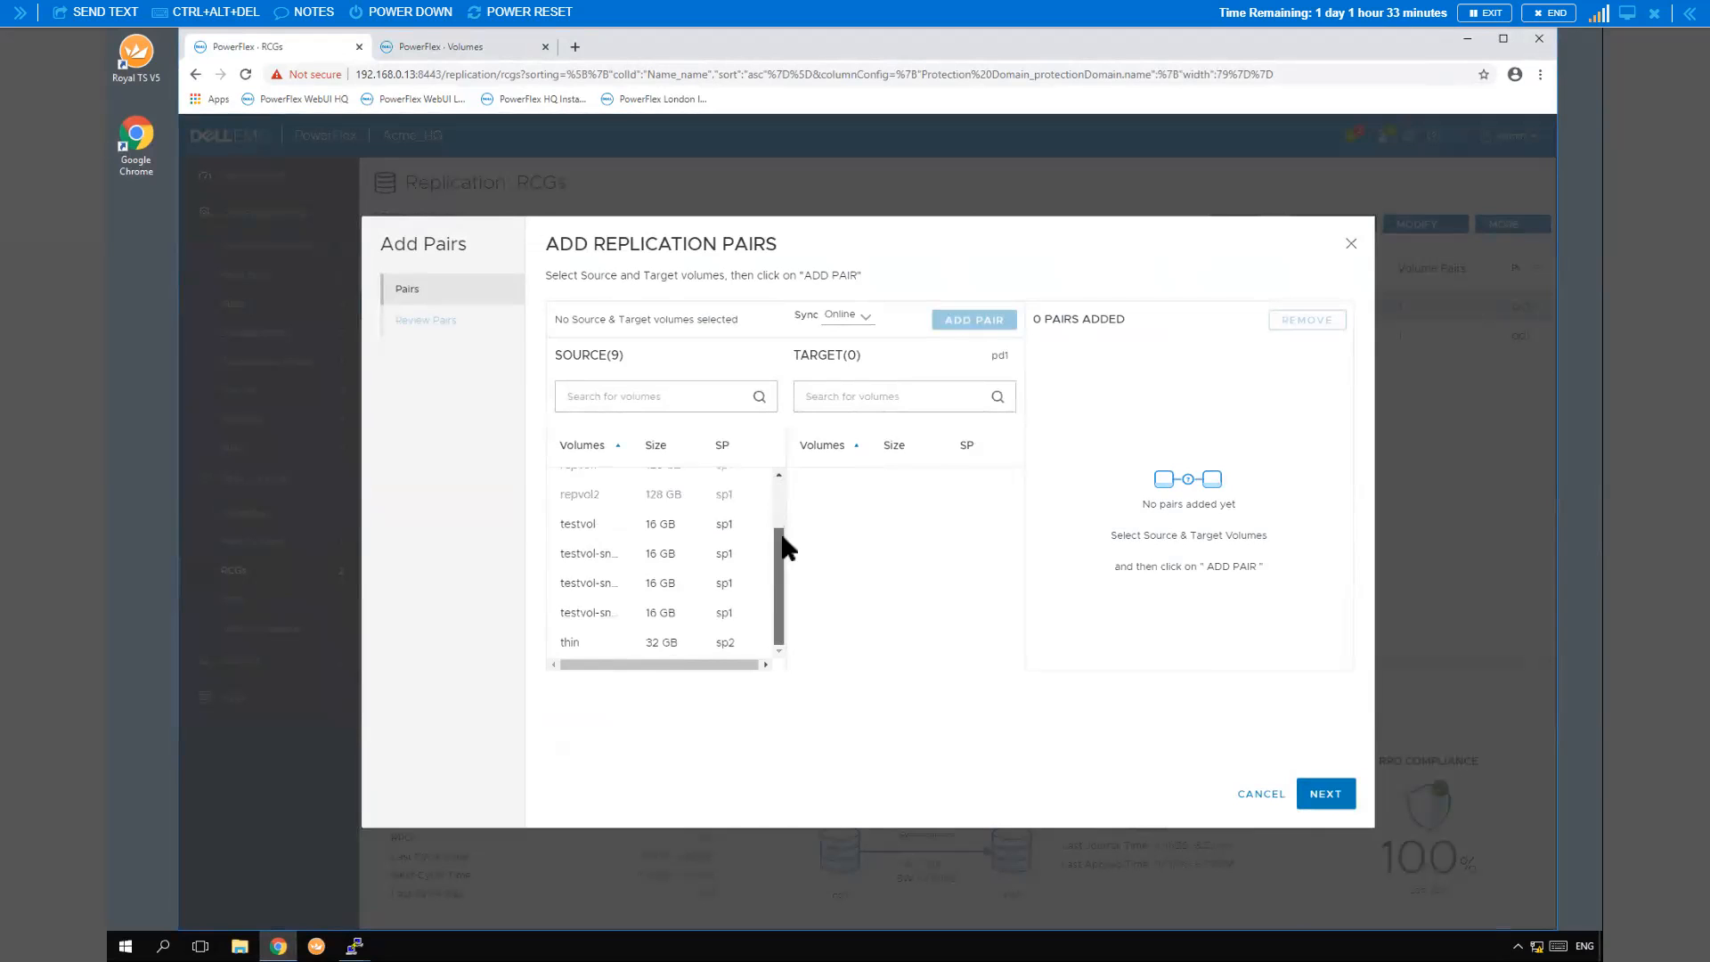
left_click_drag(780, 540, 778, 485)
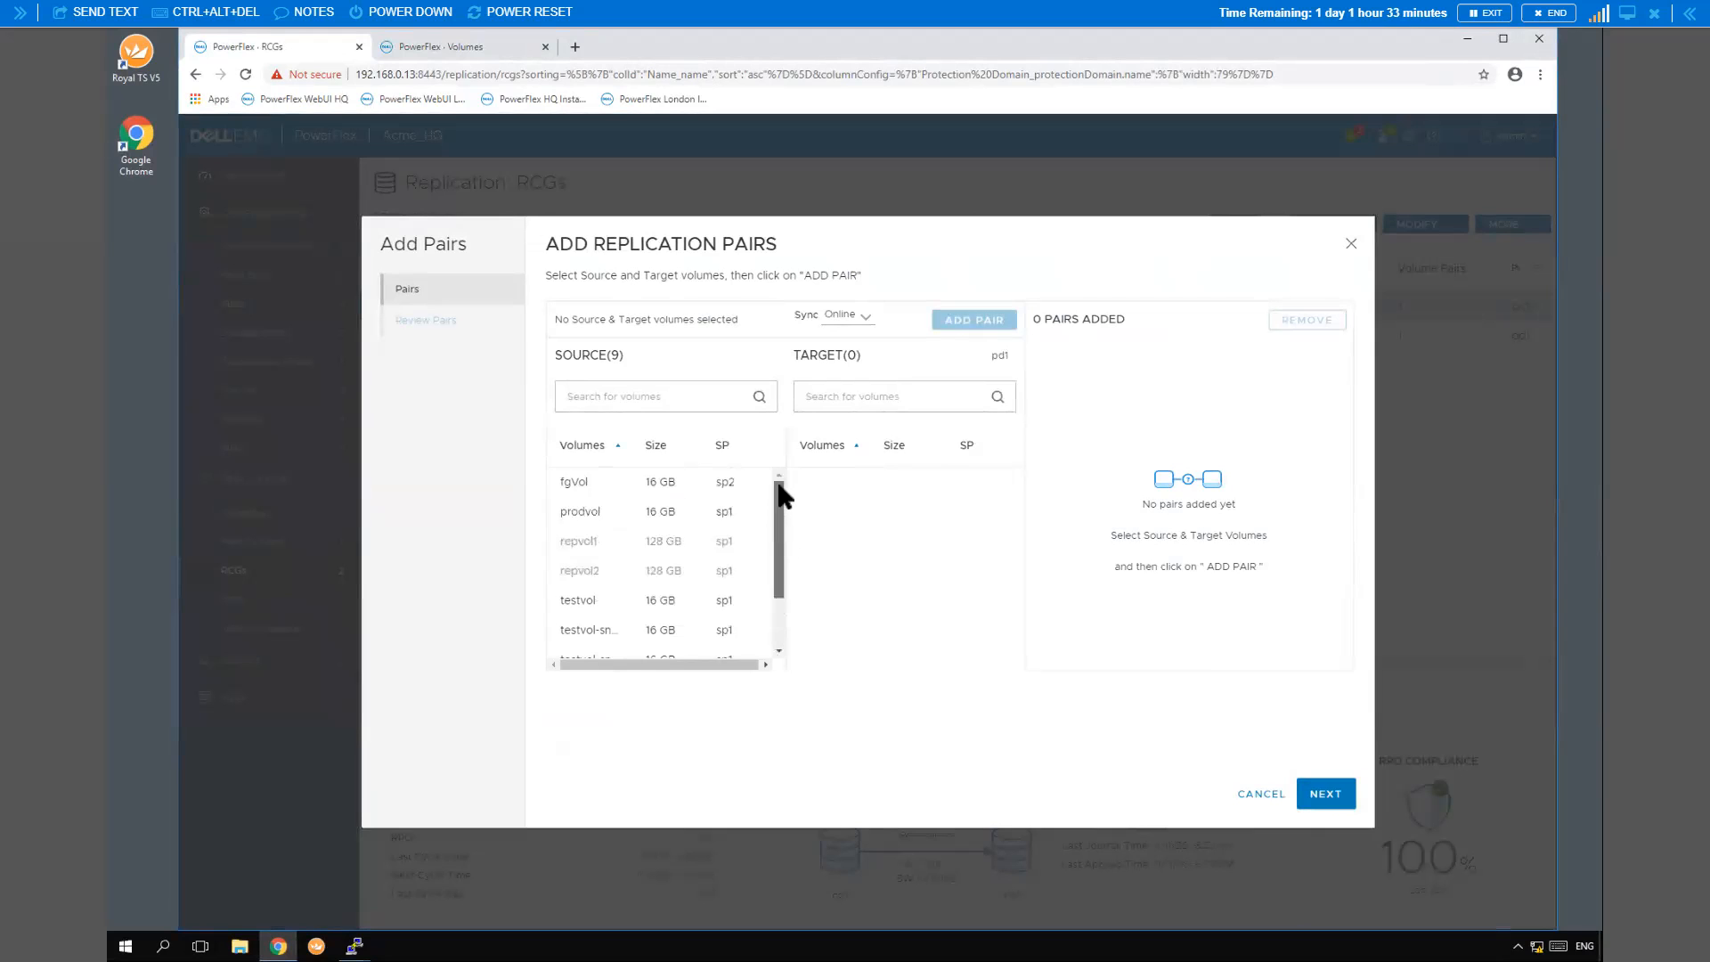
left_click(597, 508)
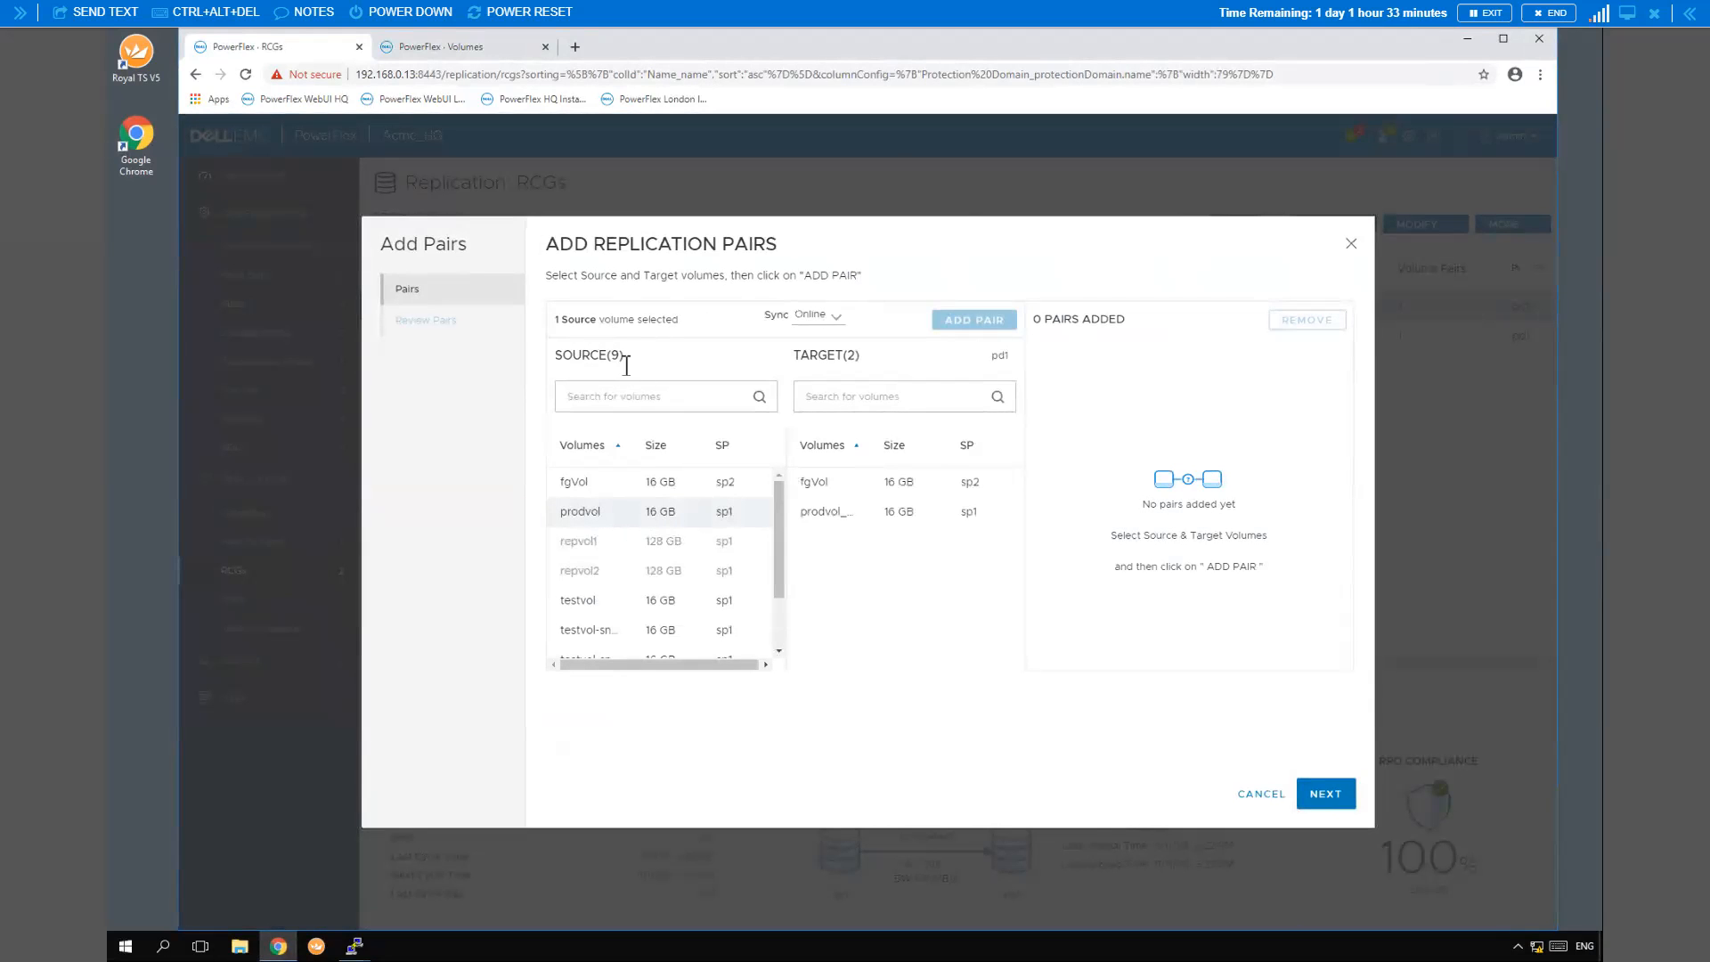
left_click(837, 514)
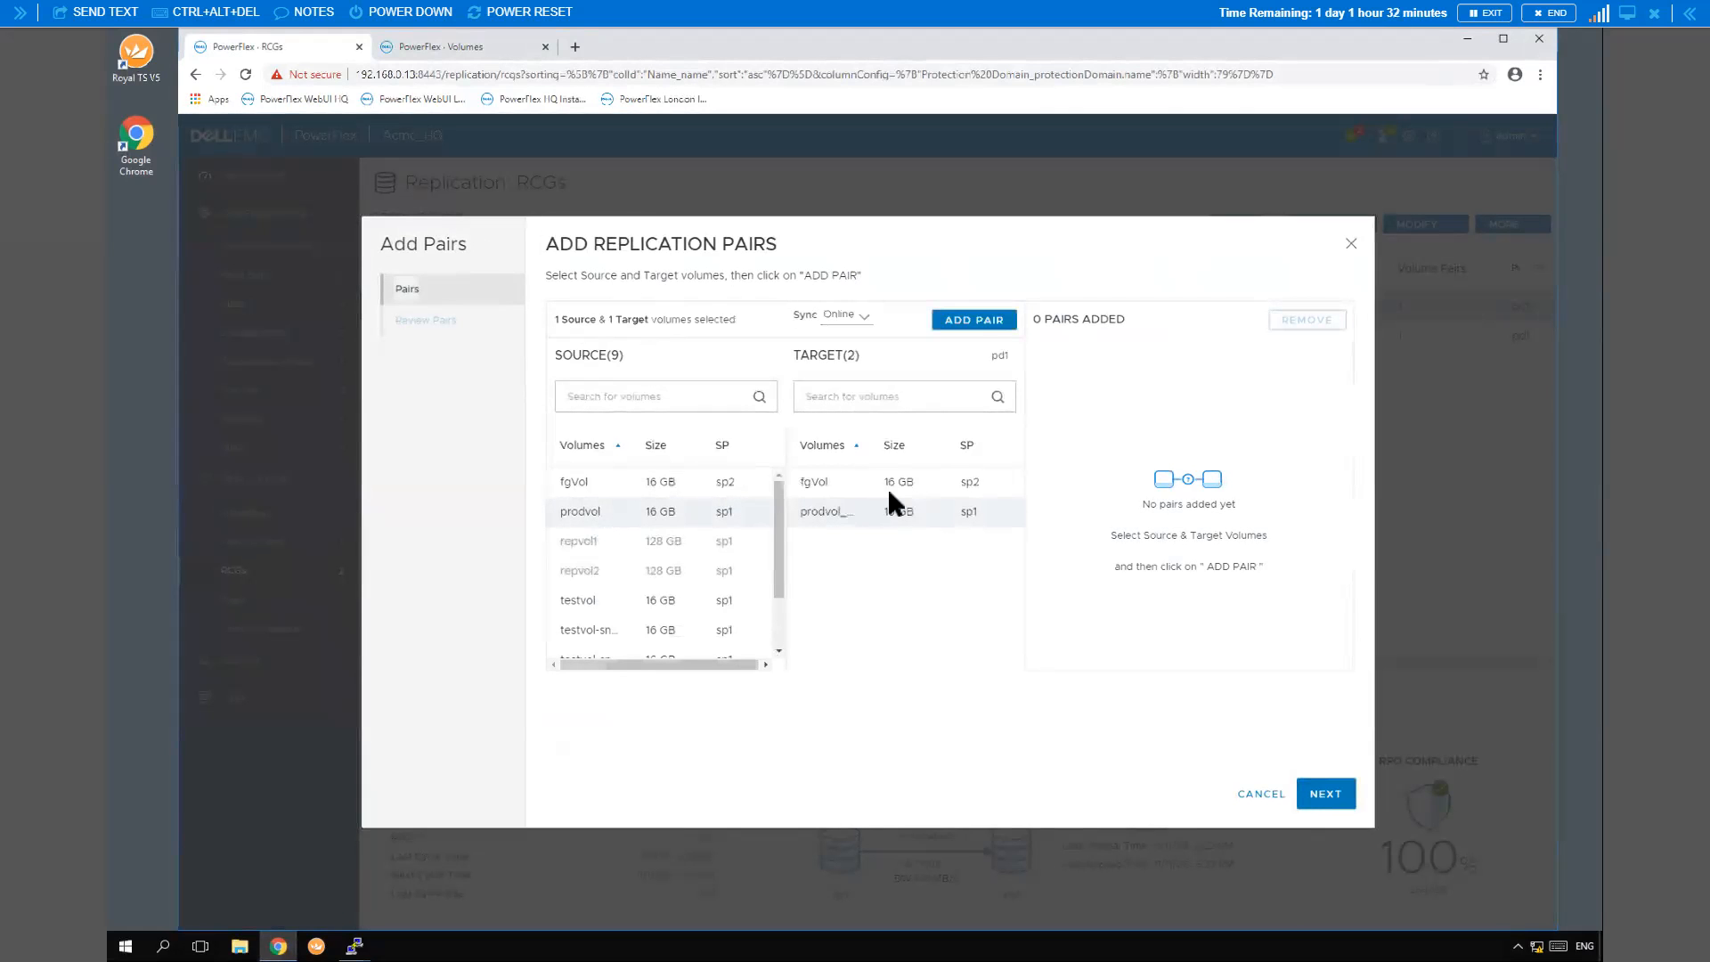
left_click(978, 322)
left_click(1327, 796)
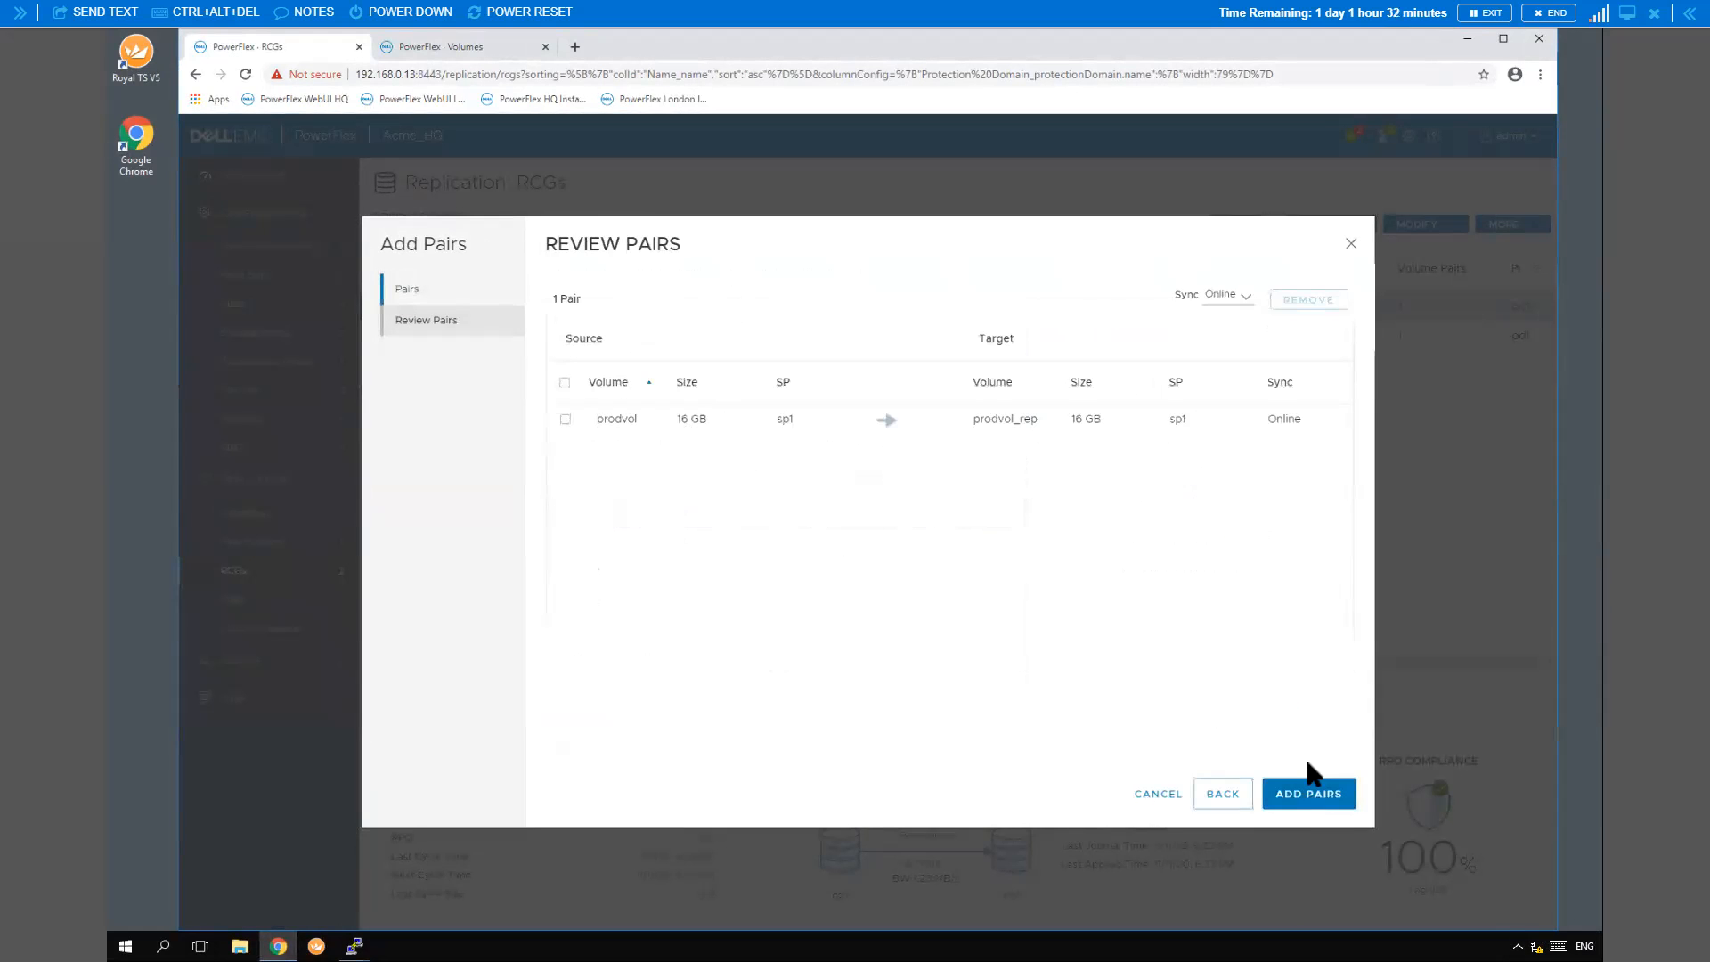
left_click(1311, 798)
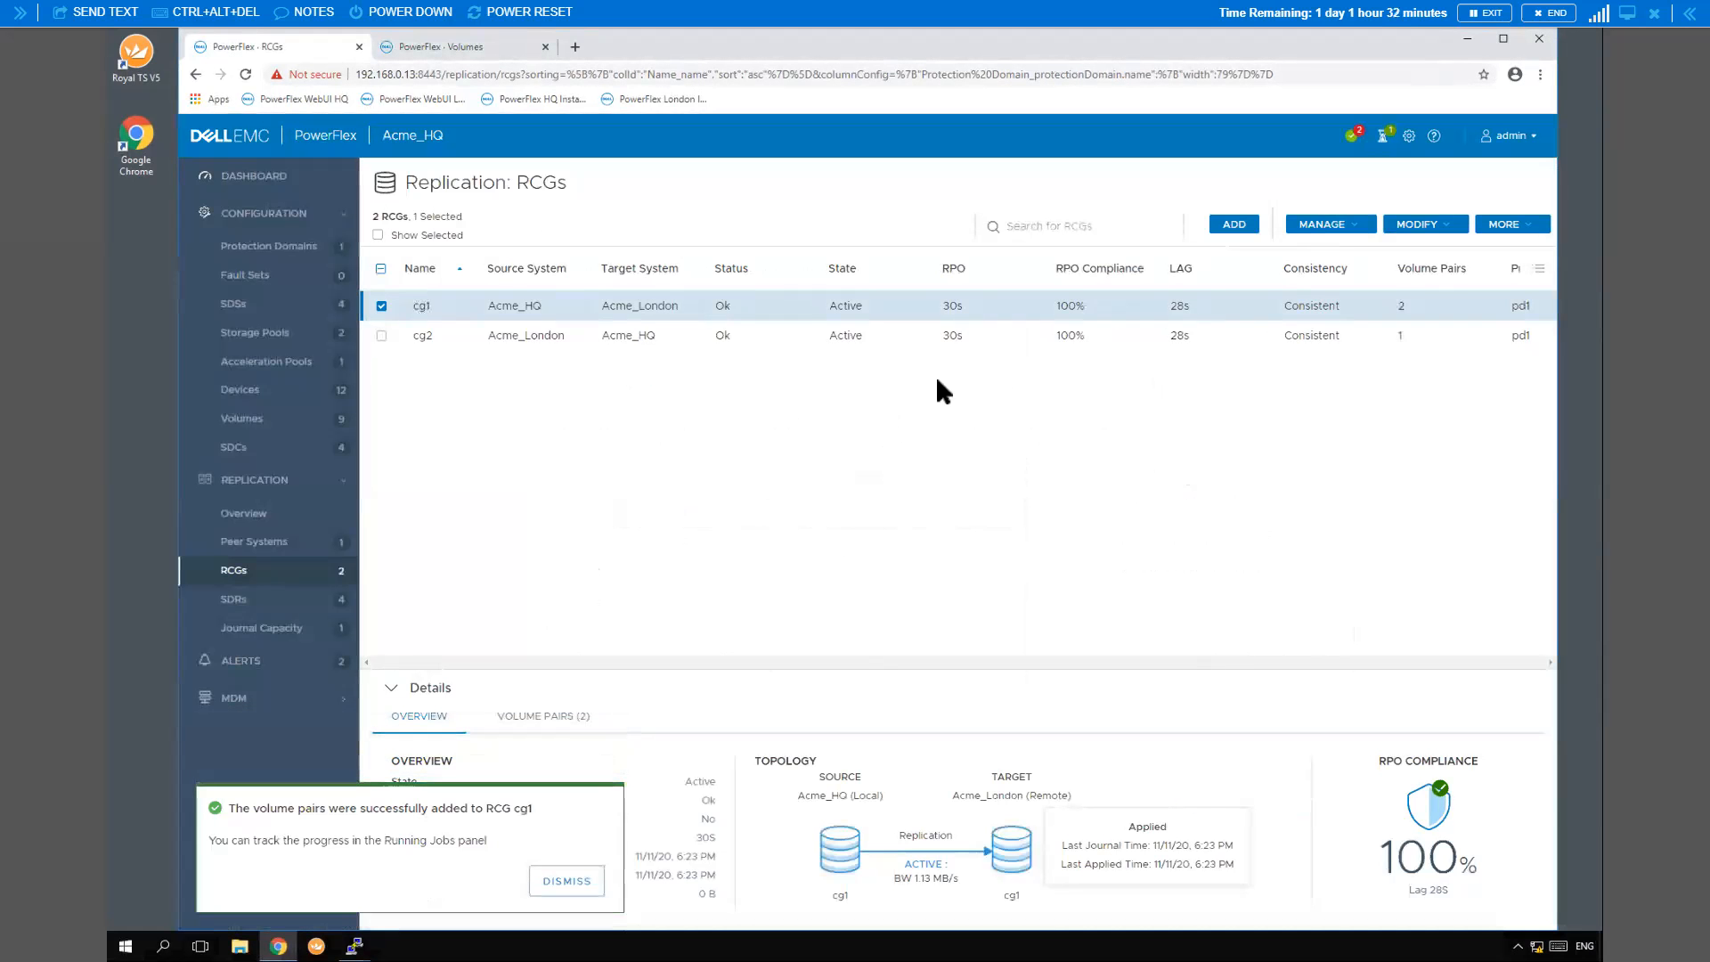
Examine cg1's volume pairs and follow the initial copy progress of the prodvol pair
left_click(556, 723)
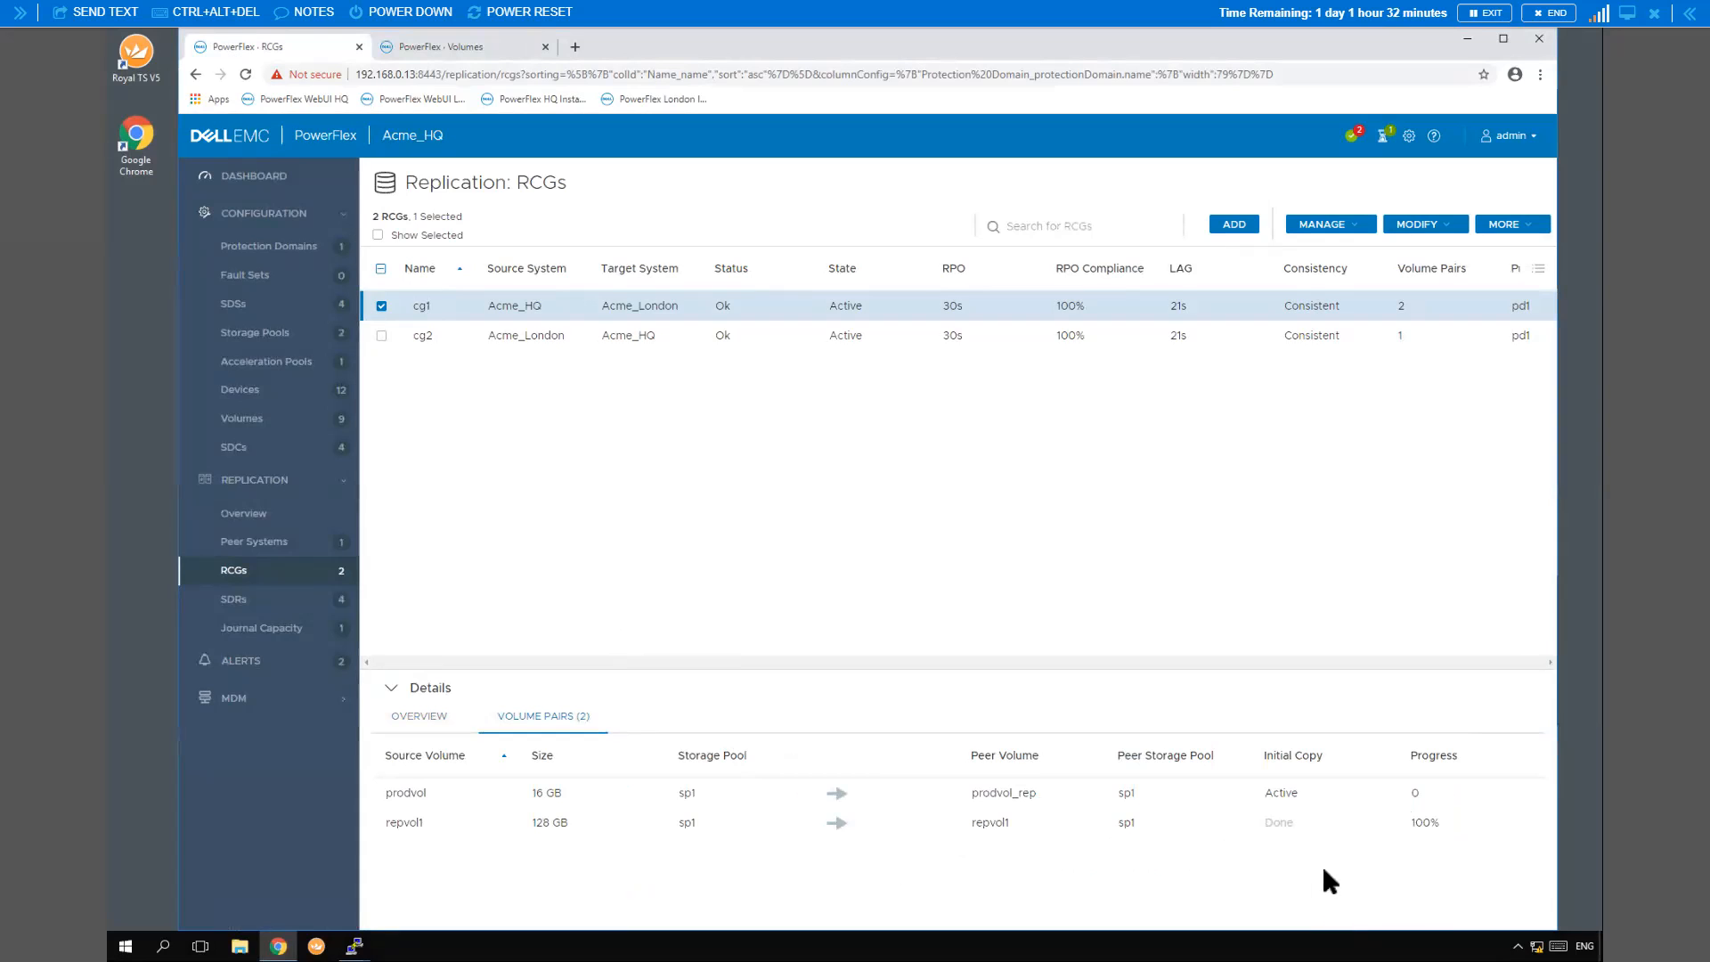
mouse_move(1293, 820)
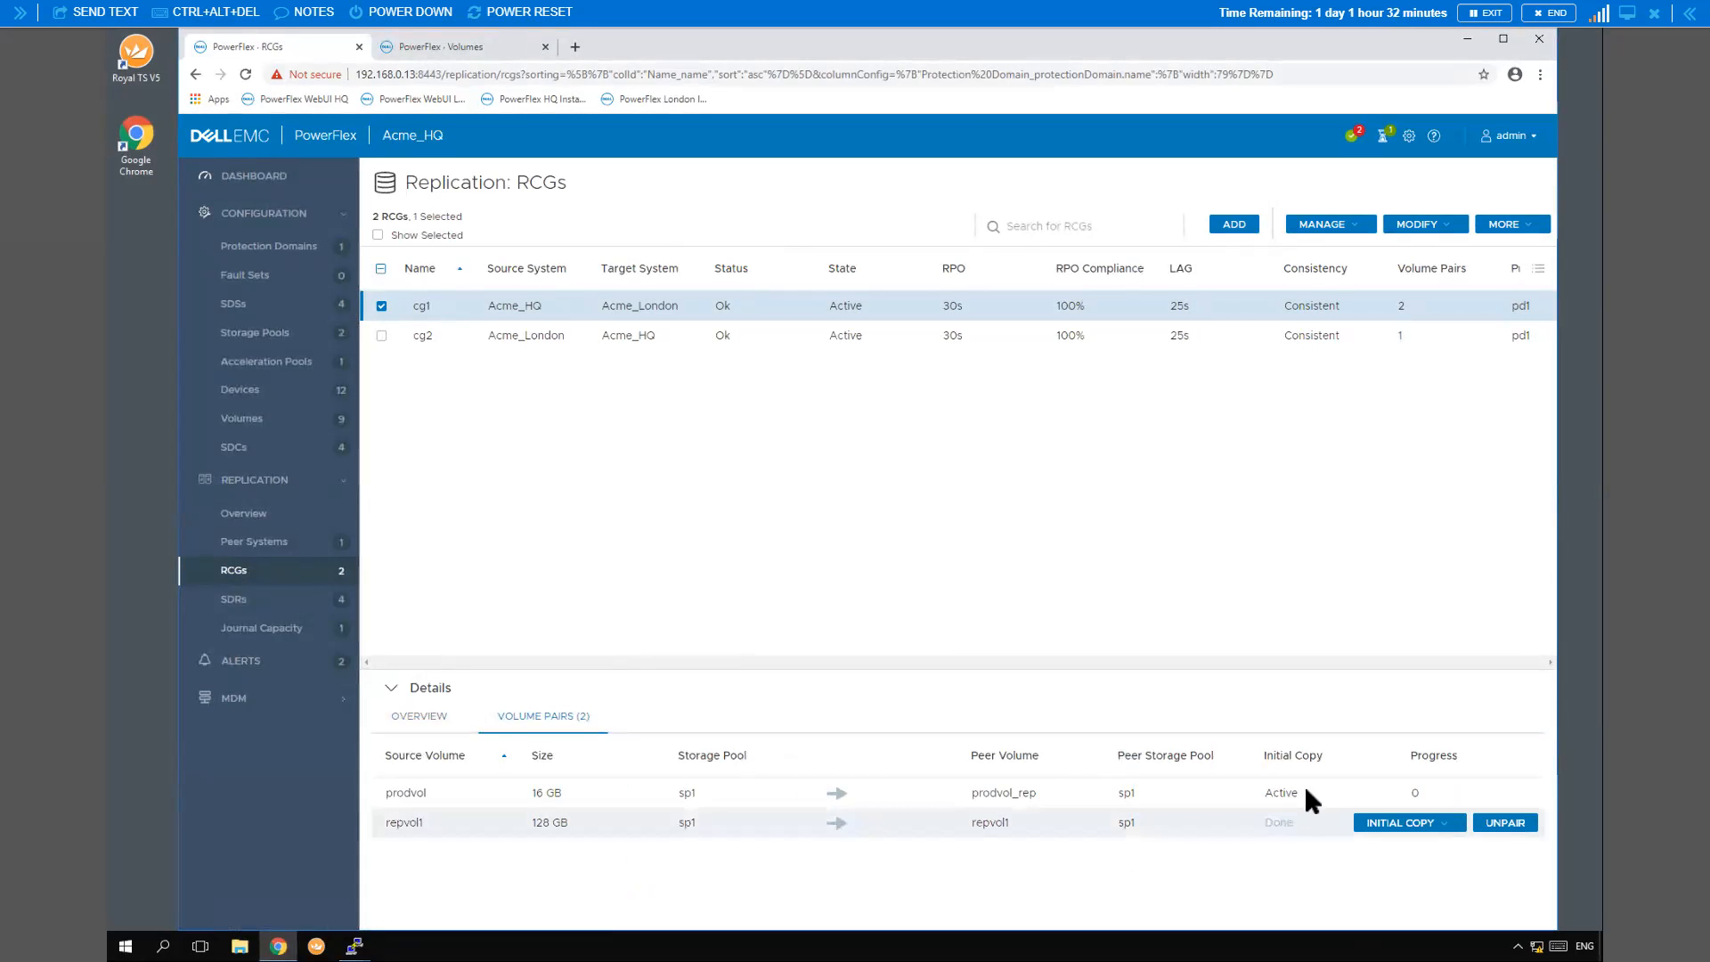
mouse_move(1302, 788)
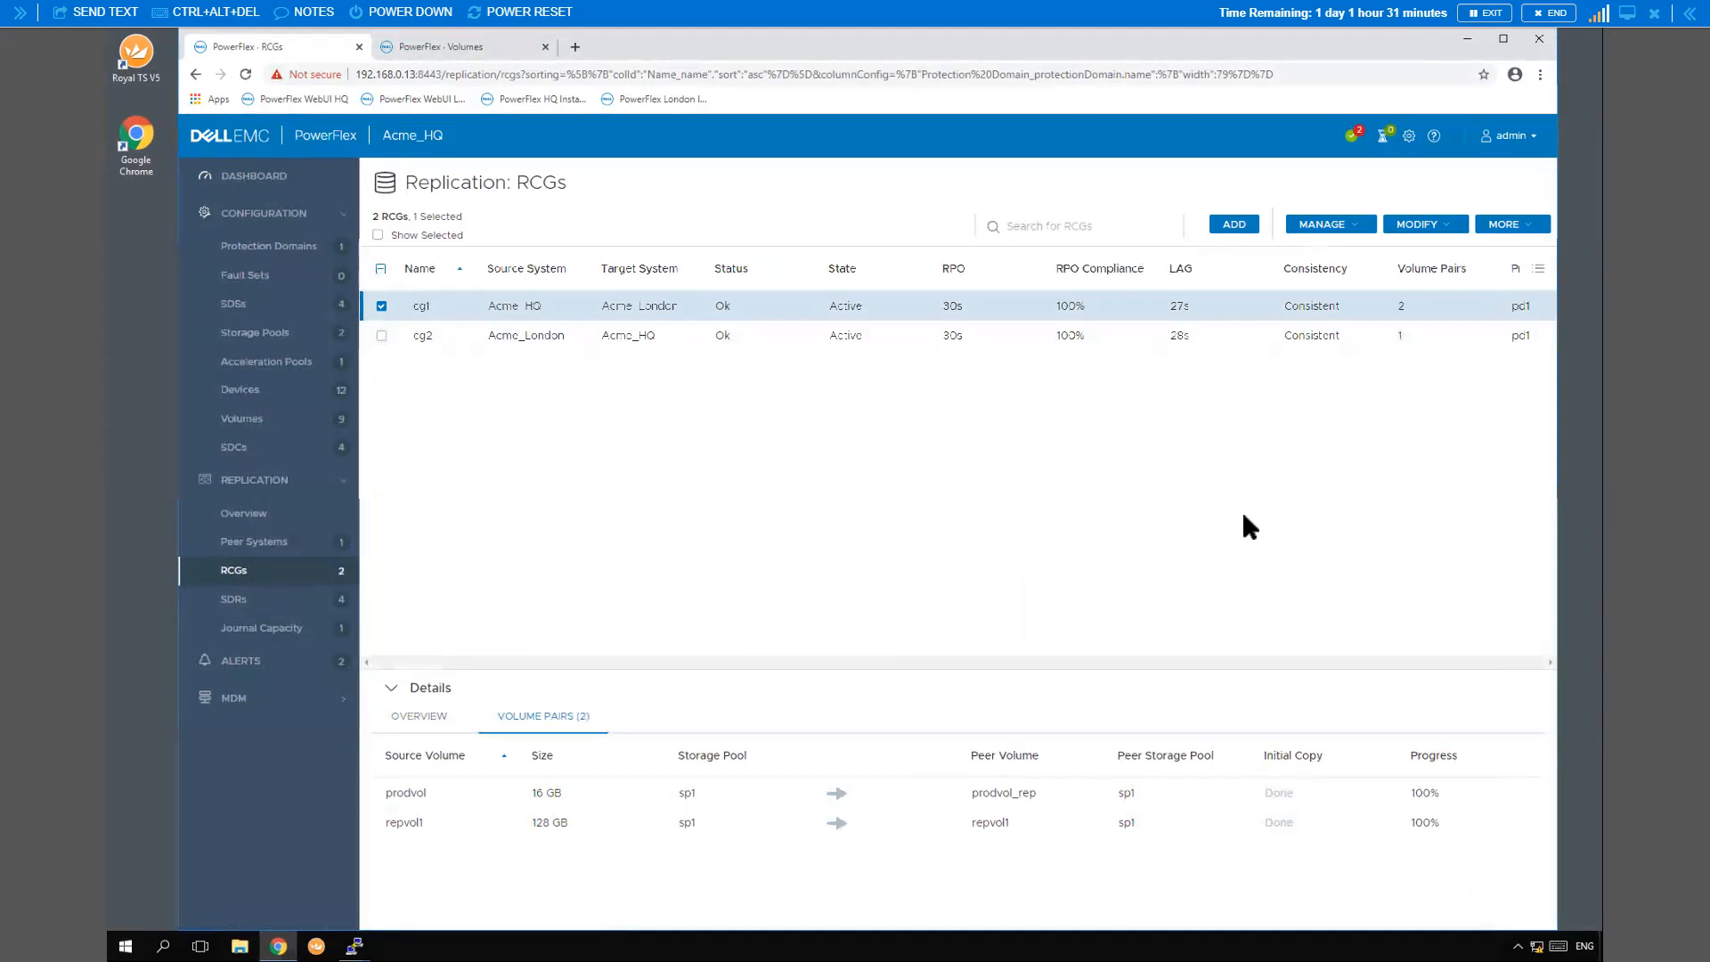
Set the RPO of RCG cg1 to 45 seconds
left_click(1449, 225)
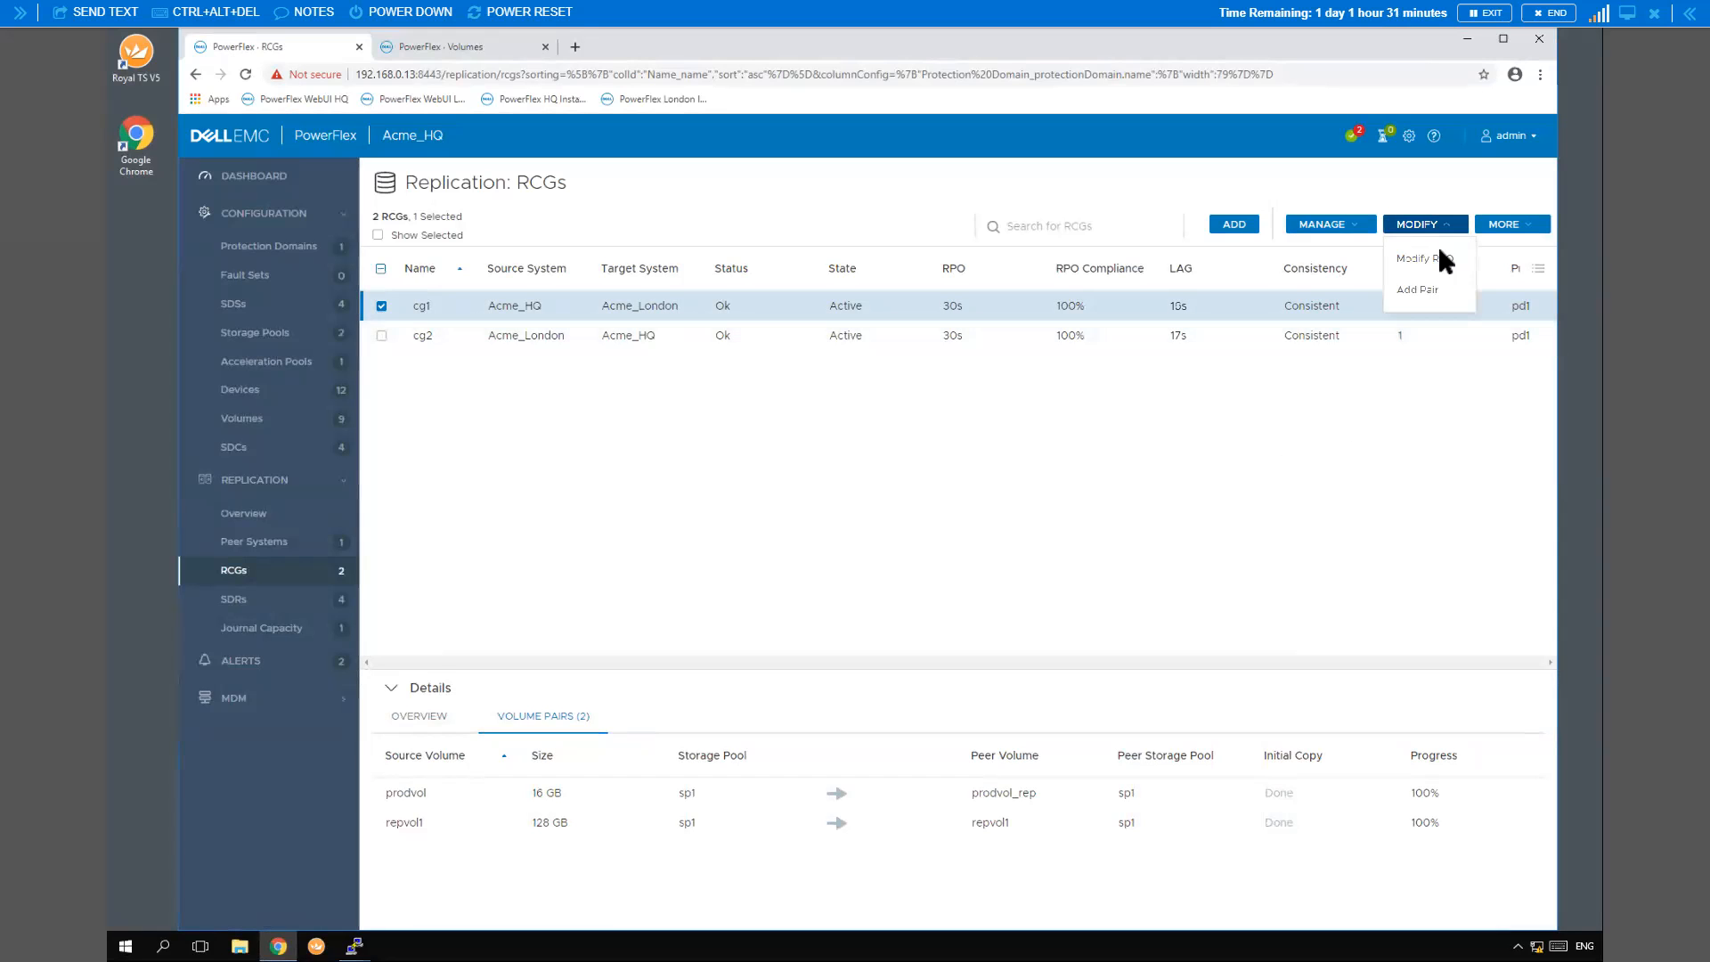
left_click(1429, 257)
left_click(704, 509)
double_click(701, 509)
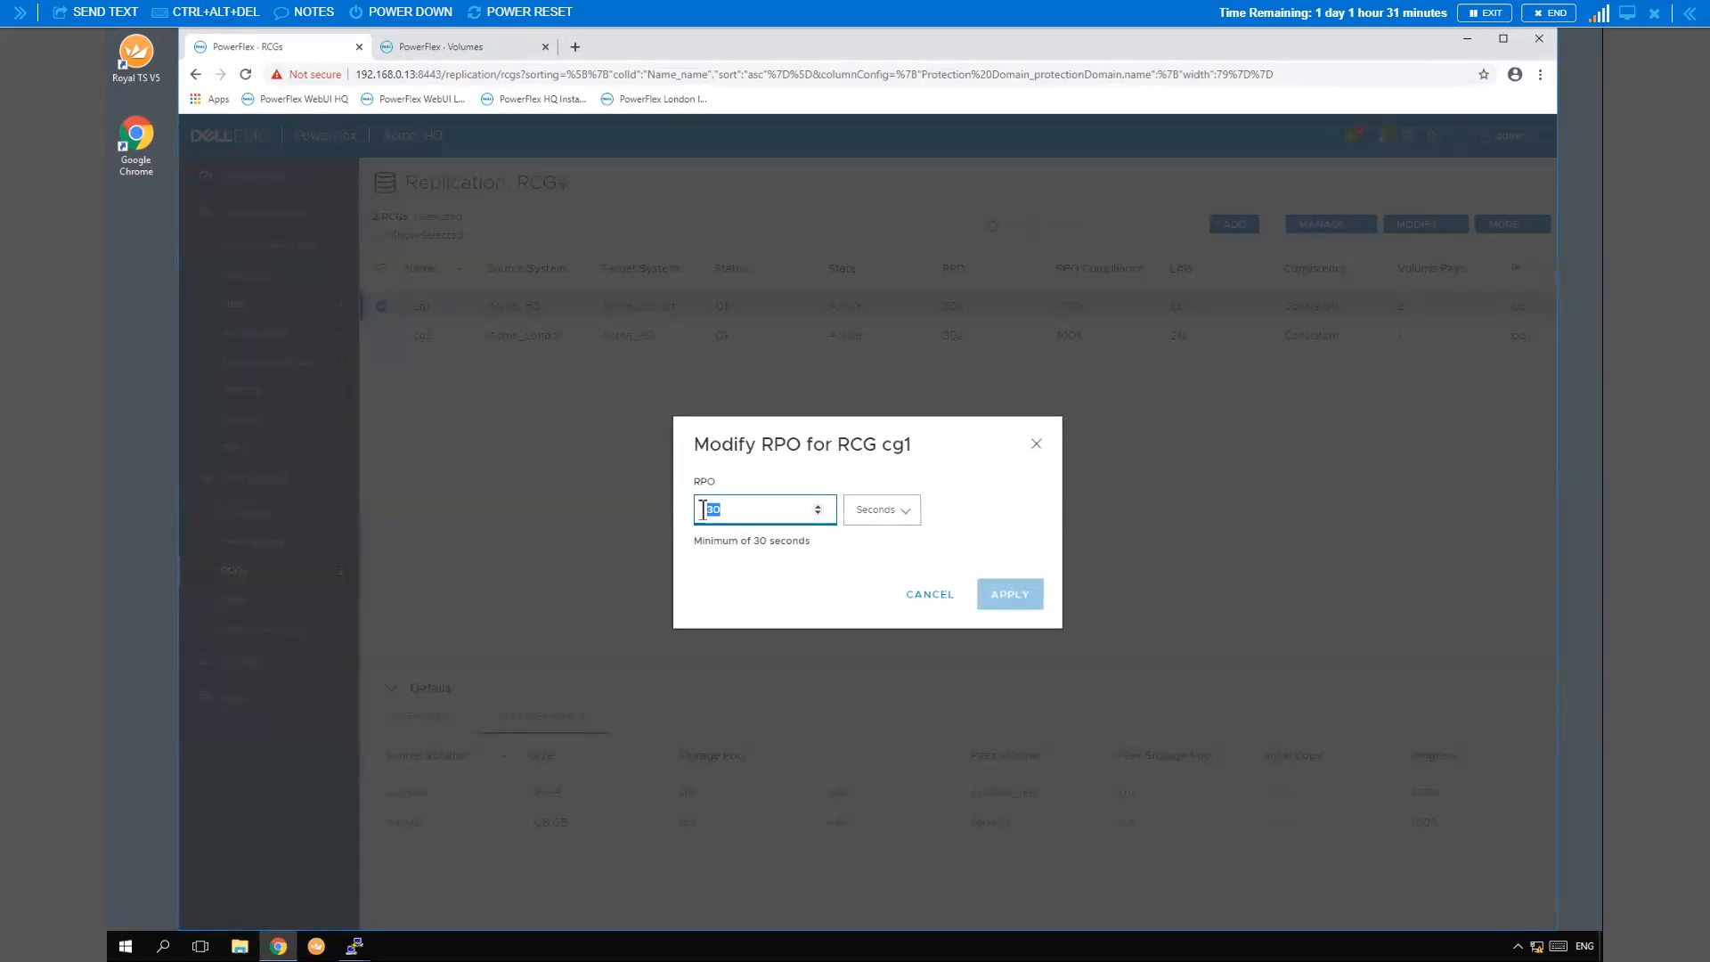
type("45")
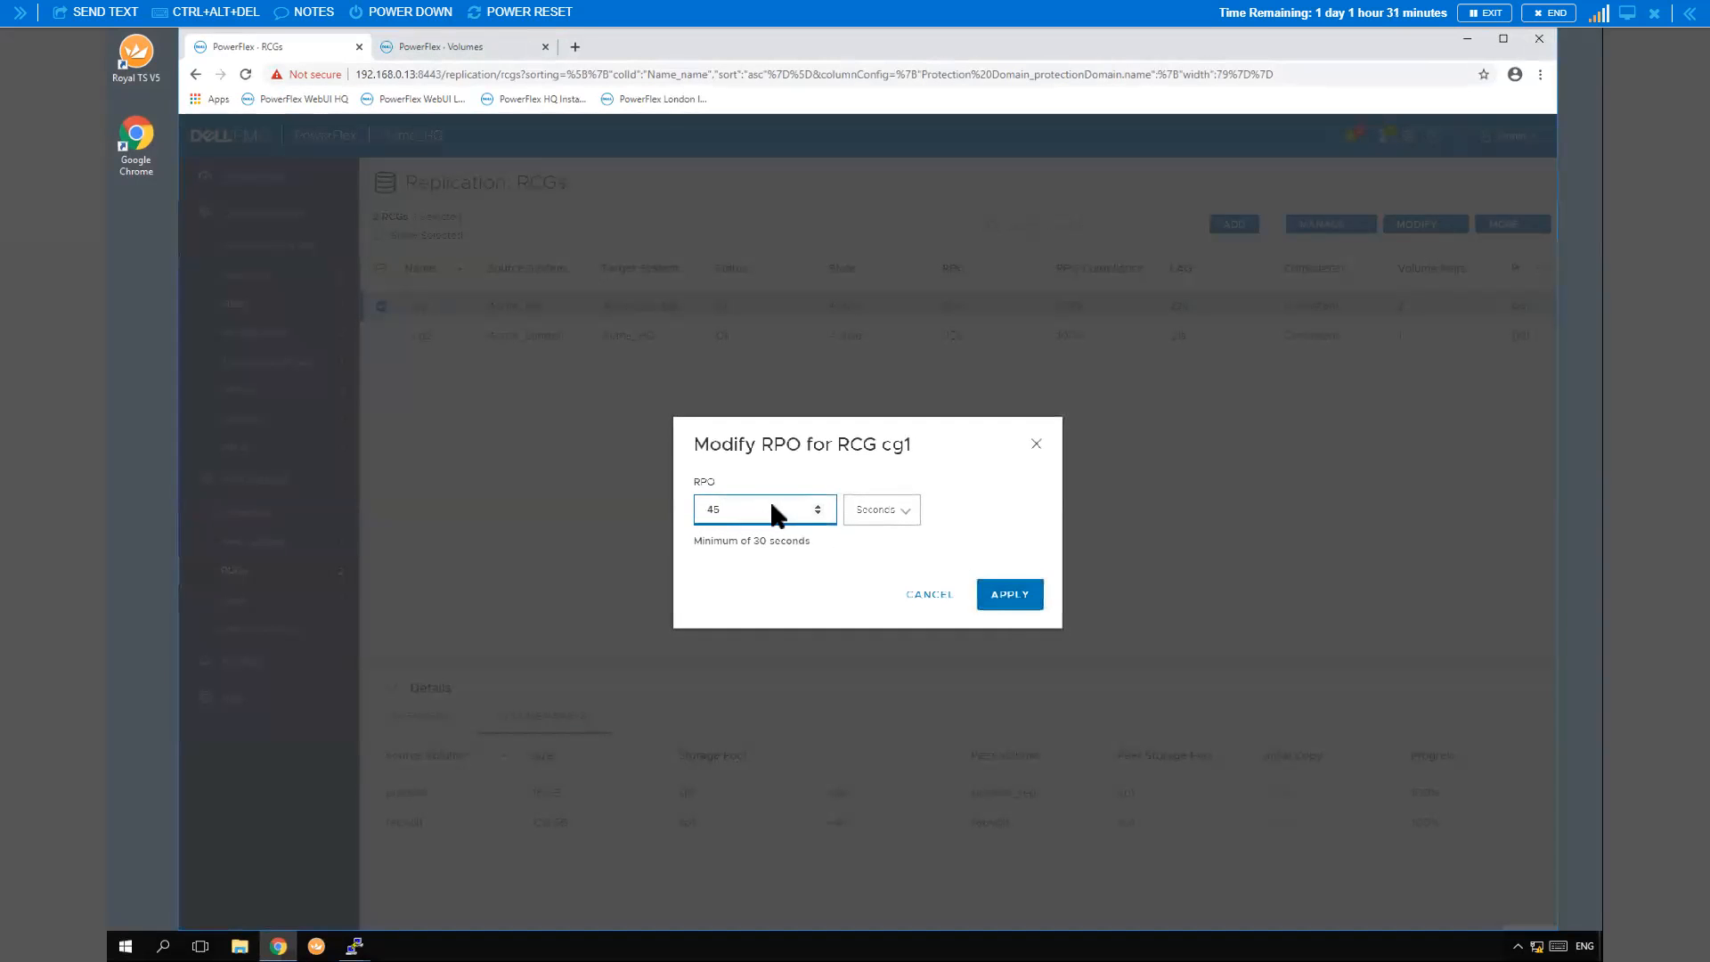
left_click(1000, 596)
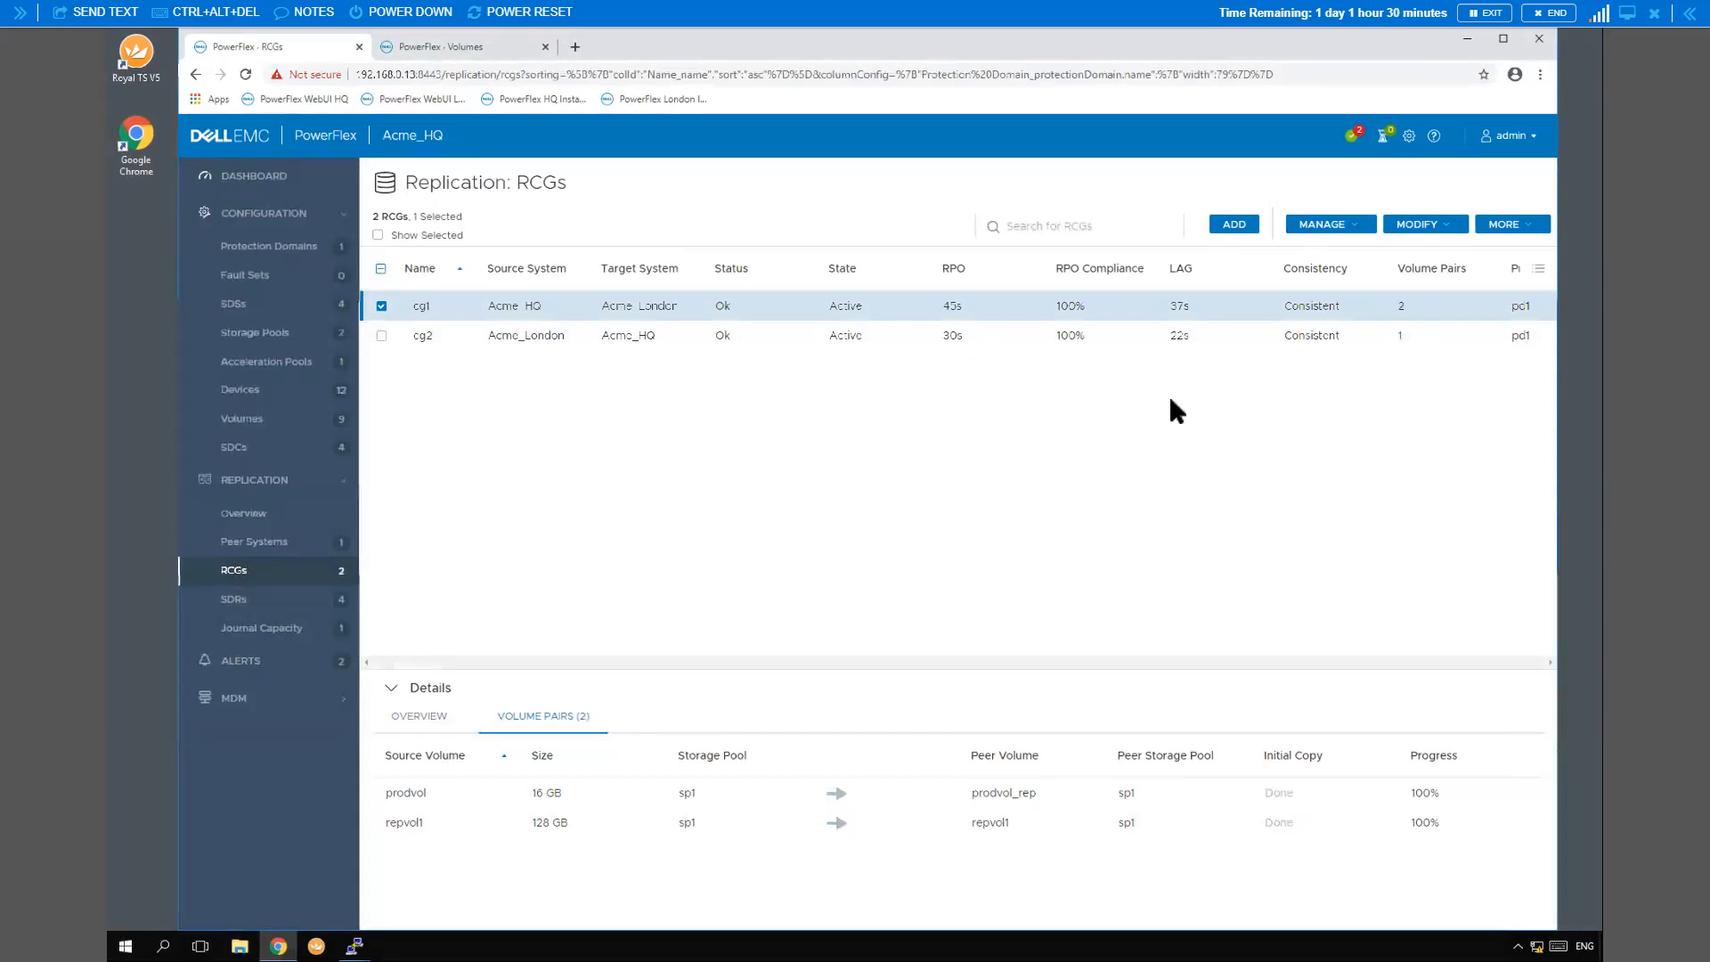
Set the RPO of RCG cg1 back to 30 seconds
left_click(1449, 242)
left_click(1425, 258)
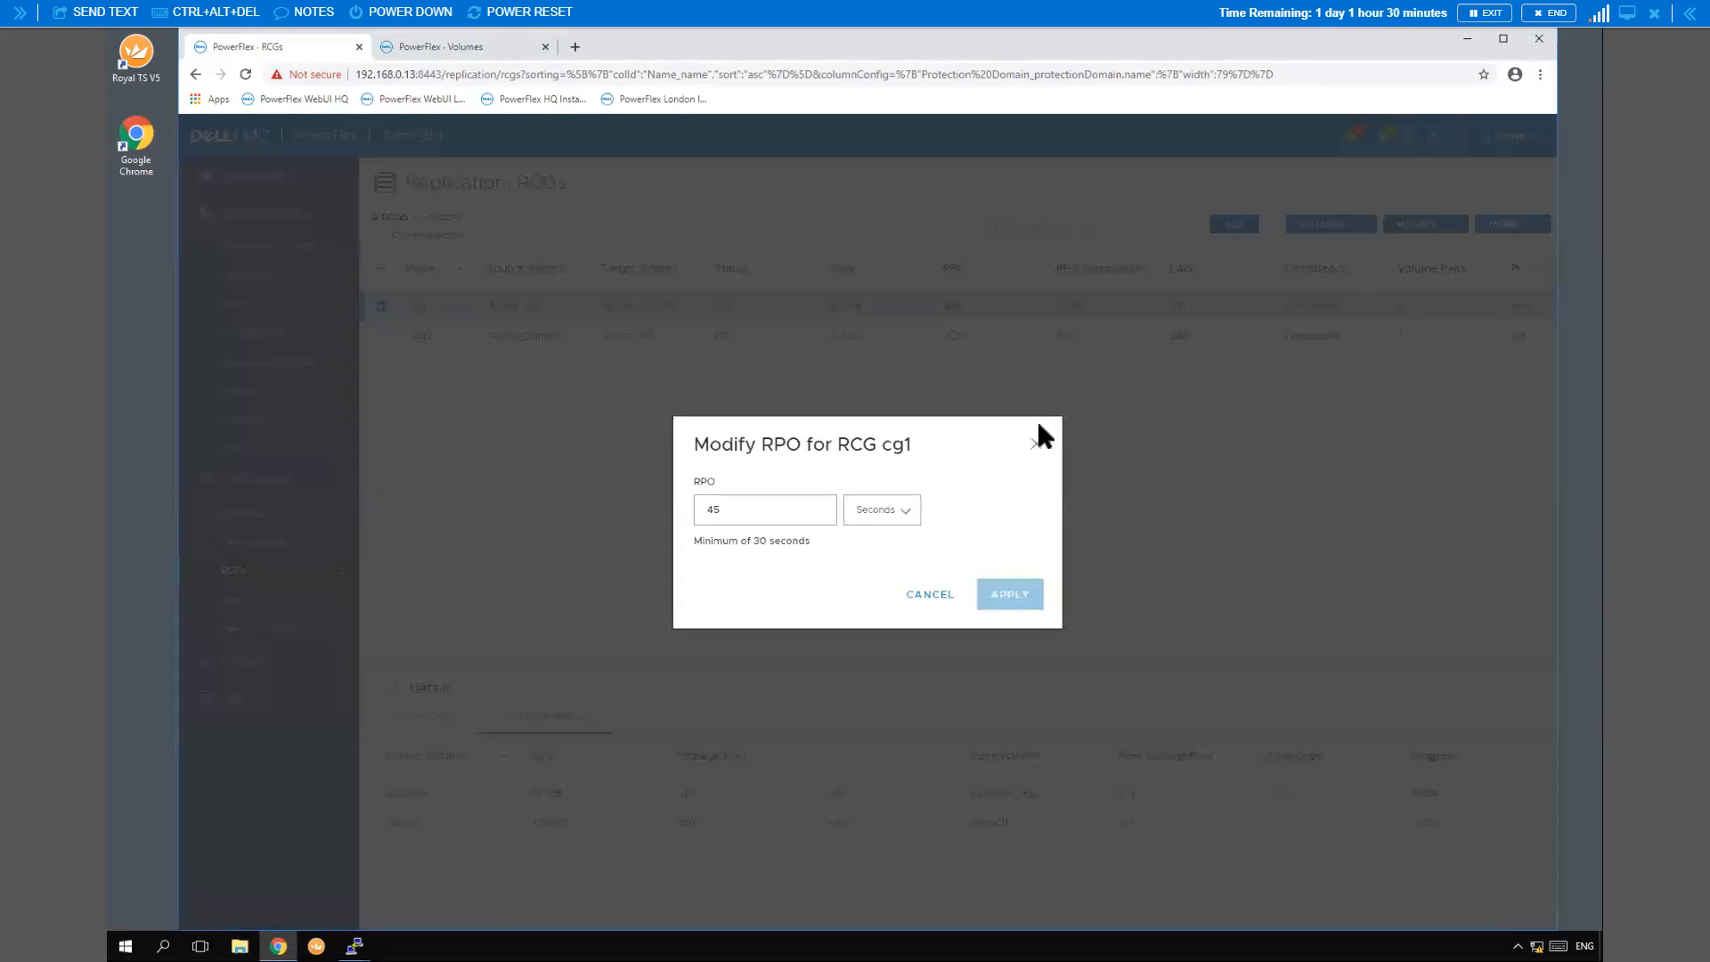
left_click(757, 510)
key("BackSpace")
key("BackSpace")
type("30")
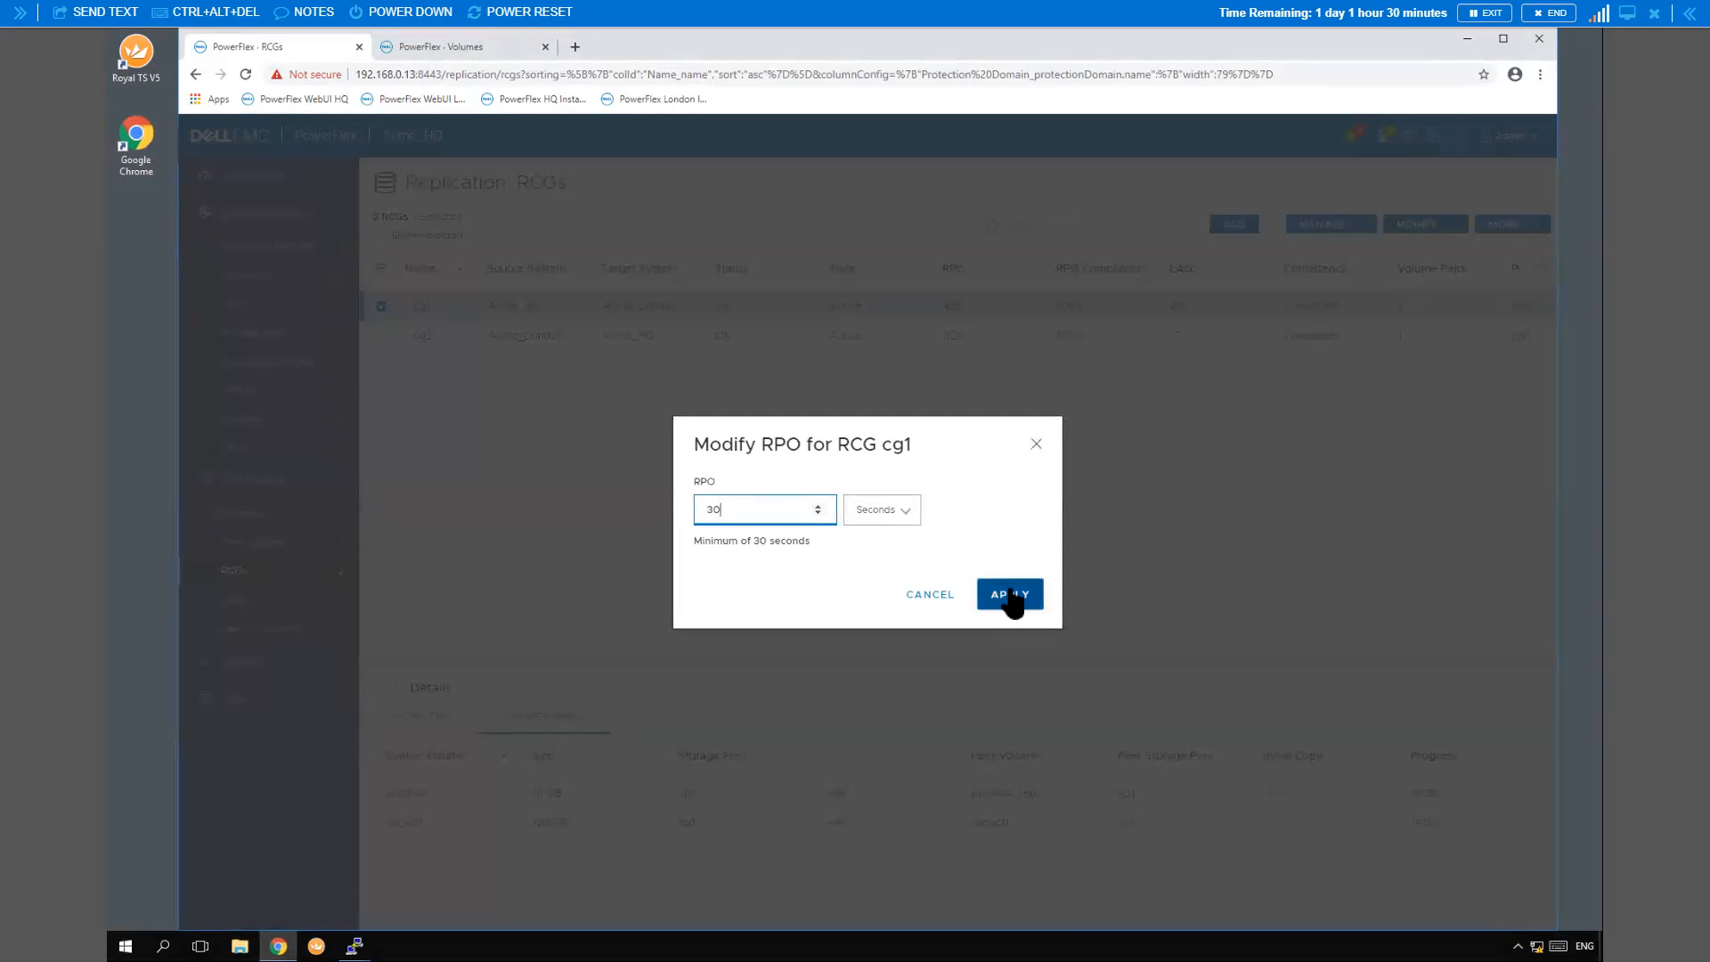
left_click(1009, 595)
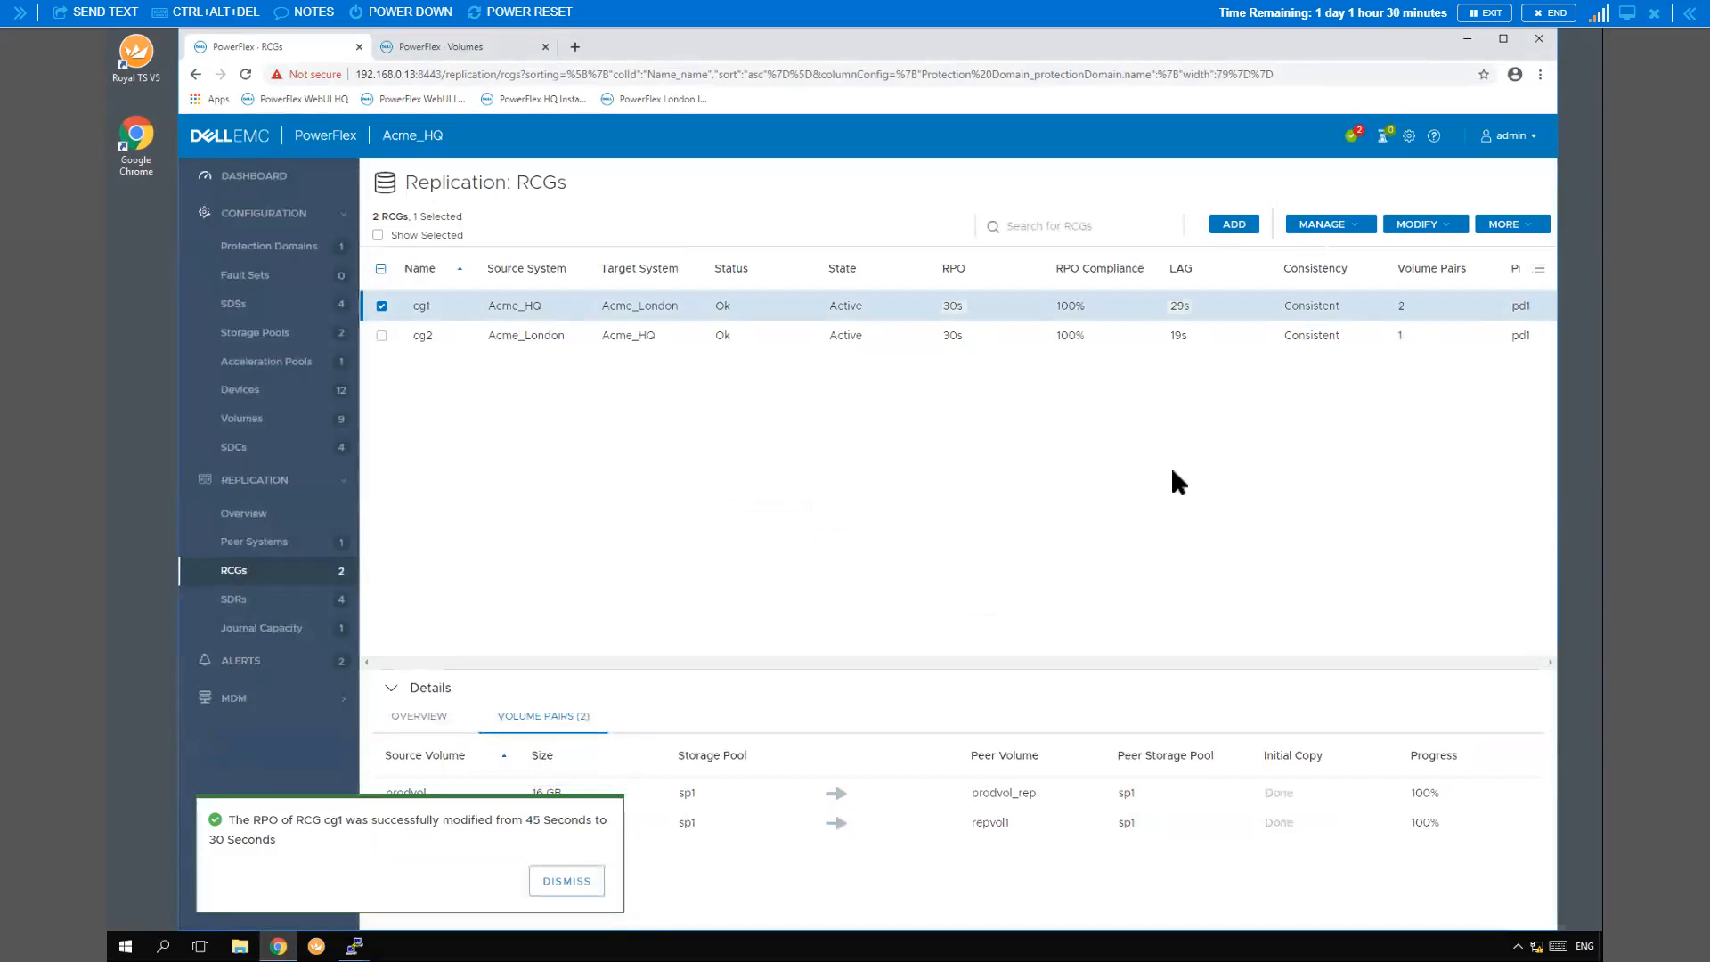